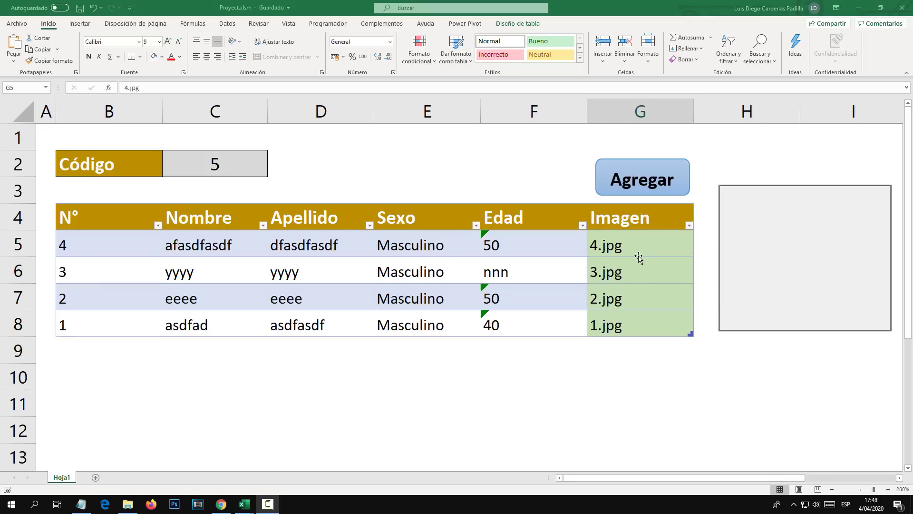
Test the photo display by selecting several Imagen cells, including 1.jpg, 4.jpg and 3.jpg.
left_click(614, 278)
left_click(617, 302)
left_click(617, 320)
left_click(617, 301)
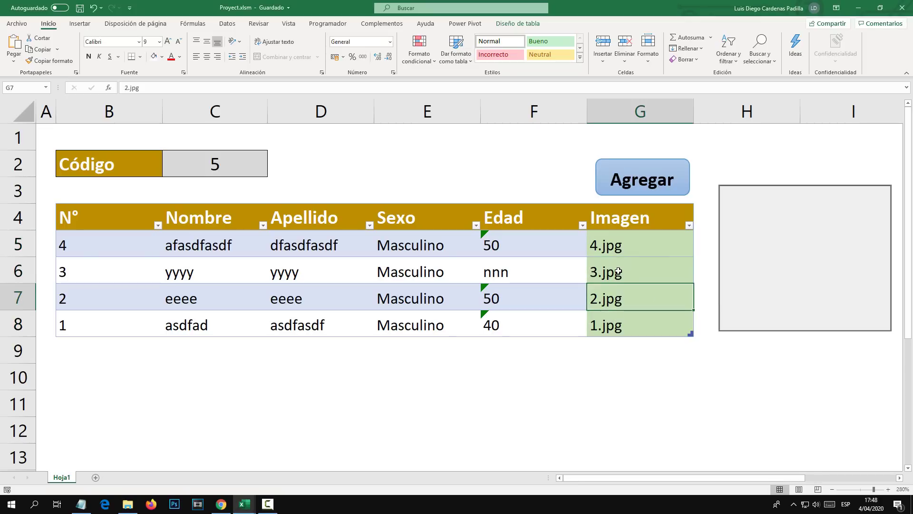
left_click(619, 271)
left_click(614, 245)
left_click(625, 277)
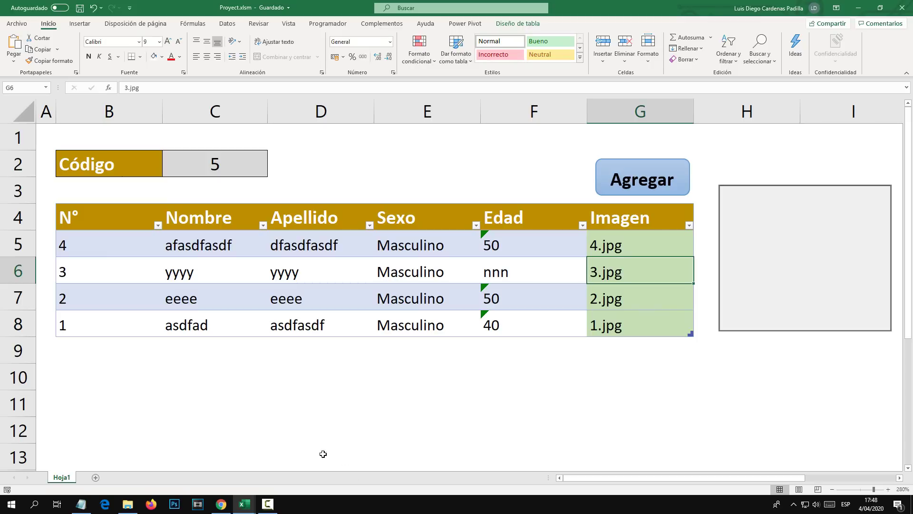
Select record 3's Sexo cell, then switch to the seleccion_imagen_excel workbook.
left_click(436, 277)
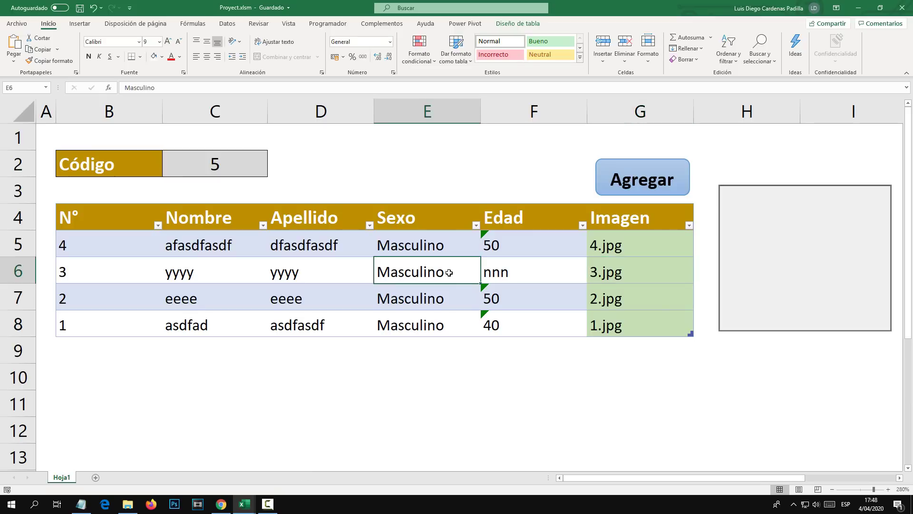
left_click(252, 506)
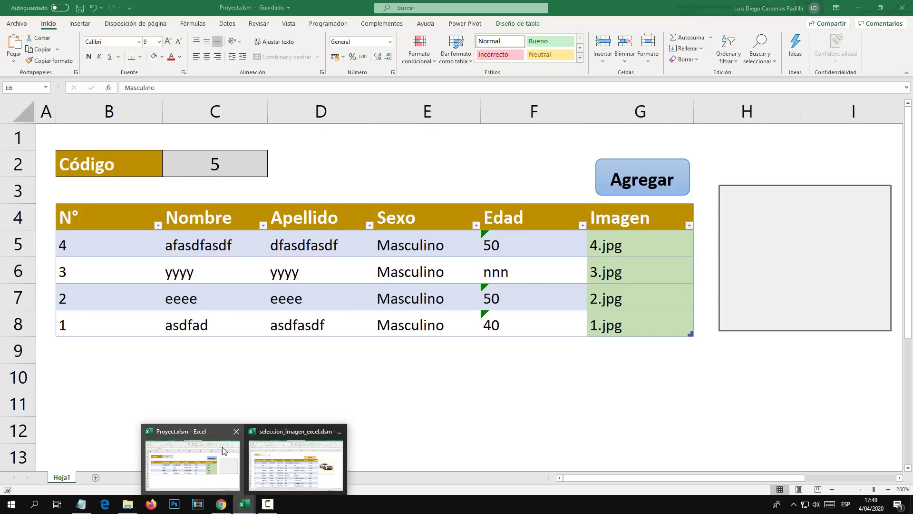
left_click(285, 459)
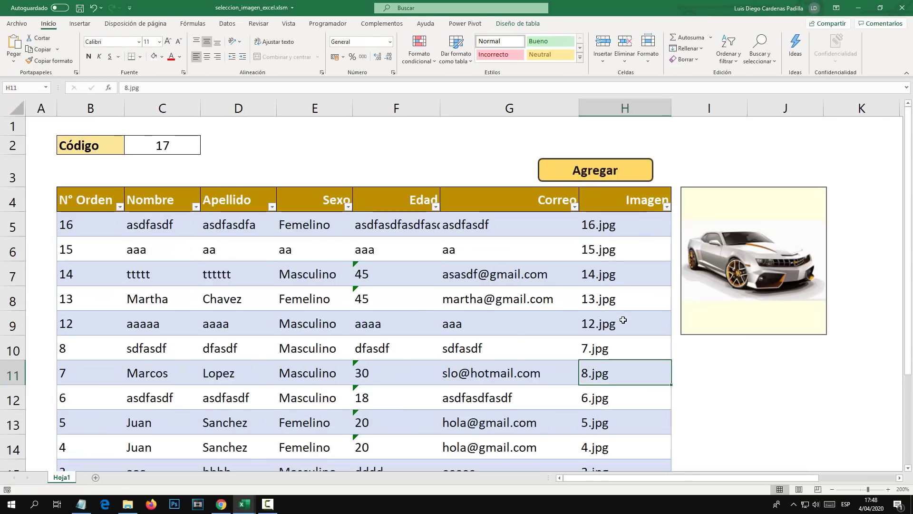
Open record 13's 13.jpg photo in the image viewer, move the viewer aside, and close it.
left_click(621, 274)
double_click(622, 298)
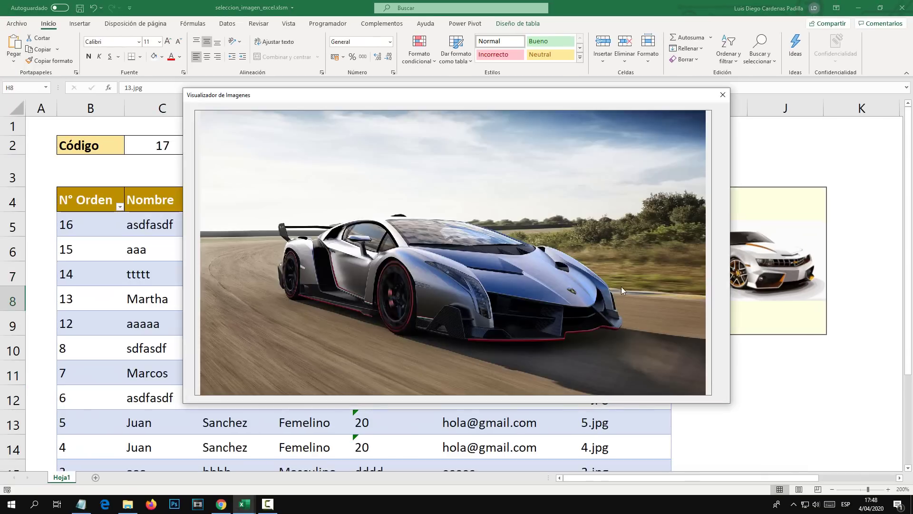
left_click_drag(580, 103, 457, 103)
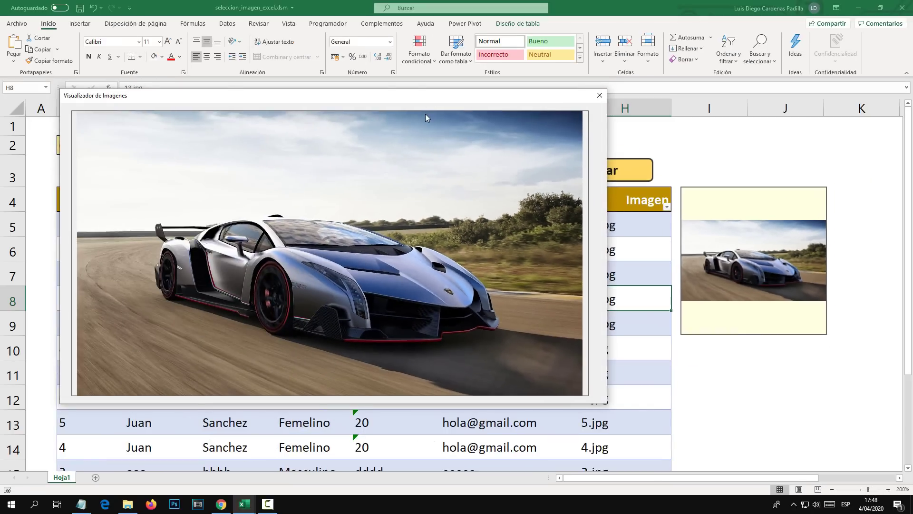
left_click_drag(419, 97, 468, 105)
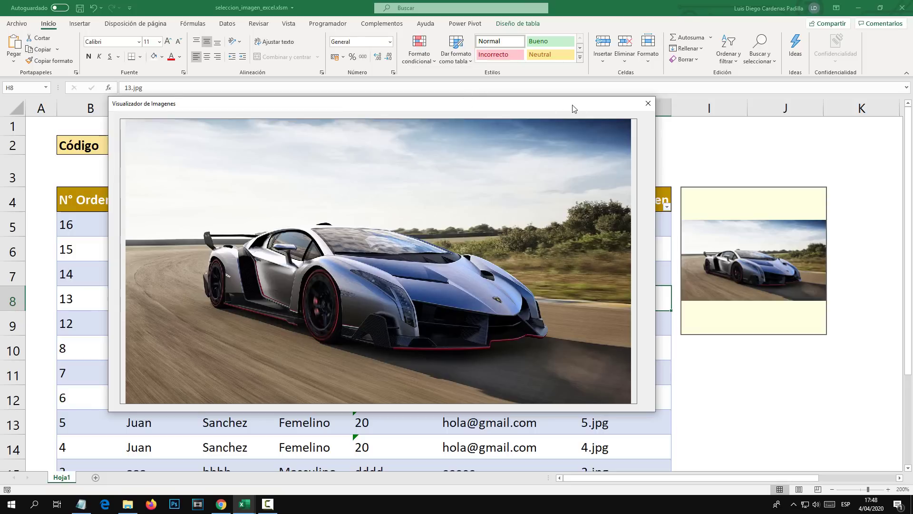
left_click_drag(573, 108, 593, 117)
left_click(669, 113)
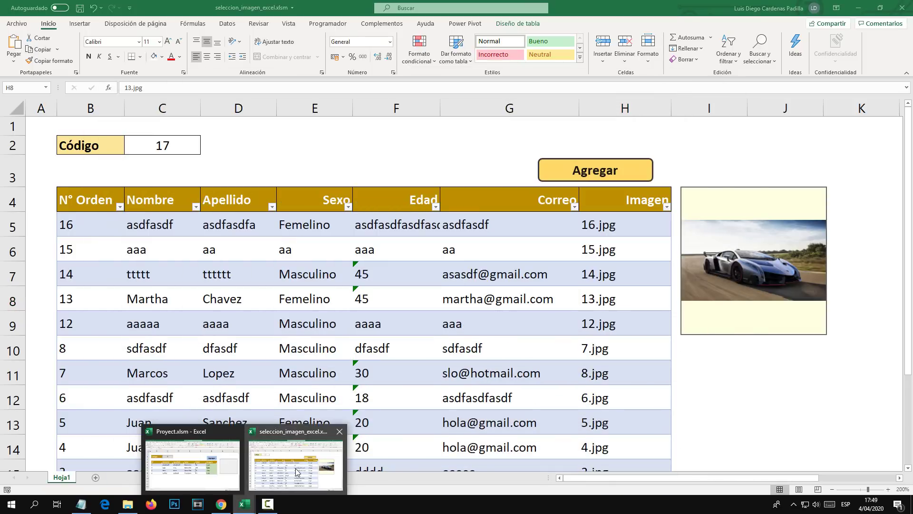
Switch back to Proyect.xlsm and open the form for adding a new record.
left_click(212, 469)
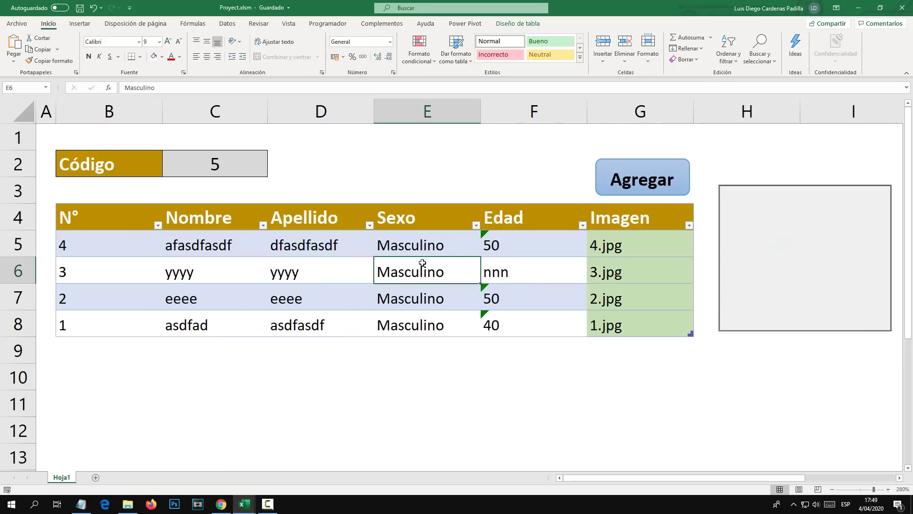
left_click(647, 179)
left_click_drag(513, 154, 482, 172)
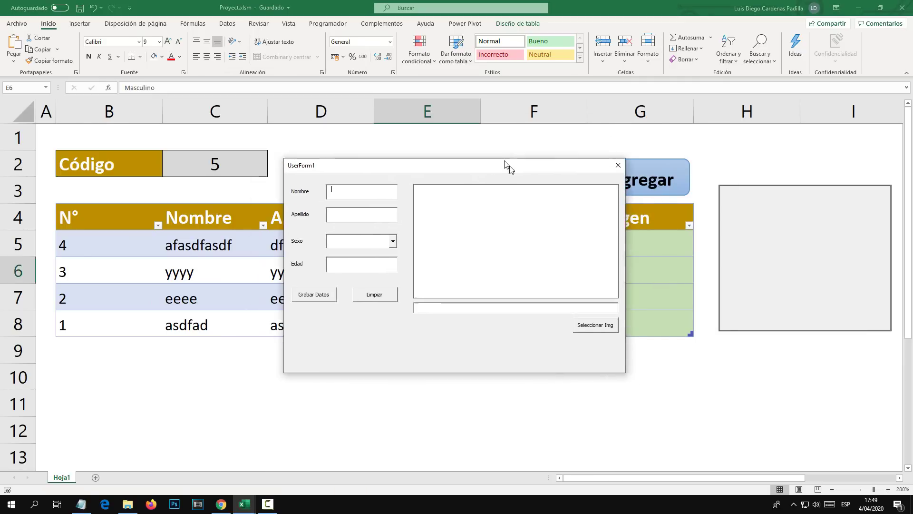
left_click(589, 167)
left_click(617, 177)
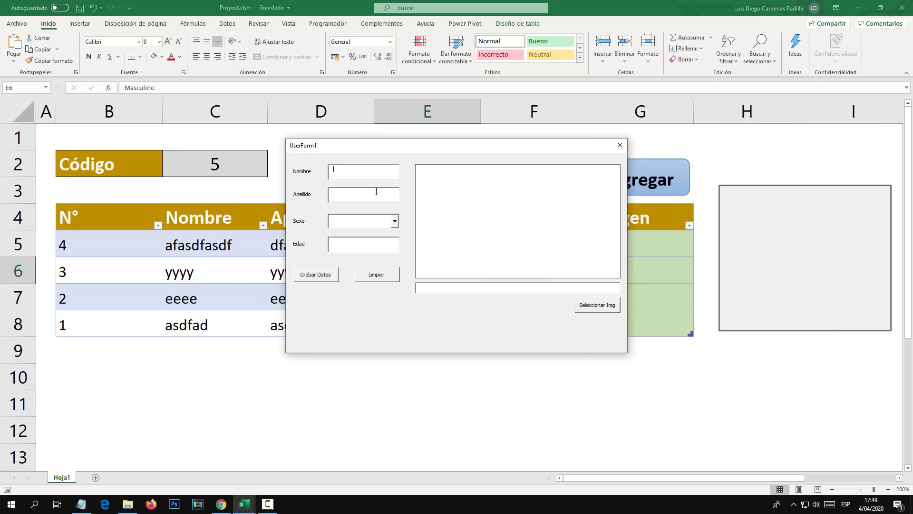
Pick carro_001.jpg, enter placeholder Nombre and Apellido, and set Sexo to Femenino with Edad 20.
left_click(597, 304)
double_click(418, 293)
type("fasdfasdfa")
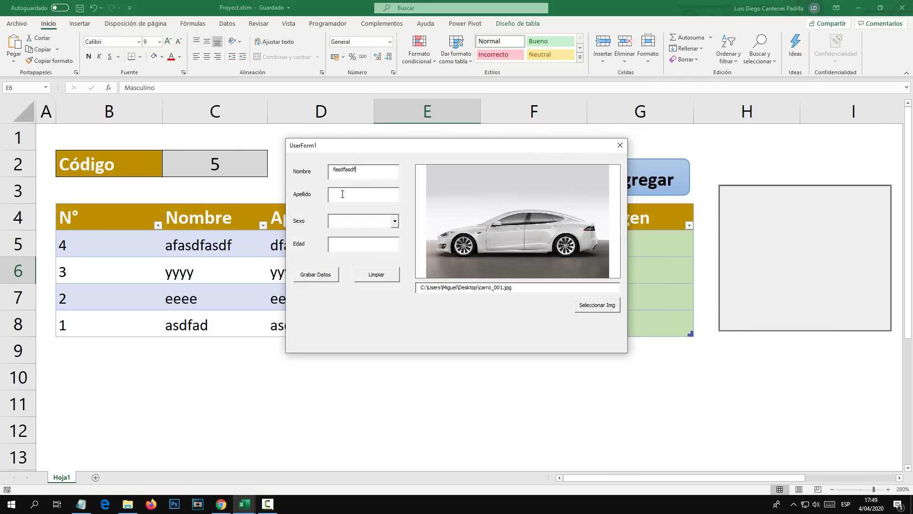
key("Tab")
type("fasdfasdfasdf")
left_click(396, 222)
left_click(348, 240)
left_click(342, 246)
left_click_drag(391, 153, 487, 242)
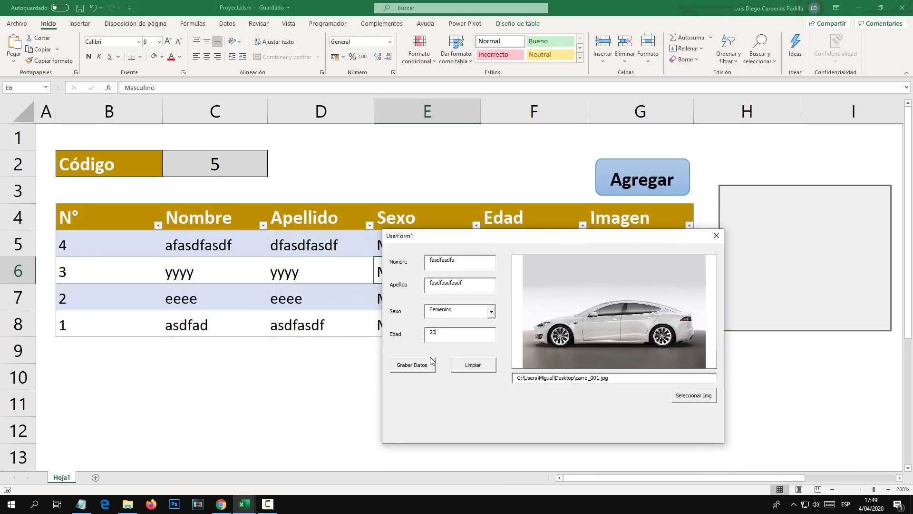
Save the record with Grabar Datos, close the form, and select the new 5.jpg cell.
left_click(415, 367)
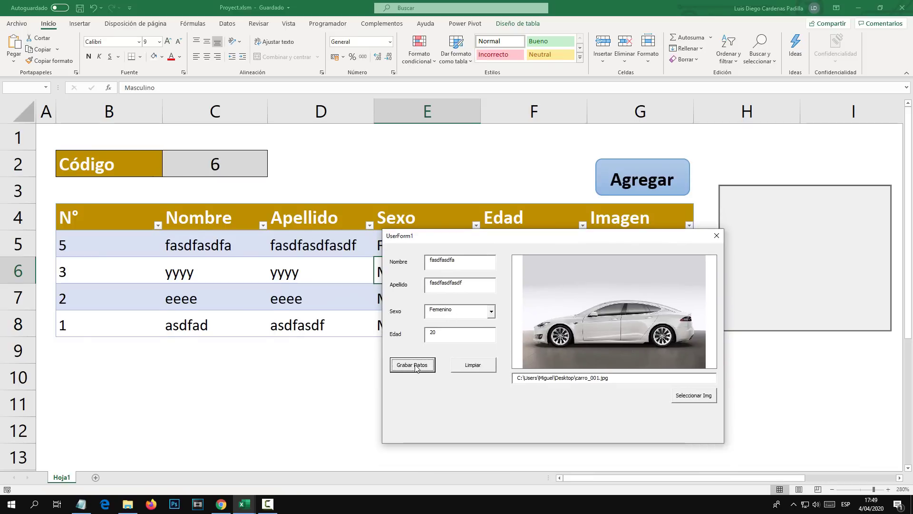
left_click_drag(467, 241, 422, 330)
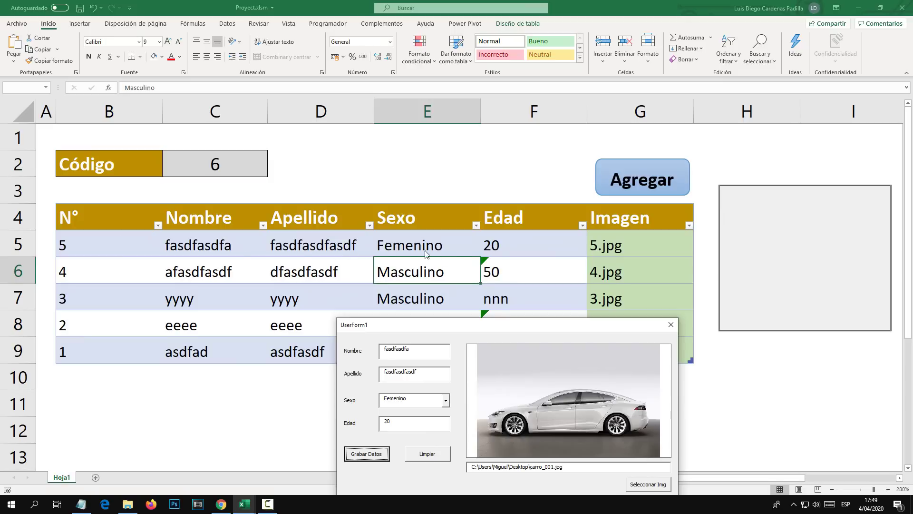
left_click(670, 328)
left_click(631, 246)
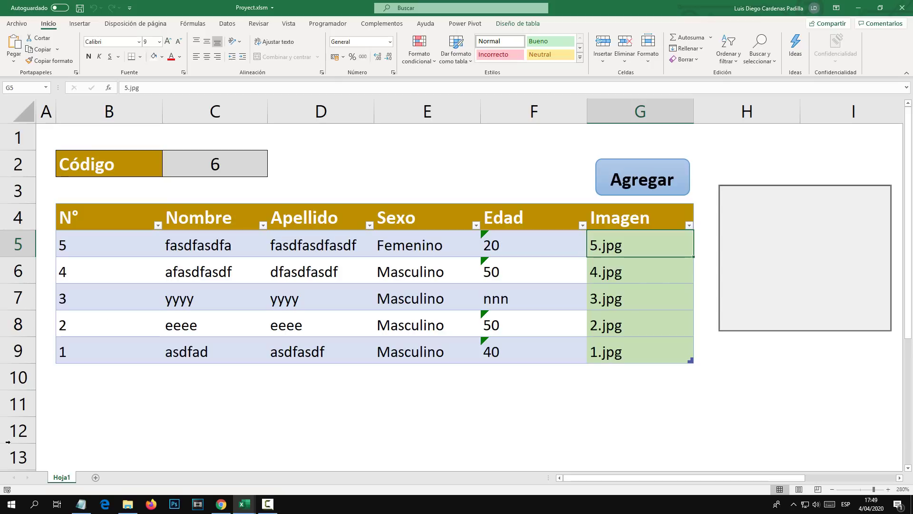
left_click(244, 504)
Close seleccion_imagen_excel.xlsm with No guardar, then save Proyect.xlsm from the Quick Access Toolbar.
left_click(254, 478)
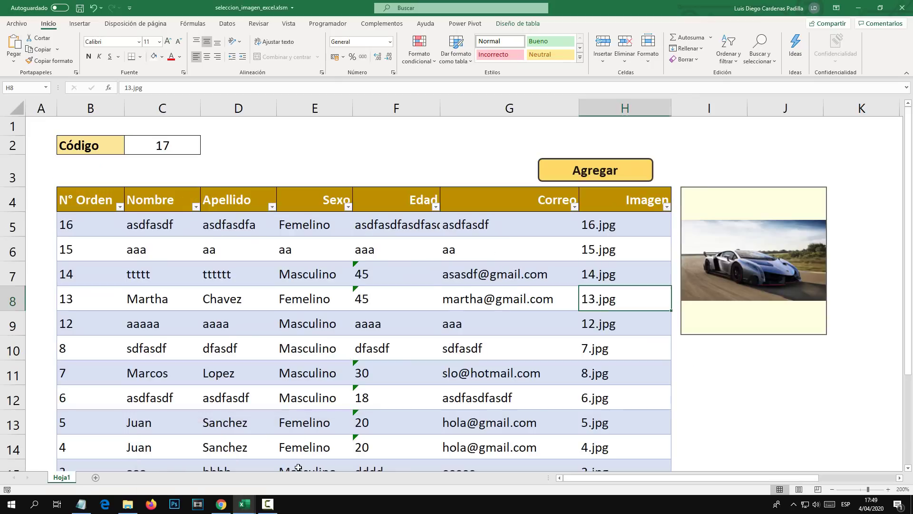
left_click(903, 8)
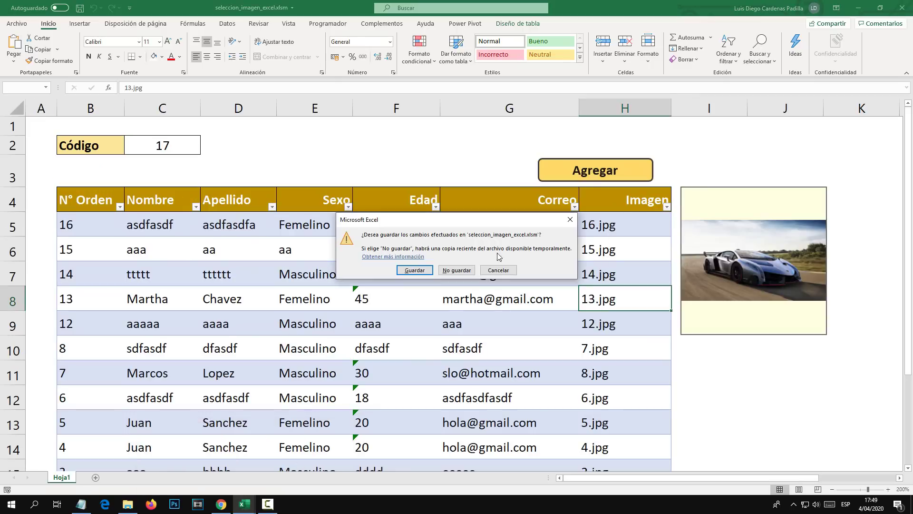
left_click(457, 270)
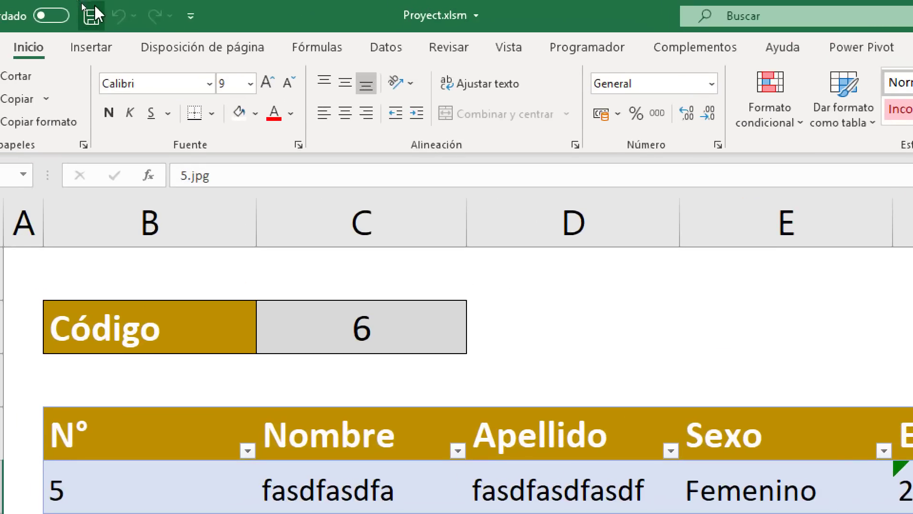
left_click(80, 8)
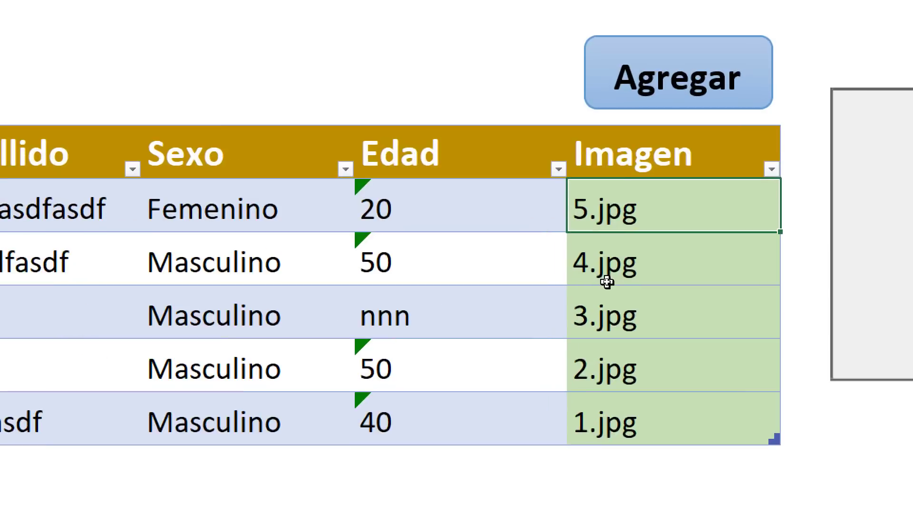
Check the photos by selecting the 3.jpg, 4.jpg, 1.jpg and 2.jpg Imagen cells.
left_click(639, 312)
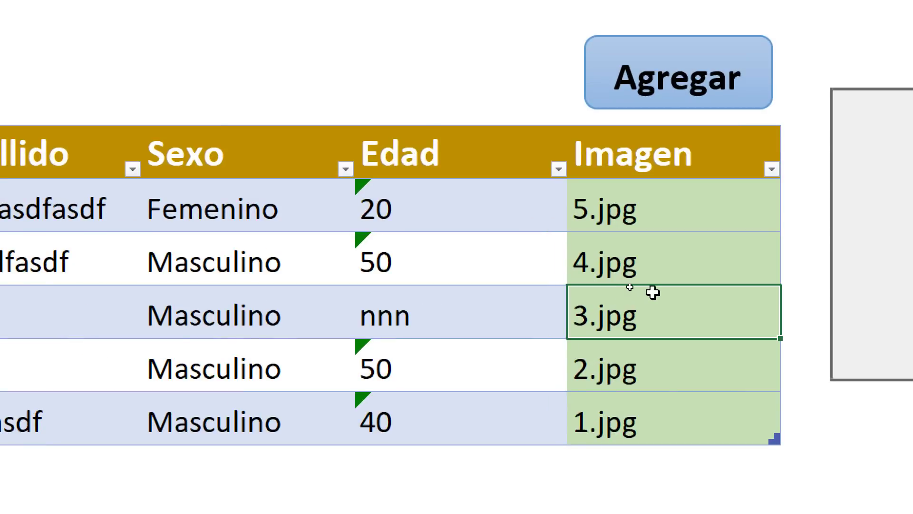
left_click(639, 255)
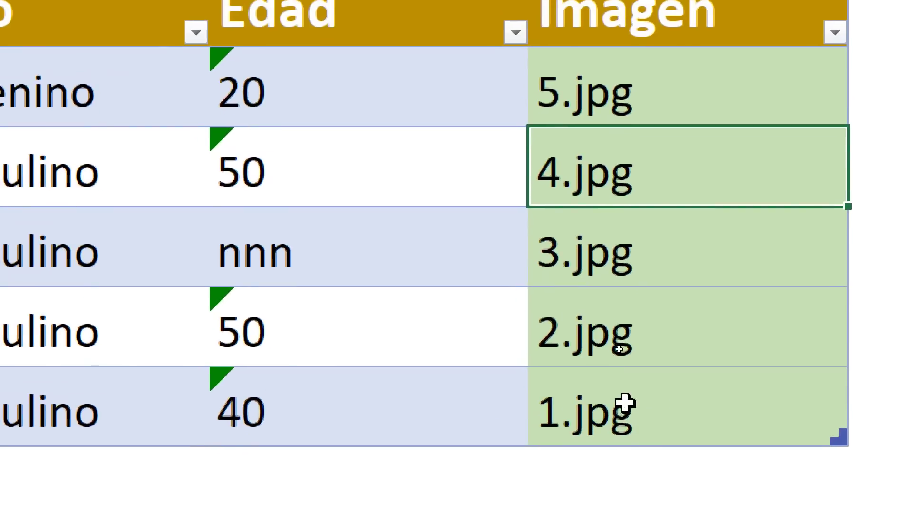
left_click(627, 416)
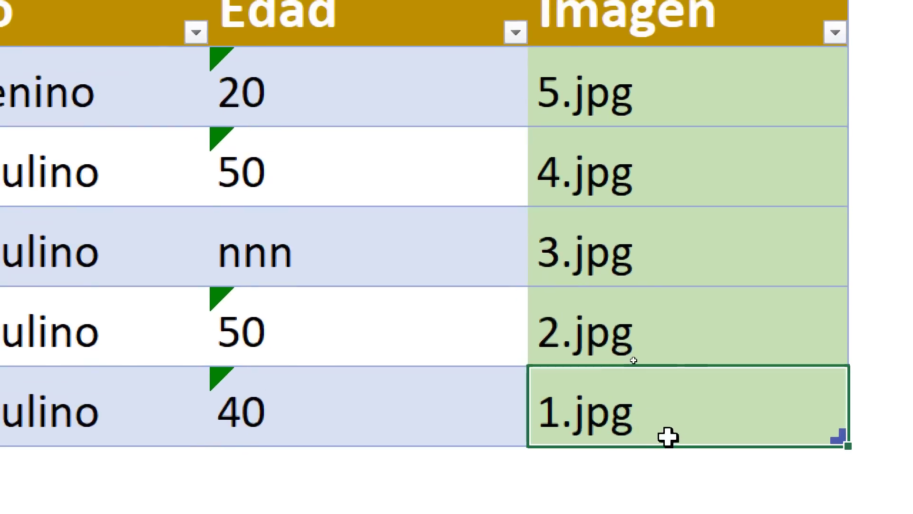
left_click(635, 336)
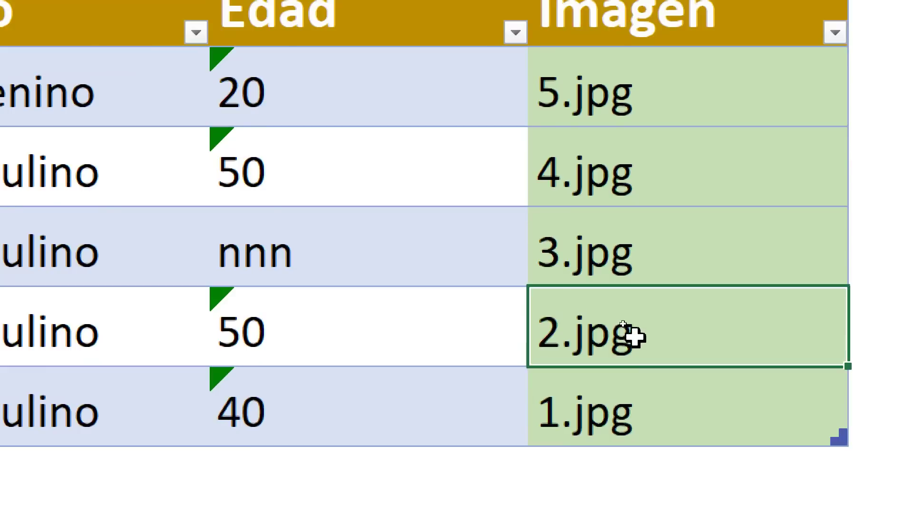
left_click(646, 252)
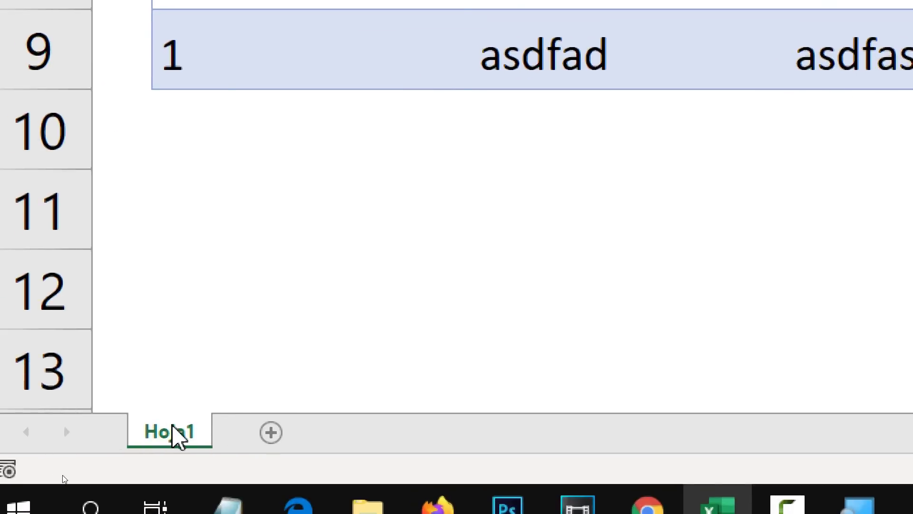
View Hoja1's code via Ver código, return to the sheet, and select the cells around the table.
right_click(178, 435)
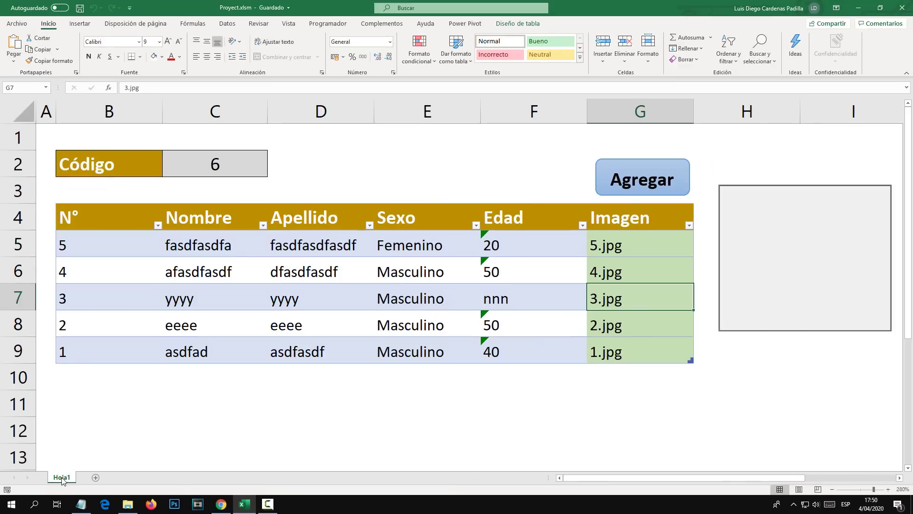
right_click(63, 478)
left_click(104, 400)
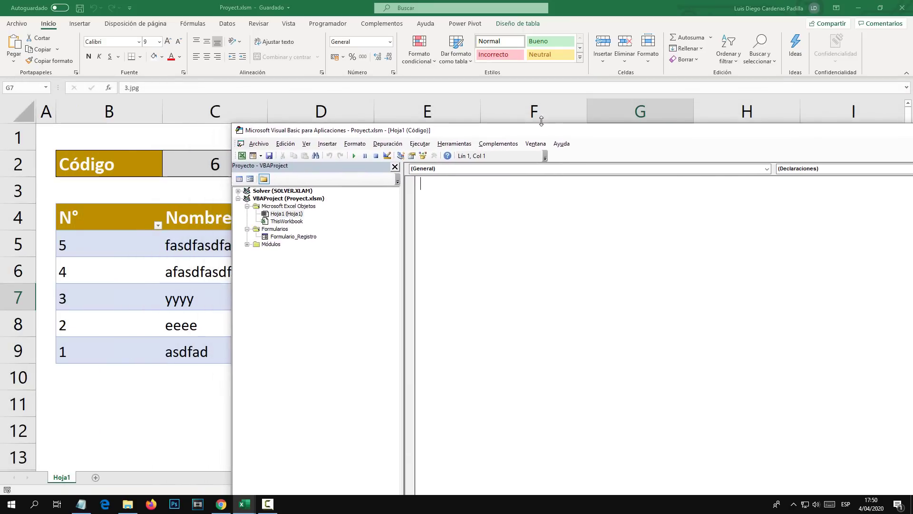
left_click(339, 7)
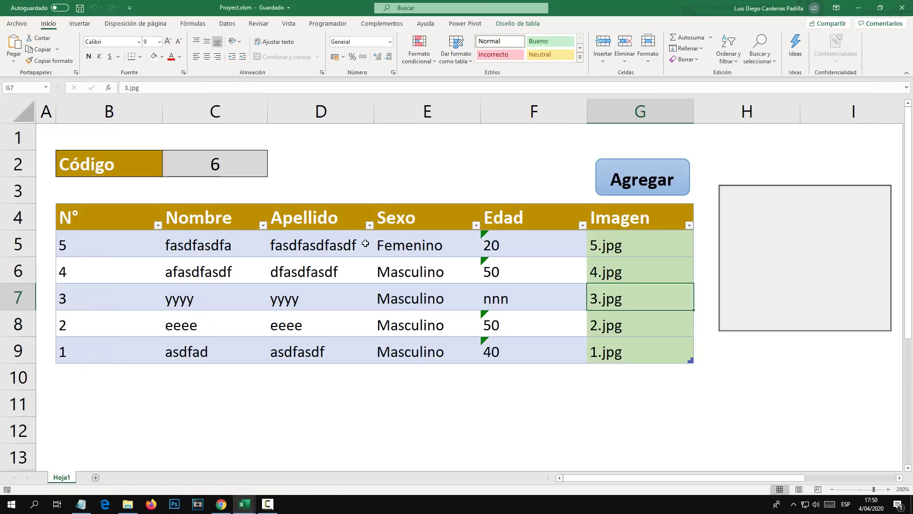
mouse_move(80, 141)
left_mouse_down()
mouse_move(268, 248)
mouse_move(795, 393)
left_mouse_up()
Open the new-record form and fill in a placeholder Nombre, Sexo Masculino, and Edad.
left_click(598, 393)
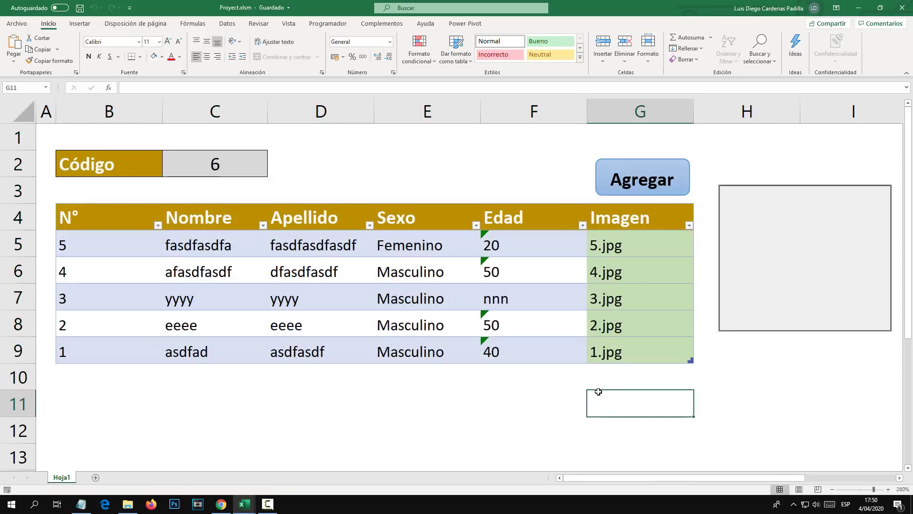
left_click(652, 184)
mouse_move(539, 165)
left_mouse_down()
mouse_move(541, 256)
mouse_move(486, 219)
left_mouse_up()
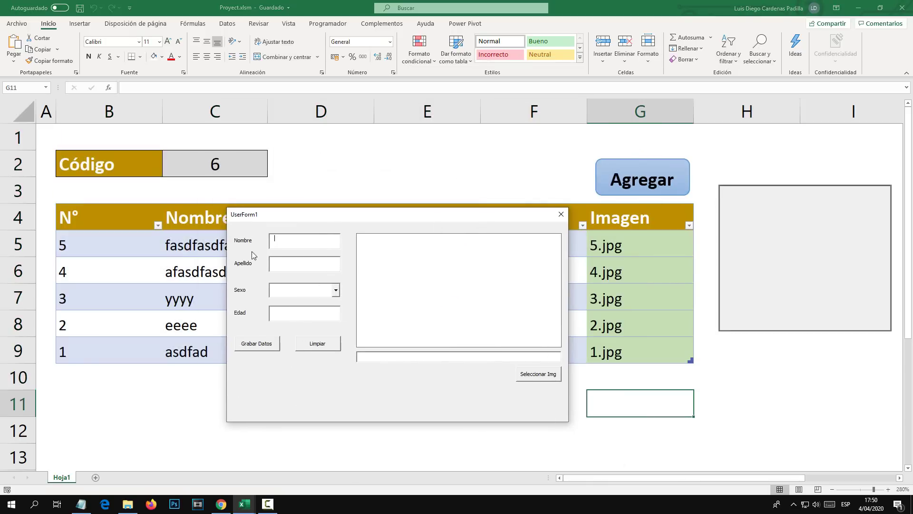
type("adfafdsdfasdfasdf")
left_click(336, 290)
left_click(290, 300)
left_click(300, 314)
type("asdfasdfasd")
Choose the car photo 6.jpg and save record 6 with Grabar Datos.
left_click(538, 374)
double_click(649, 308)
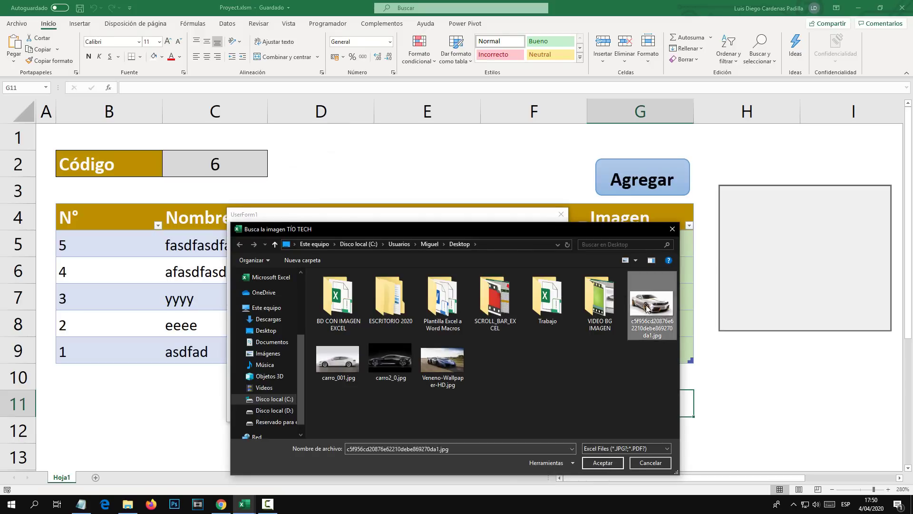
left_click(261, 344)
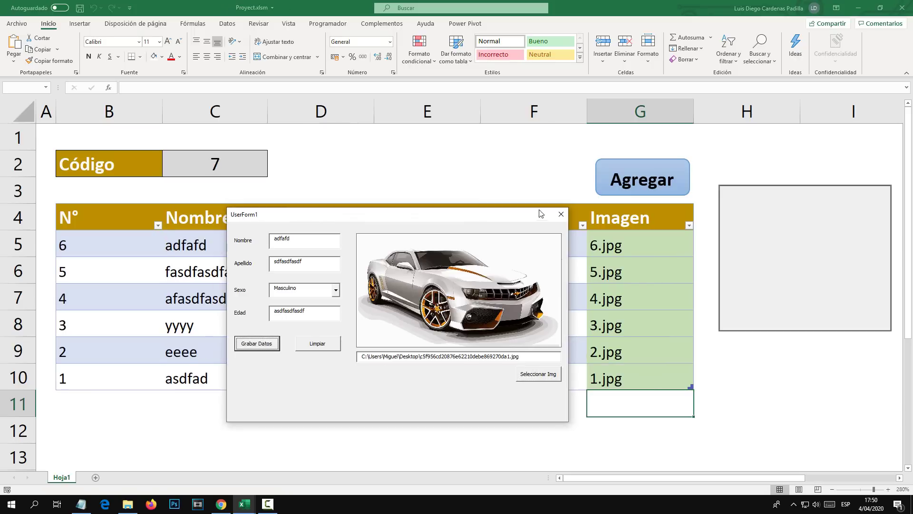
left_click(561, 214)
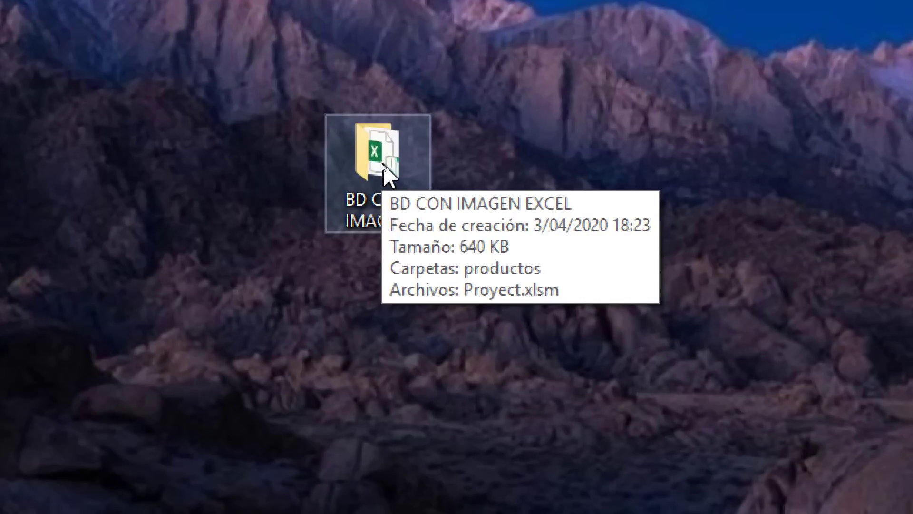
double_click(388, 165)
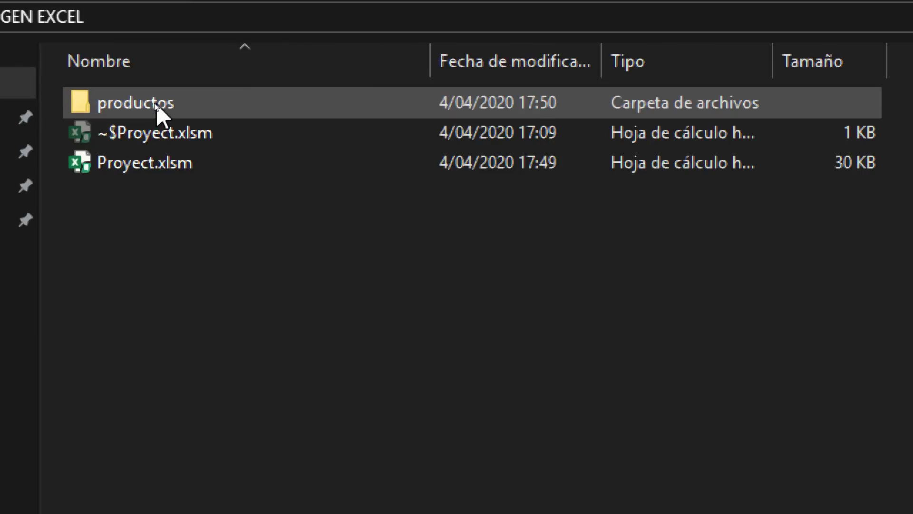
double_click(157, 106)
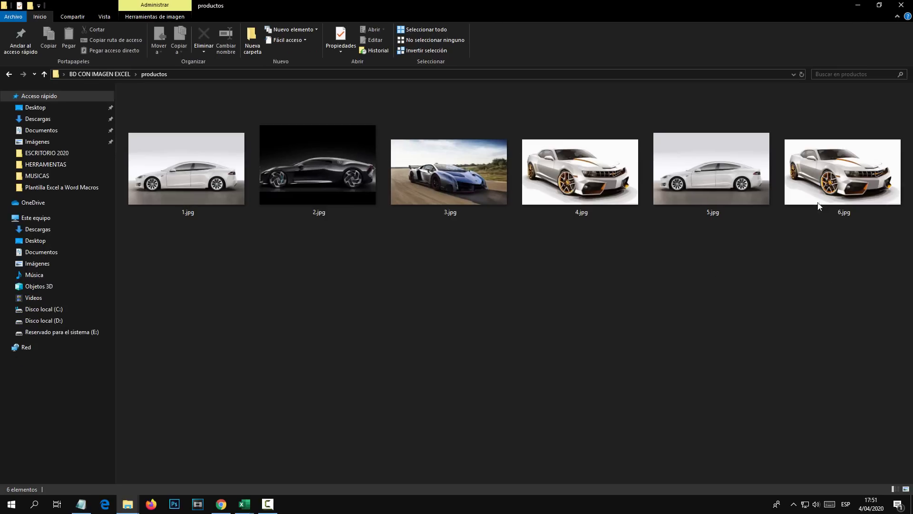
left_click(853, 165)
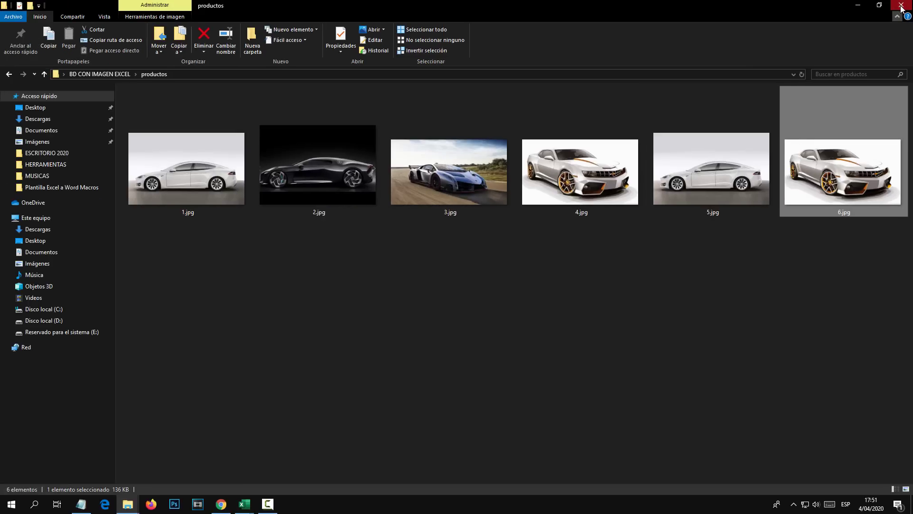
left_click(902, 5)
left_click(245, 504)
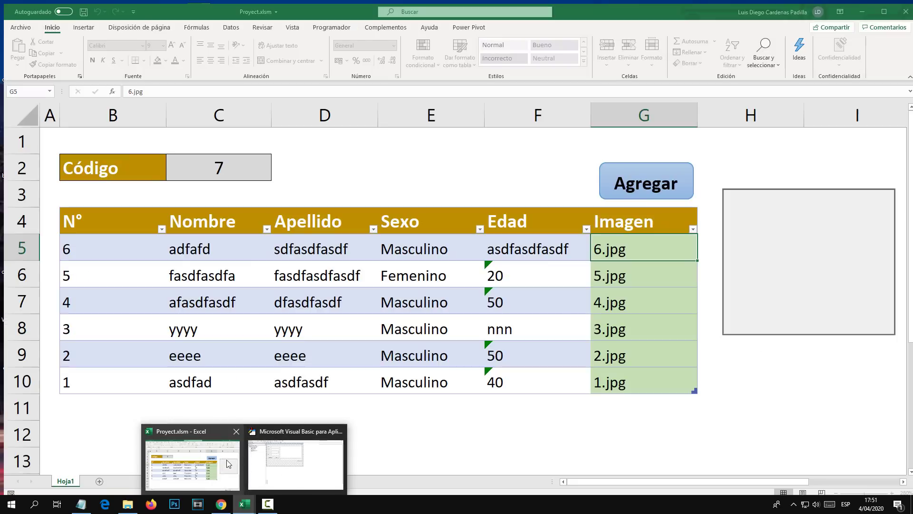
Bring Proyect.xlsm forward and select the 4.jpg and 3.jpg Imagen cells to test the photo display.
left_click(226, 460)
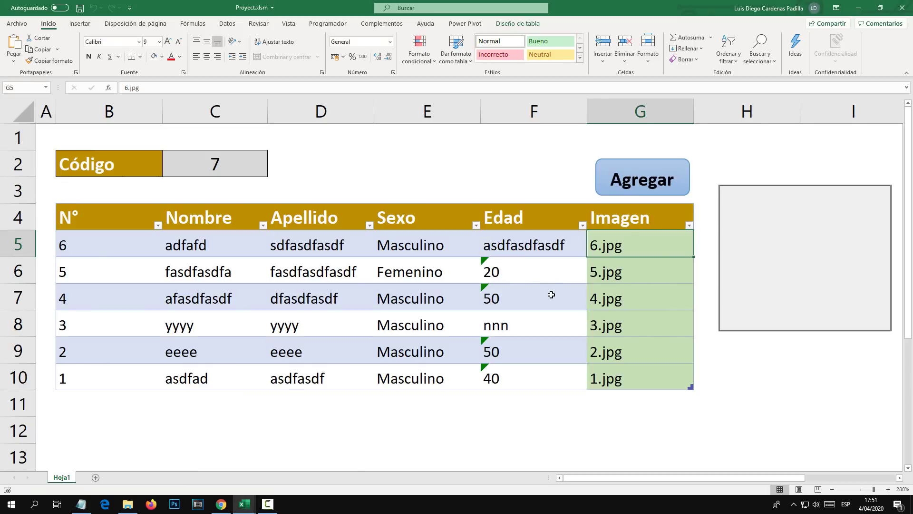
left_click(611, 295)
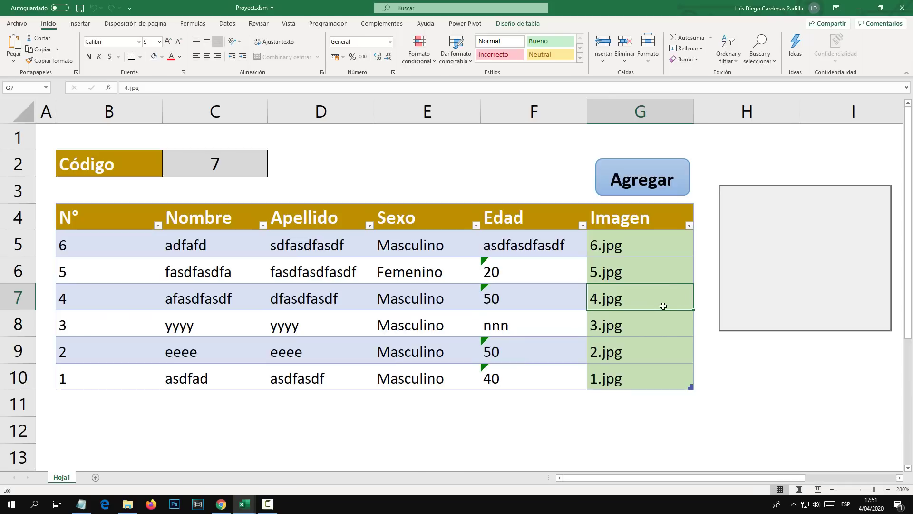
left_click(637, 280)
left_click(633, 305)
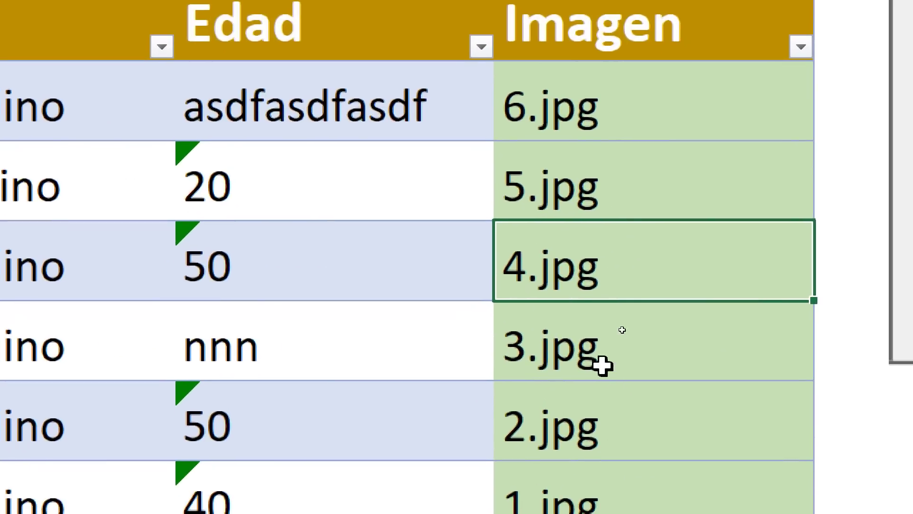
left_click(603, 362)
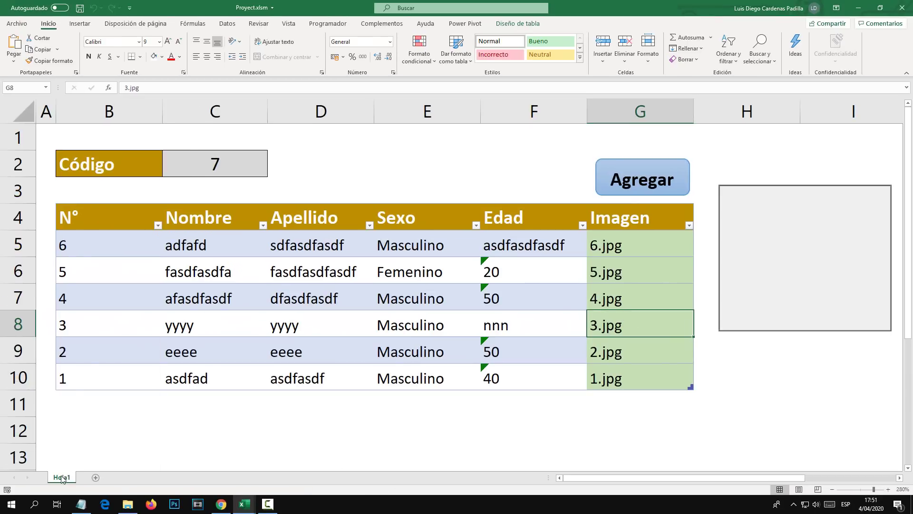
Open Hoja1's code via Ver código and choose Worksheet from the (General) list to create Worksheet_SelectionChange.
right_click(62, 478)
left_click(99, 404)
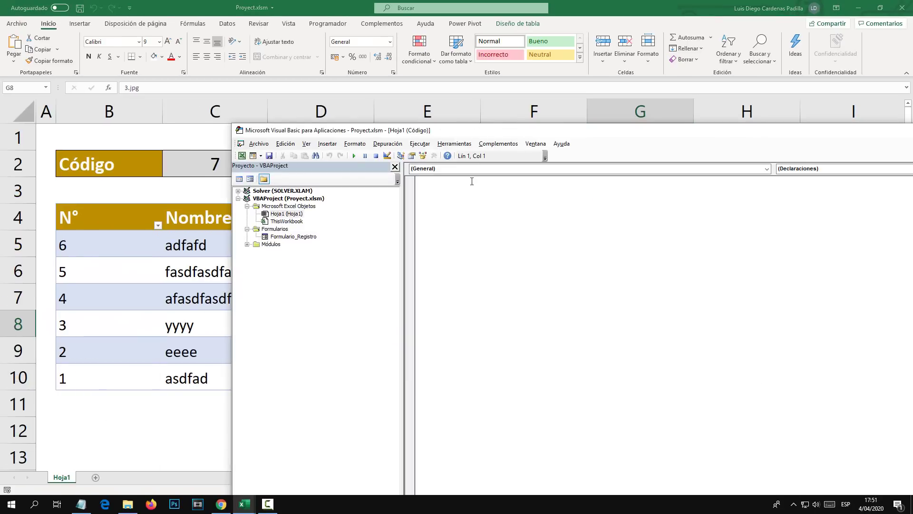
left_click_drag(466, 137, 478, 139)
left_click(308, 218)
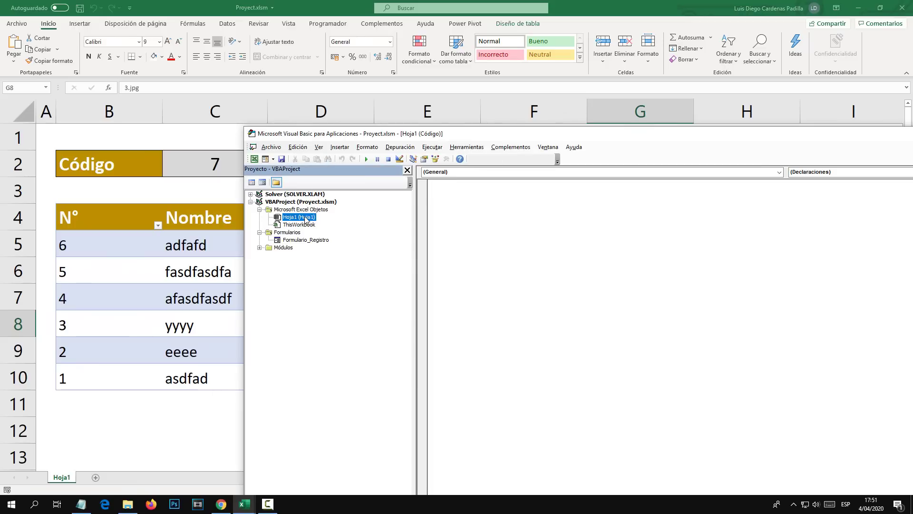
left_click_drag(395, 134, 442, 184)
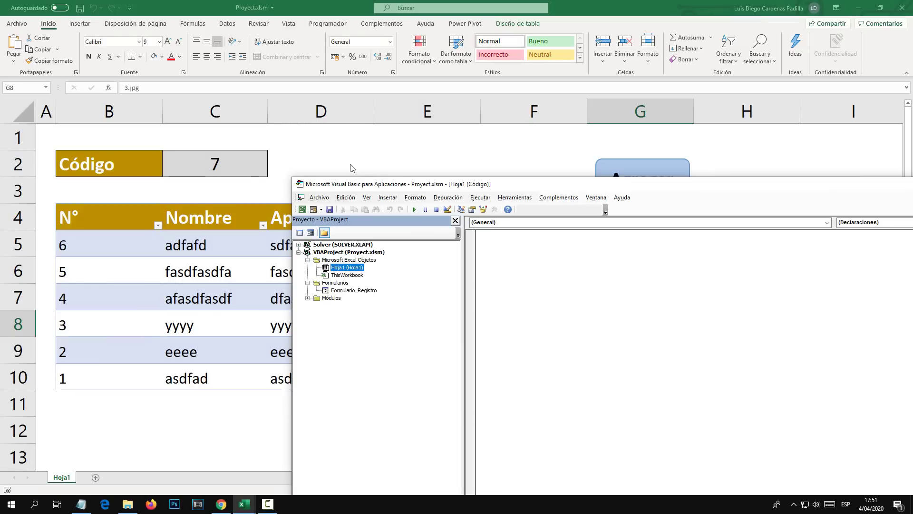
left_click_drag(363, 184, 203, 45)
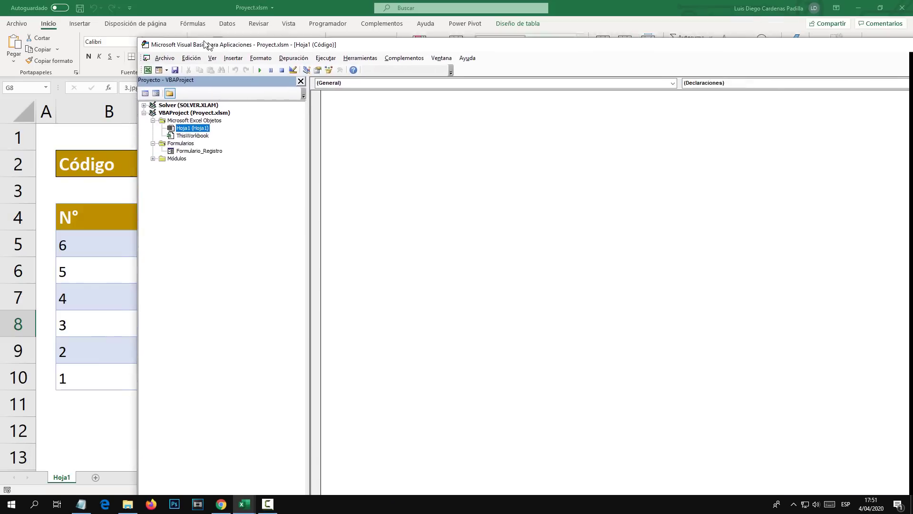
double_click(184, 128)
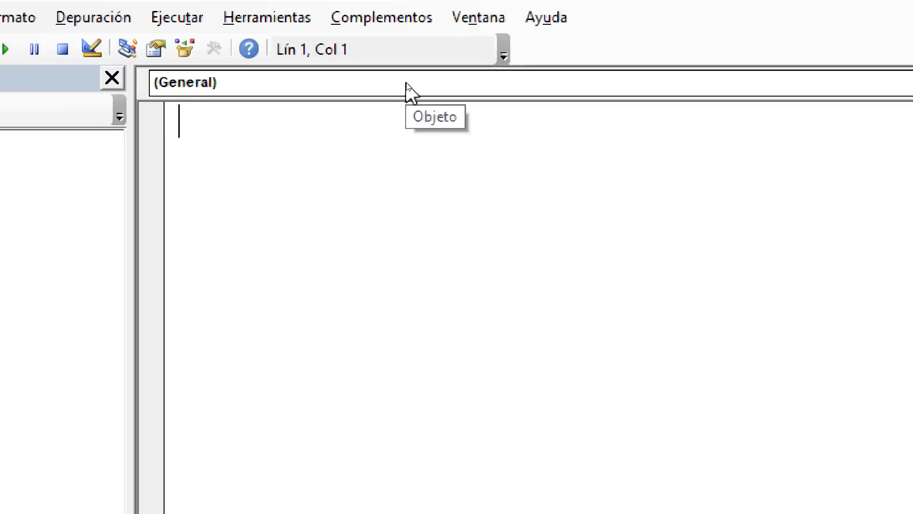
left_click(407, 83)
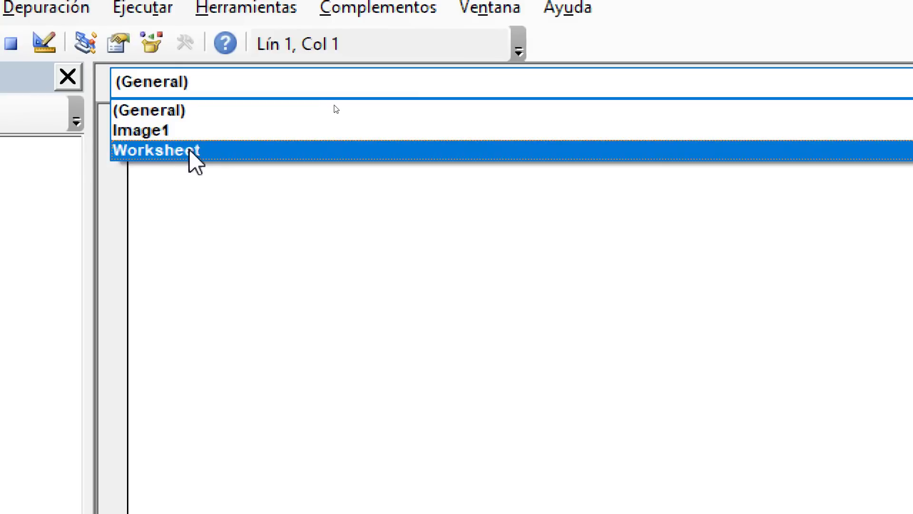
left_click(190, 152)
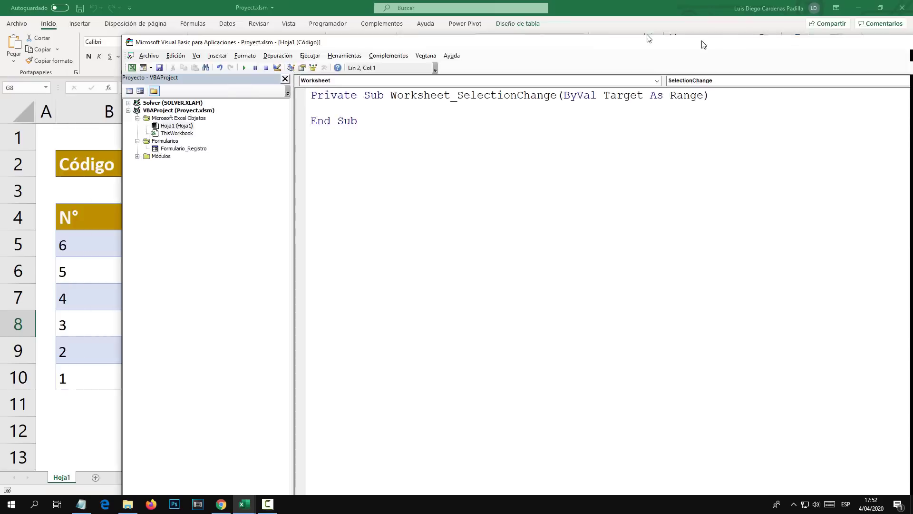
Check the 2.jpg image cell in the workbook, then return to Hoja1's code.
left_click_drag(716, 44, 648, 37)
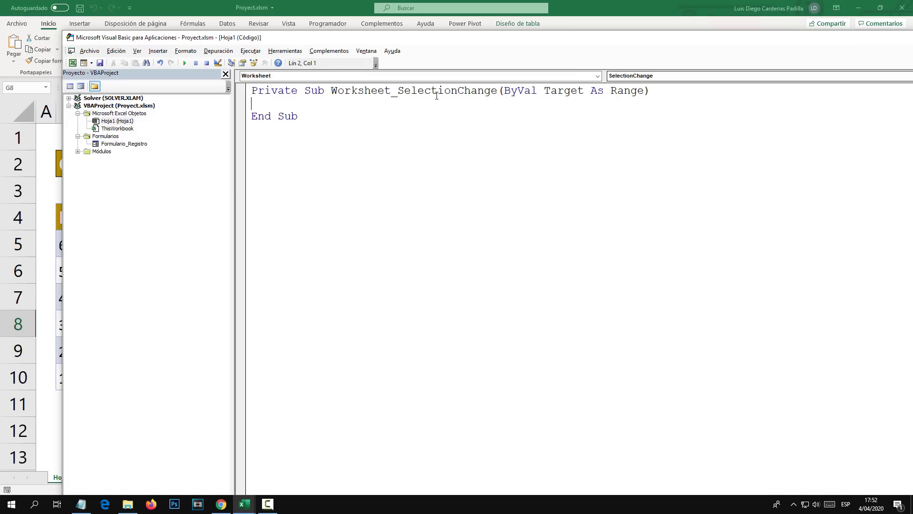
left_click(198, 476)
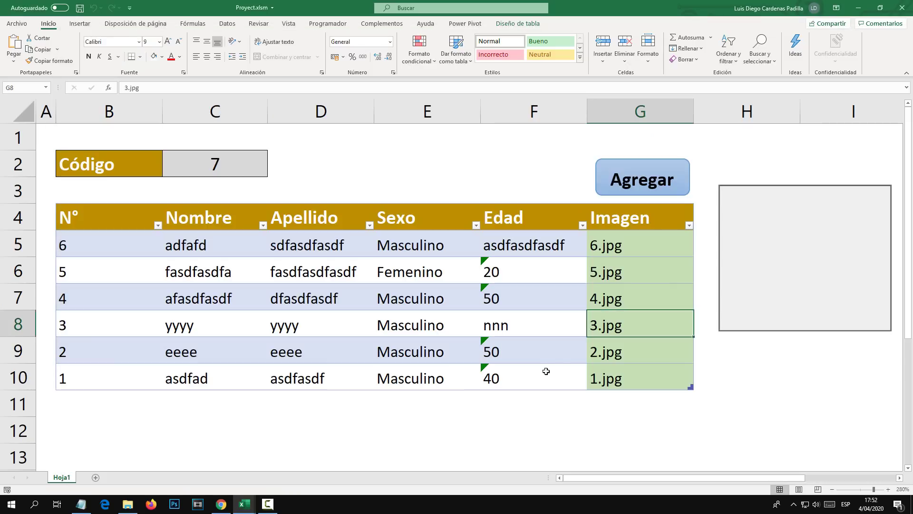
left_click(599, 359)
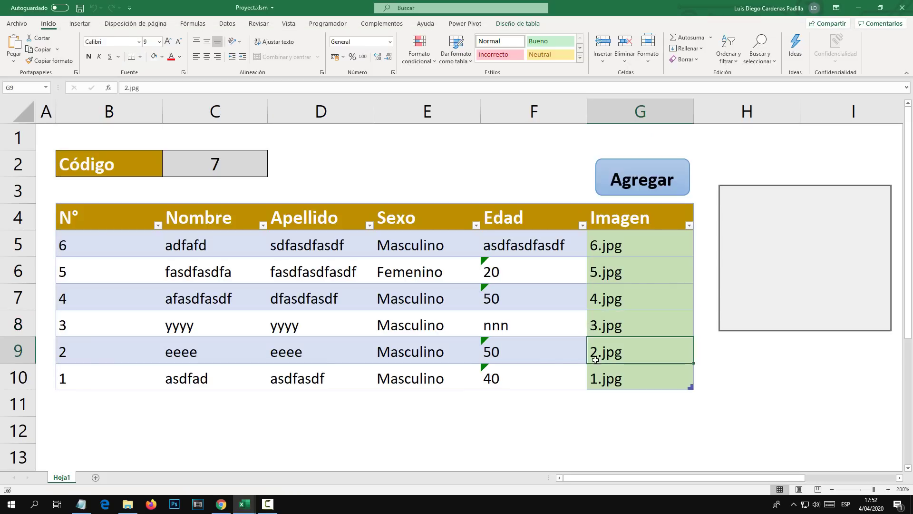
mouse_move(243, 504)
left_click(295, 457)
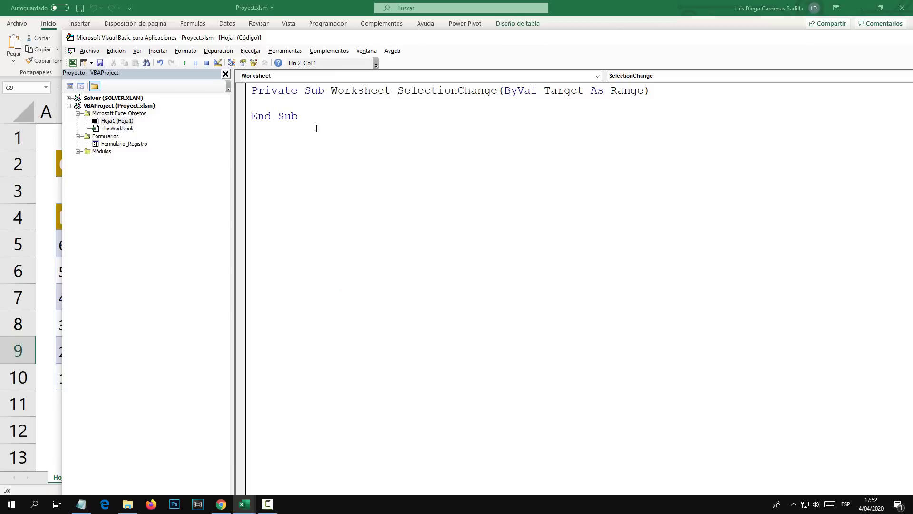
Add a blank line inside the procedure and highlight words of the Worksheet_SelectionChange header.
key("Return")
key("Return")
key("ctrl+Right")
key("ctrl+Right")
key("shift+Right")
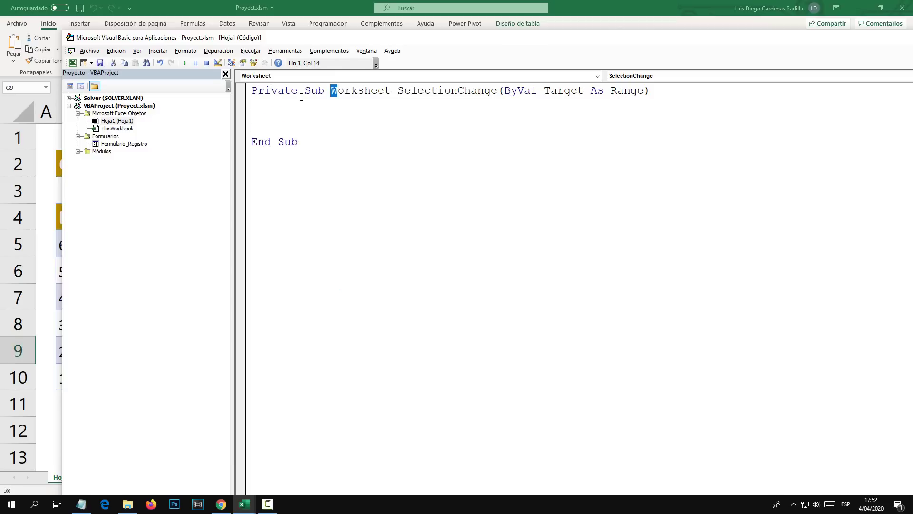
key("shift+Right")
key("shift+Right")
key("shift+Right")
key("shift+Right")
key("shift+Right")
key("shift+Right")
key("shift+Right")
key("shift+Right")
key("Right")
key("Right")
key("shift+Right")
key("Right")
key("shift+Right")
key("shift+Right")
key("shift+Right")
key("shift+Right")
key("shift+Right")
key("shift+Right")
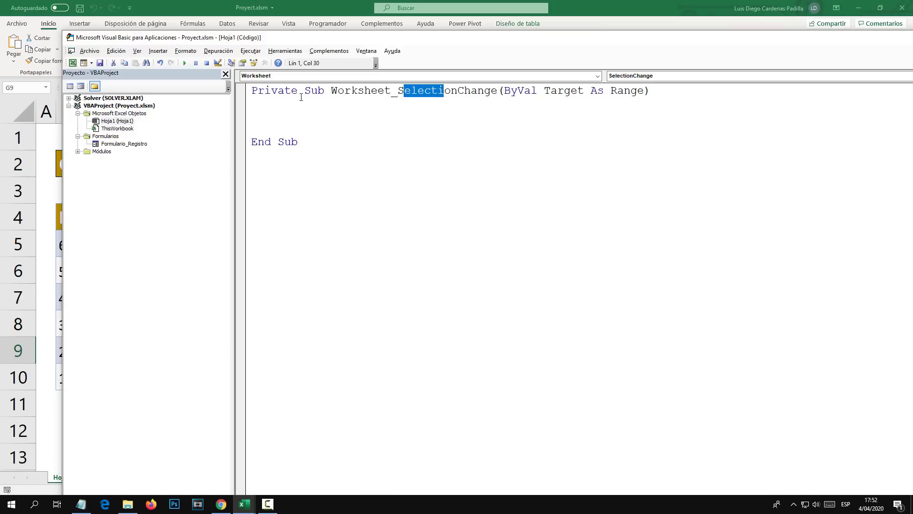
key("shift+Right")
key("shift+Right")
key("shift+Right")
key("shift+Right")
key("shift+Right")
key("shift+Right")
key("shift+Right")
key("Down")
key("Down")
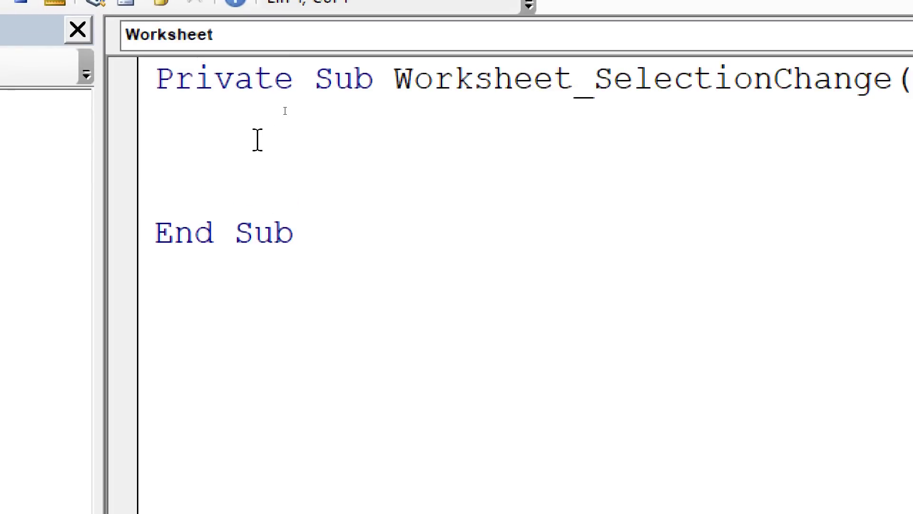
Type If not Intersect(Target, Range("")) Is nothing then on the procedure's first empty line.
left_click(285, 110)
key("Return")
key("Return")
key("Return")
key("Up")
key("Up")
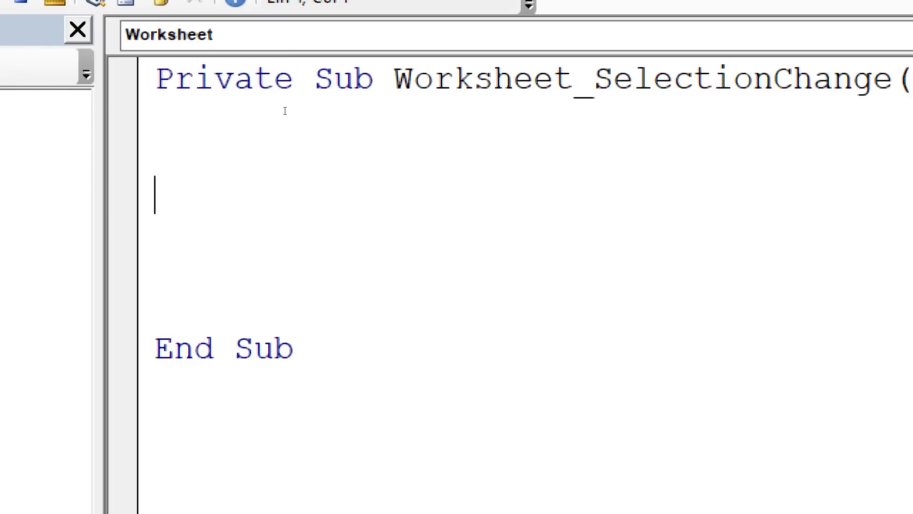
key("Up")
type("I")
type("f not ")
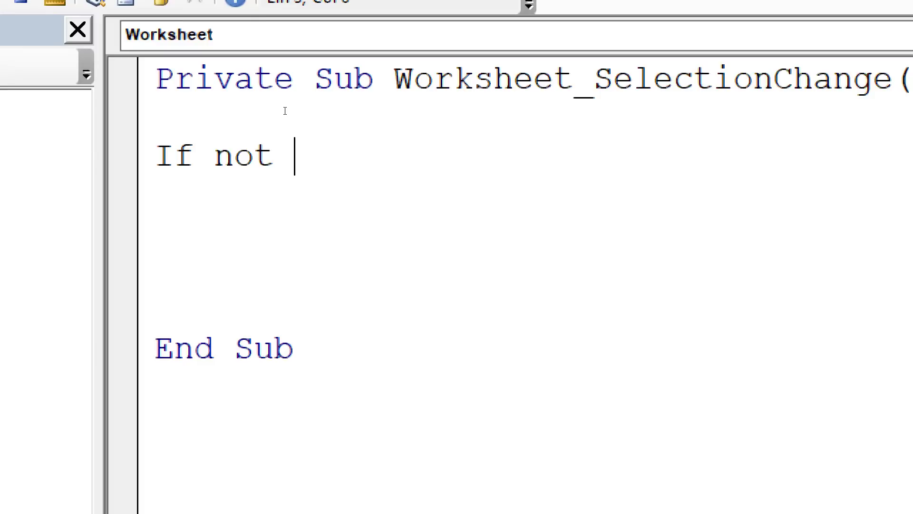
type("Inters")
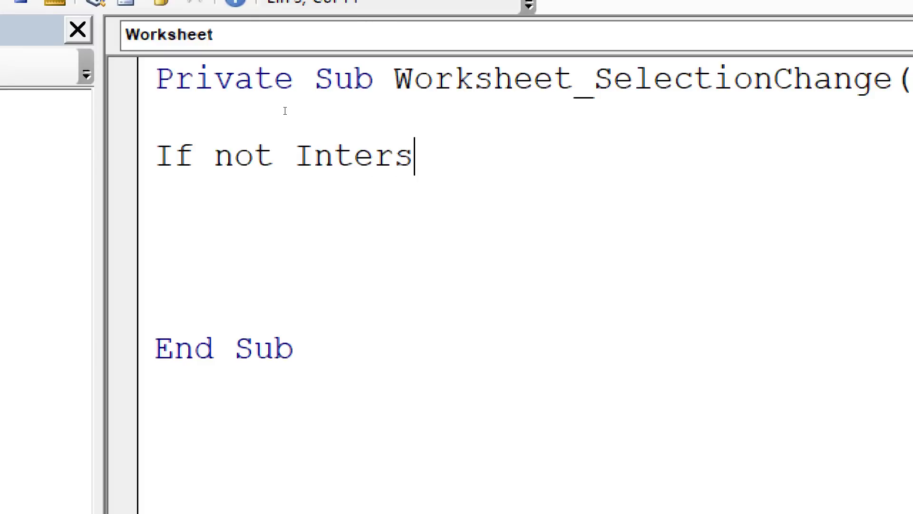
type("ect")
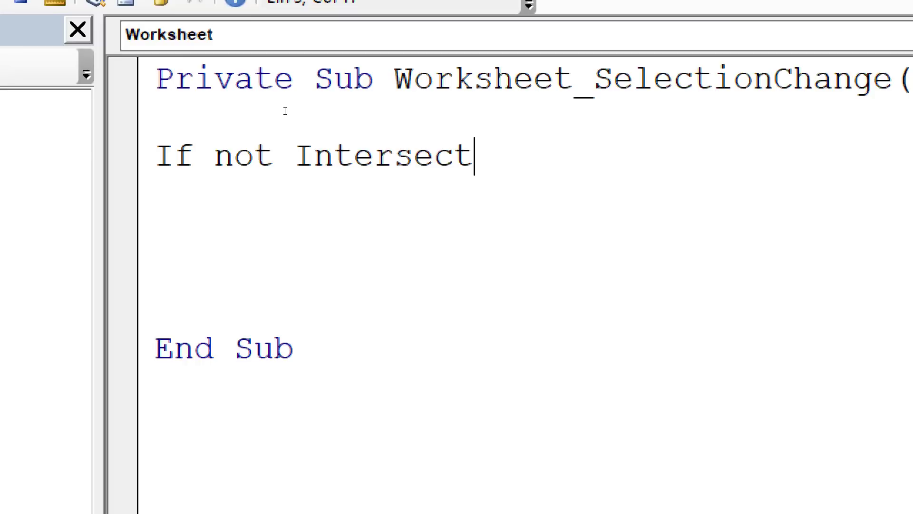
type("(Tar")
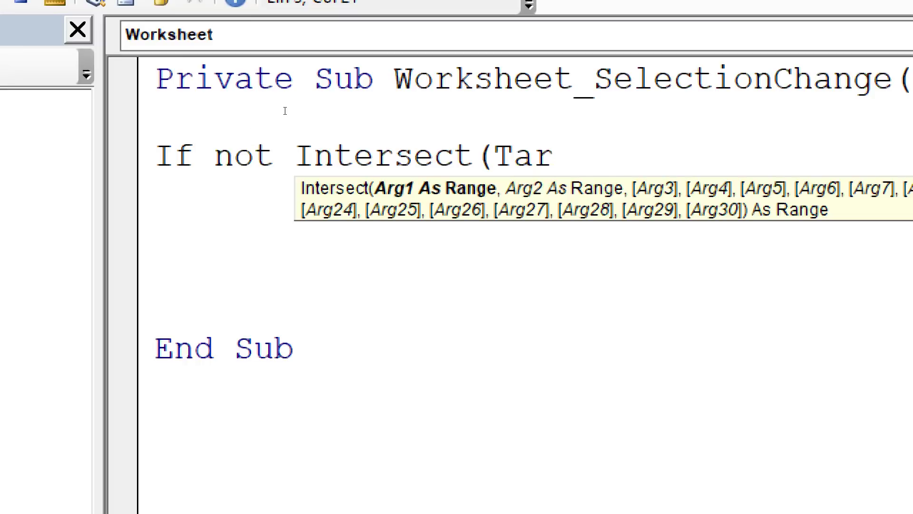
type("get")
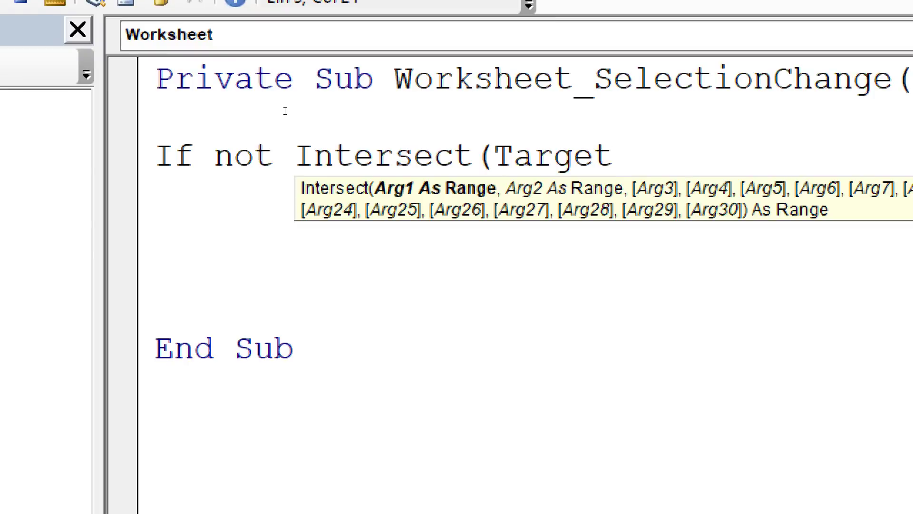
type(", Range")
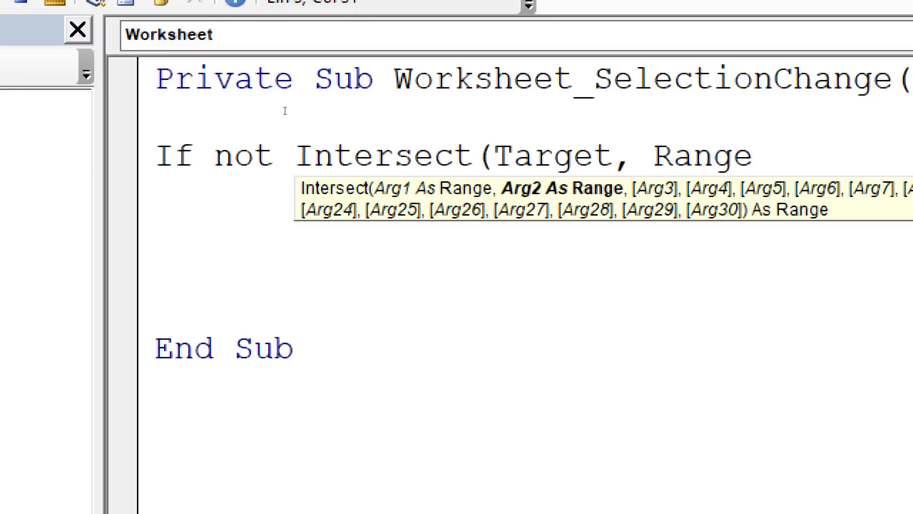
type("(")
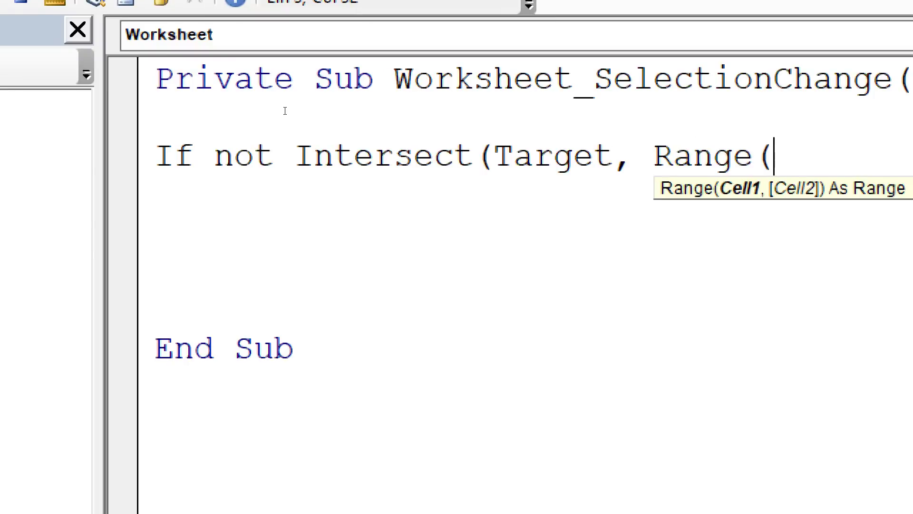
type(")")
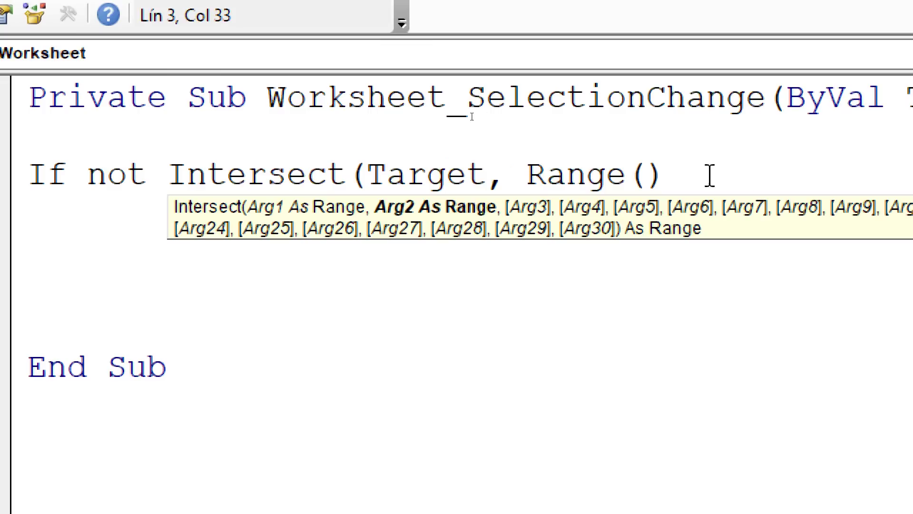
left_click(774, 153)
type("\"\"")
left_click(676, 176)
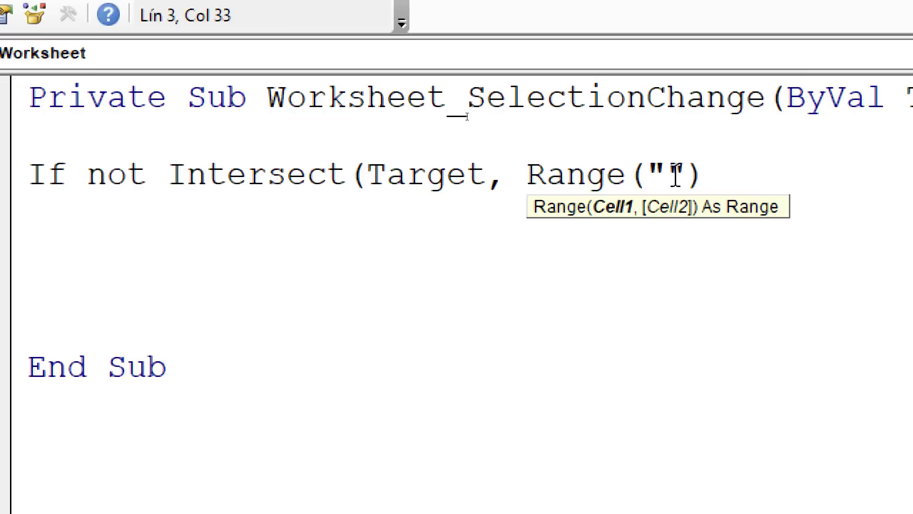
left_click(712, 177)
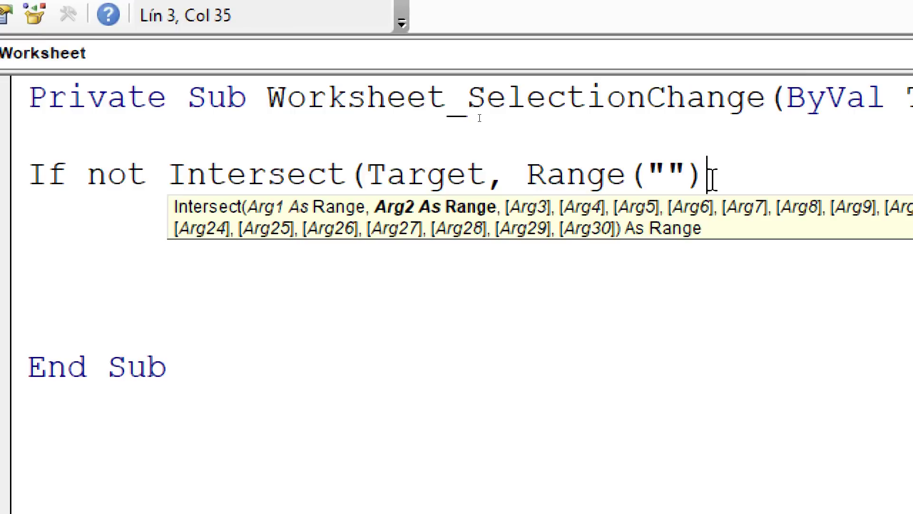
type(")")
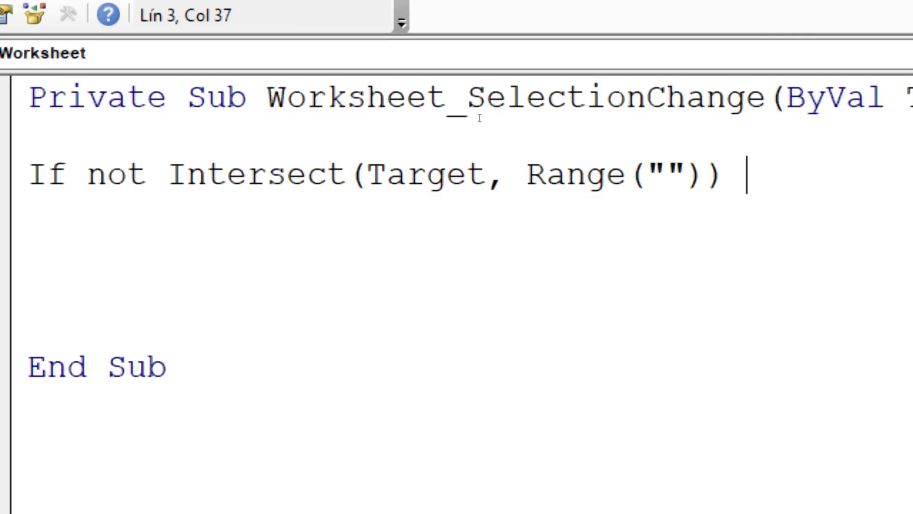
type(" Is")
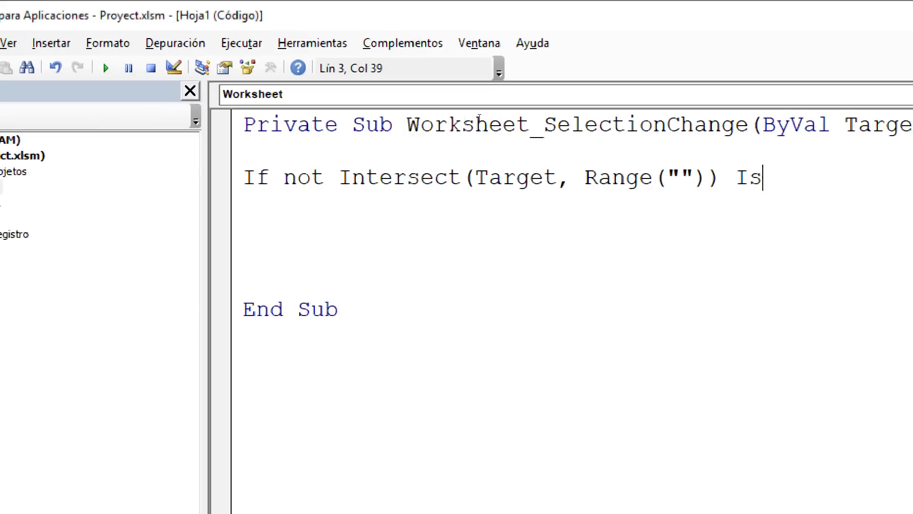
type(" not")
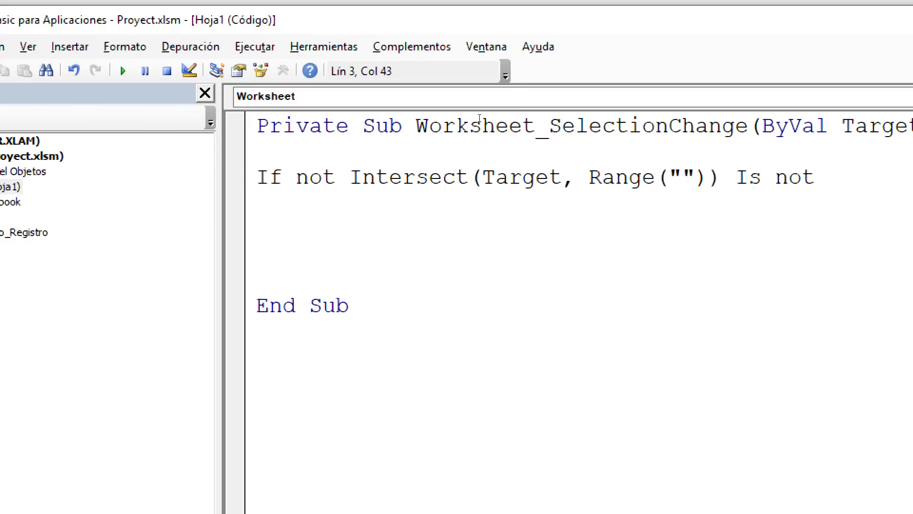
type("hin")
type("g th")
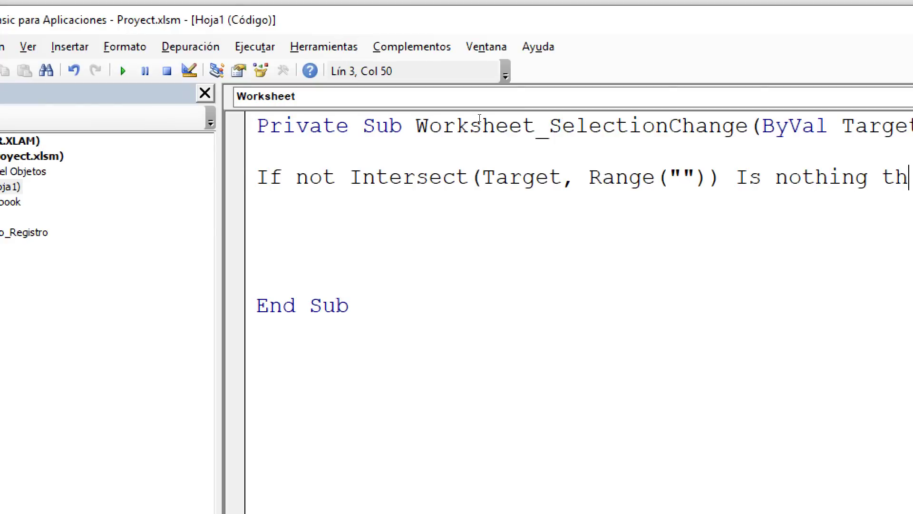
type("en")
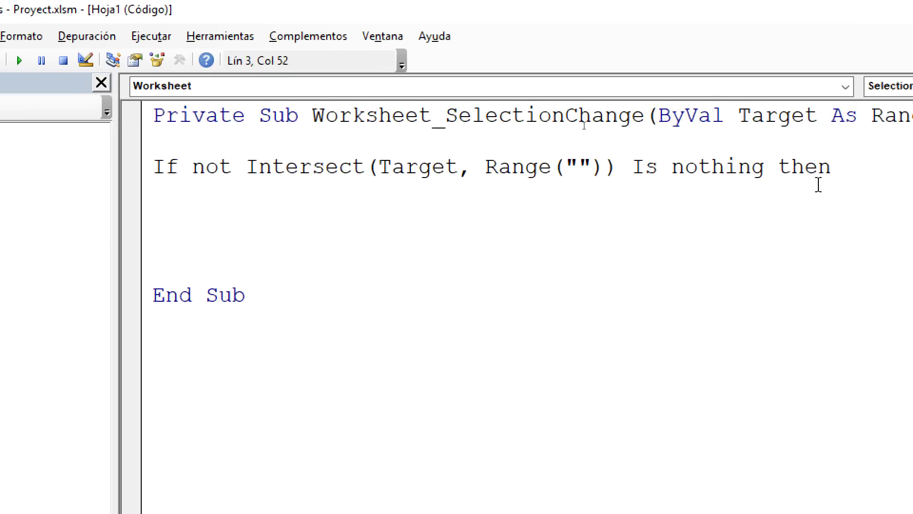
Leave a blank line, close the block with End If, and select the whole If line.
key("Return")
key("Return")
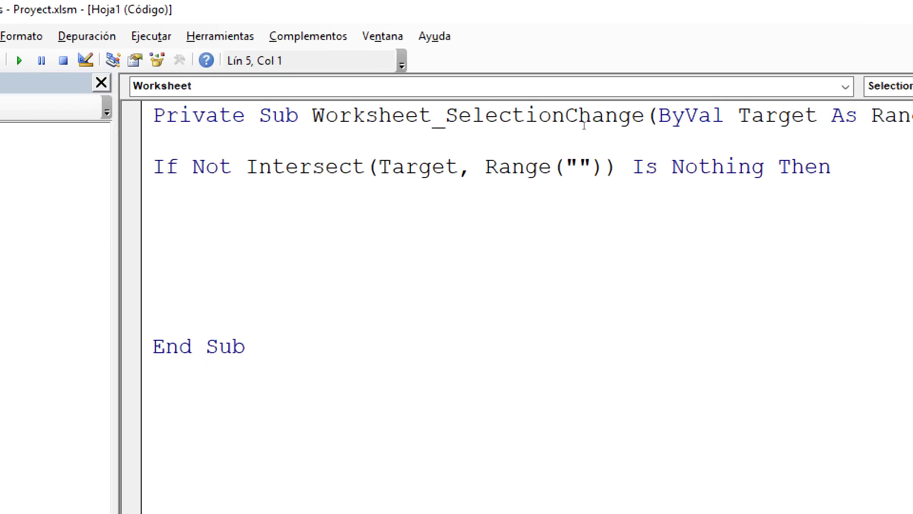
key("Down")
key("Down")
type("end if")
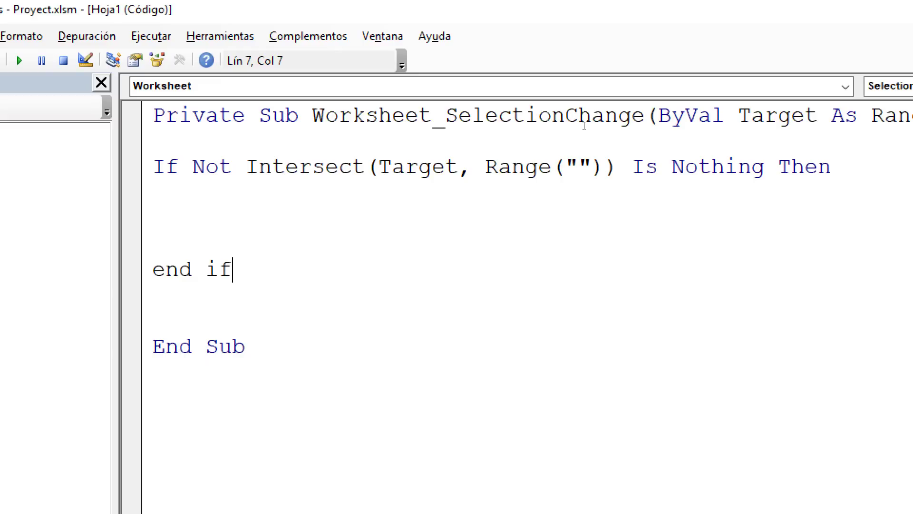
key("Up")
key("Up")
key("Up")
key("Up")
key("Right")
key("Right")
key("Right")
key("Left")
key("Left")
key("Home")
key("shift+End")
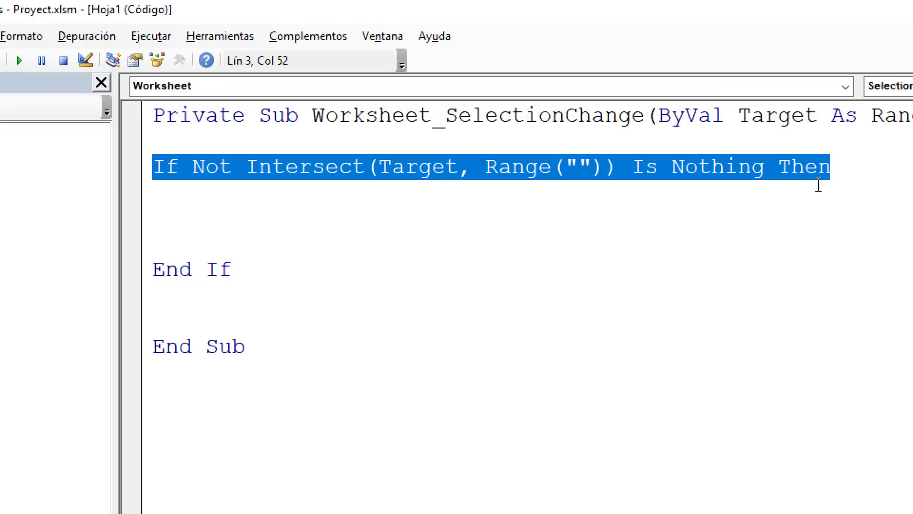
Select column G on the sheet, then debug and reset the resulting runtime error 1004.
left_click(580, 167)
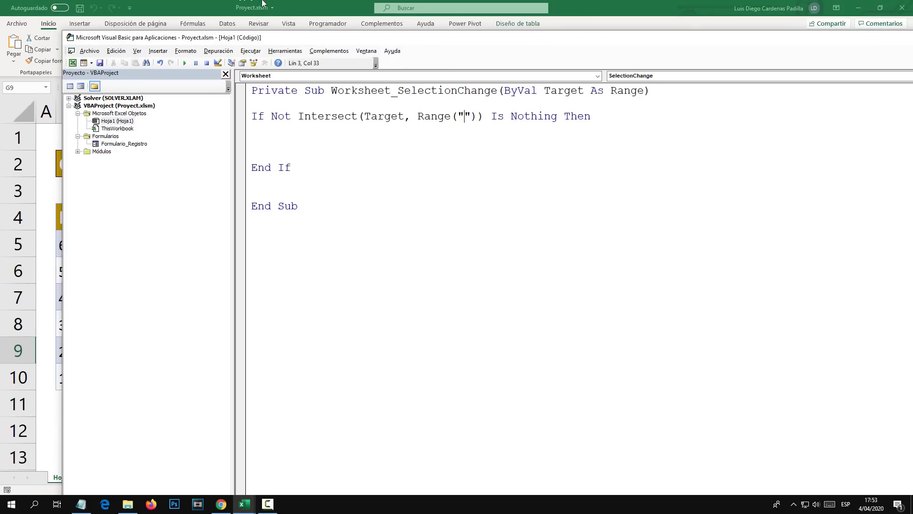
left_click(263, 4)
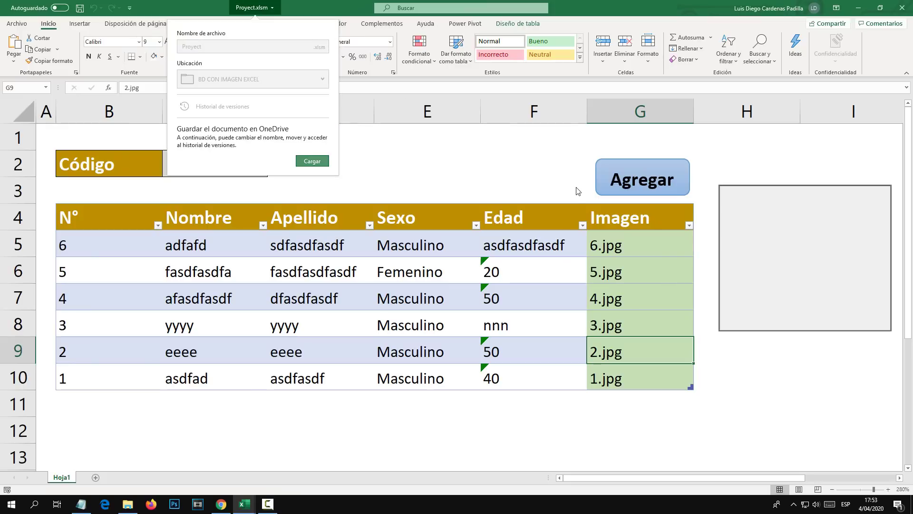
left_click(628, 108)
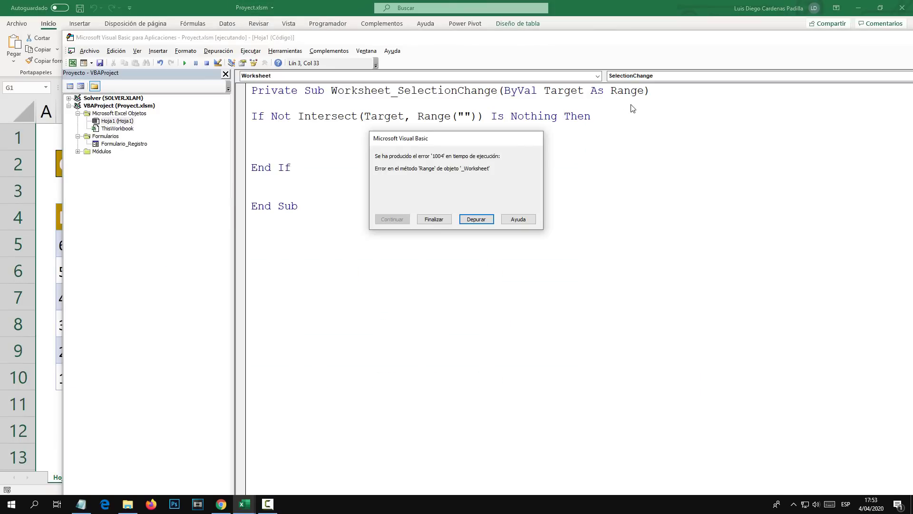
left_click(479, 219)
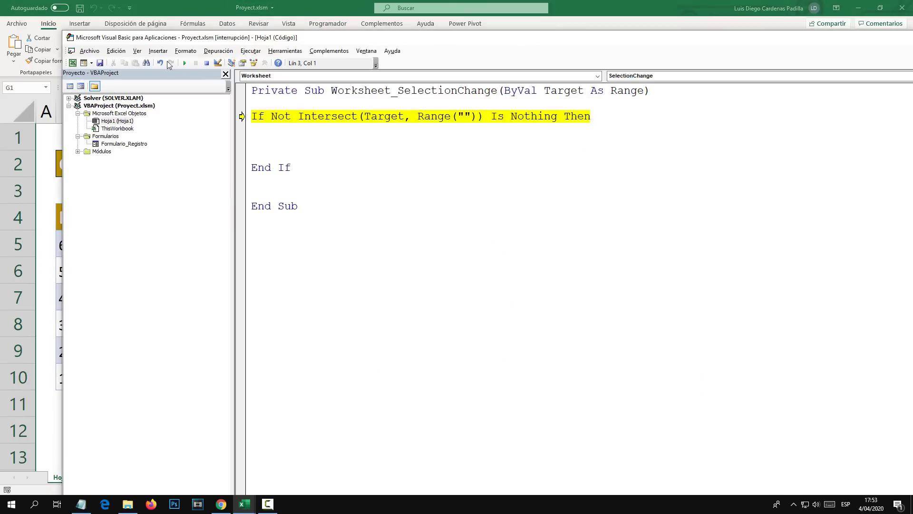
left_click(206, 62)
Retest column G, debug and reset the repeated error, and return to the records sheet.
left_click(298, 7)
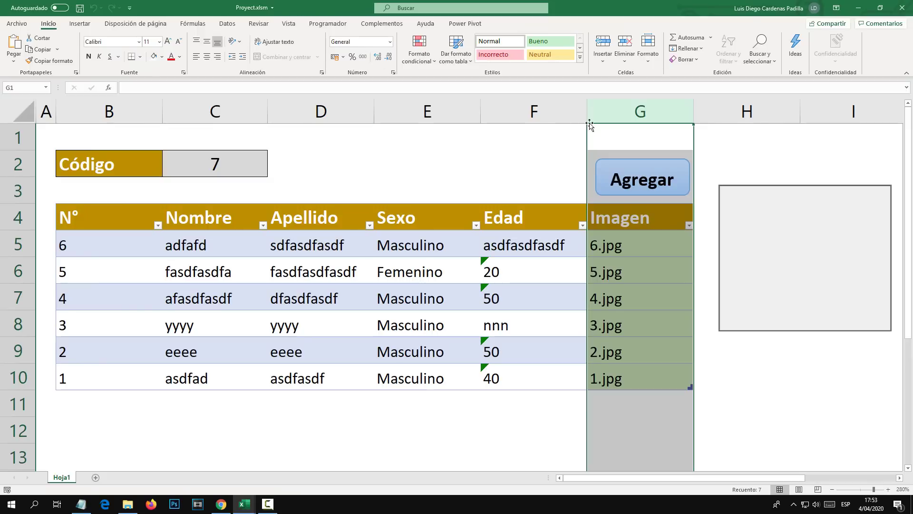
left_click(590, 125)
left_click(476, 220)
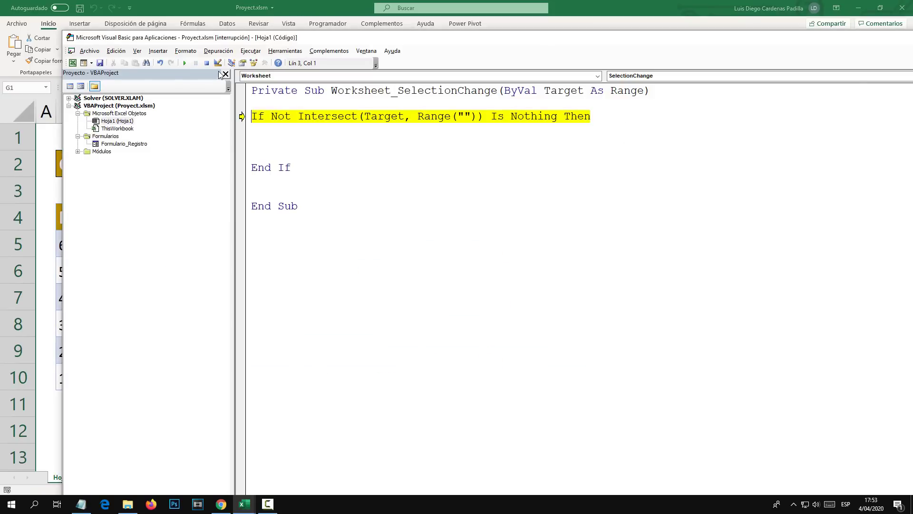
left_click(207, 63)
key("alt+F11")
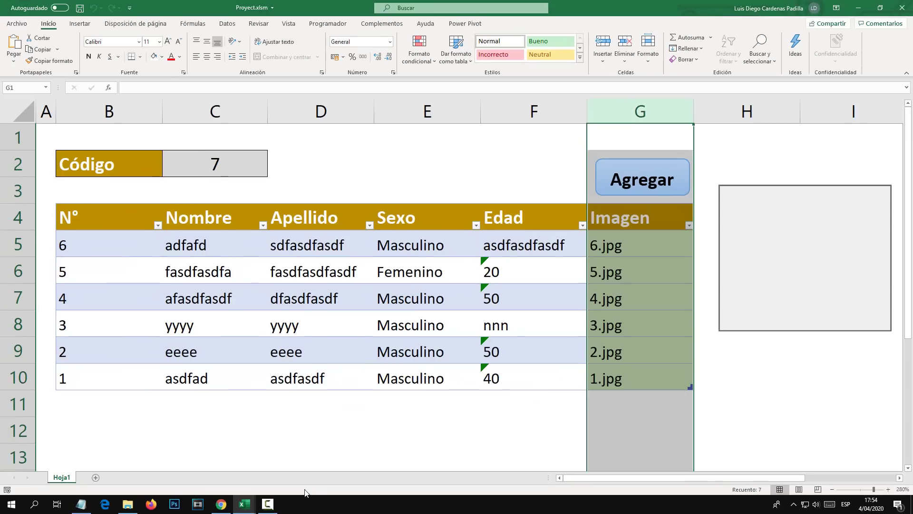
Enter G:G as the Range address tested in the If condition.
mouse_move(267, 503)
left_click(303, 470)
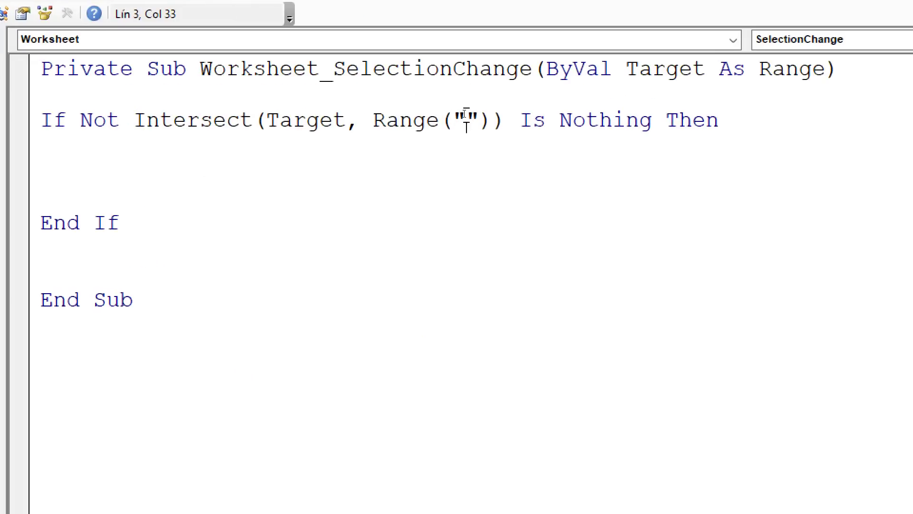
type("G")
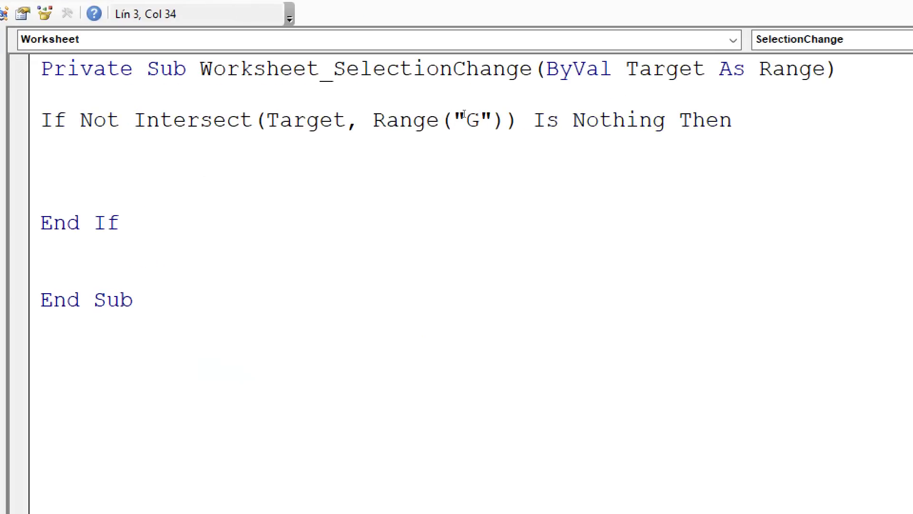
type(":G")
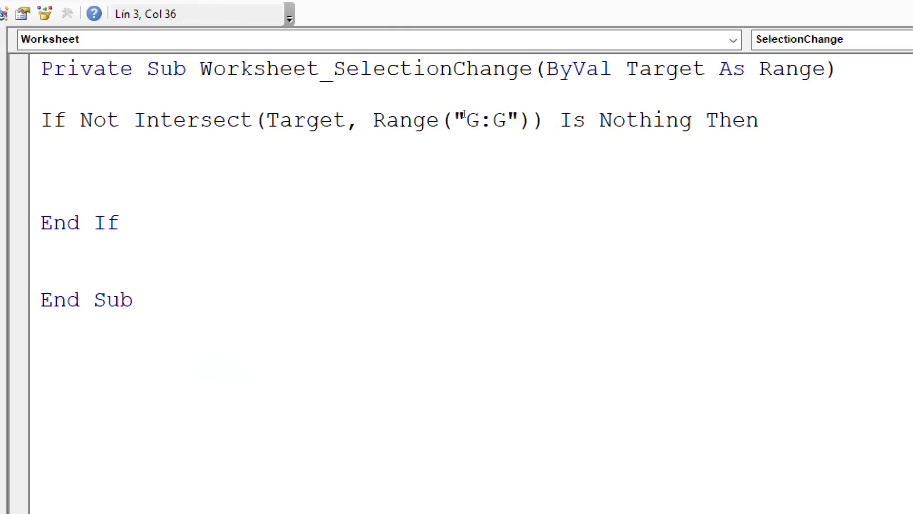
left_click(424, 193)
left_click_drag(506, 120, 469, 119)
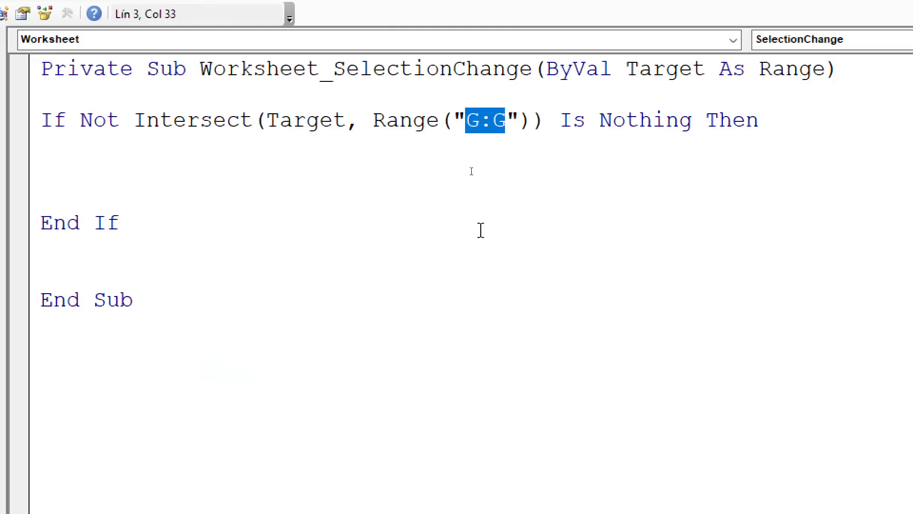
Add a MsgBox (Target) line inside the If block, correcting the Taget typo.
left_click(421, 174)
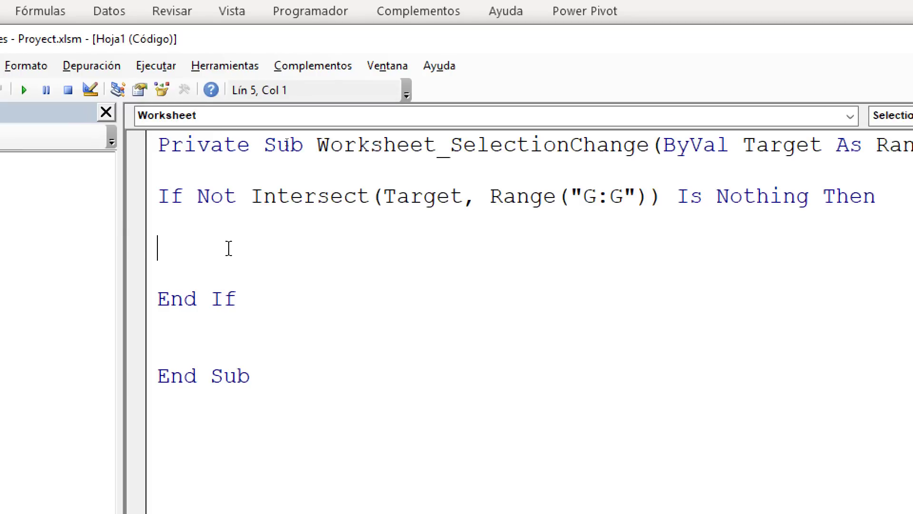
type("msgbox(")
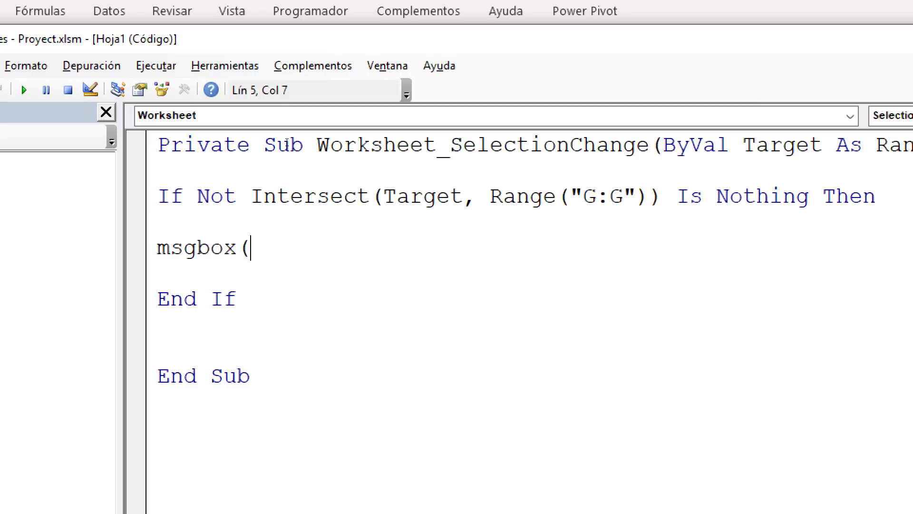
type(")")
key("Left")
type("Tag")
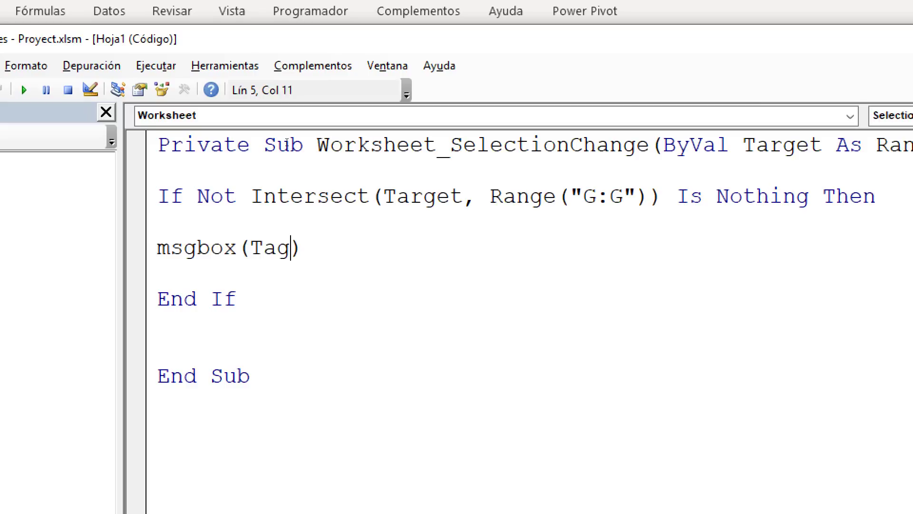
type("et")
key("Down")
key("Up")
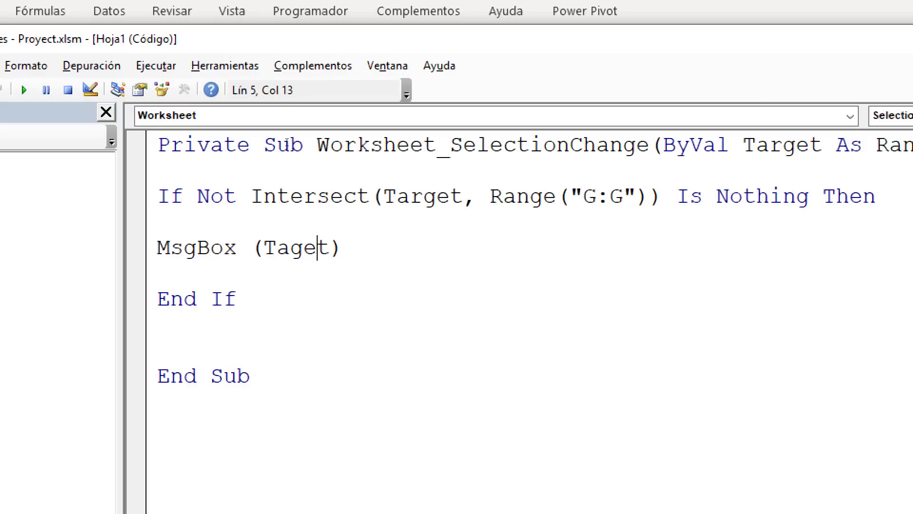
key("Right")
key("shift+Left")
key("shift+Left")
key("shift+Left")
key("Left")
type("t")
key("BackSpace")
type("r")
key("Left")
key("Left")
key("Left")
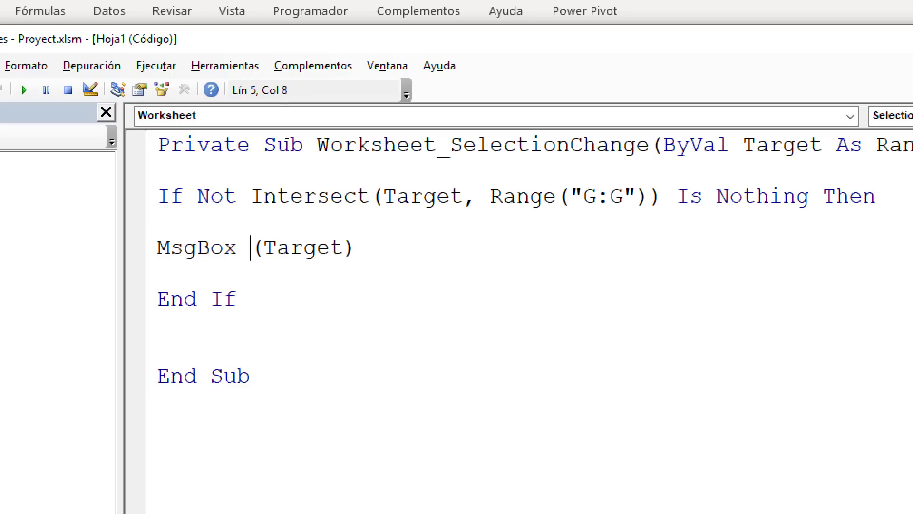
key("shift+Right")
key("Right")
key("shift+Right")
key("shift+Right")
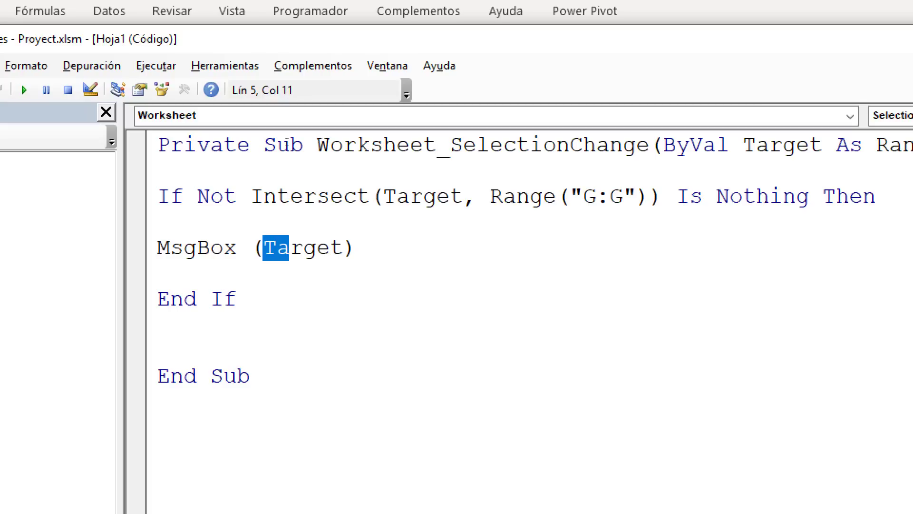
key("shift+Right")
key("shift+Right")
key("shift+Right")
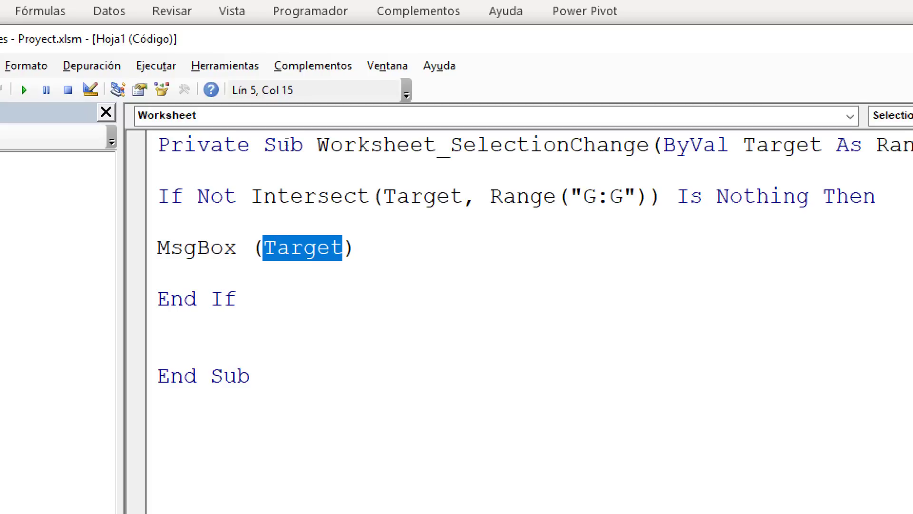
Save the workbook and close the VBA editor to return to the worksheet.
left_click(100, 62)
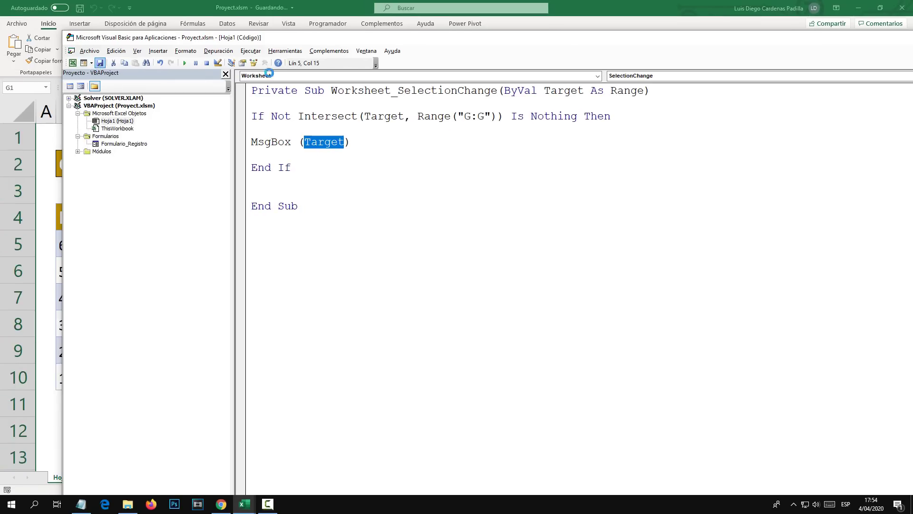
left_click(760, 38)
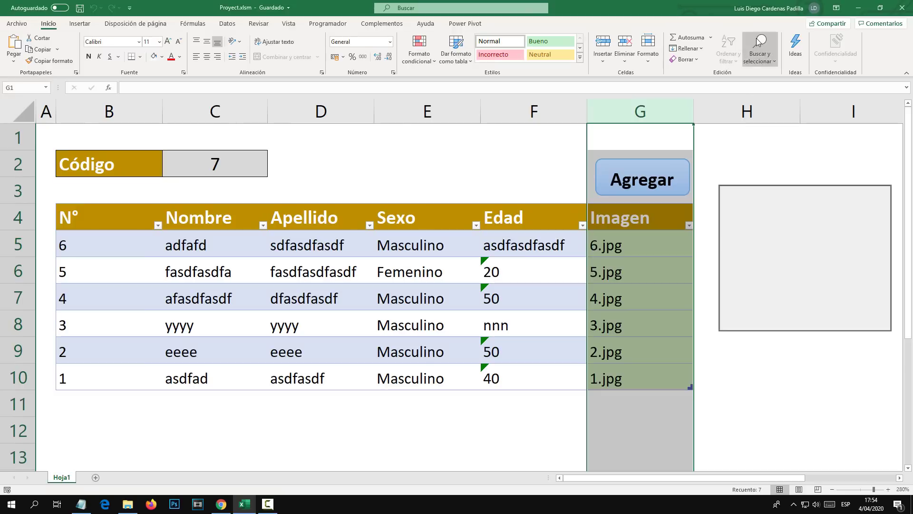
left_click(497, 174)
left_click(361, 170)
Select several table cells, then the whole Imagen column, which raises a macro error.
left_click(342, 282)
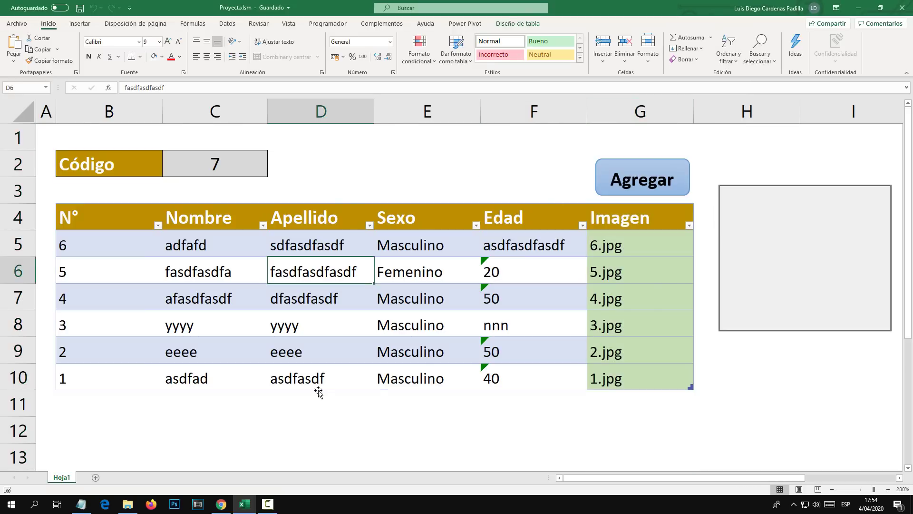
left_click(214, 430)
left_click(360, 250)
left_click(511, 246)
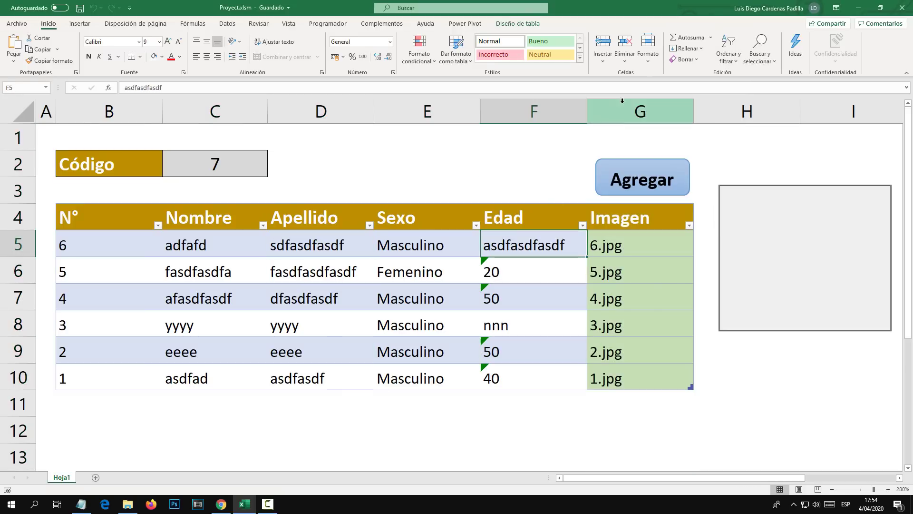
left_click(636, 108)
Stop the failed macro run and go back to the worksheet.
left_click(476, 219)
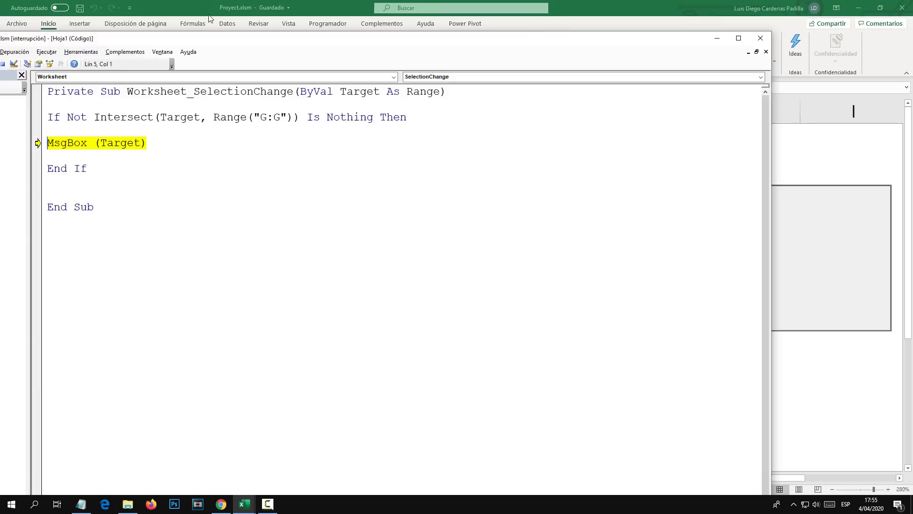
left_click(3, 64)
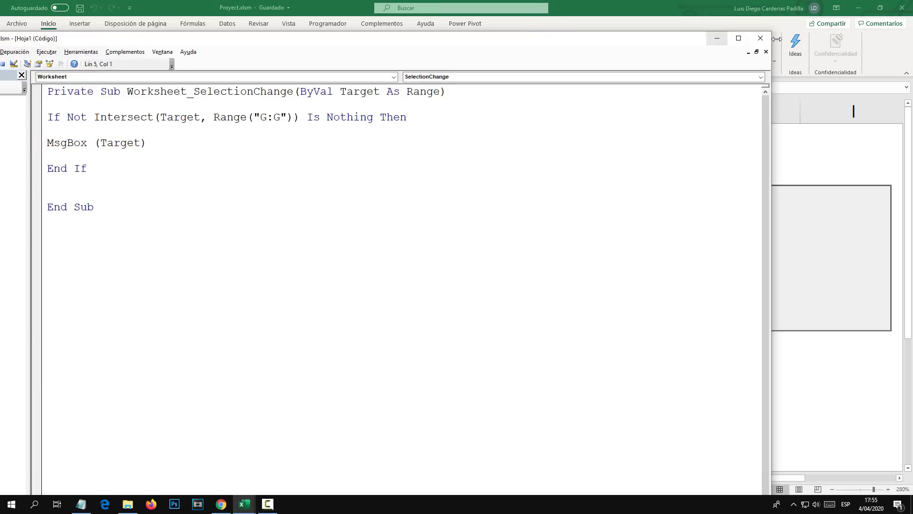
left_click(761, 39)
Select the 6.jpg, Imagen header and 2.jpg cells, dismissing each message showing the value.
left_click(509, 157)
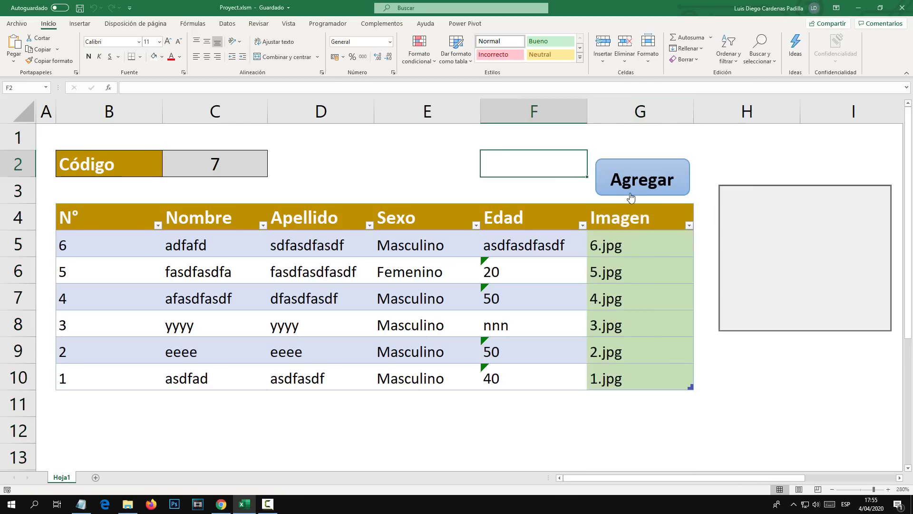
left_click(622, 246)
left_click_drag(460, 238, 474, 180)
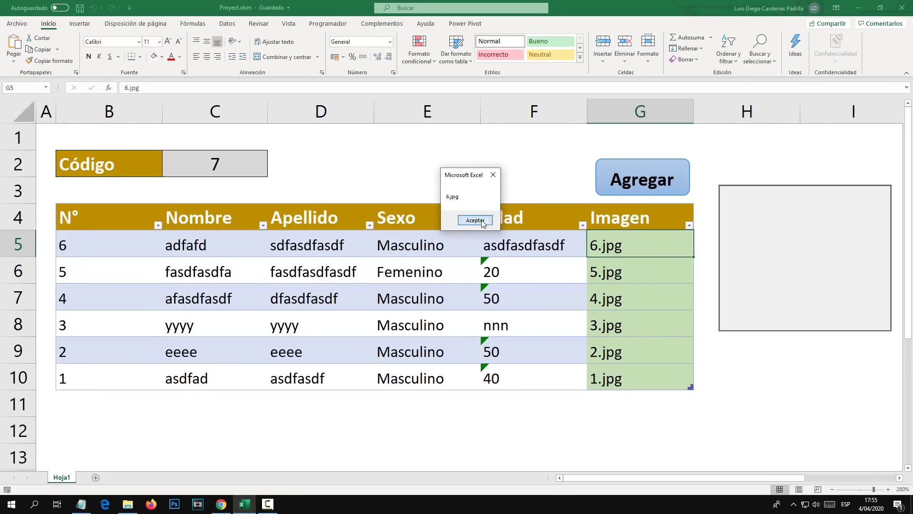
left_click(475, 219)
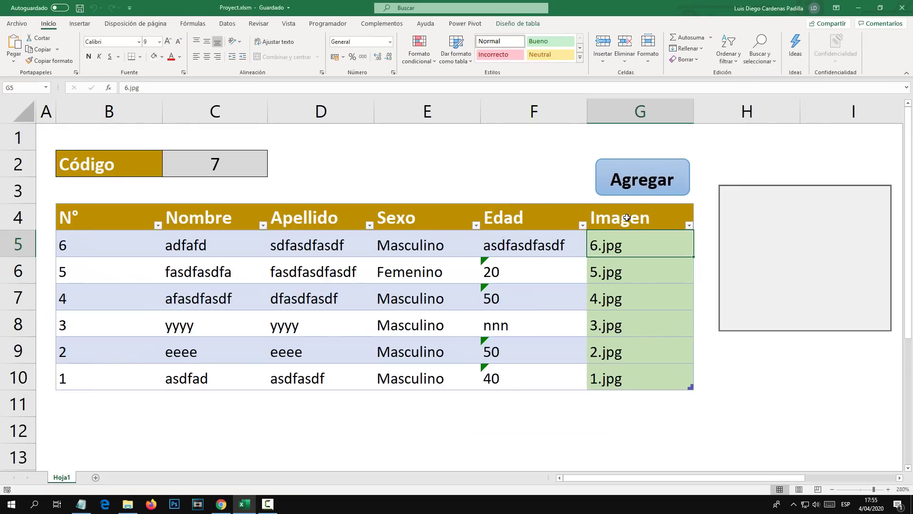
left_click(627, 217)
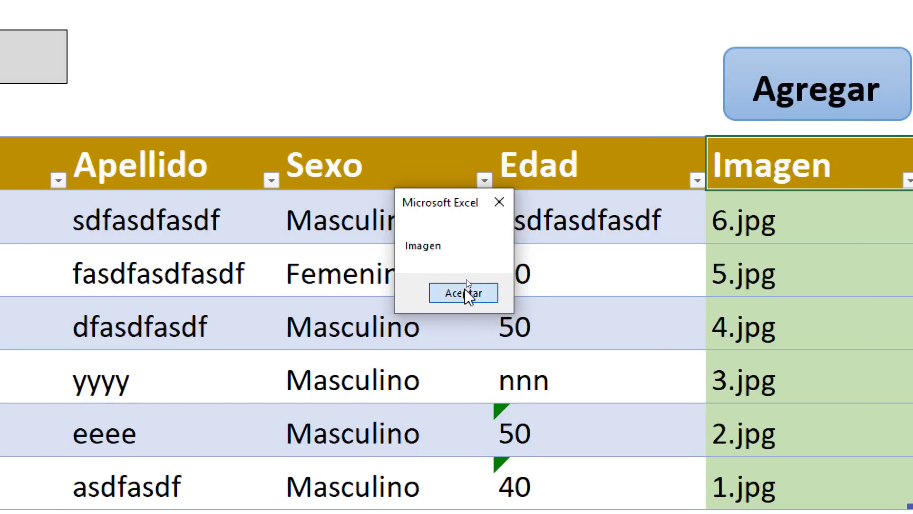
left_click(466, 292)
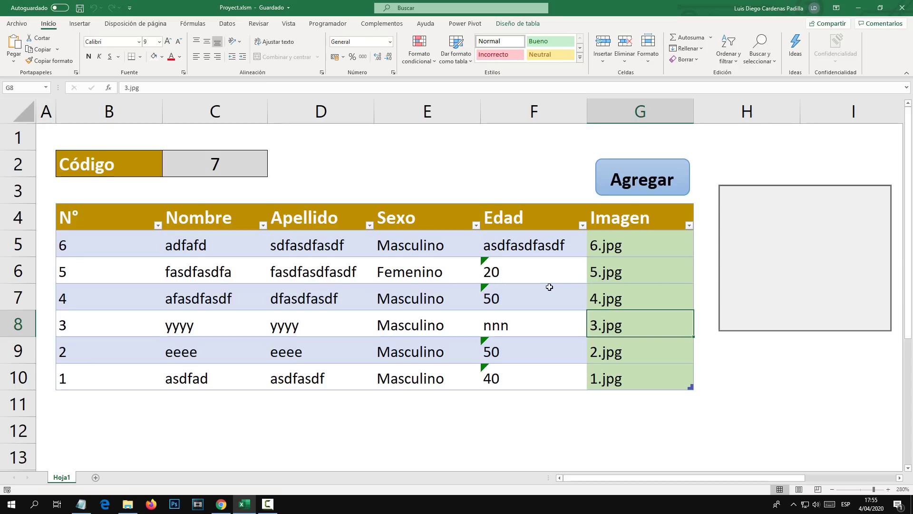
left_click(622, 343)
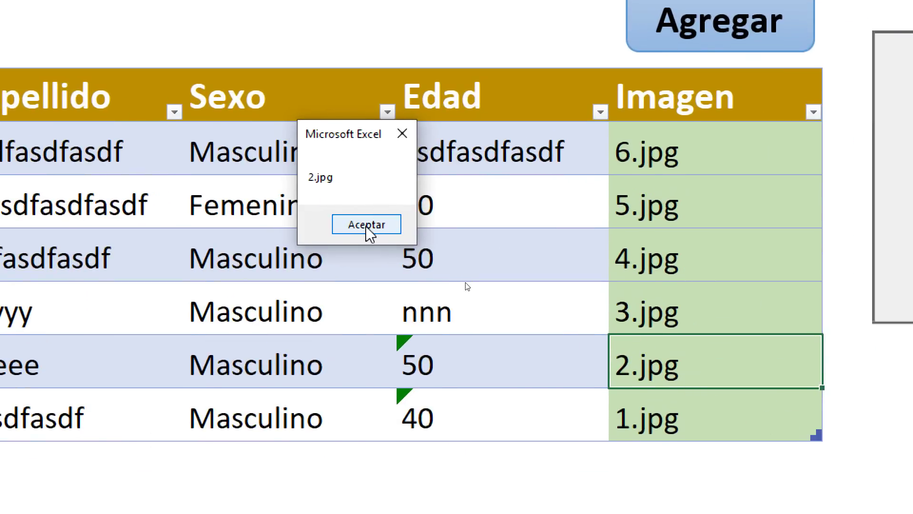
left_click(370, 233)
left_click(339, 167)
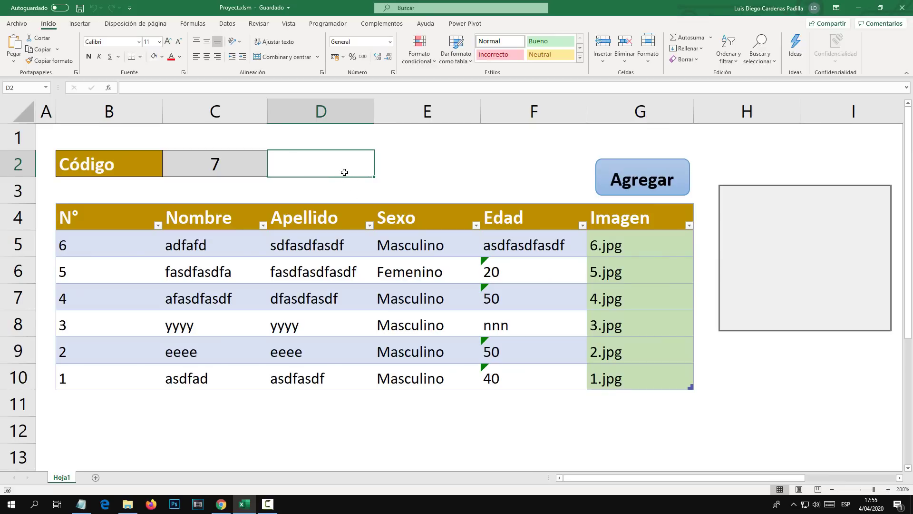
Give cell D2 a light blue fill and a thick outer border (Borde exterior grueso).
left_click(322, 189)
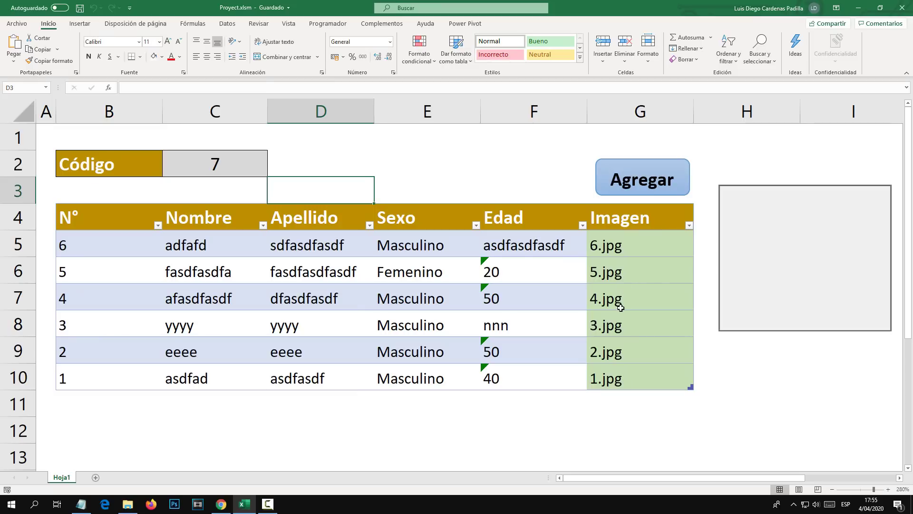
left_click(296, 161)
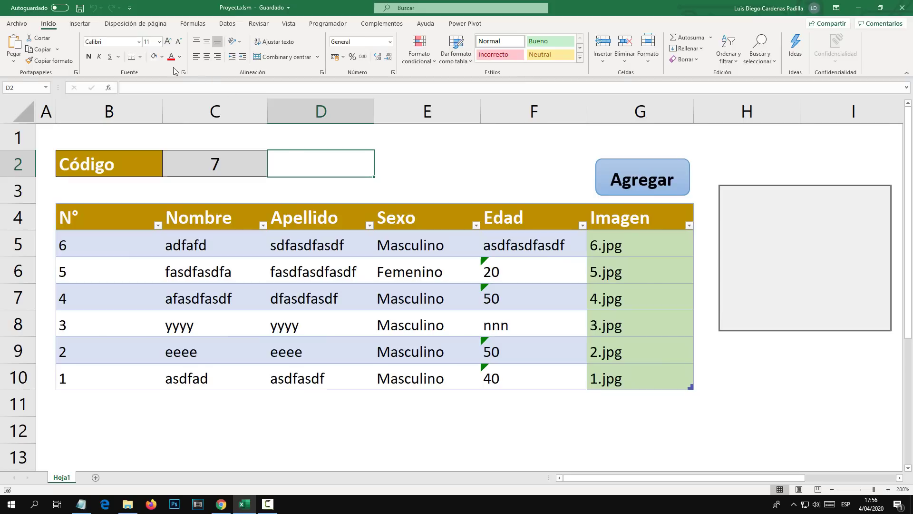
left_click(162, 56)
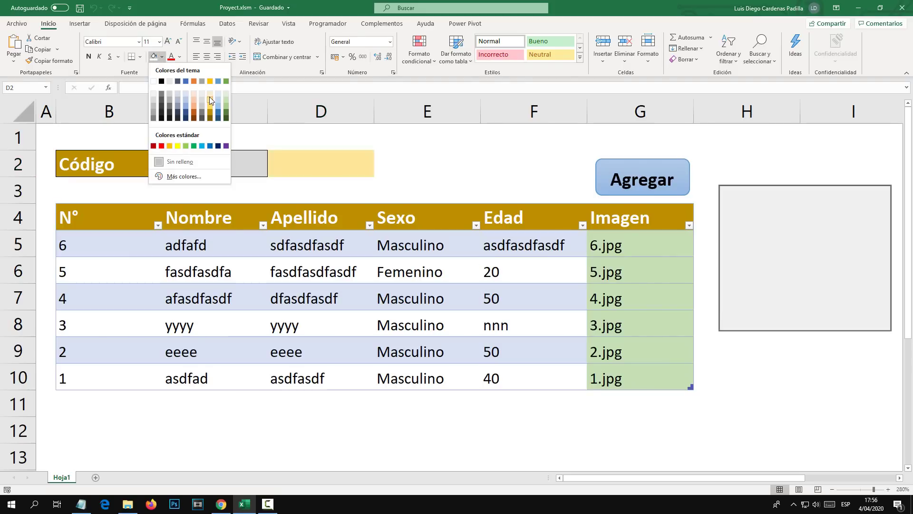
left_click(218, 105)
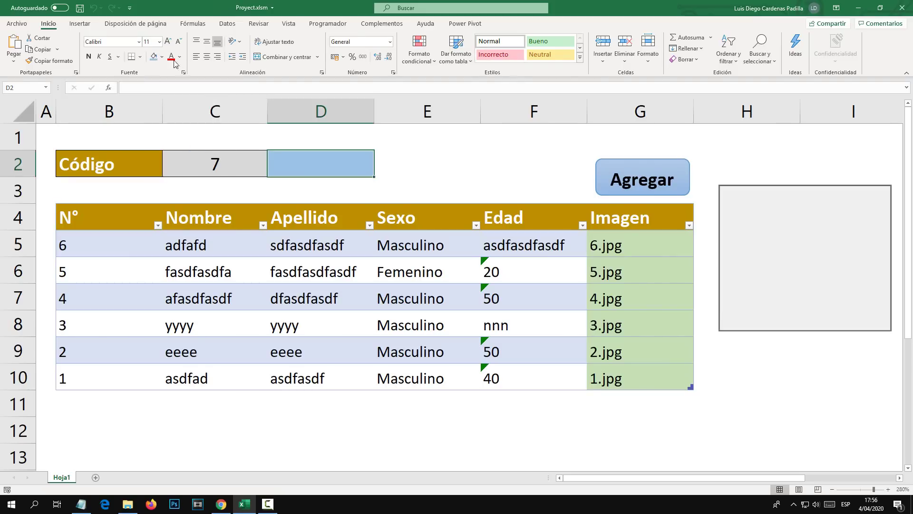
left_click(140, 57)
left_click(147, 178)
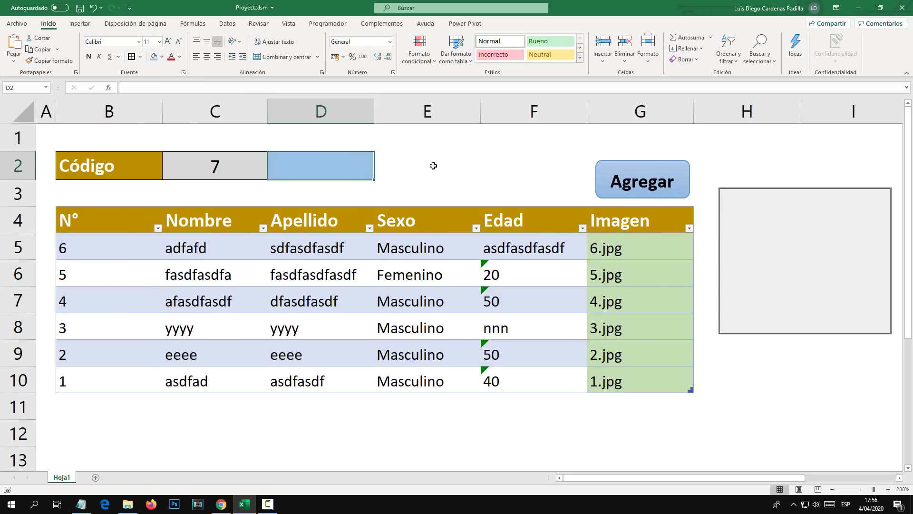
left_click(339, 112)
left_click(332, 168)
right_click(63, 479)
Open Hoja1's code and delete the MsgBox (Target) line.
left_click(100, 401)
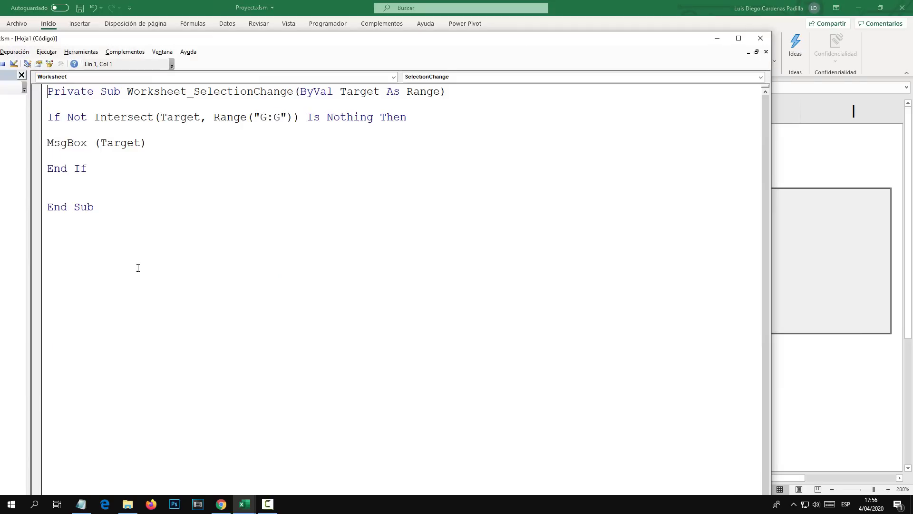
left_click_drag(172, 38, 408, 48)
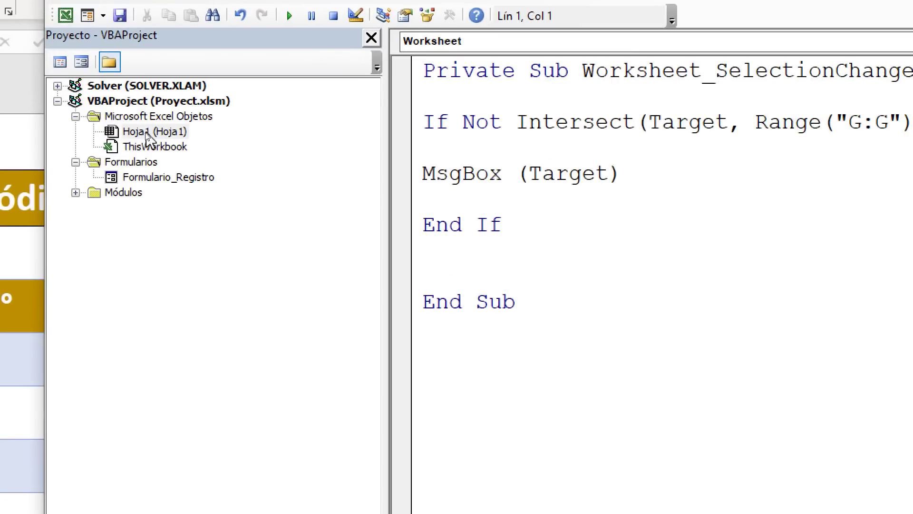
left_click(148, 133)
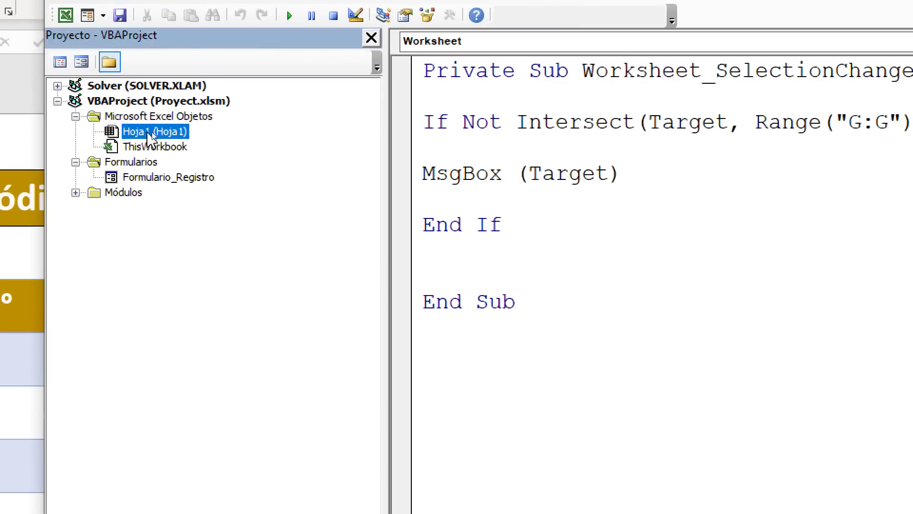
left_click(549, 173)
key("End")
key("shift+Right")
left_click(351, 179)
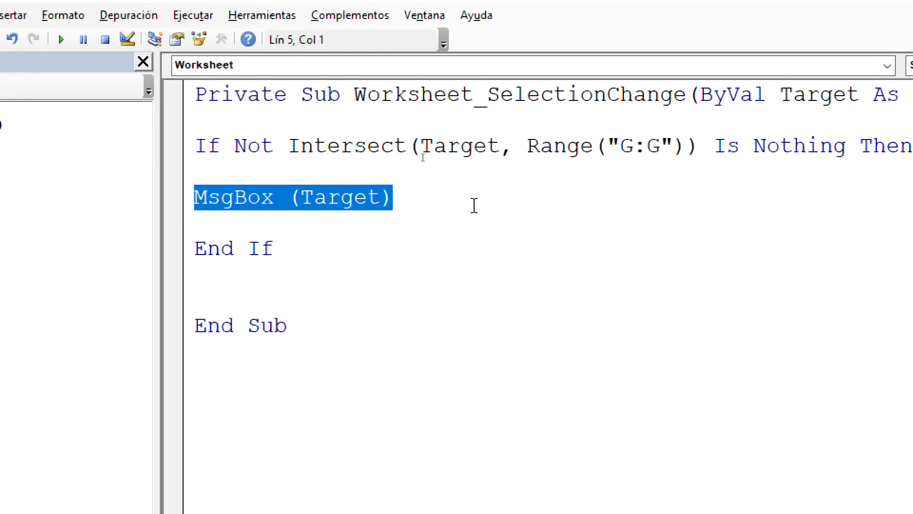
key("Delete")
key("BackSpace")
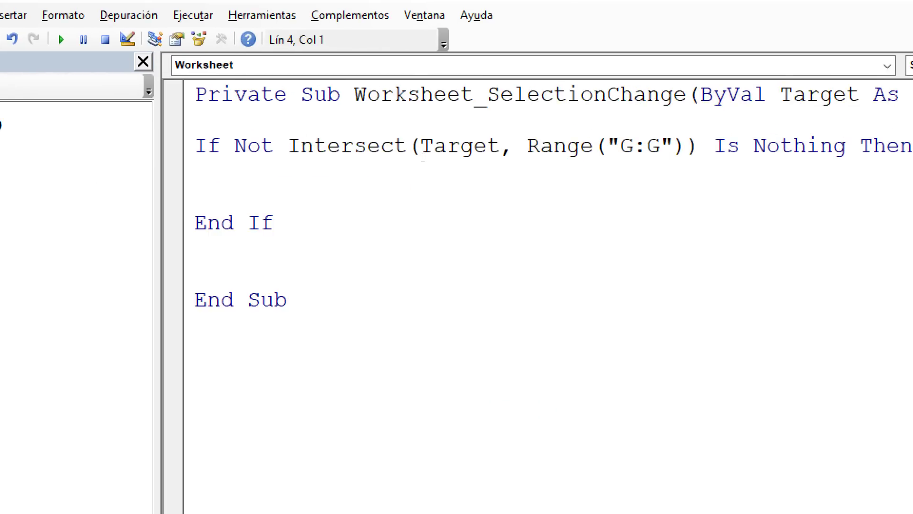
Start a Range("") line, then test the sheet and dismiss the resulting compile error.
key("Return")
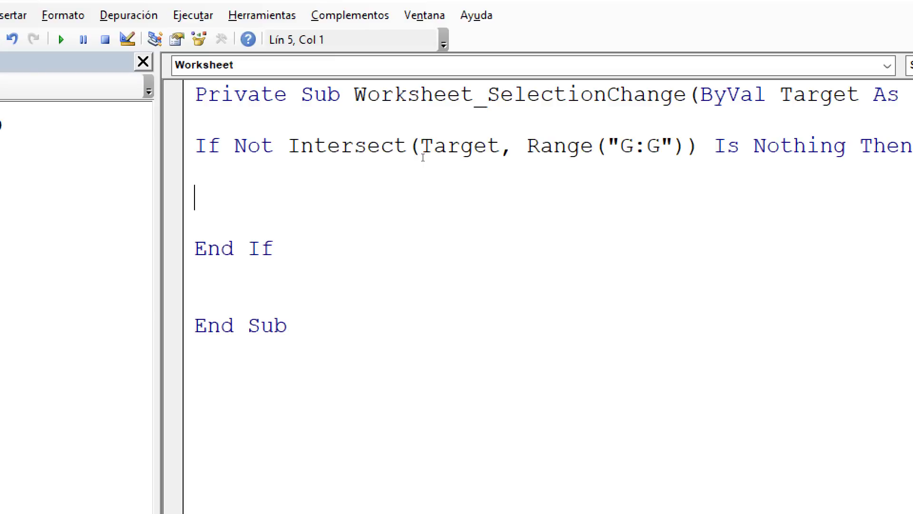
type("Range()")
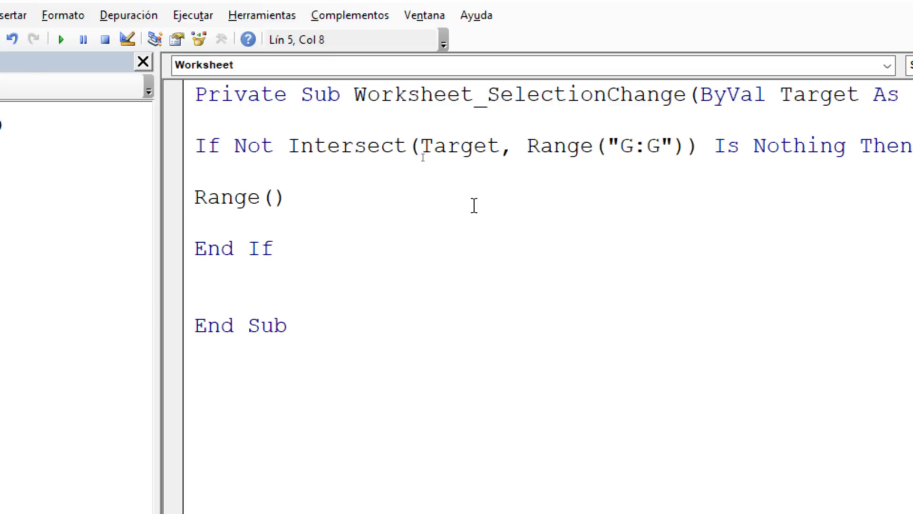
type("\"\"")
key("Left")
key("alt+F11")
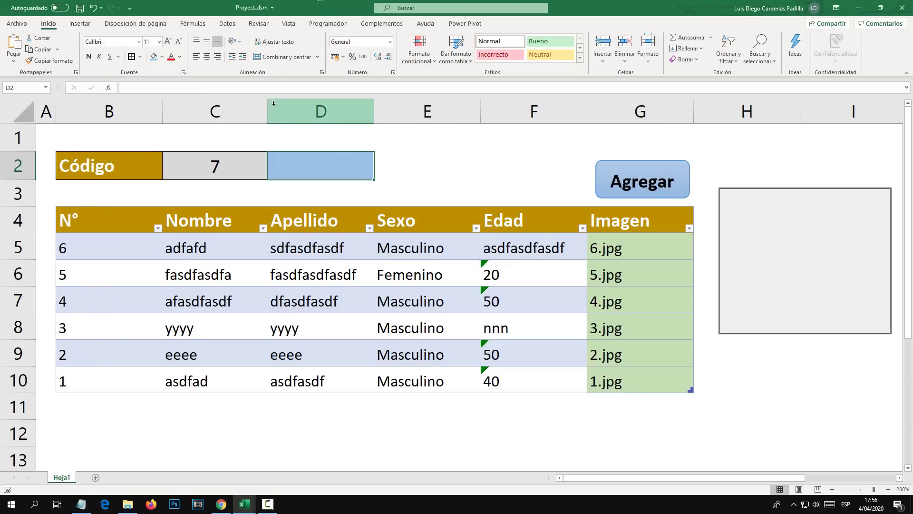
left_click(274, 102)
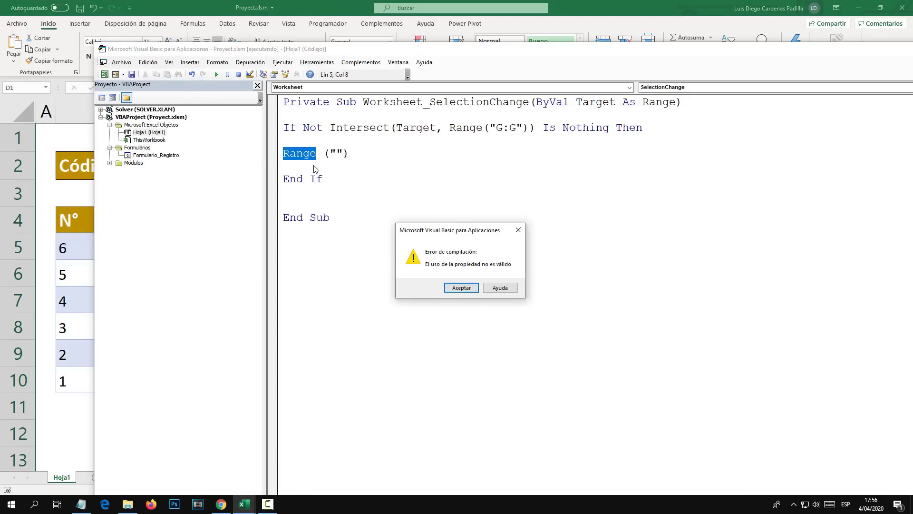
left_click(457, 288)
Complete the line as Range("D2").Value = Target.
left_click(337, 153)
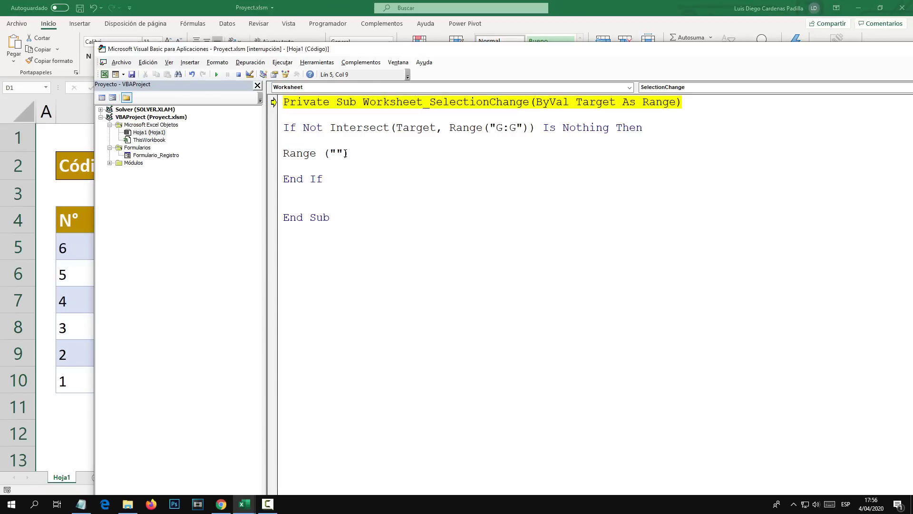
type("D2")
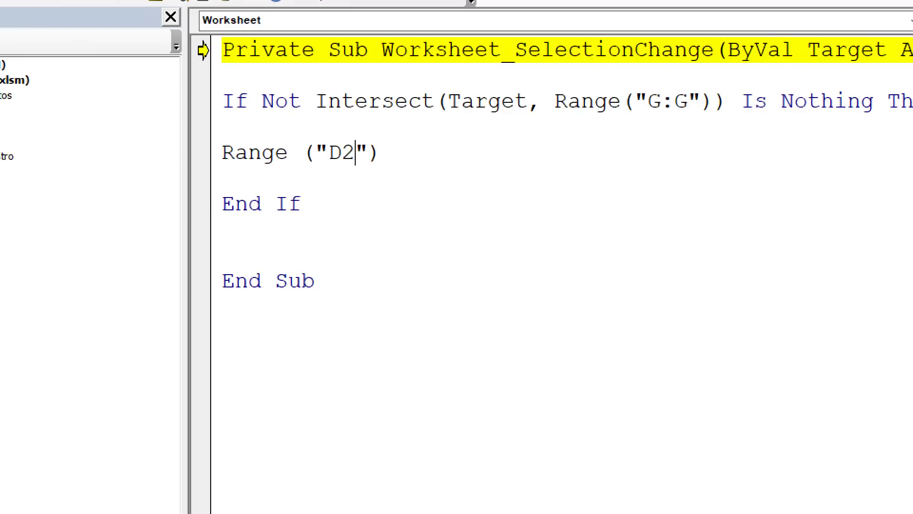
type(".valu")
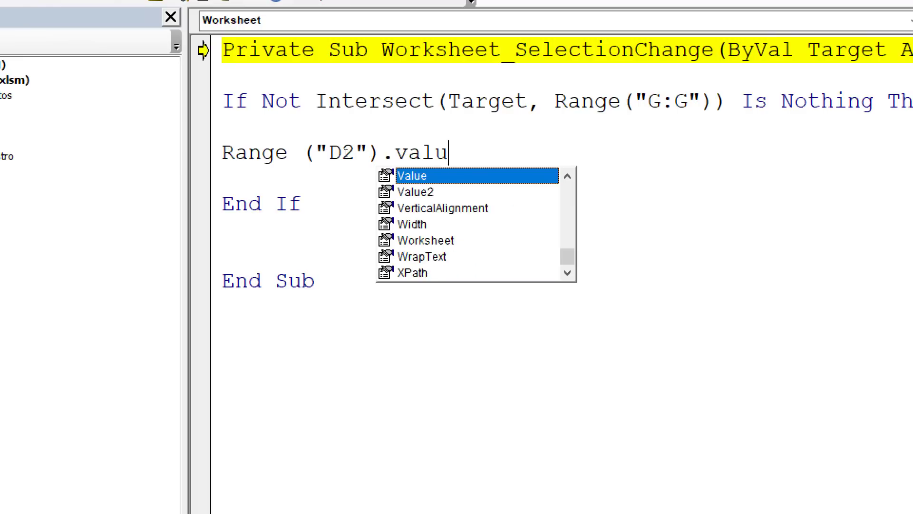
key("Tab")
type("= Tar")
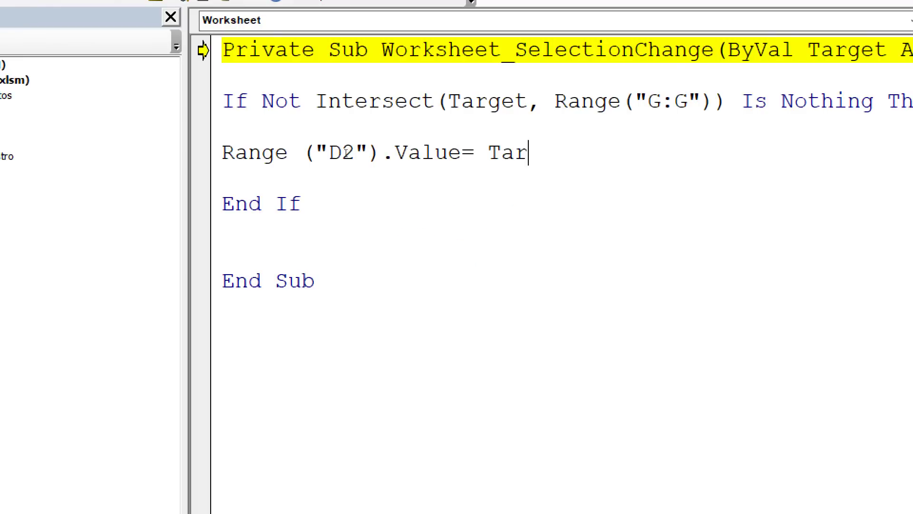
type("get")
key("Return")
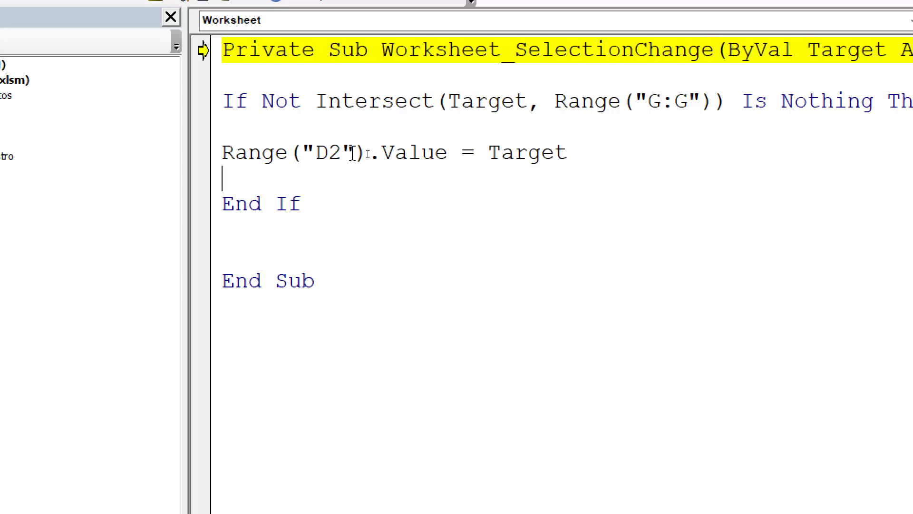
left_click_drag(448, 153, 223, 152)
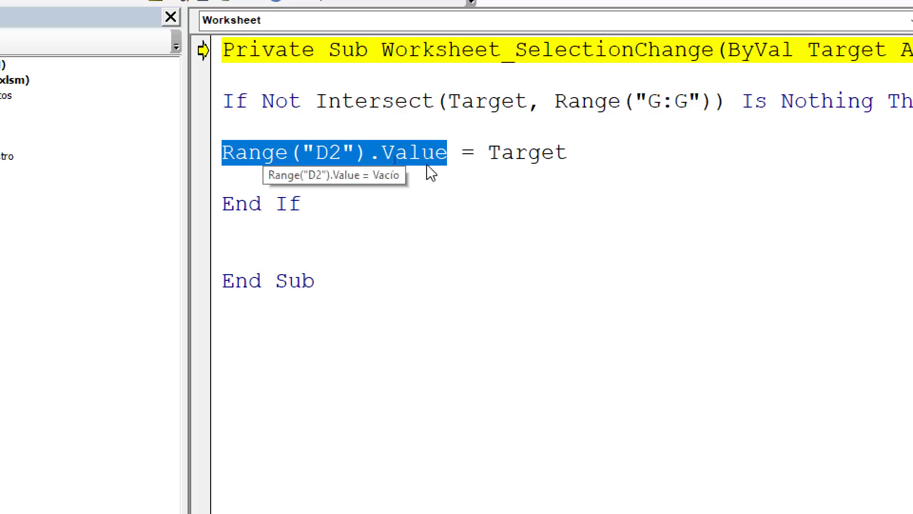
left_click_drag(567, 153, 489, 153)
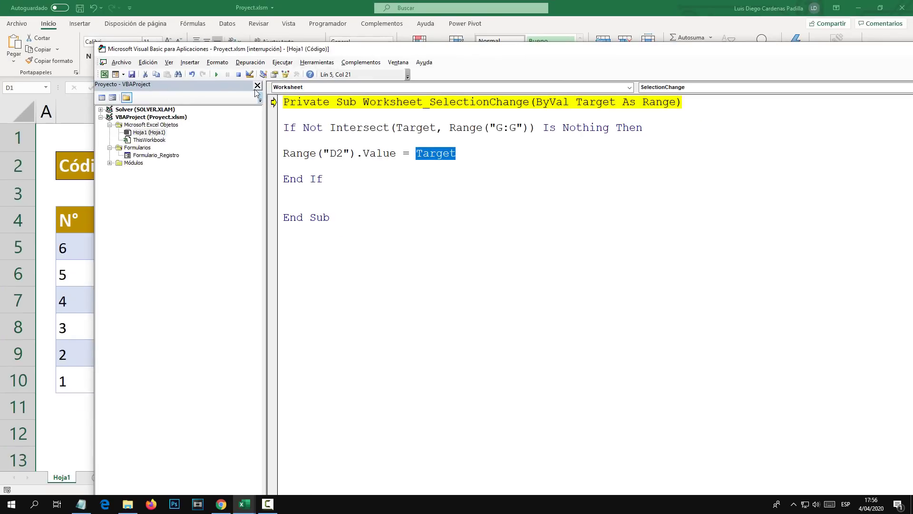
Stop the paused macro, save the workbook and return to the worksheet.
left_click(224, 35)
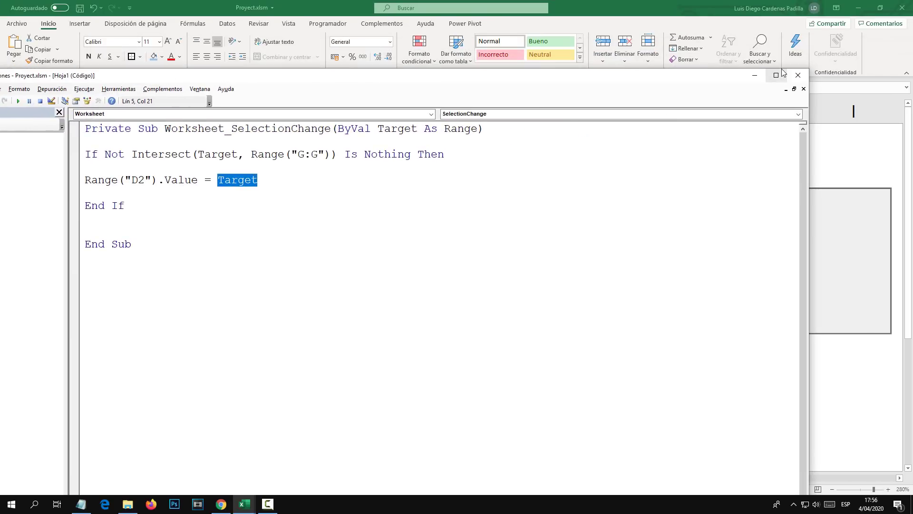
left_click_drag(118, 76, 264, 85)
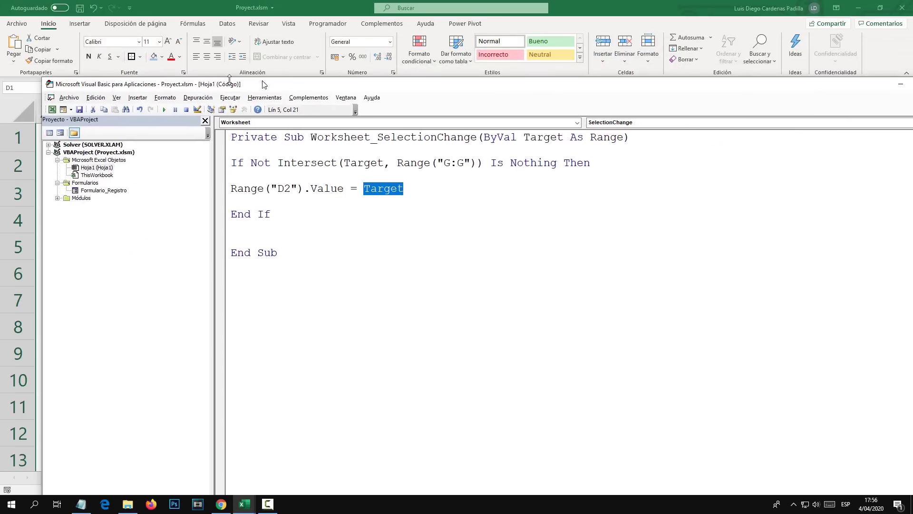
left_click(79, 110)
left_click_drag(690, 89, 527, 91)
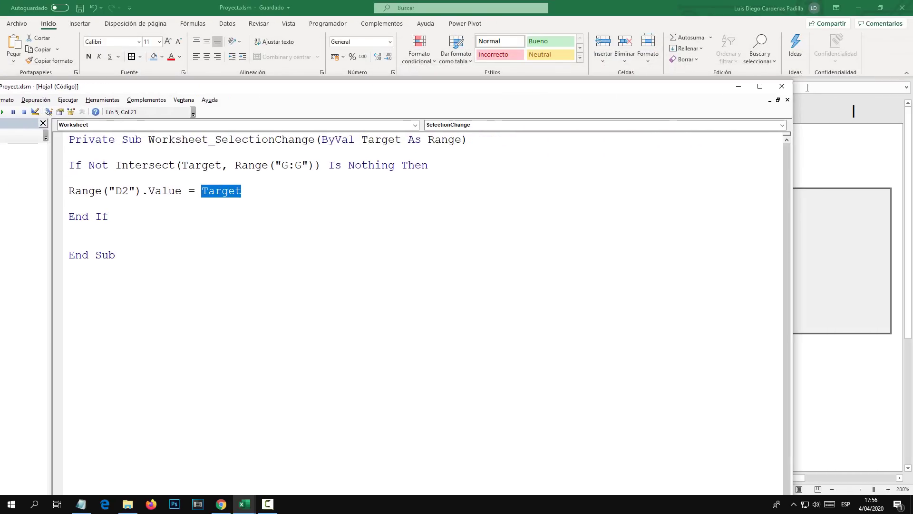
left_click(809, 90)
left_click(620, 278)
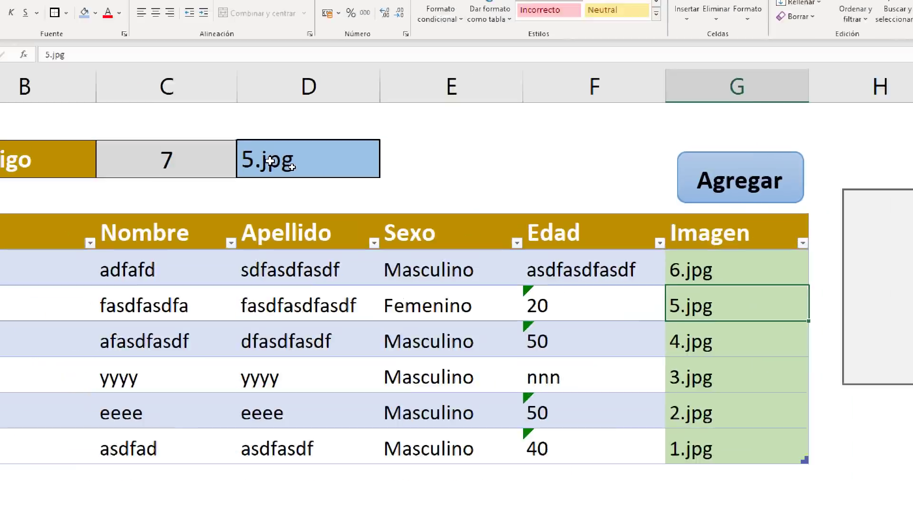
Select the 2.jpg, 4.jpg, 3.jpg and 6.jpg cells to watch D2 update.
left_click(646, 350)
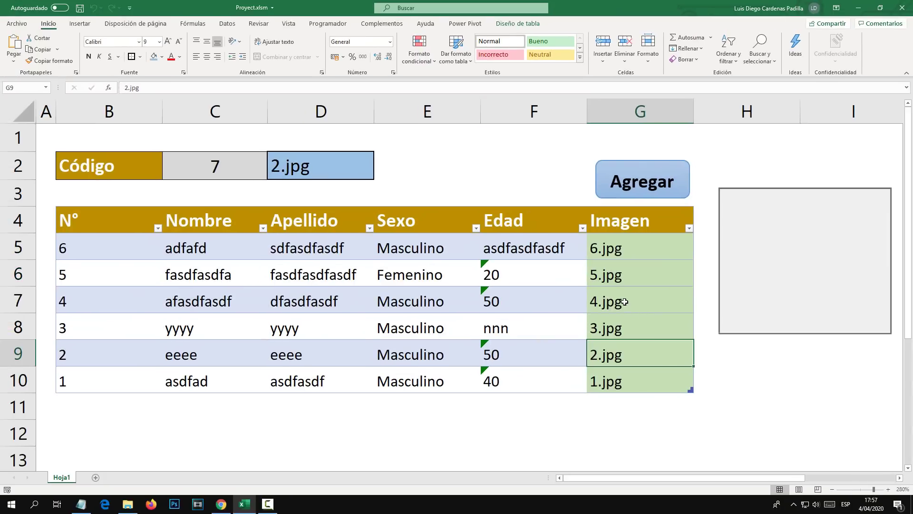
left_click(625, 302)
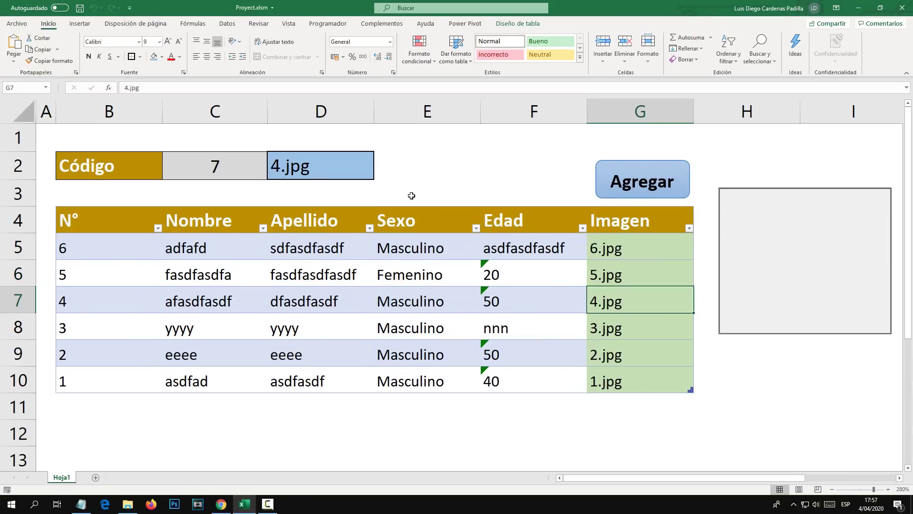
left_click(623, 327)
left_click(603, 248)
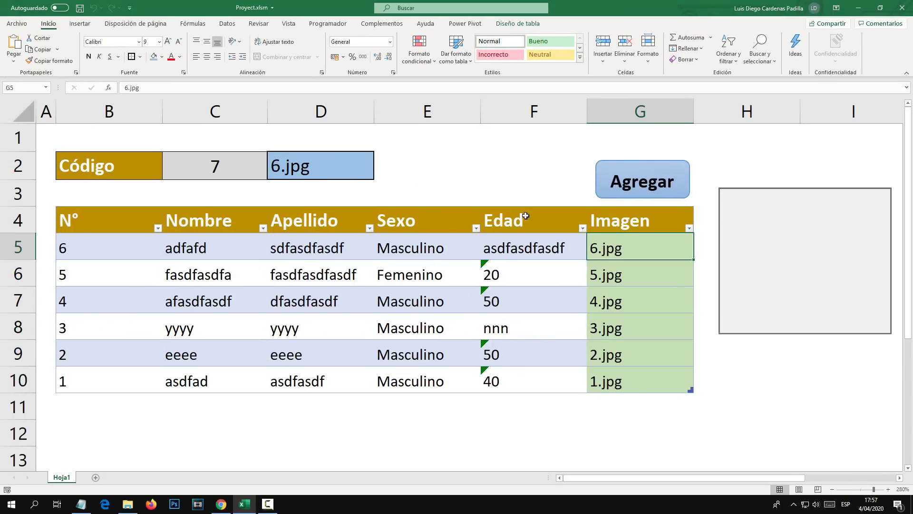
key("super")
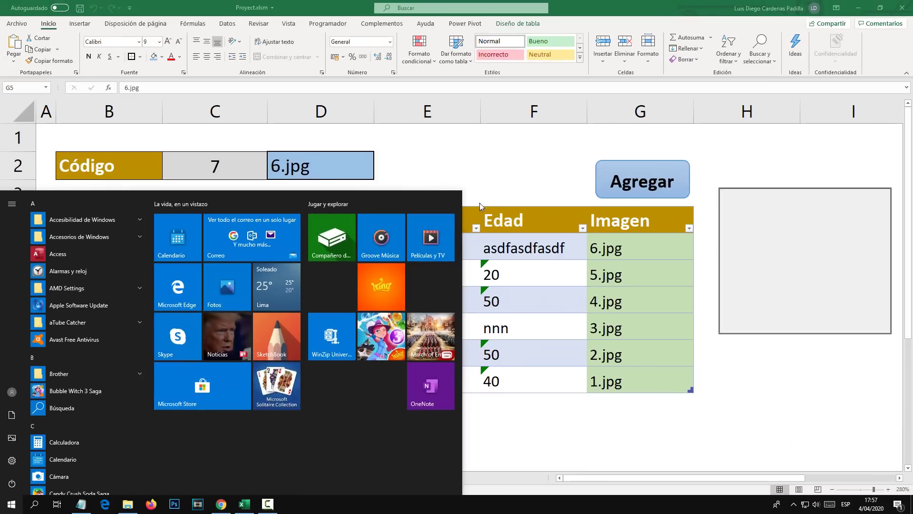
key("super")
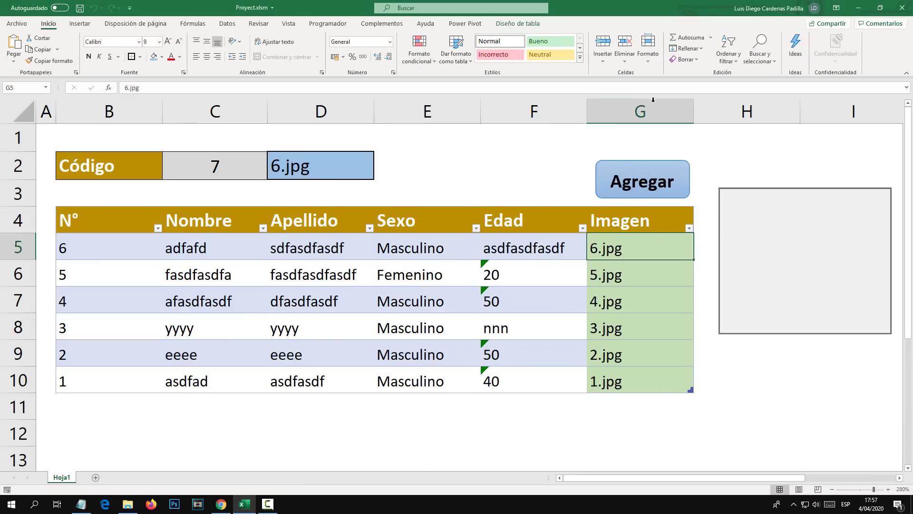
Select surname cells, then the 3.jpg and 2.jpg cells, leaving 2.jpg in D2.
left_click(422, 276)
left_click_drag(417, 318, 406, 366)
left_click(304, 381)
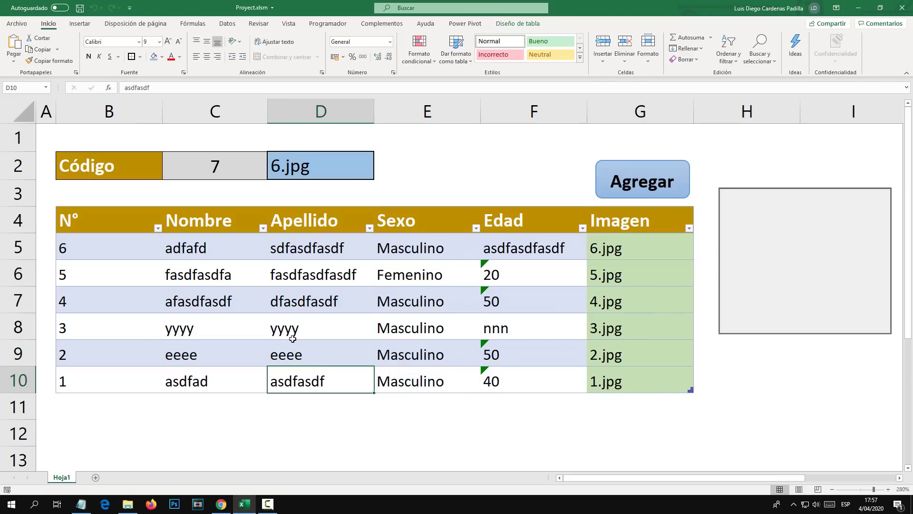
left_click(291, 329)
left_click(296, 290)
left_click(304, 269)
left_click(599, 321)
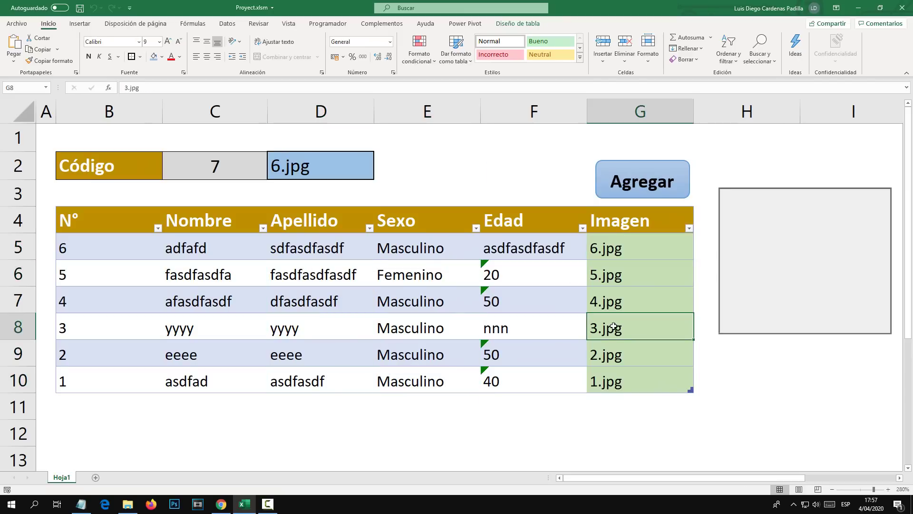
left_click(618, 343)
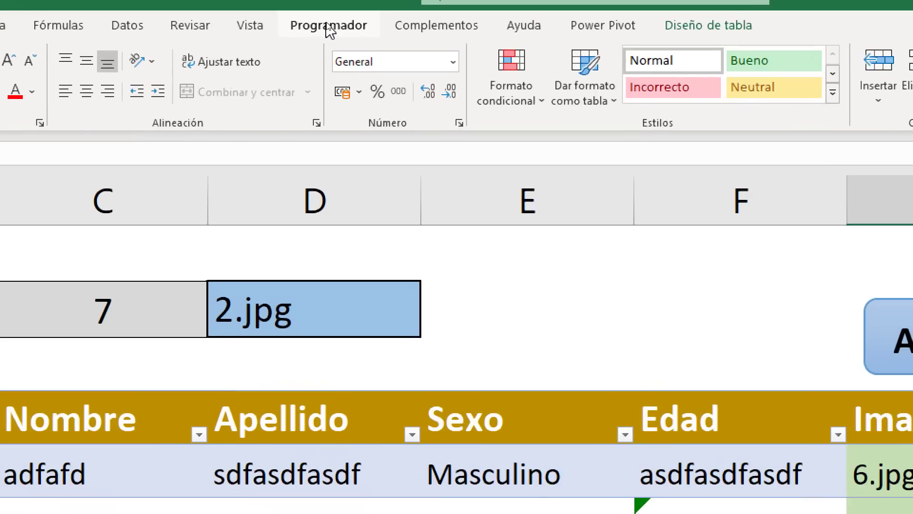
Turn on Modo Diseño on Programador and delete the old picture frame in column H.
left_click(328, 24)
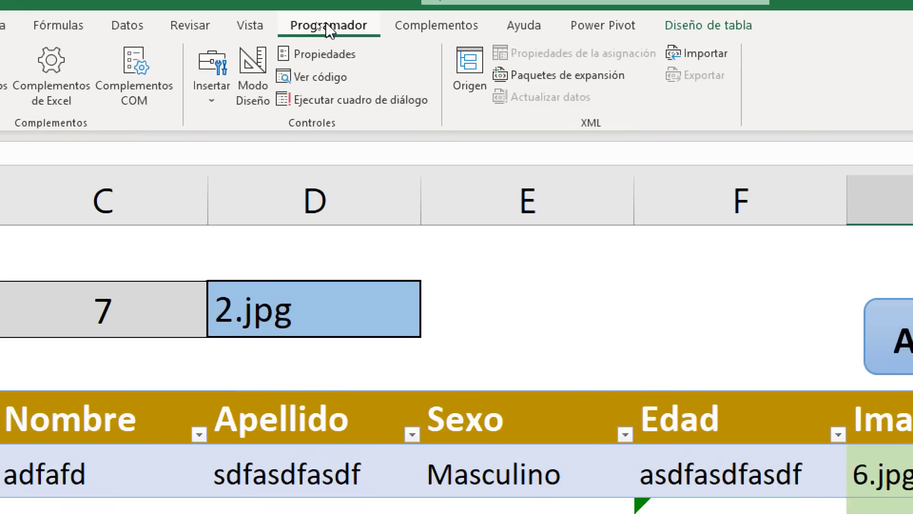
left_click(263, 94)
mouse_move(790, 269)
left_mouse_down()
mouse_move(796, 286)
mouse_move(790, 271)
left_mouse_up()
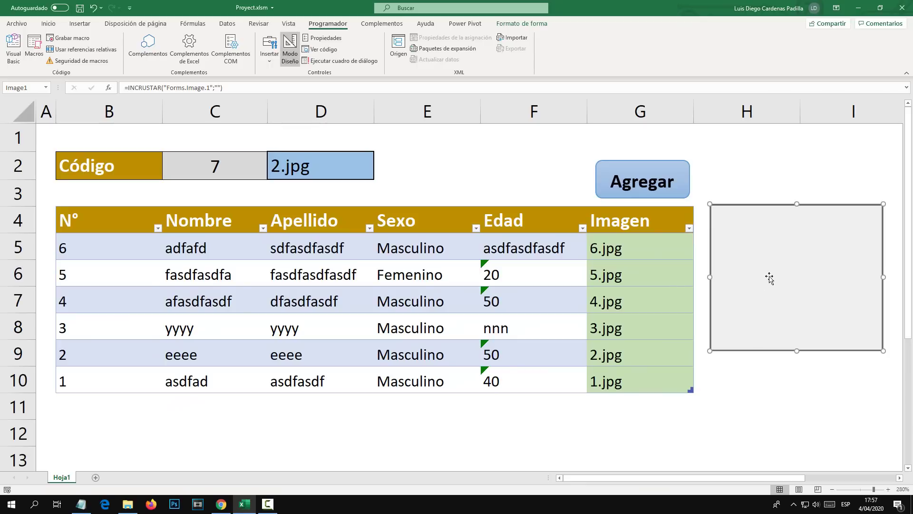
key("Delete")
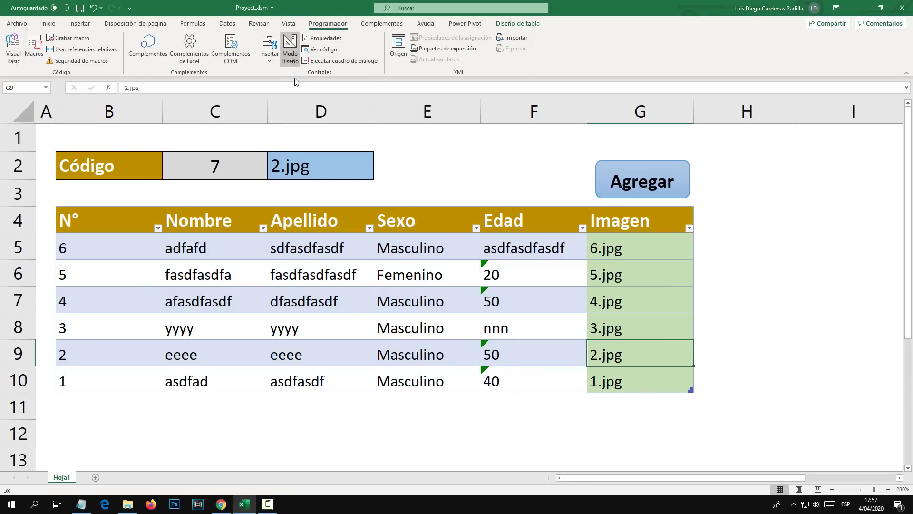
Draw a new ActiveX Image control over columns H–I and open its Propiedades.
left_click(270, 59)
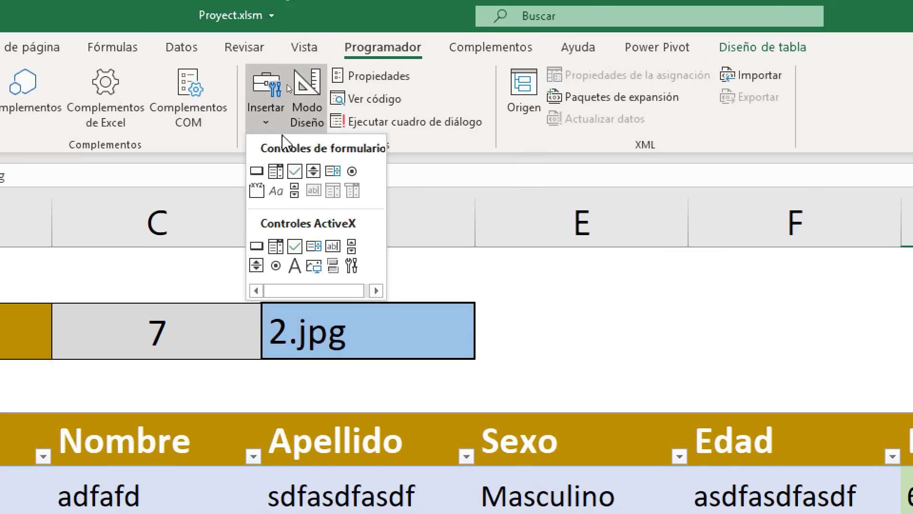
left_click(314, 267)
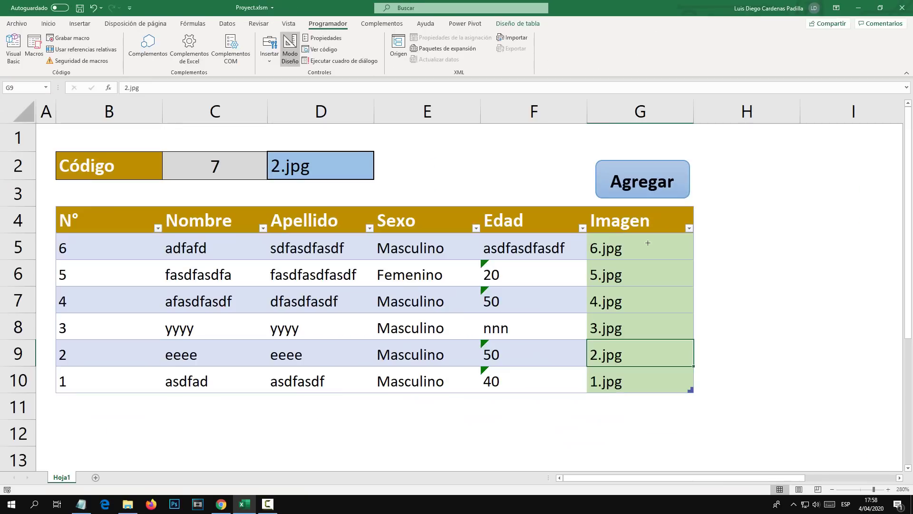
mouse_move(707, 208)
left_mouse_down()
mouse_move(888, 334)
mouse_move(895, 355)
left_mouse_up()
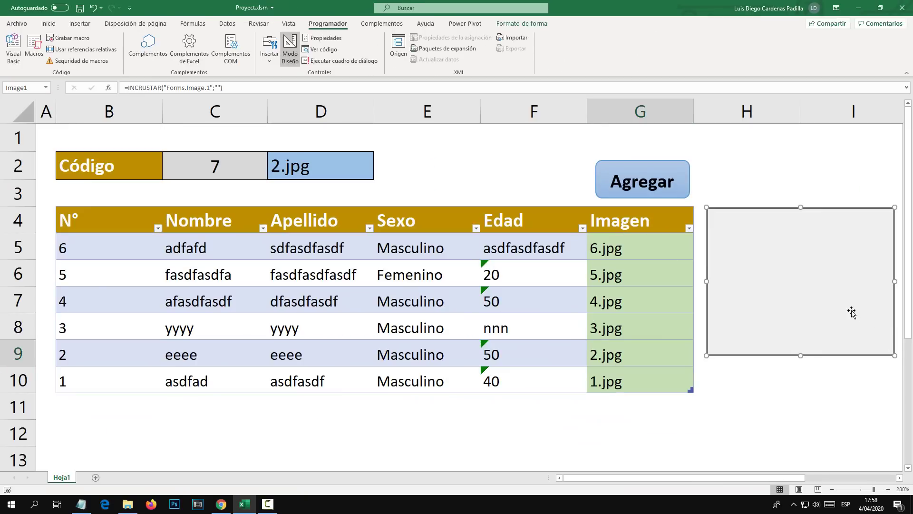
right_click(768, 270)
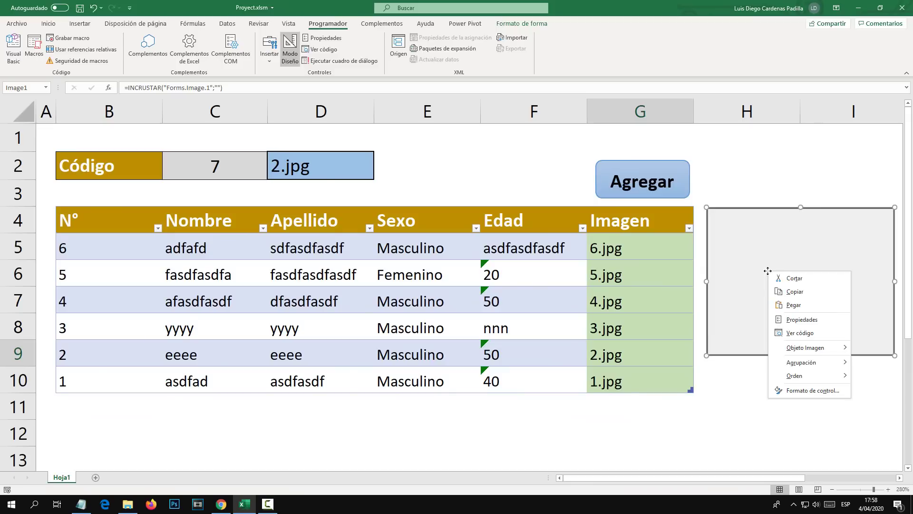
left_click(804, 320)
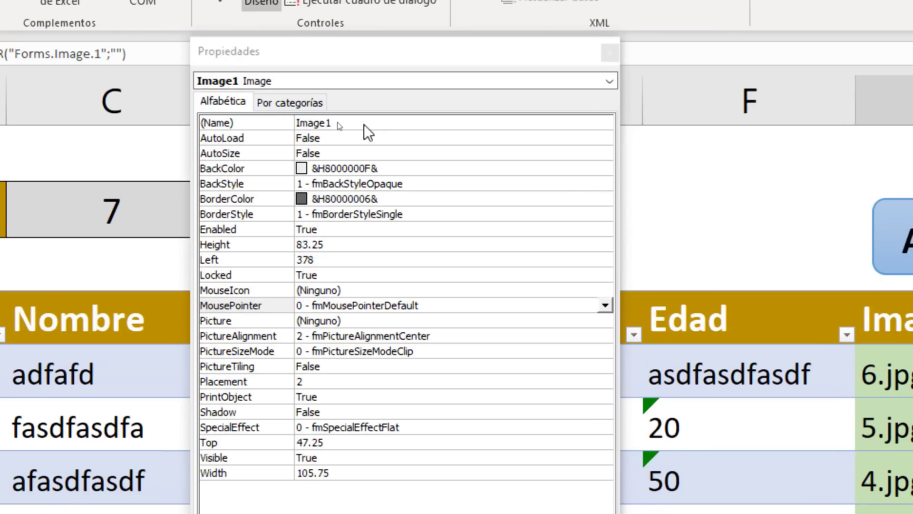
Check the control's (Name) property, Image1.
left_click(324, 122)
double_click(326, 122)
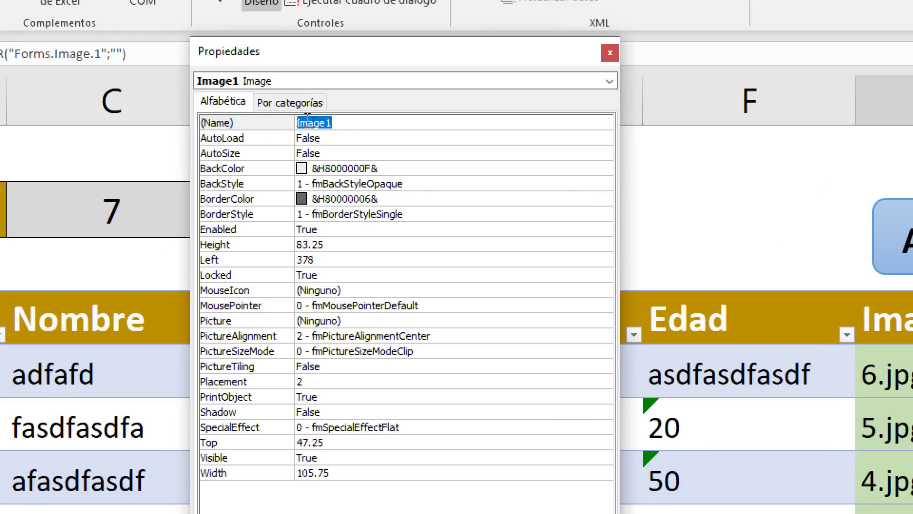
left_click(347, 122)
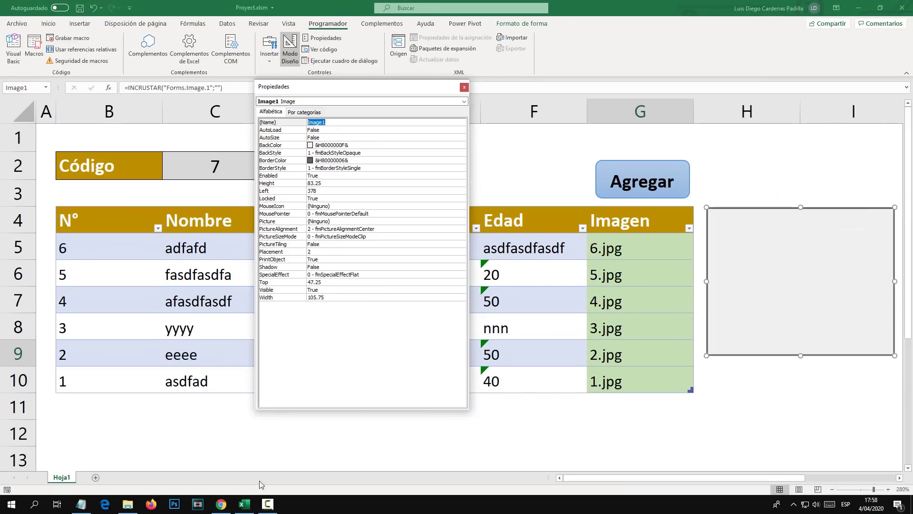
right_click(66, 479)
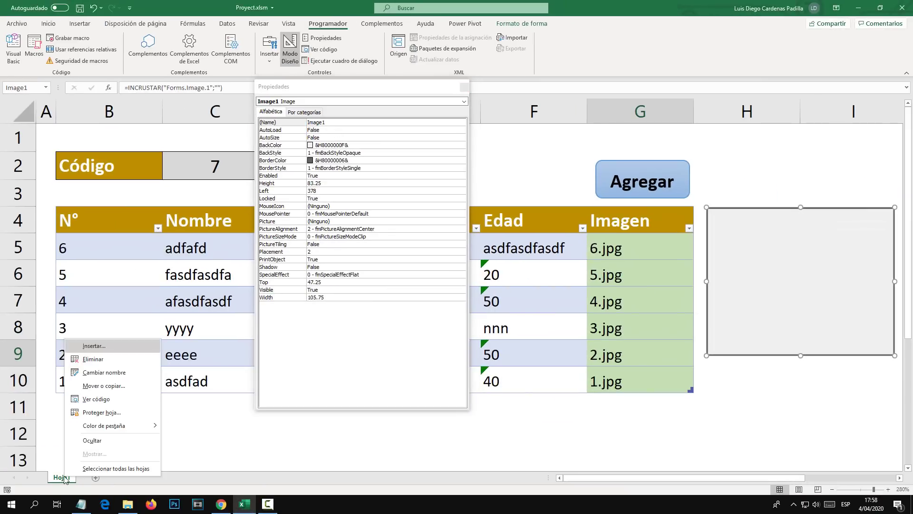
Open Hoja1's code and add a ru = "" line below the D2 assignment.
left_click(97, 402)
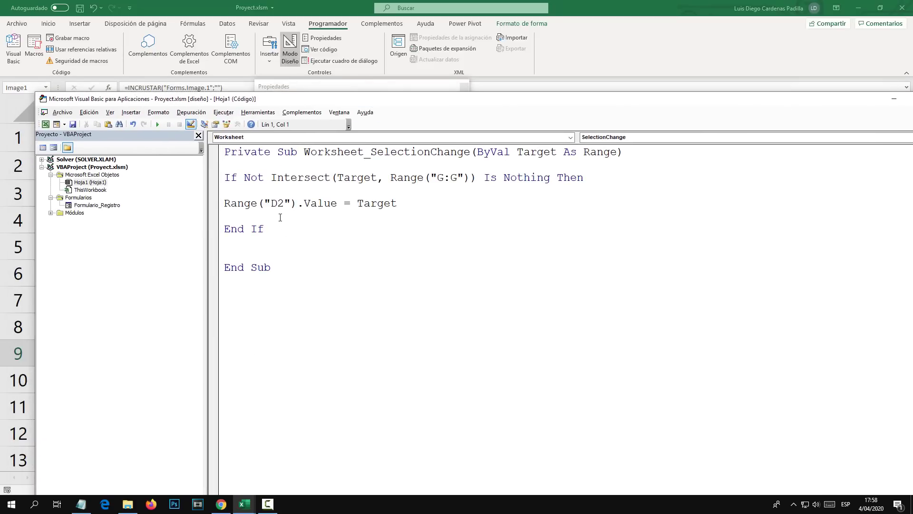
key("Return")
key("End")
key("Return")
key("Return")
key("Return")
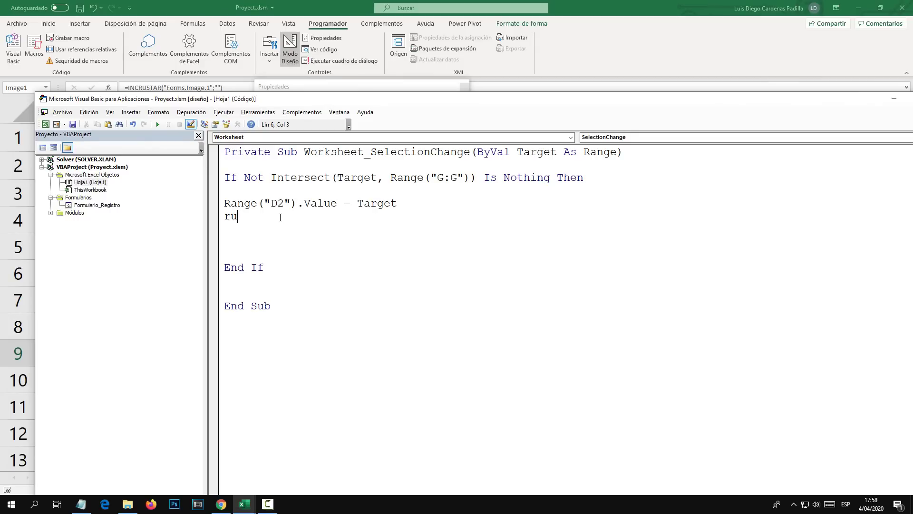
type("\"\"")
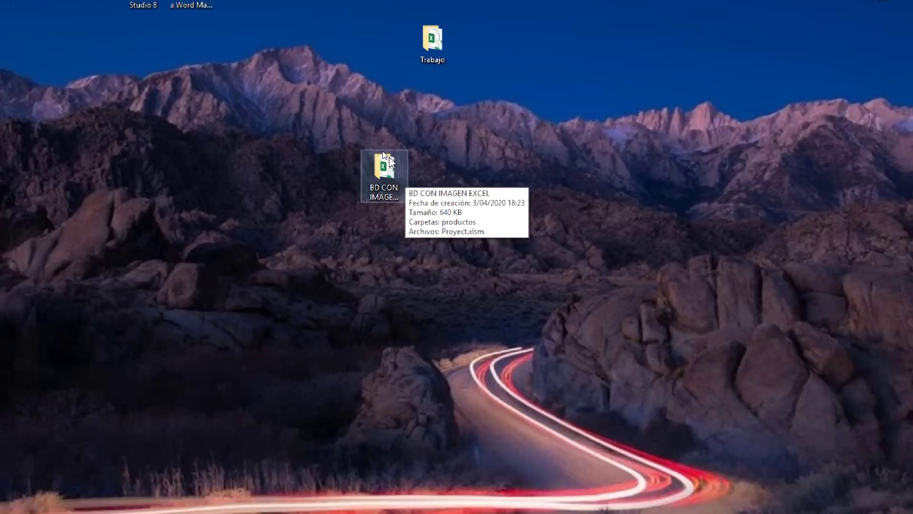
Open BD CON IMAGEN EXCEL > productos and copy the folder's full path.
double_click(380, 158)
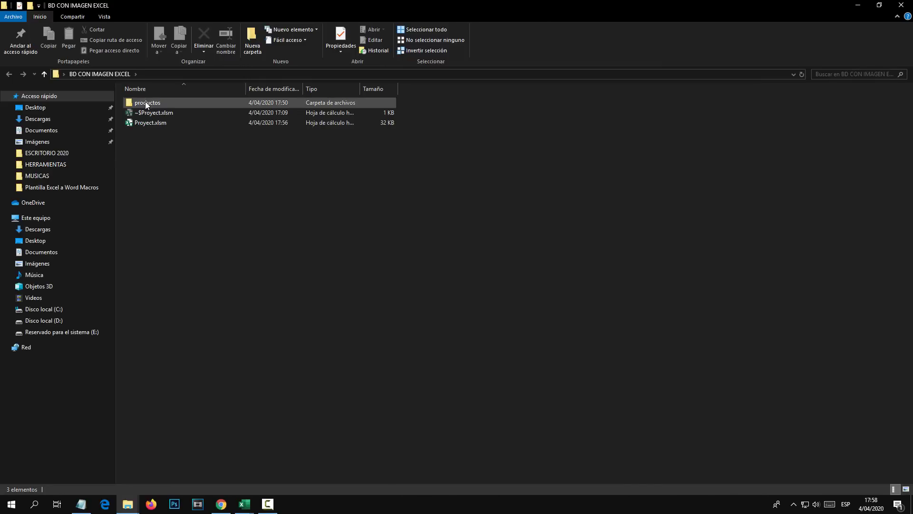
double_click(145, 101)
left_click(176, 76)
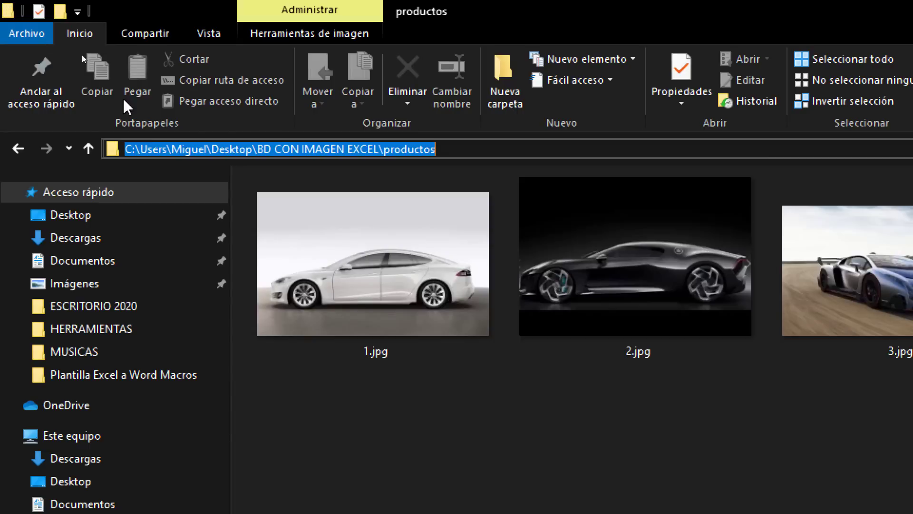
right_click(200, 152)
left_click(261, 211)
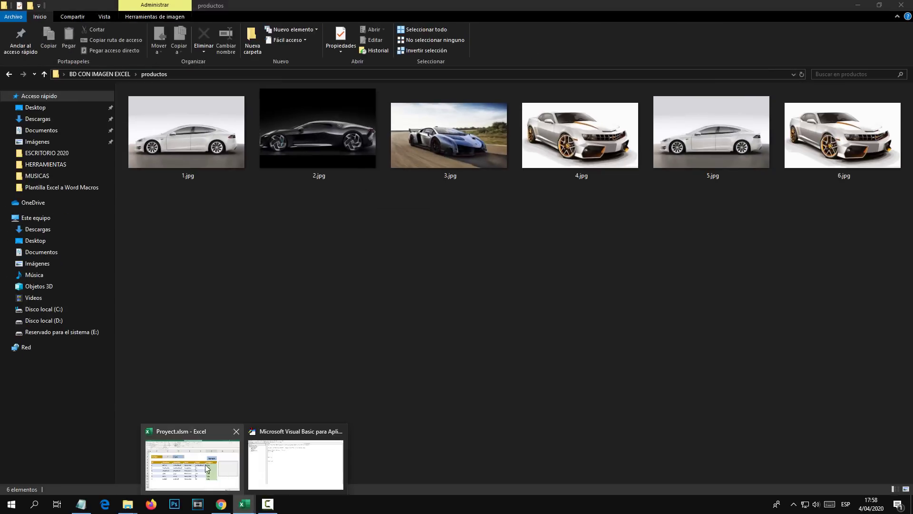
mouse_move(243, 504)
left_click(294, 465)
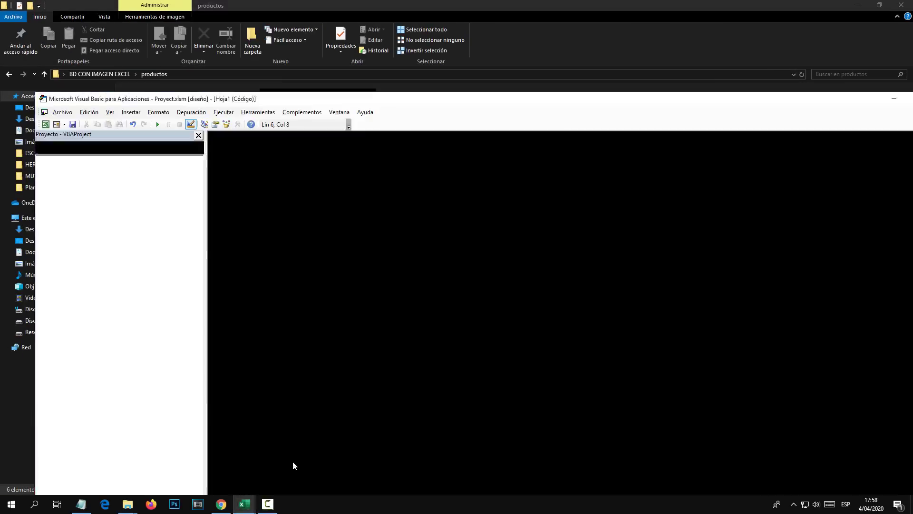
Paste the productos folder path into the ru quotes followed by \"&, clearing the compile error.
left_click(264, 217)
type("C:\\Users\\Miguel\\Desktop\\BD CON IMAGEN EXCEL\\productos")
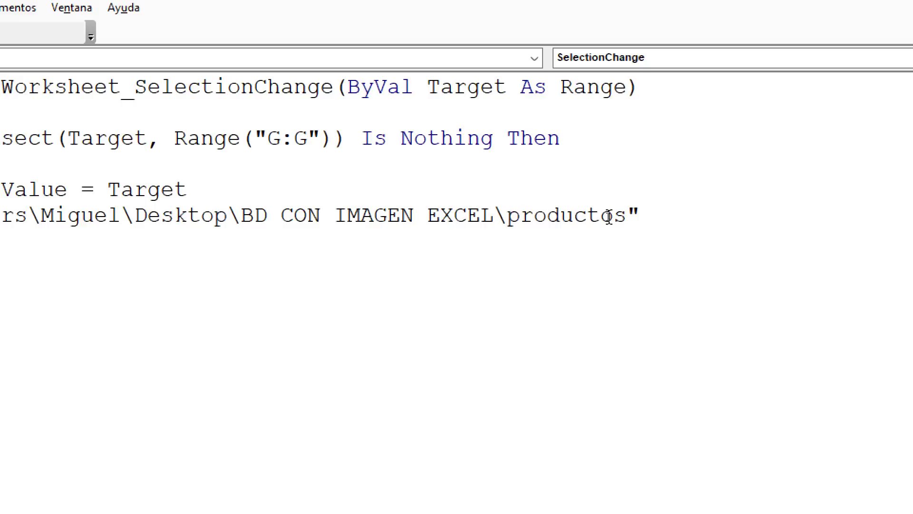
type("\\\"")
type("&")
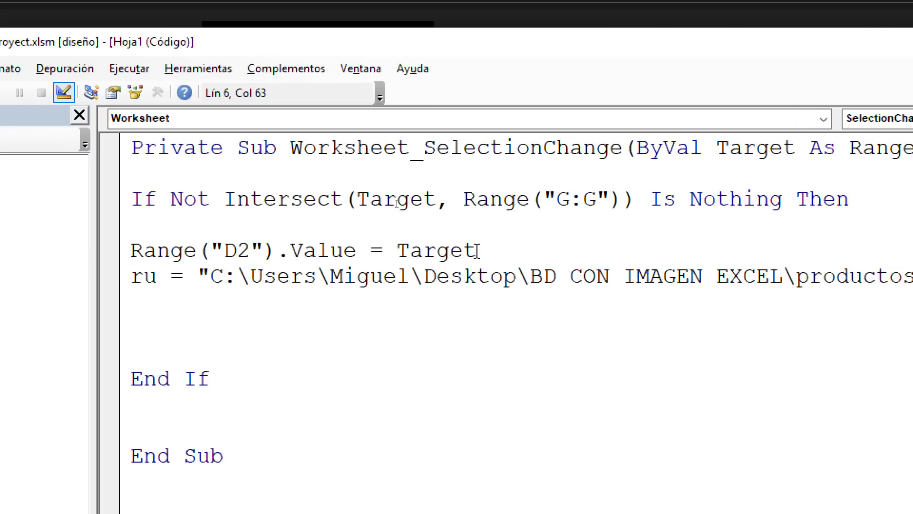
left_click(478, 251)
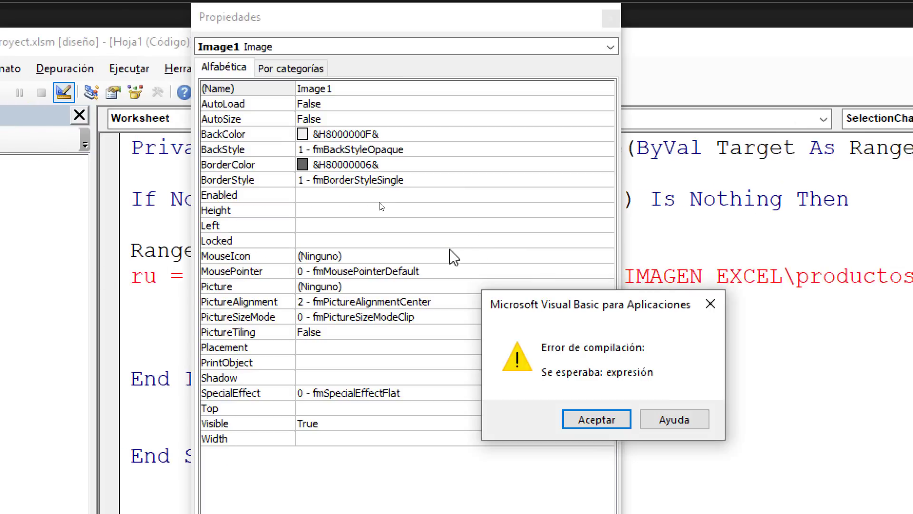
left_click(588, 418)
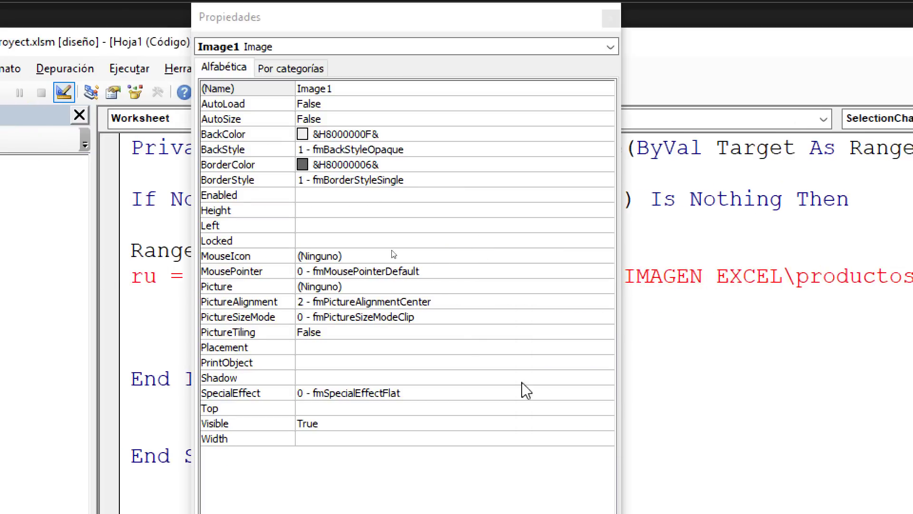
left_click(609, 17)
Append Target after the & so ru builds each photo's full path.
left_click_drag(476, 251, 397, 251)
key("ctrl+c")
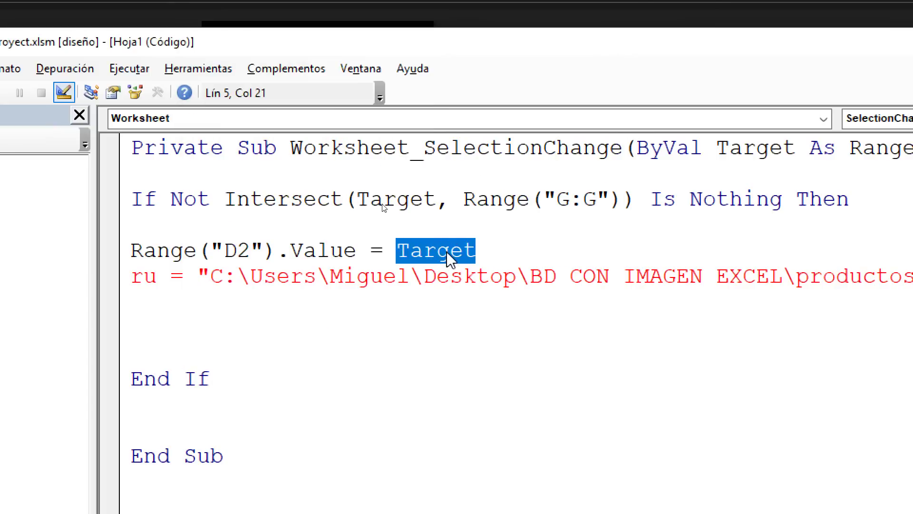
left_click(760, 274)
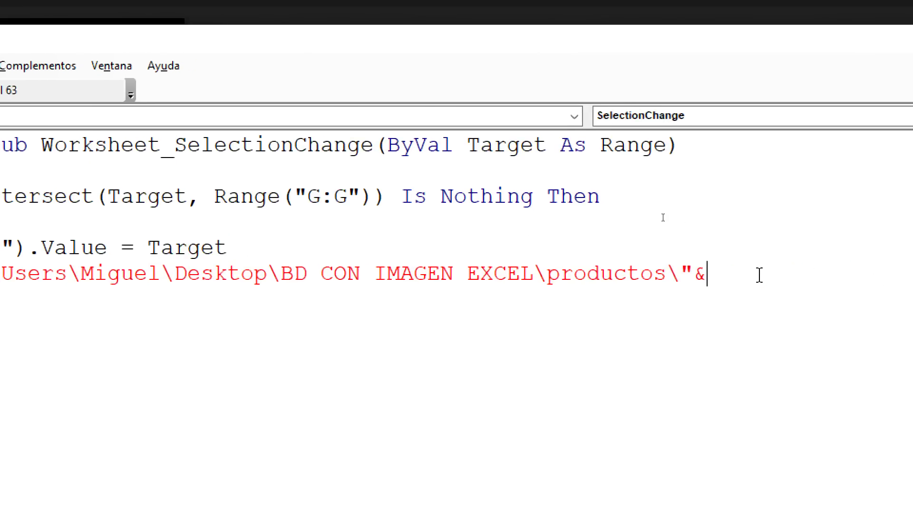
key("ctrl+v")
left_click(761, 310)
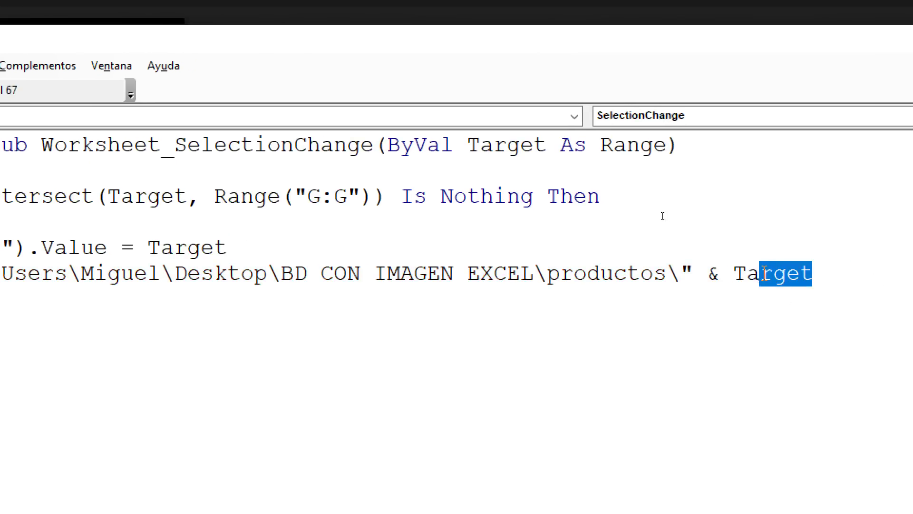
left_click_drag(812, 276, 741, 281)
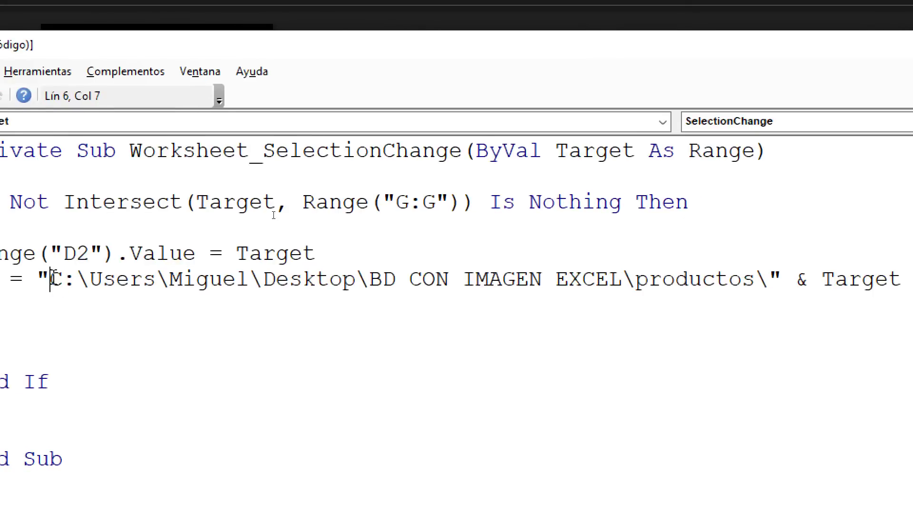
left_click_drag(49, 279, 771, 285)
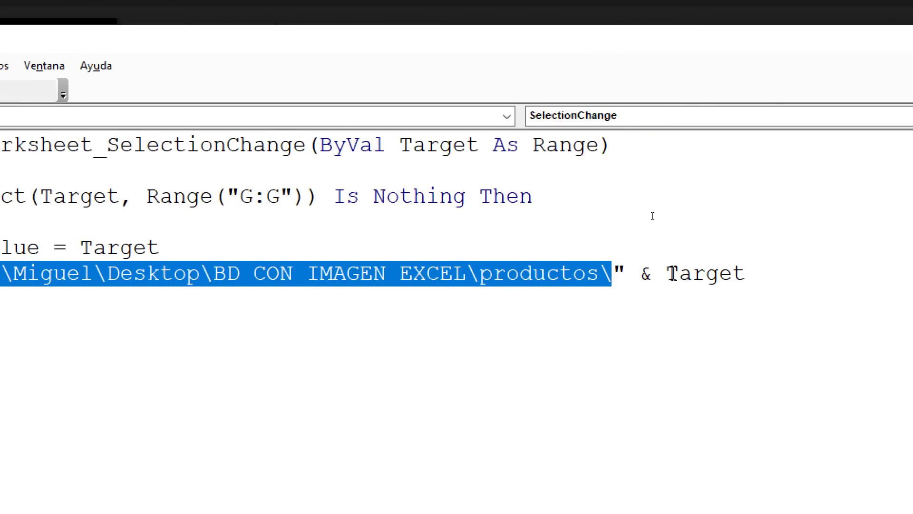
mouse_move(669, 274)
left_mouse_down()
mouse_move(738, 272)
mouse_move(740, 282)
left_mouse_up()
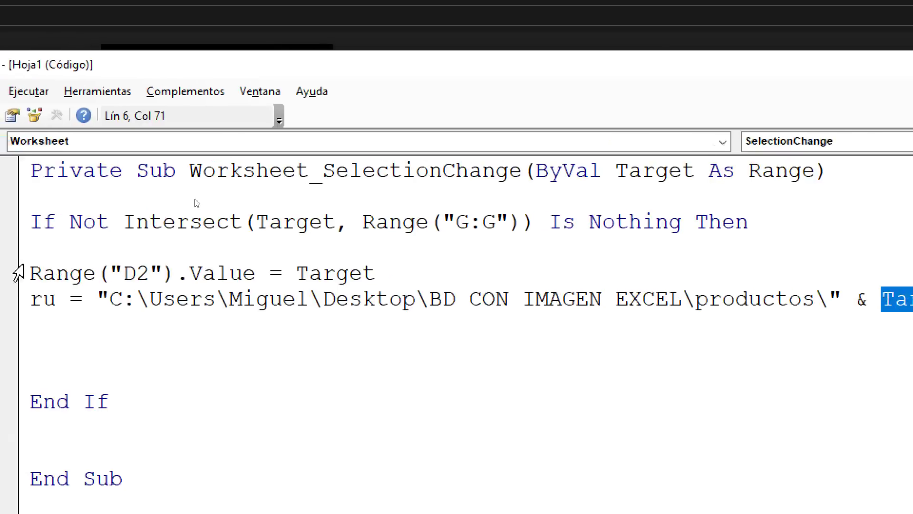
left_click(140, 316)
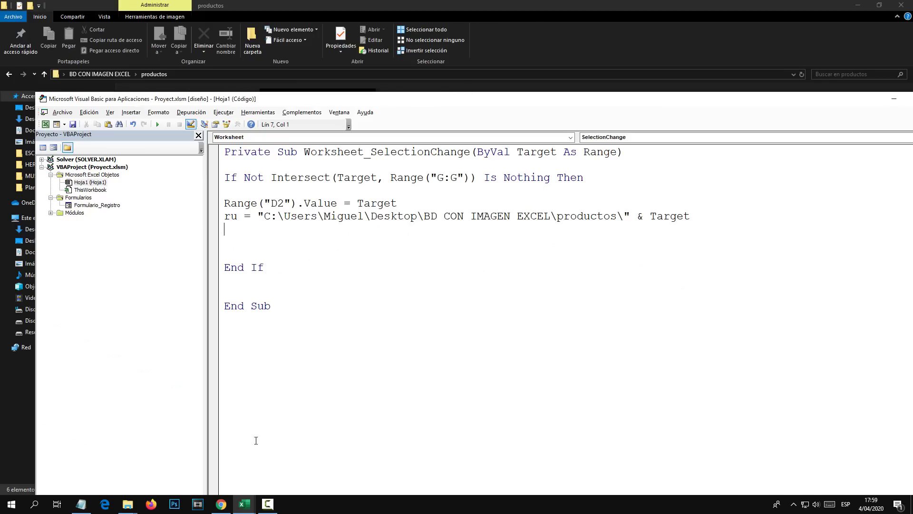
Open the image control's Propiedades in Excel and copy its name, Image1.
left_click(190, 458)
right_click(755, 310)
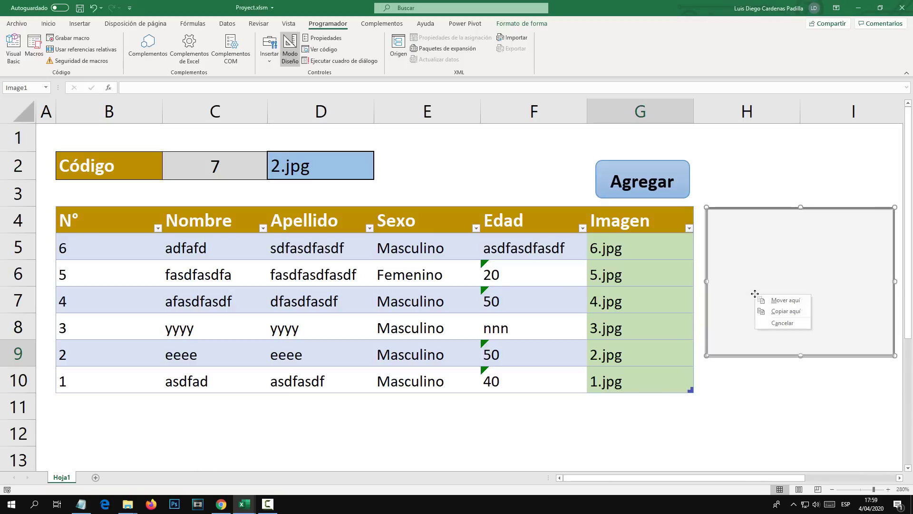
right_click(764, 275)
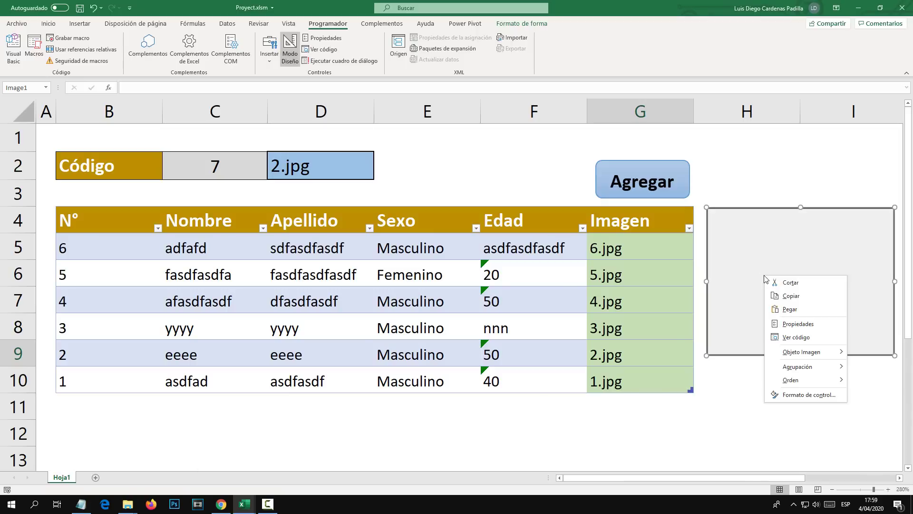
left_click(799, 324)
left_click(331, 123)
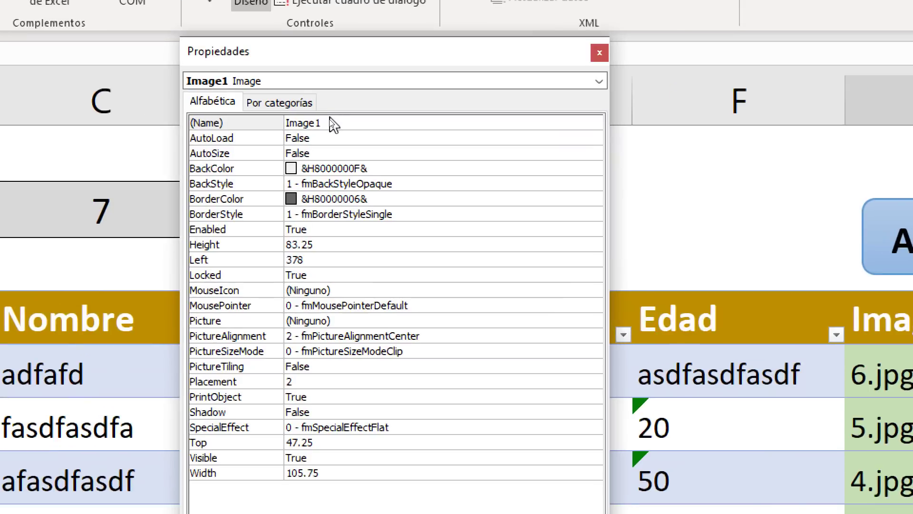
double_click(325, 125)
key("ctrl+c")
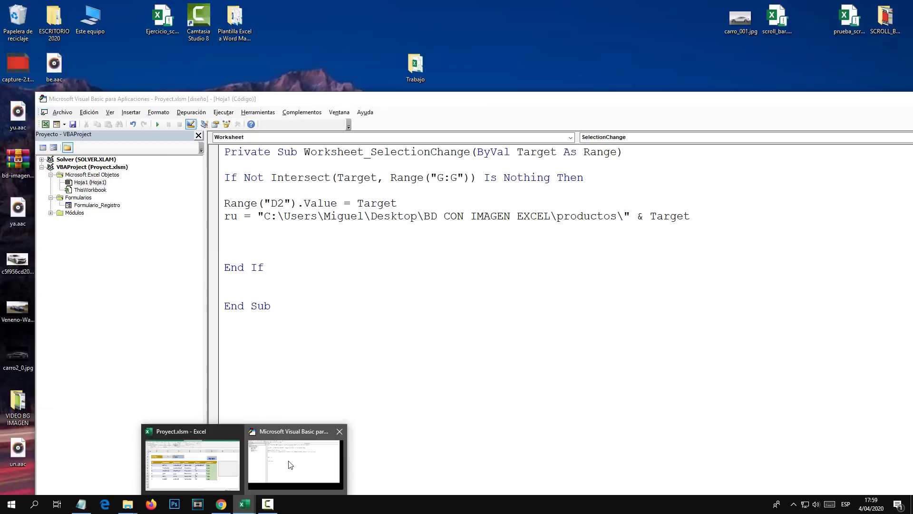
mouse_move(268, 504)
left_click(290, 463)
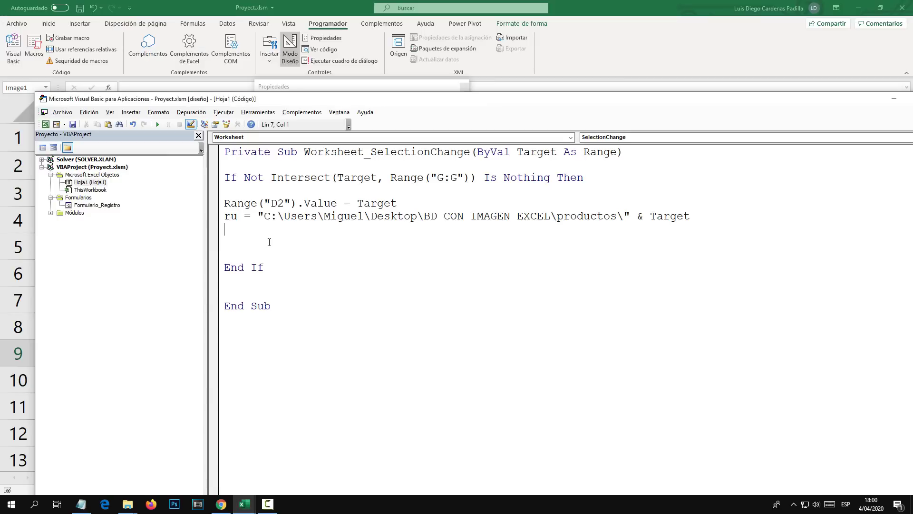
Add the line Image1.Picture = LoadPicture(ru) on line 7, with the copied ru variable as the argument.
key("ctrl+v")
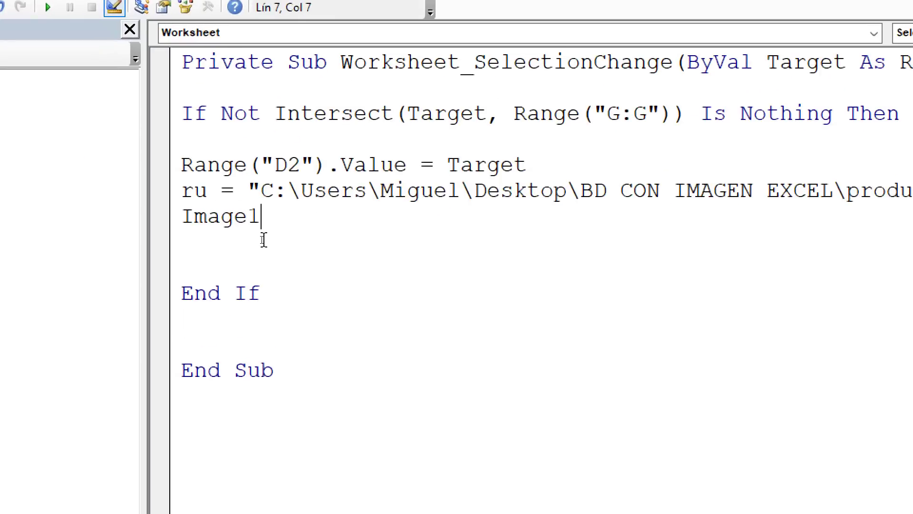
type(".")
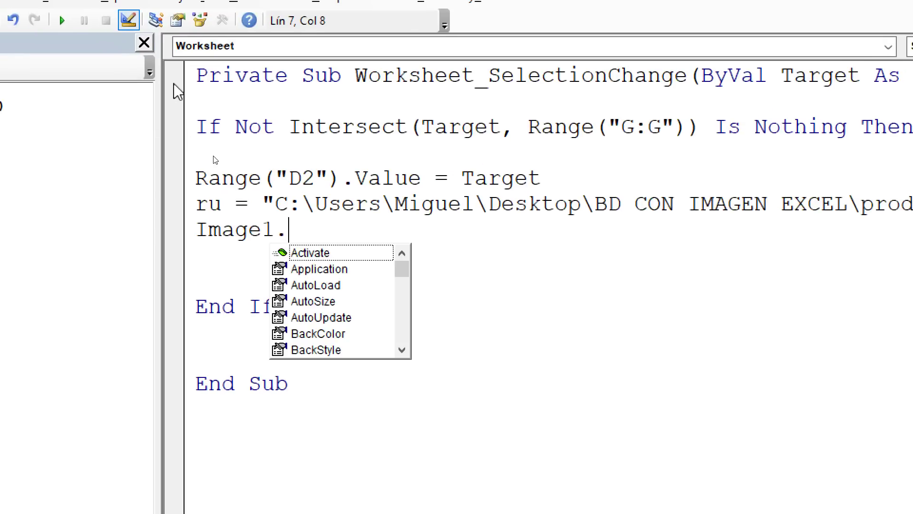
type("Picture")
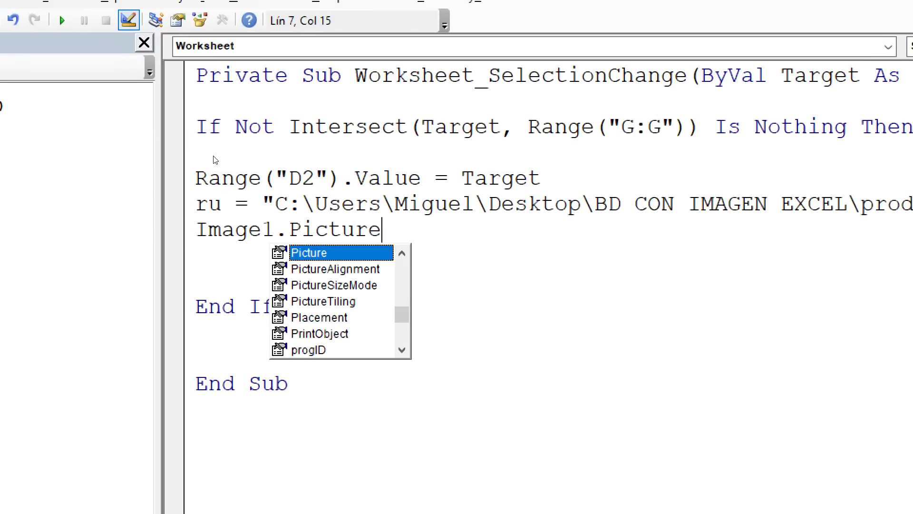
key("Escape")
type("=")
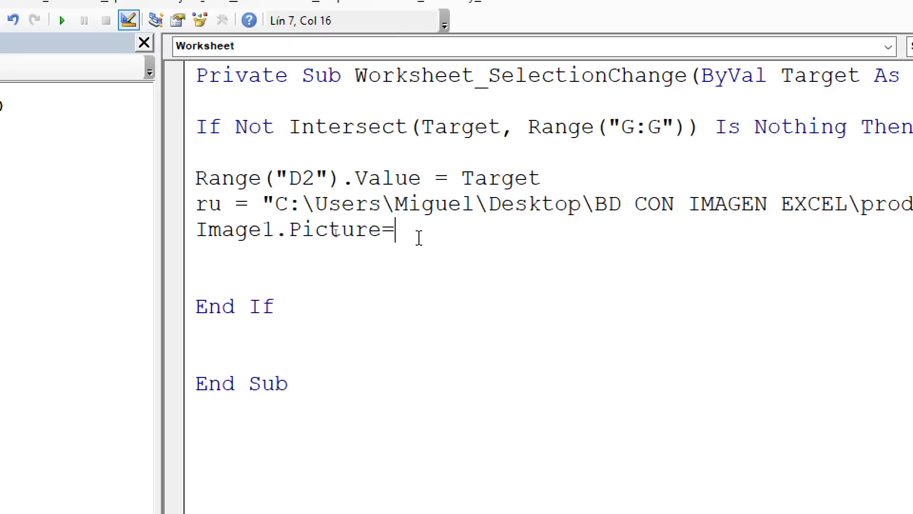
type("Load")
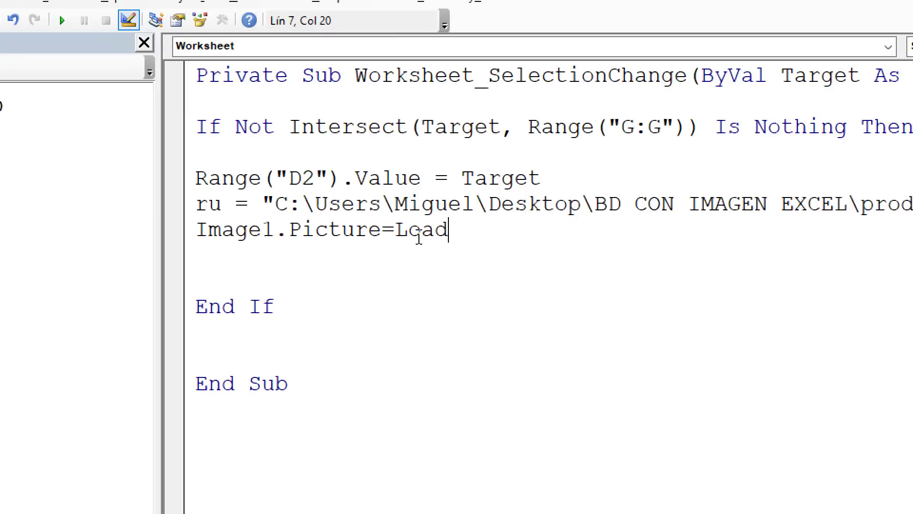
type("Picture")
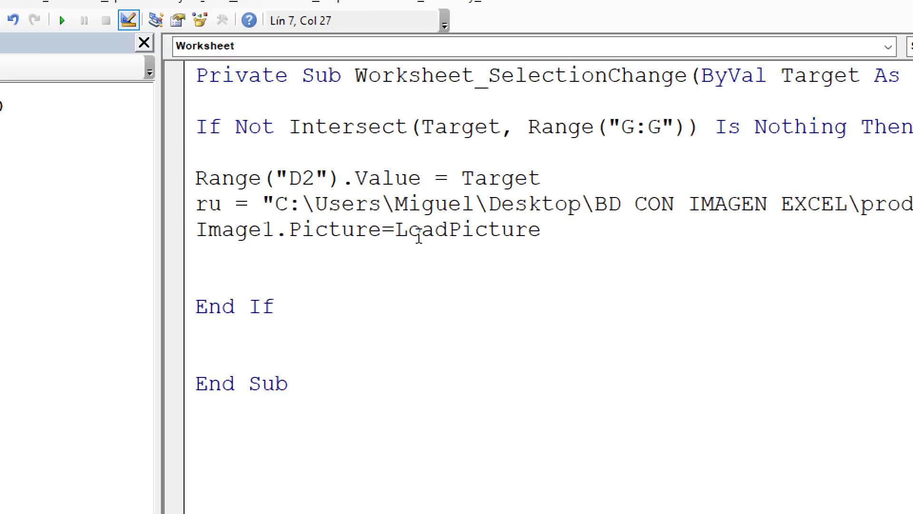
type("()")
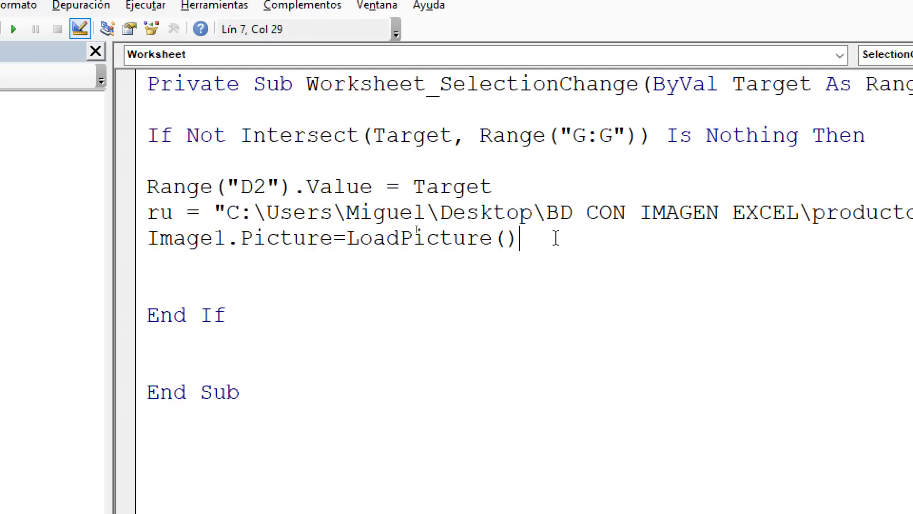
left_click(442, 266)
left_click(173, 213)
key("shift+Left")
key("shift+Left")
key("ctrl+c")
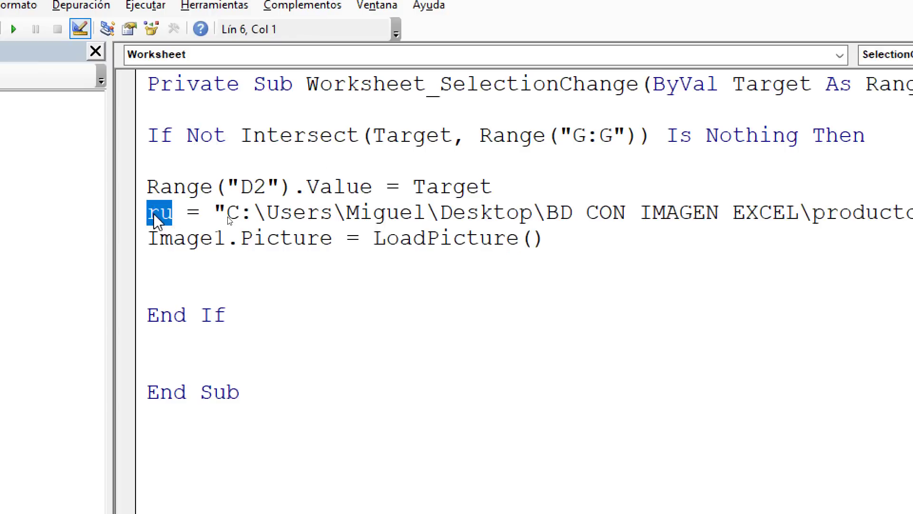
left_click(533, 238)
key("ctrl+v")
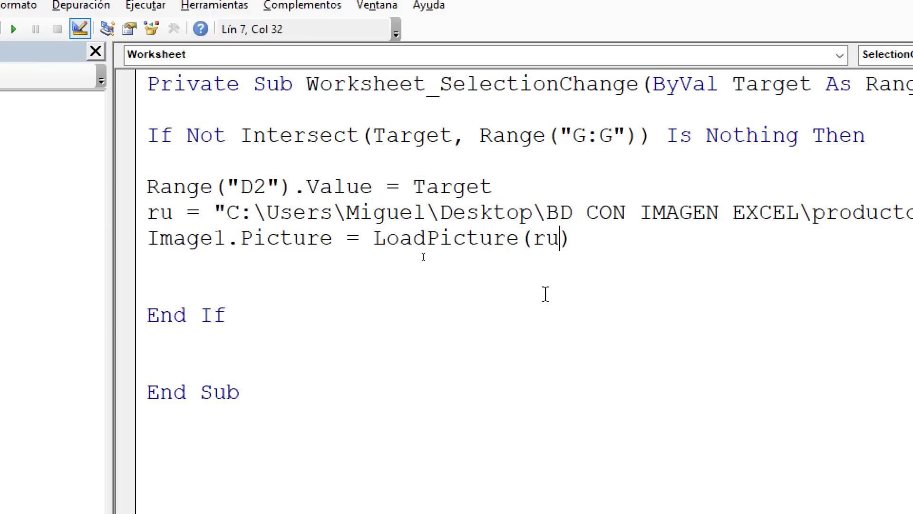
left_click(209, 281)
left_click_drag(571, 238, 148, 238)
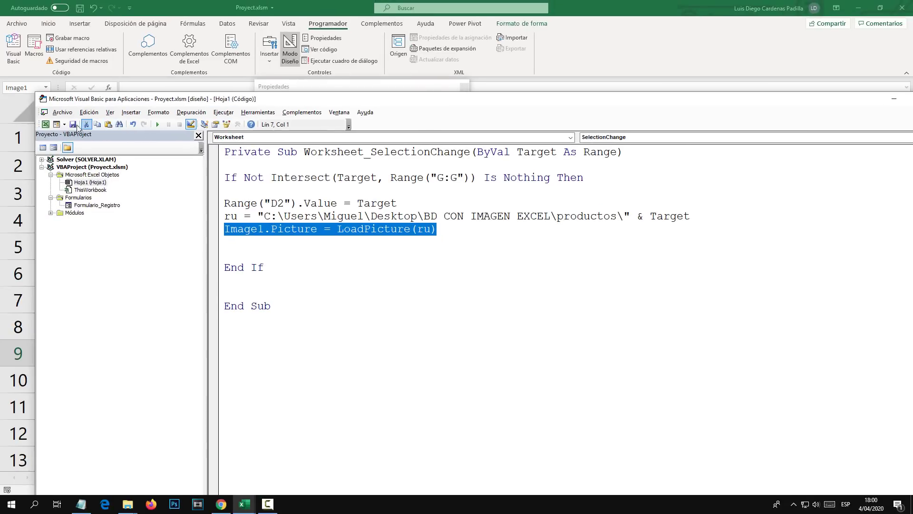
Save the workbook, then close the VBA editor and the image frame's Properties window.
left_click(73, 124)
left_click_drag(863, 101, 723, 98)
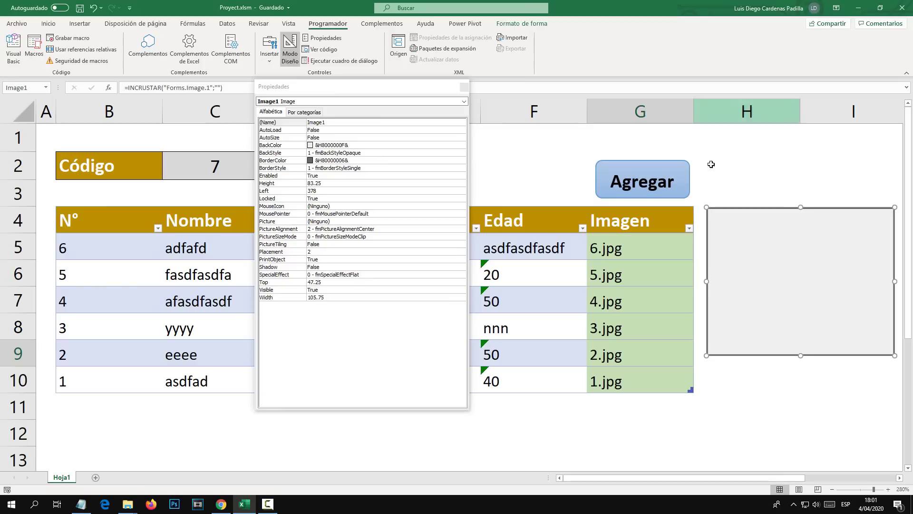
left_click(798, 96)
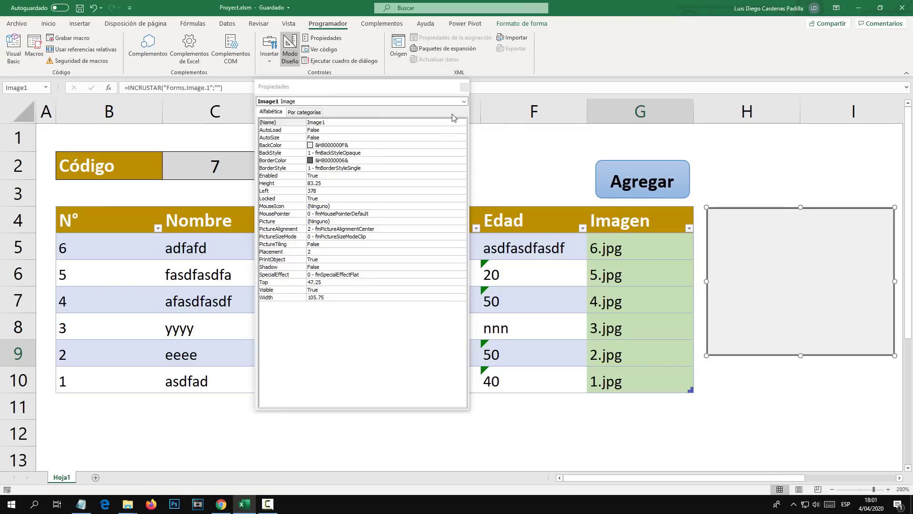
left_click(464, 87)
left_click(456, 149)
Test the Imagen cells G6–G9 and 5.jpg, then bring up the Hoja1 tab's menu.
left_click(621, 301)
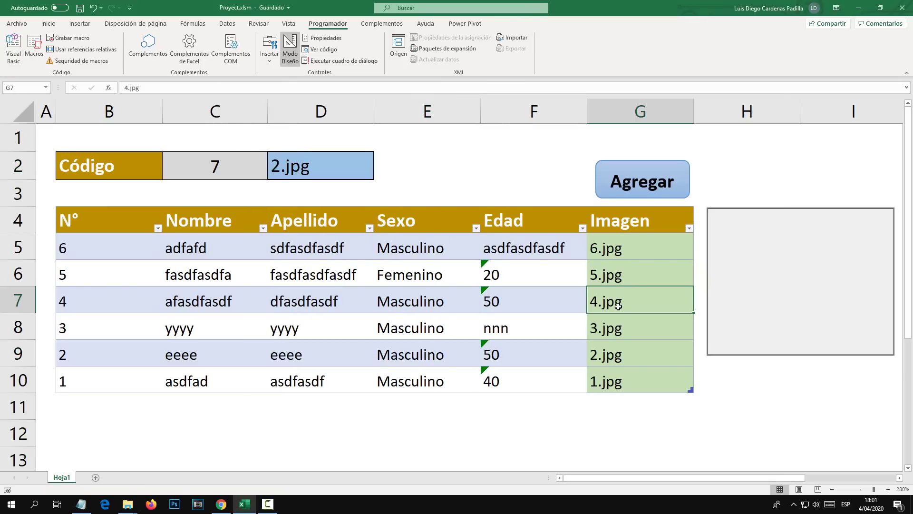
left_click(633, 273)
left_click(630, 302)
left_click(621, 328)
left_click(620, 364)
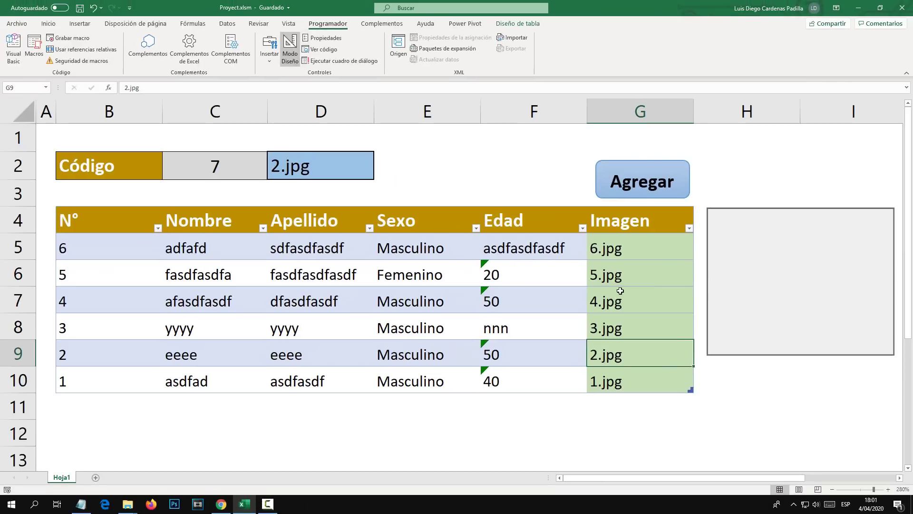
left_click(612, 283)
key("Down")
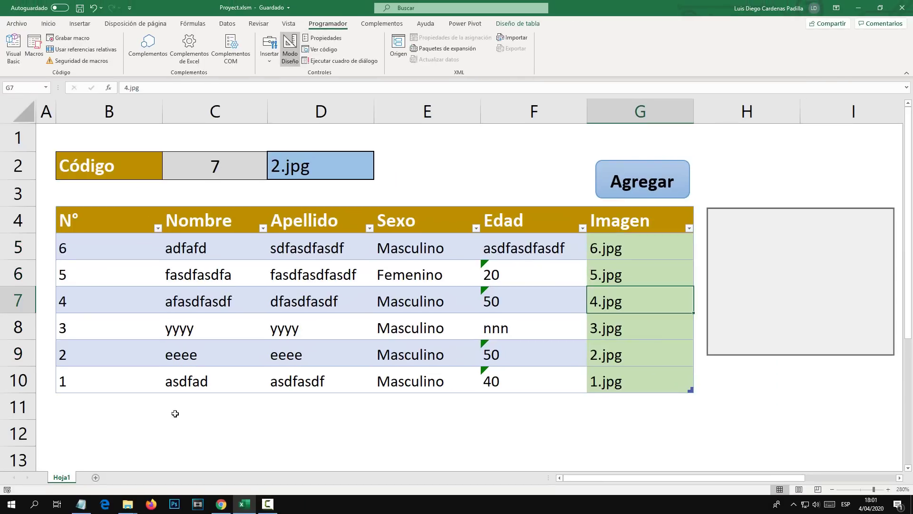
right_click(66, 477)
In Hoja1's code, insert a MsgBox (ru) line above the Image1.Picture line.
left_click(95, 399)
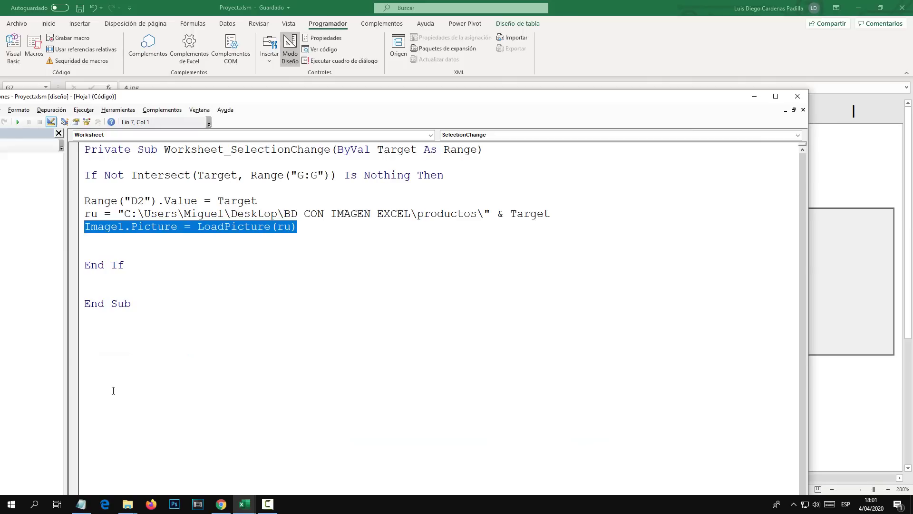
left_click(145, 252)
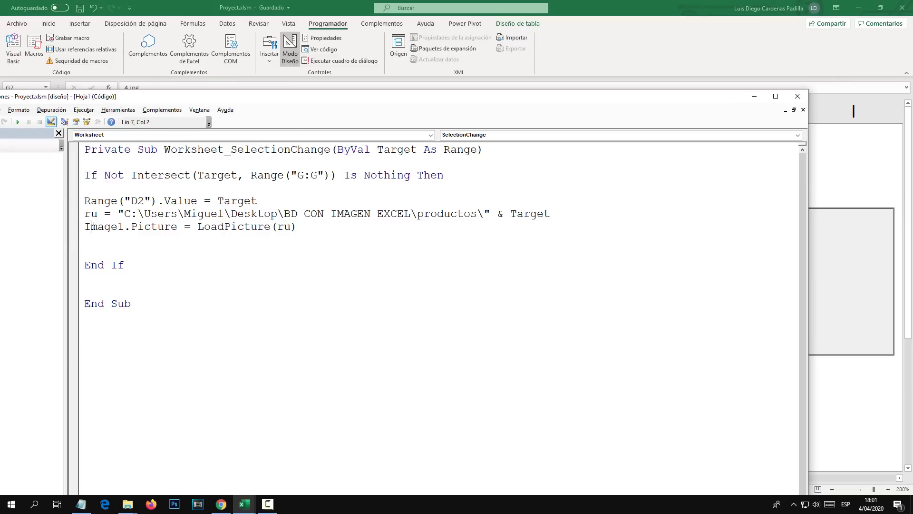
key("Home")
key("Return")
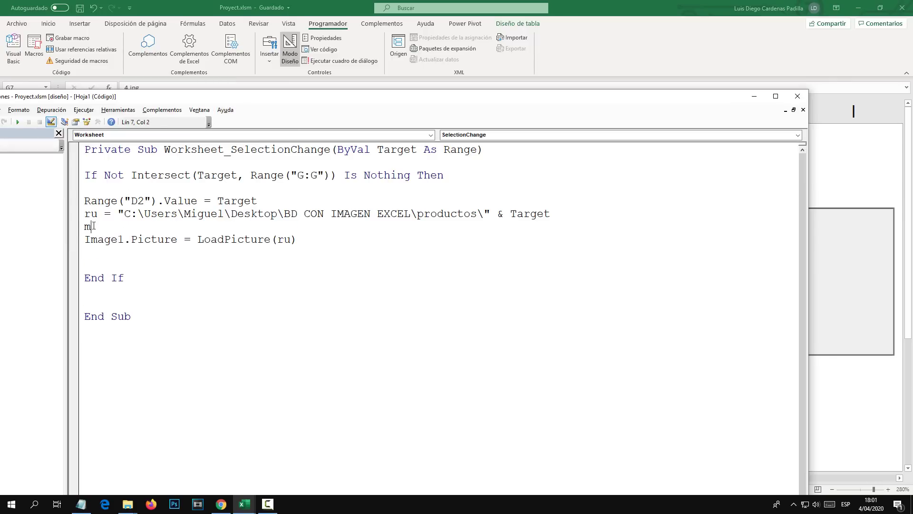
type("sgbox(")
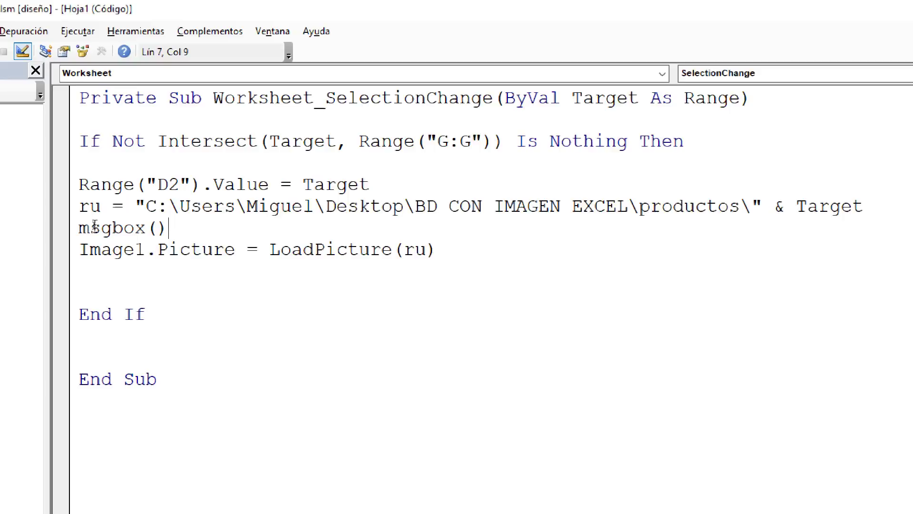
key("Left")
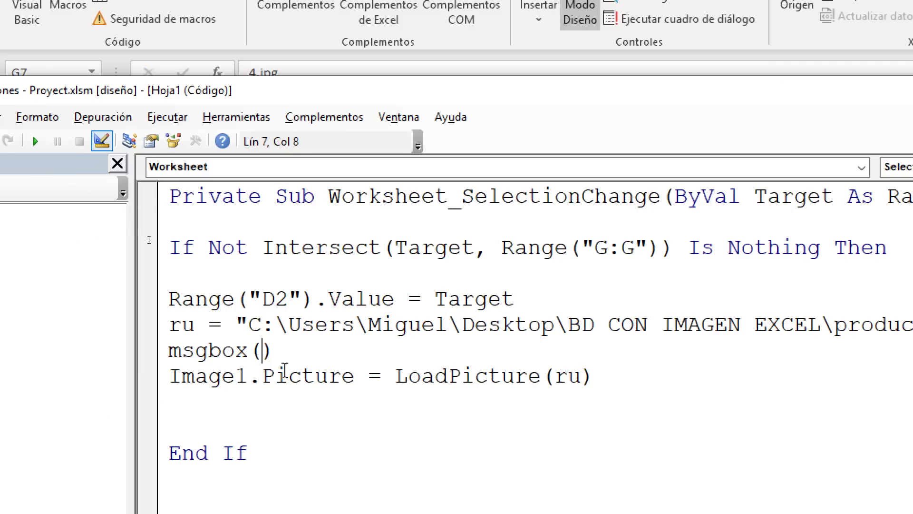
type("ru")
key("Down")
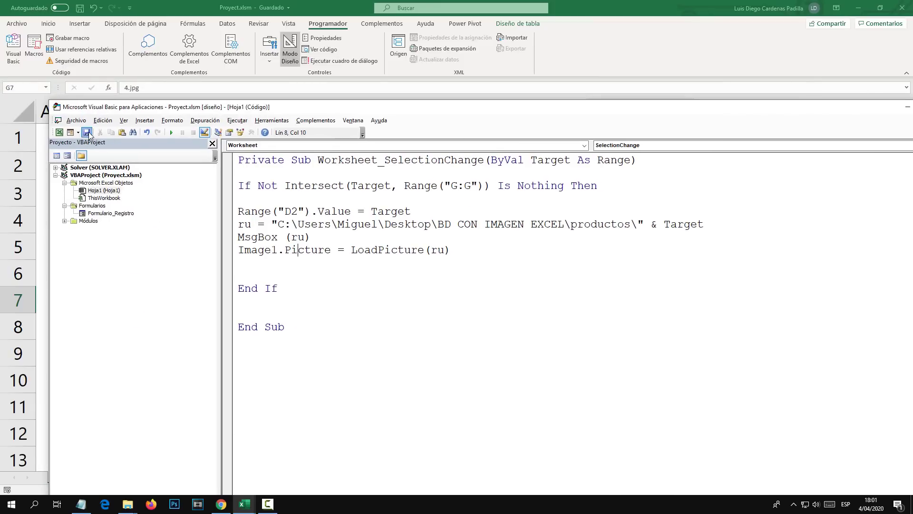
left_click_drag(575, 111, 327, 111)
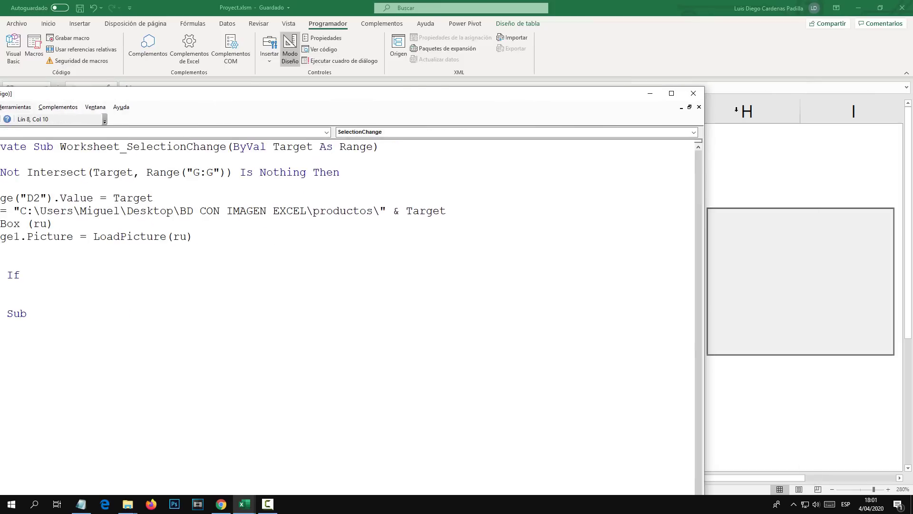
Test the 5.jpg and 6.jpg Imagen cells, then save Proyect.xlsm and close Excel.
left_click(703, 107)
left_click(718, 404)
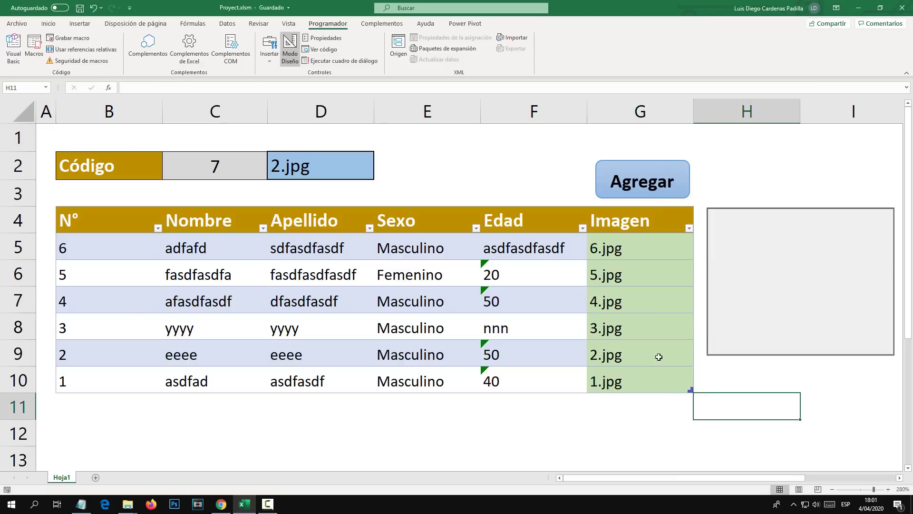
left_click(613, 327)
left_click(643, 277)
left_click(636, 244)
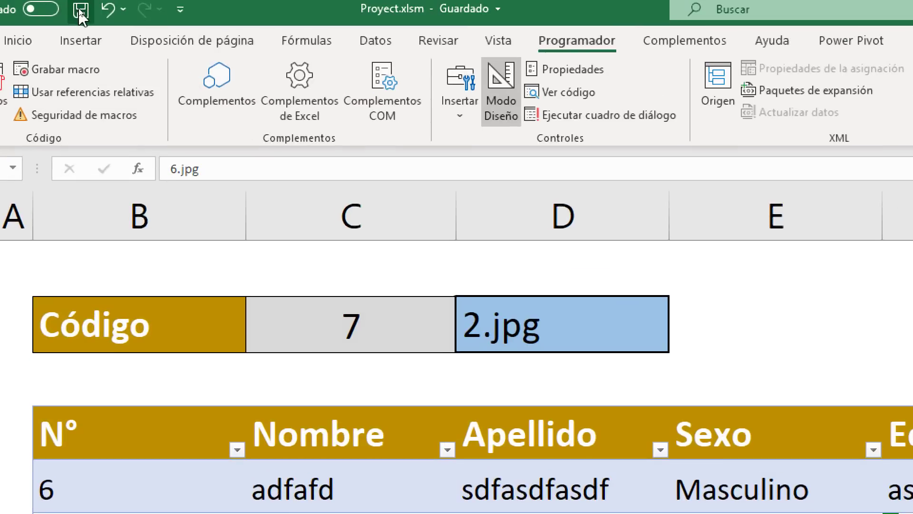
left_click(80, 10)
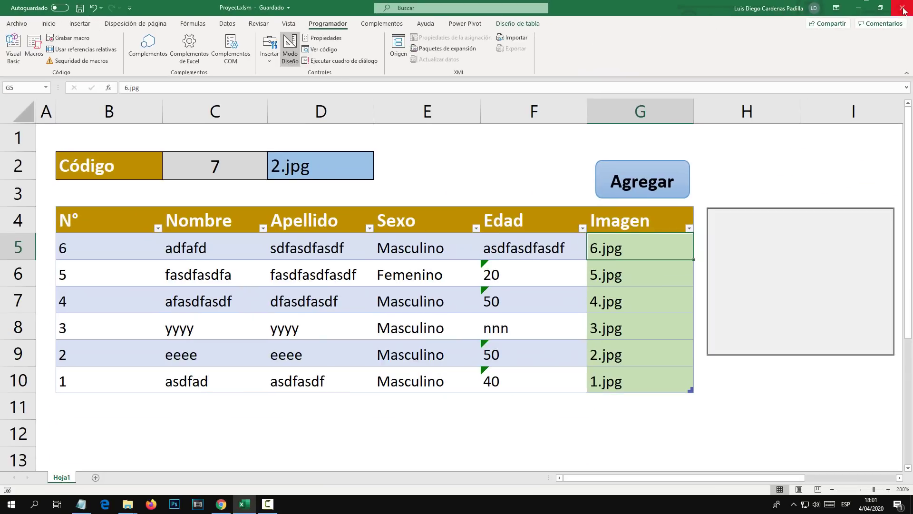
left_click(902, 10)
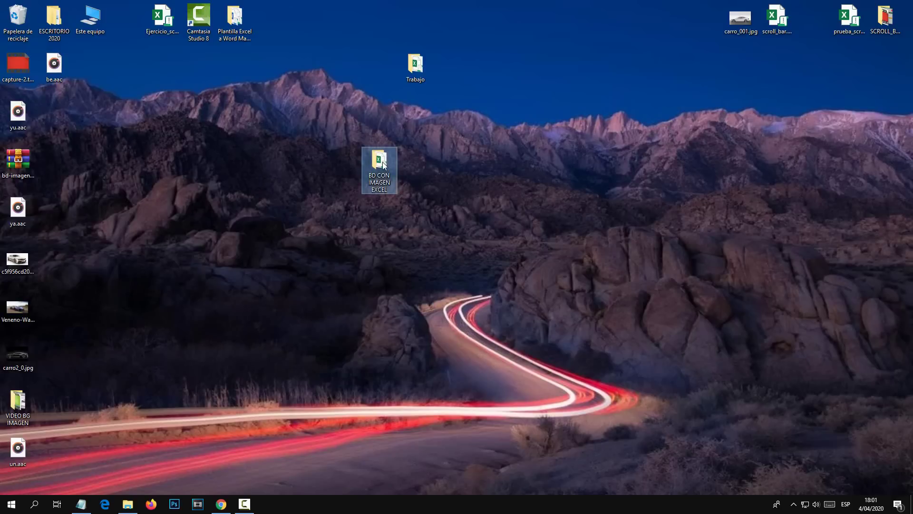
Go into the BD CON IMAGEN EXCEL folder and reopen Proyect.xlsm.
double_click(383, 165)
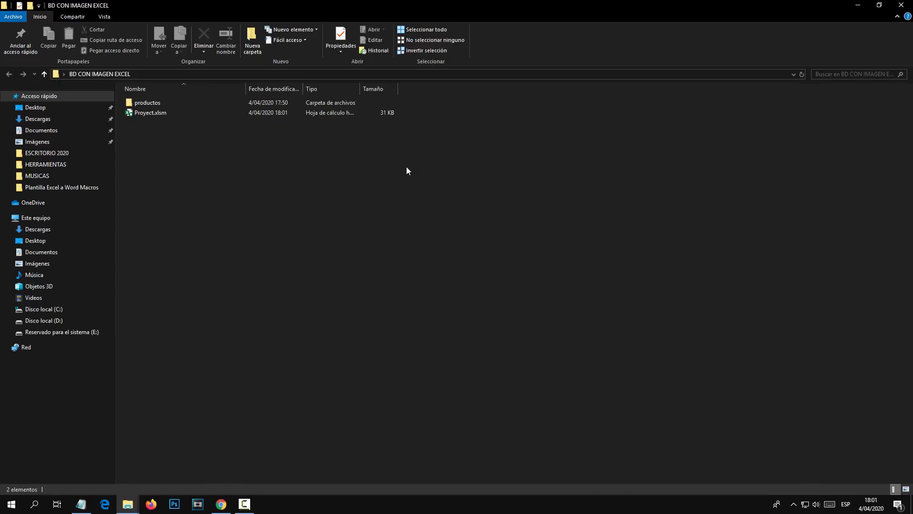
double_click(147, 111)
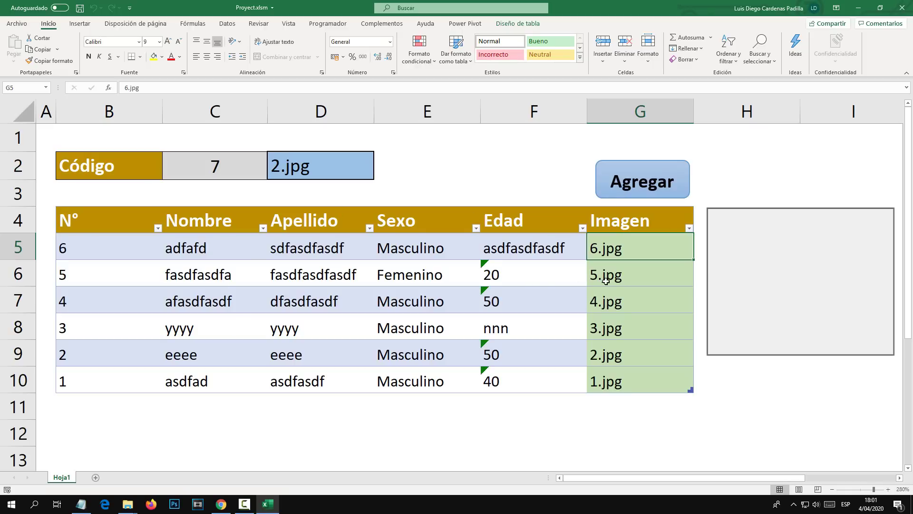
Select the 4.jpg, 3.jpg and 2.jpg Imagen cells, accepting each path message so the photo loads.
left_click(611, 296)
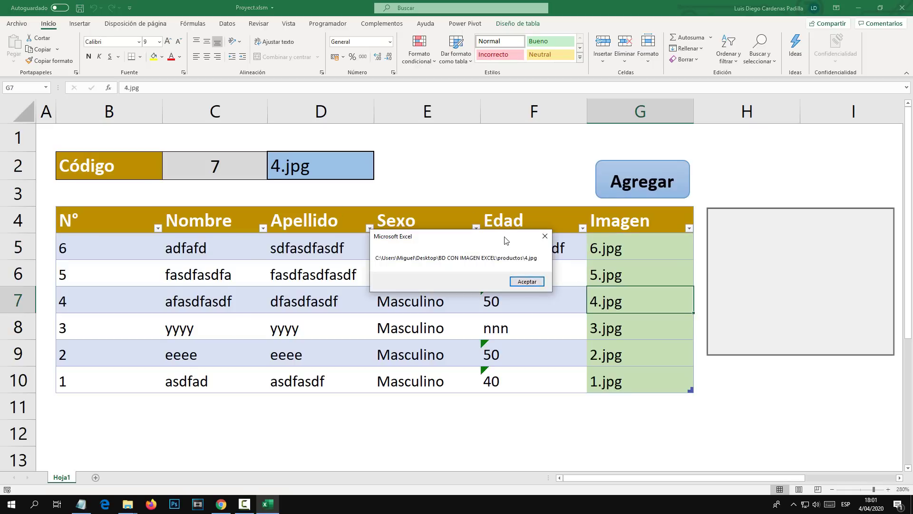
left_click_drag(447, 271, 458, 213)
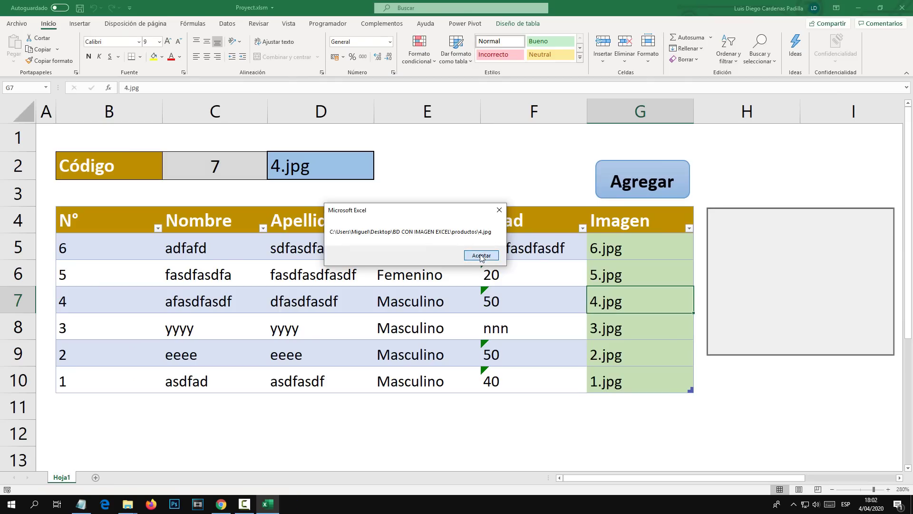
left_click(481, 256)
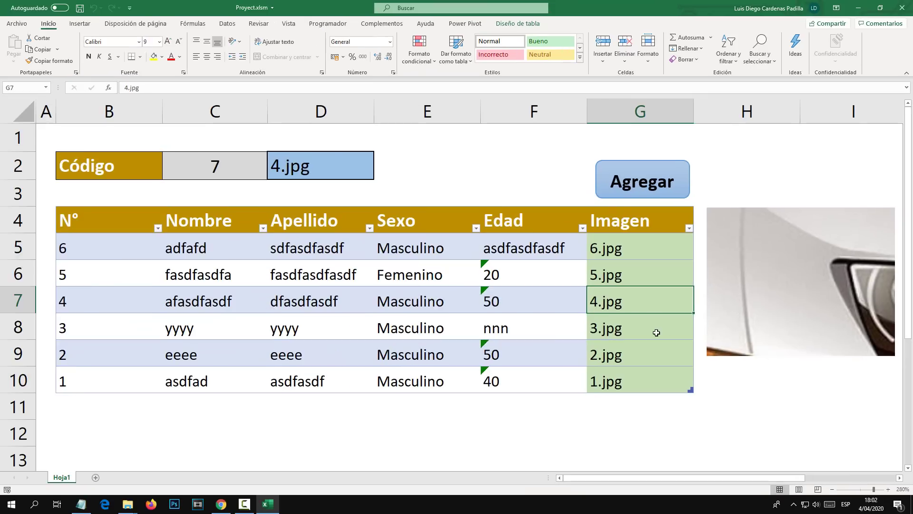
left_click(633, 327)
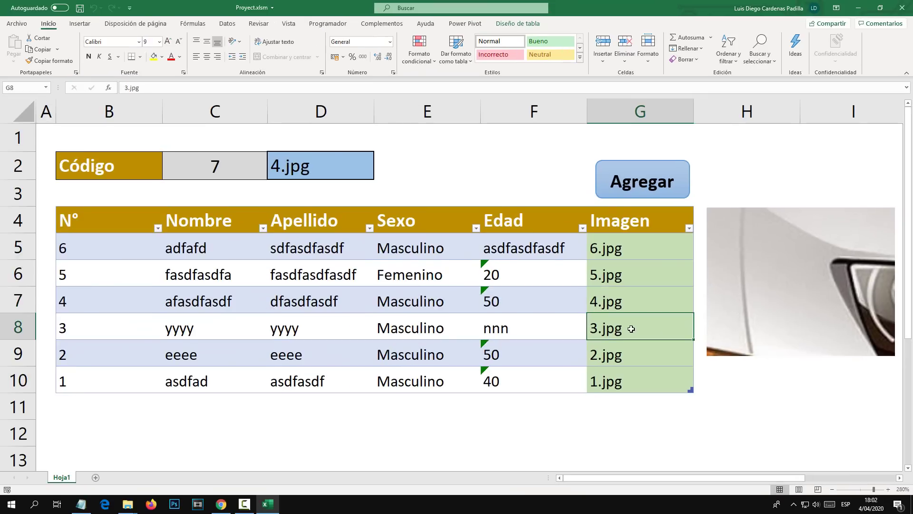
left_click(527, 282)
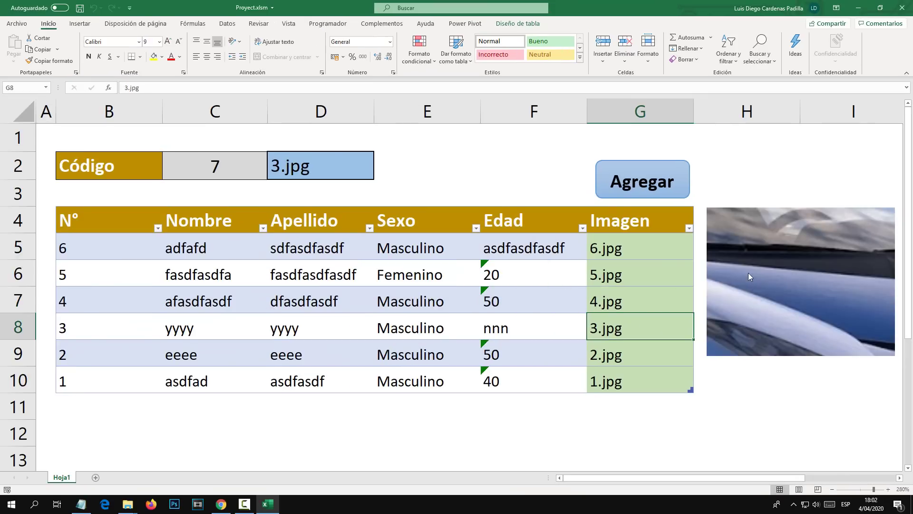
left_click(630, 355)
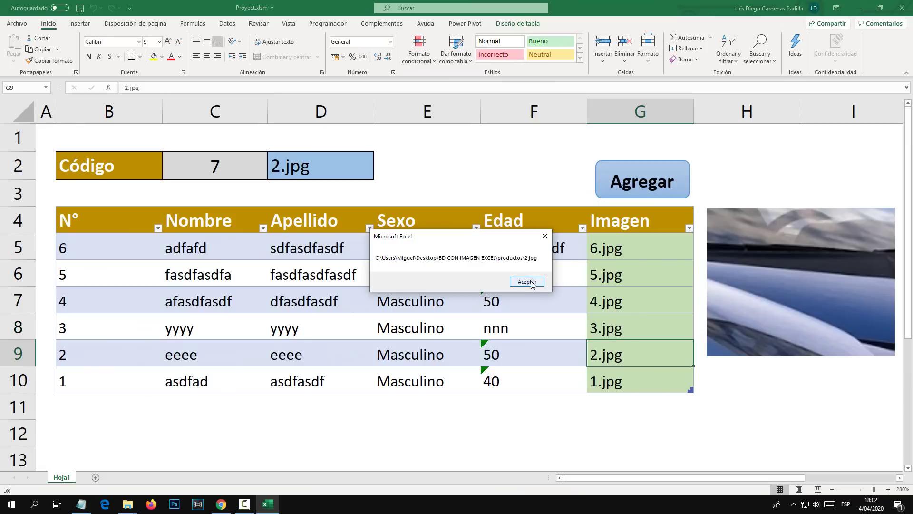
left_click_drag(509, 213, 526, 190)
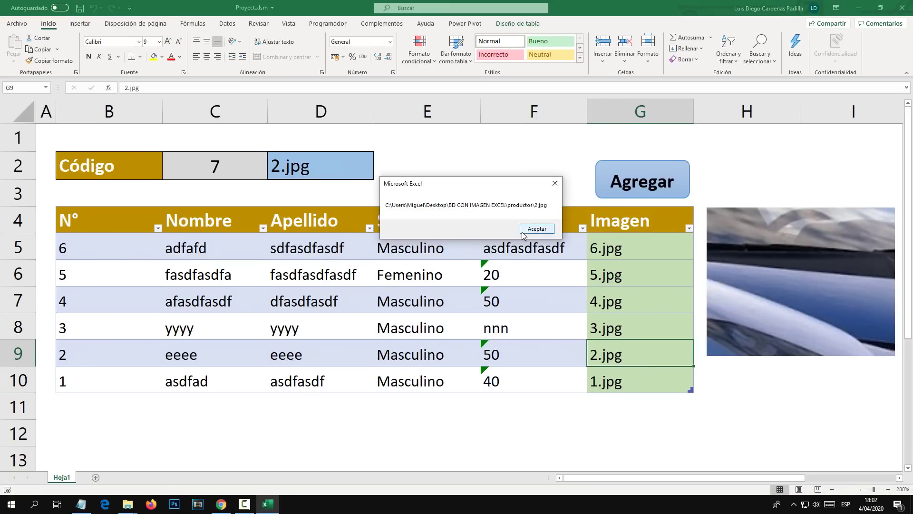
left_click(532, 230)
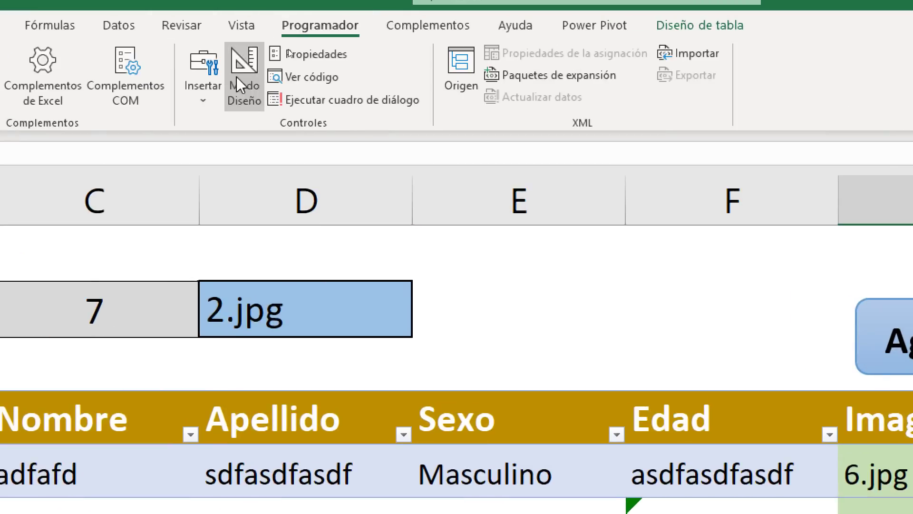
In design mode, set the image frame's PictureSizeMode to 3 - fmPictureSizeModeZoom.
left_click(244, 75)
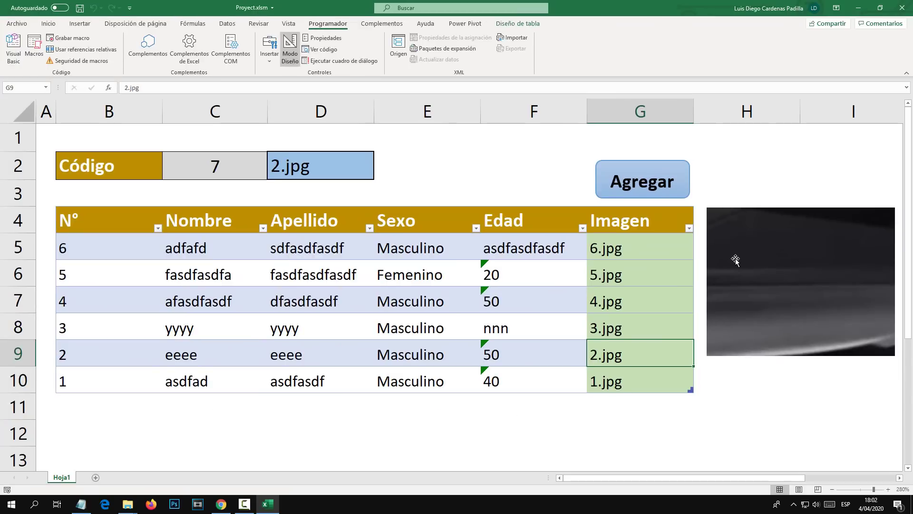
right_click(735, 259)
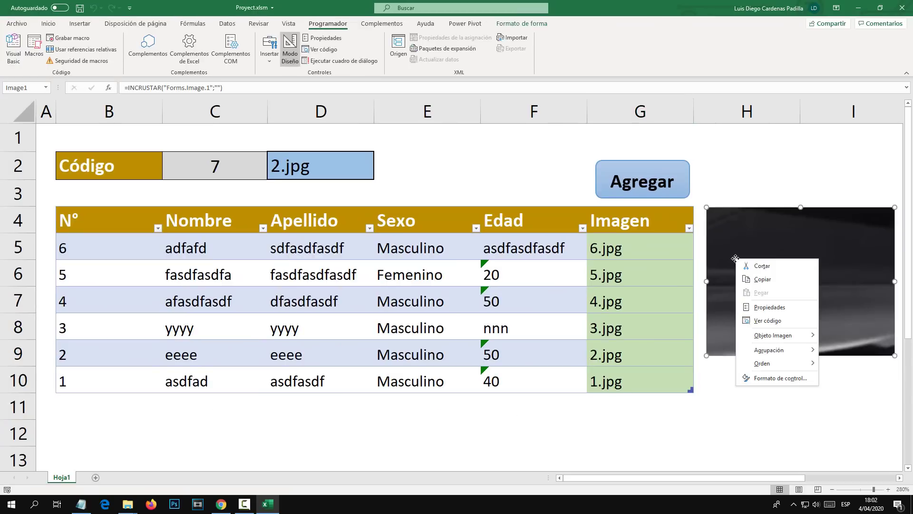
left_click(769, 307)
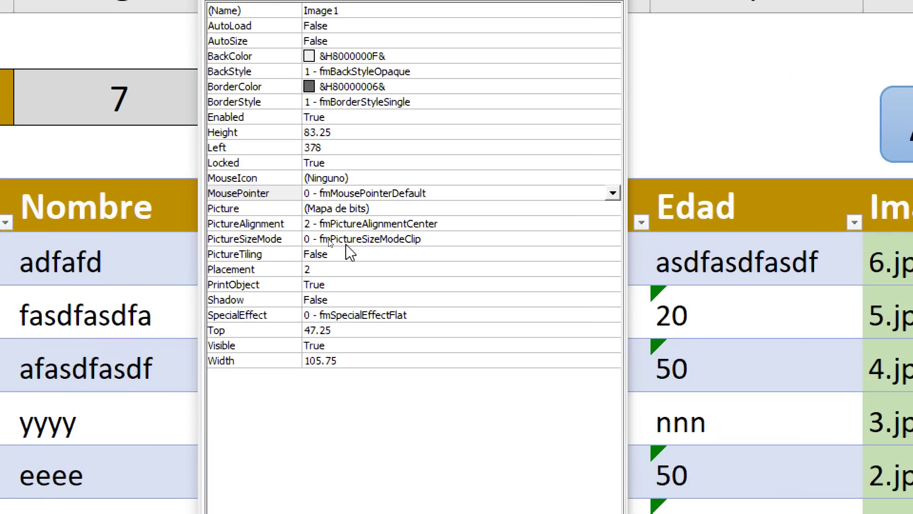
left_click(225, 242)
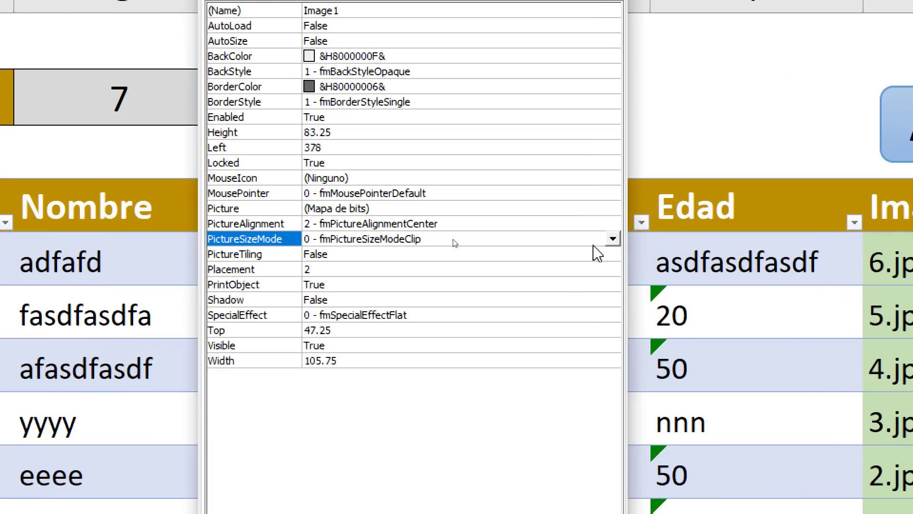
left_click(613, 239)
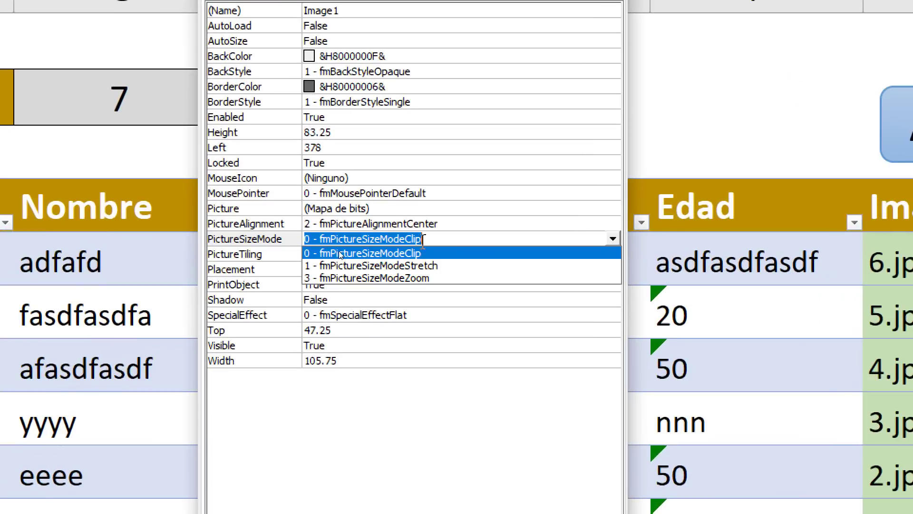
left_click(411, 279)
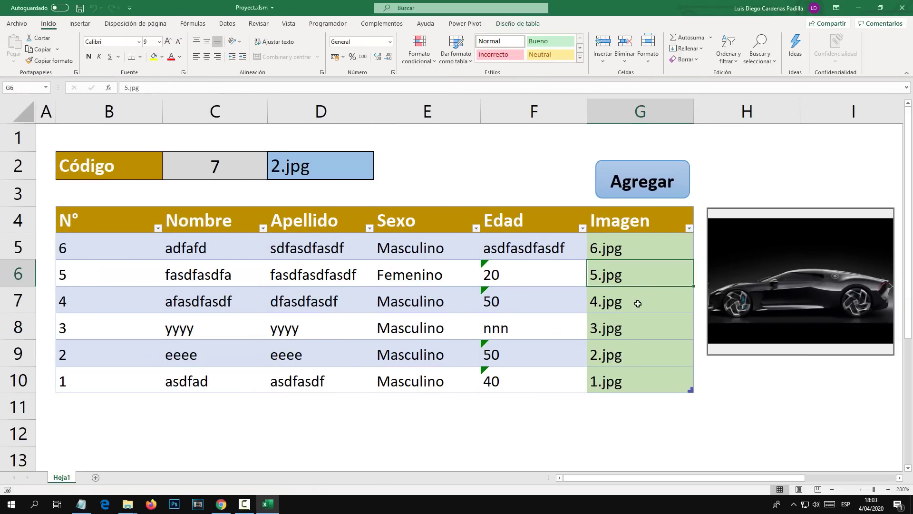
Test the 3.jpg and 1.jpg Imagen cells to confirm the whole car photo fits.
left_click(625, 327)
left_click(532, 282)
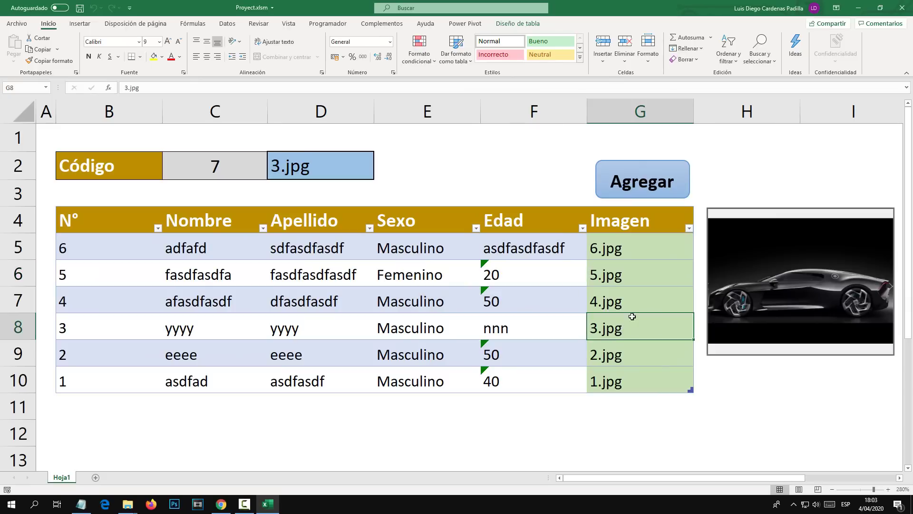
left_click(627, 382)
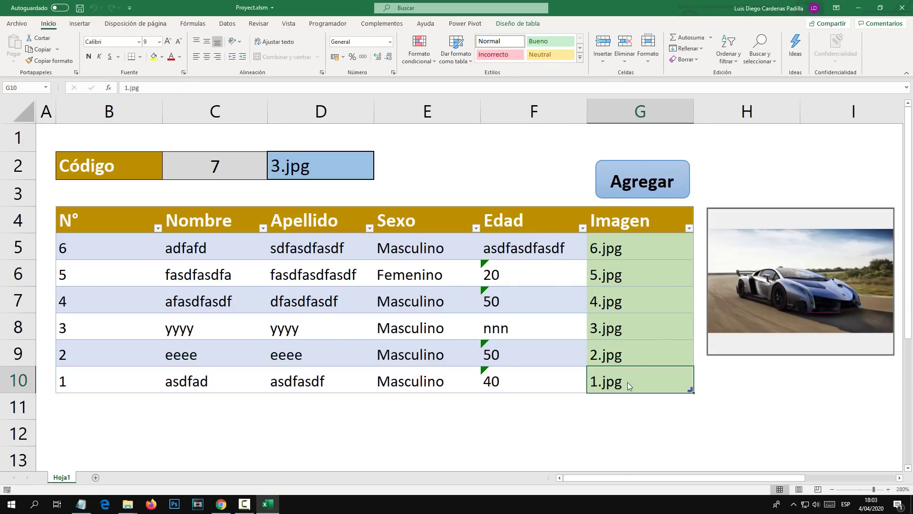
left_click(528, 283)
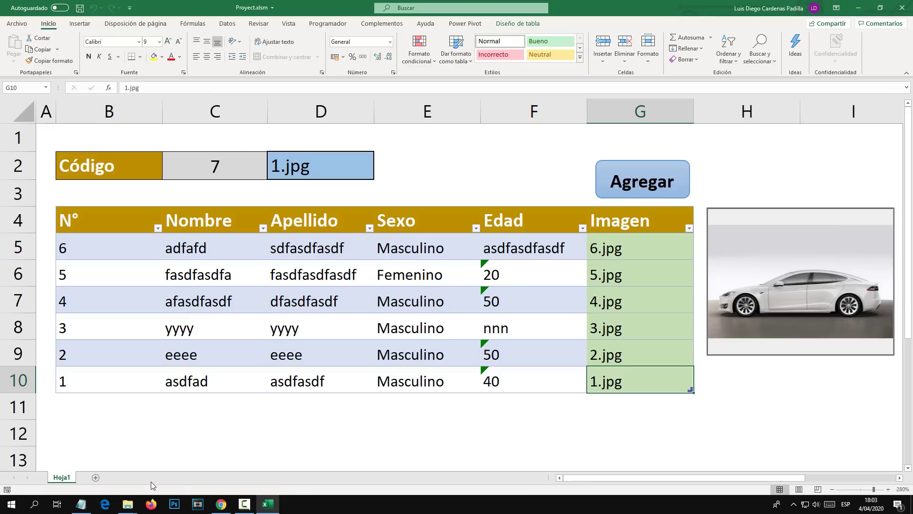
Delete the MsgBox (ru) line from Hoja1's macro and save the workbook.
right_click(63, 481)
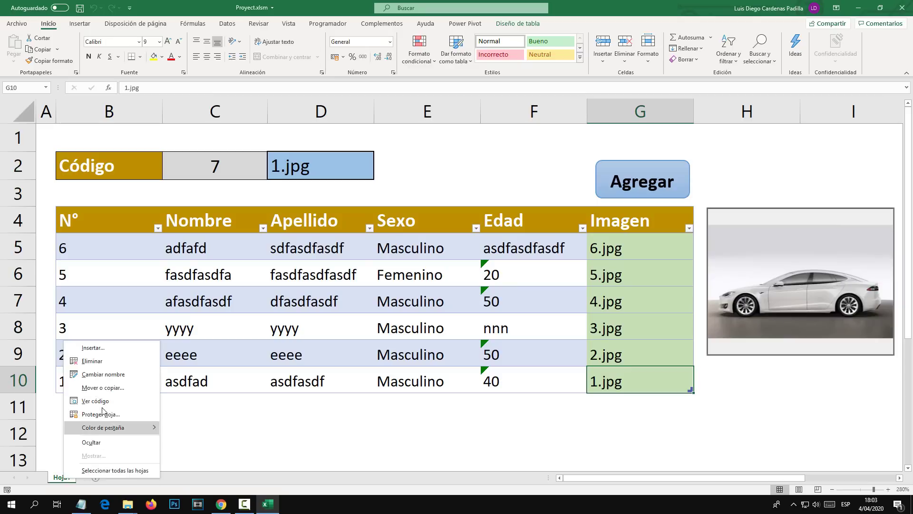
left_click(91, 405)
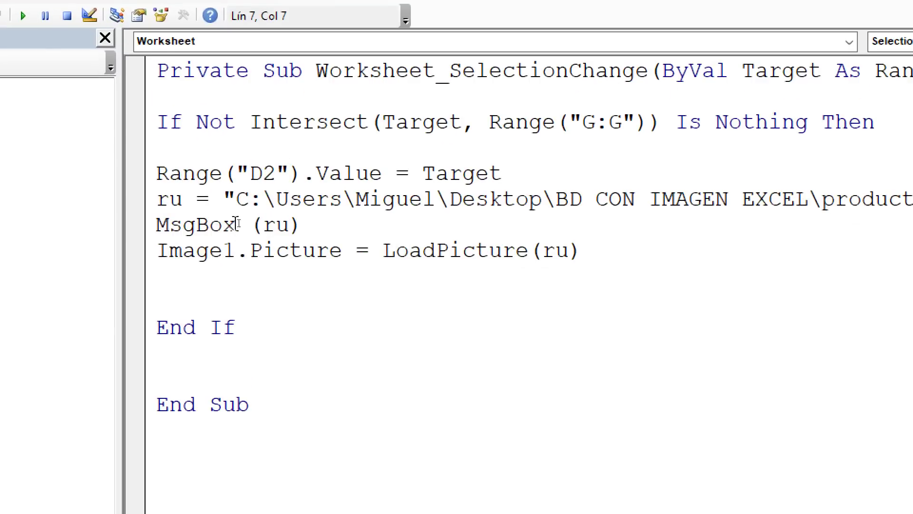
left_click_drag(265, 223, 181, 221)
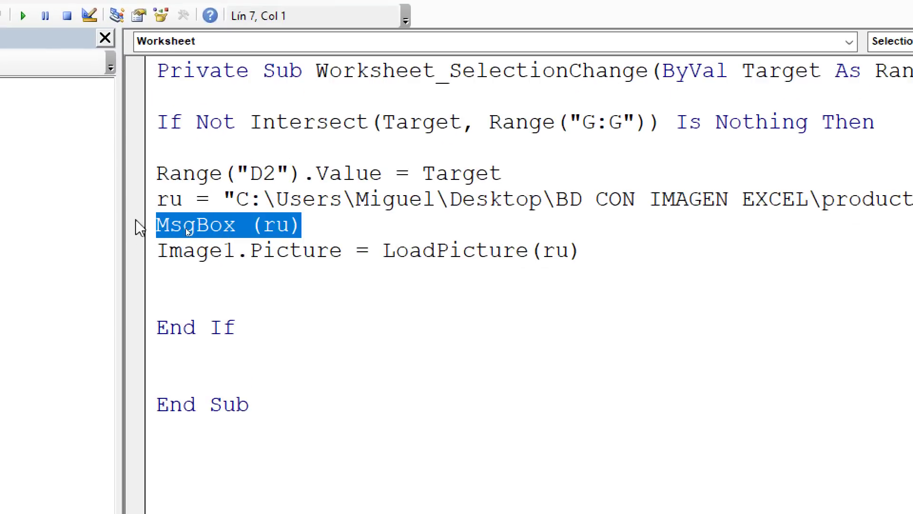
key("Delete")
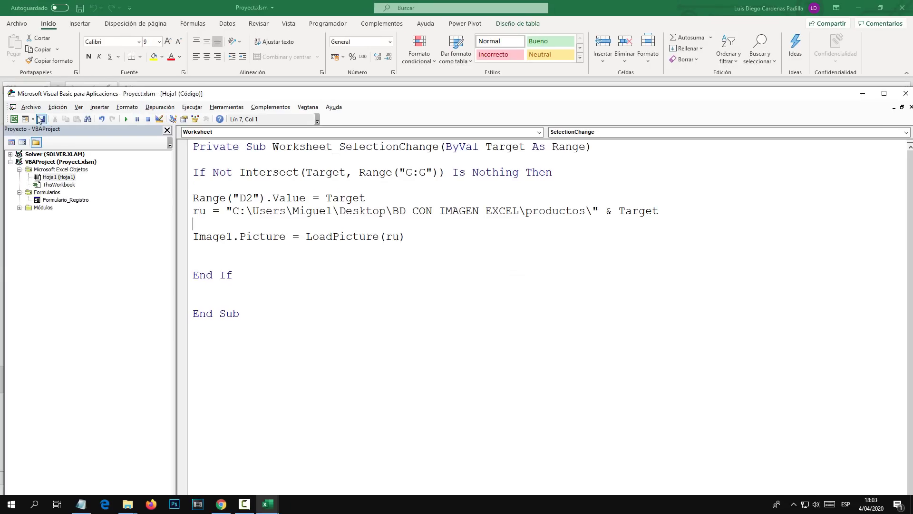
left_click(41, 119)
Back on the worksheet, check that the 6.jpg and 5.jpg photos load directly.
key("alt+F11")
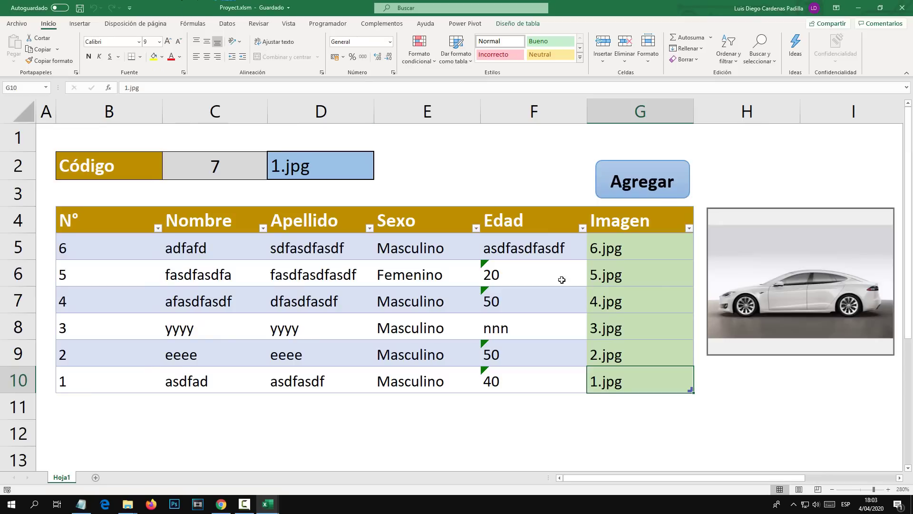
left_click(612, 249)
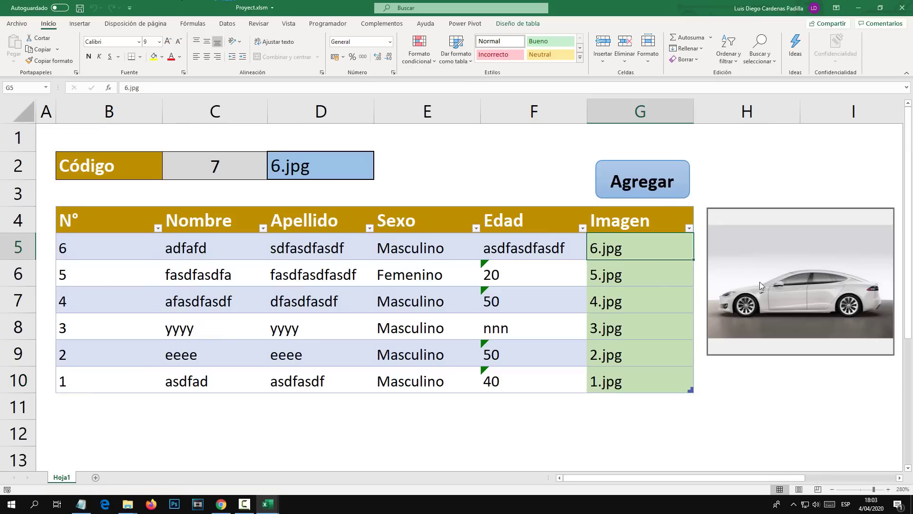
left_click(663, 276)
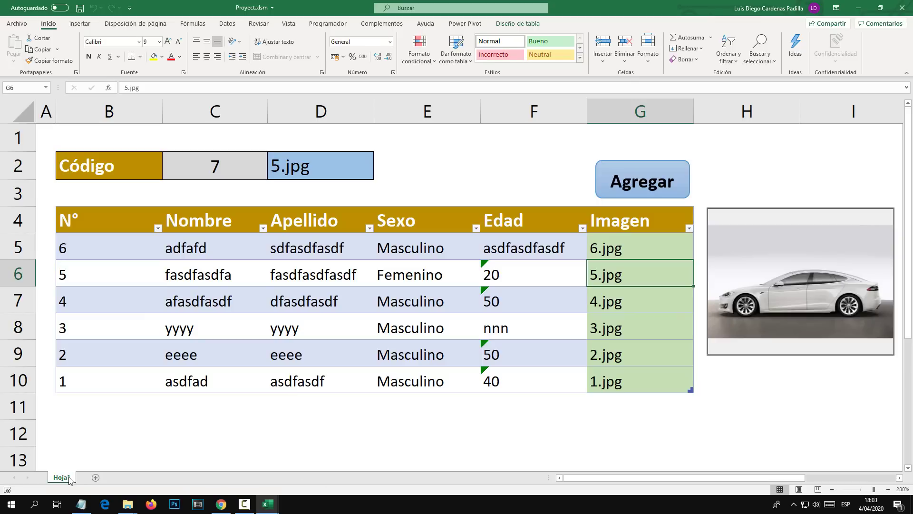
Open the Hoja1 sheet's code via Ver código and move the editor aside.
key("super")
key("super")
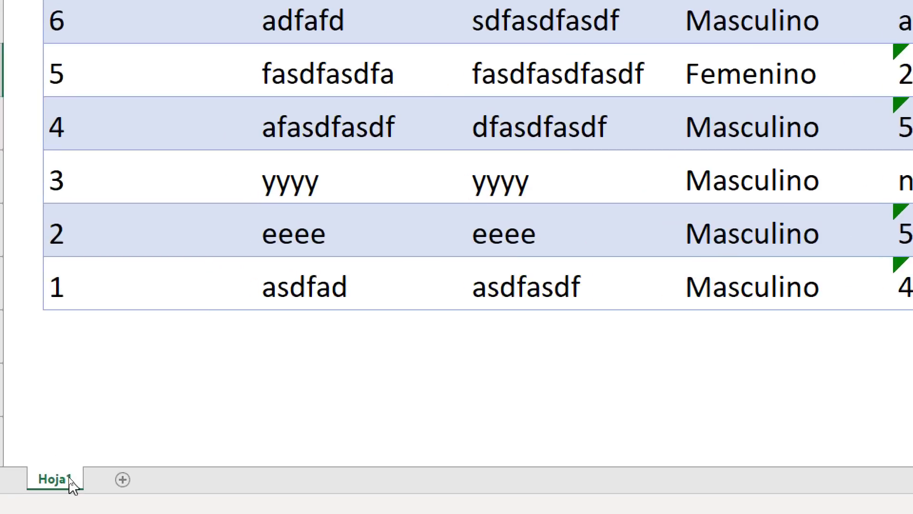
right_click(56, 476)
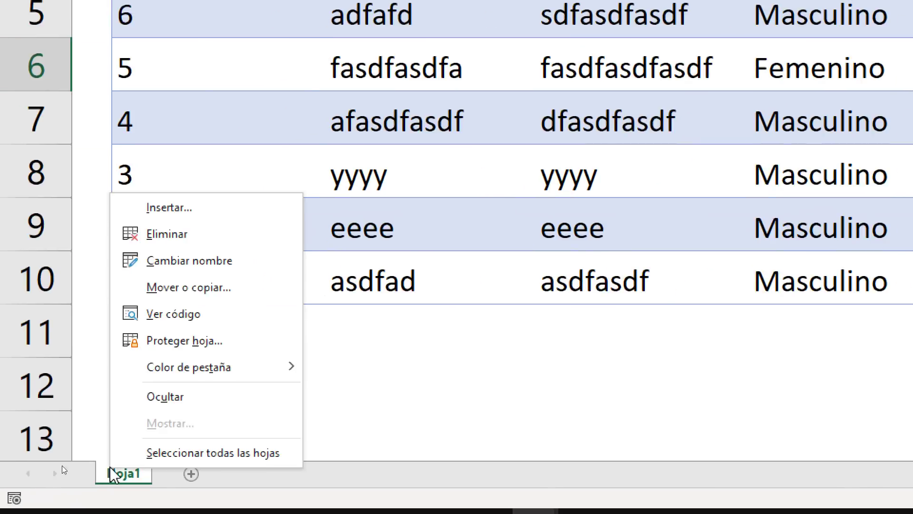
left_click(176, 317)
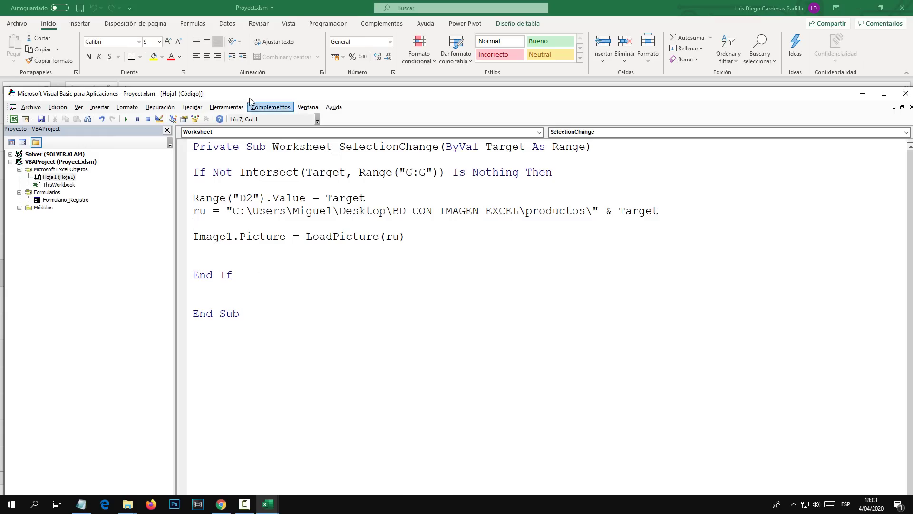
left_click_drag(249, 95, 379, 87)
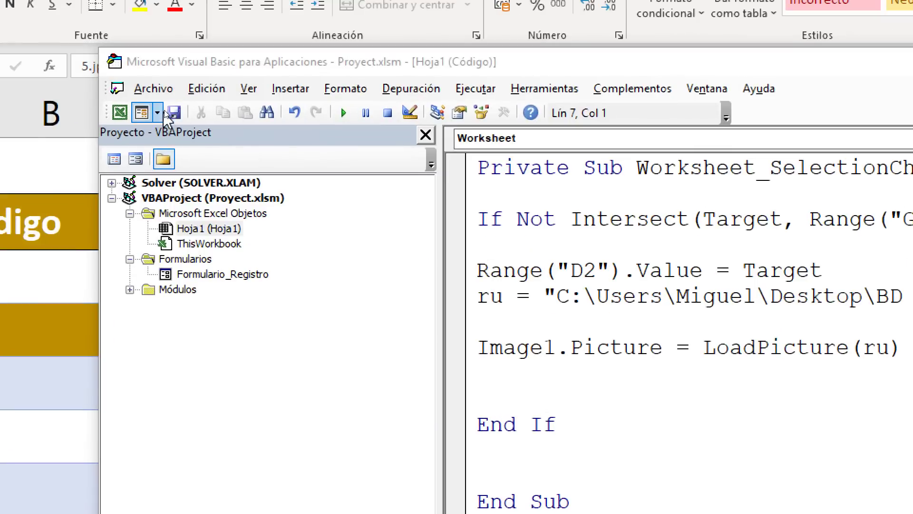
Insert a new UserForm into the VBA project and select UserForm1.
left_click(157, 112)
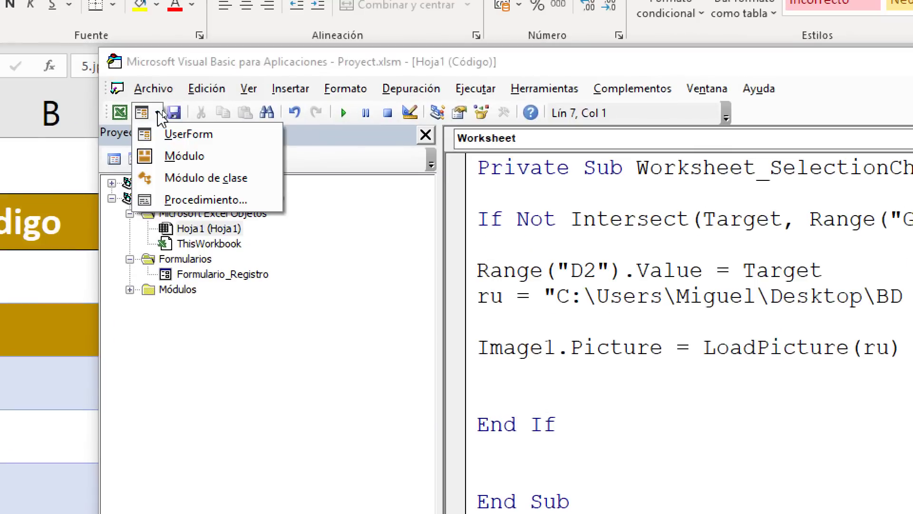
left_click(171, 132)
left_click(203, 289)
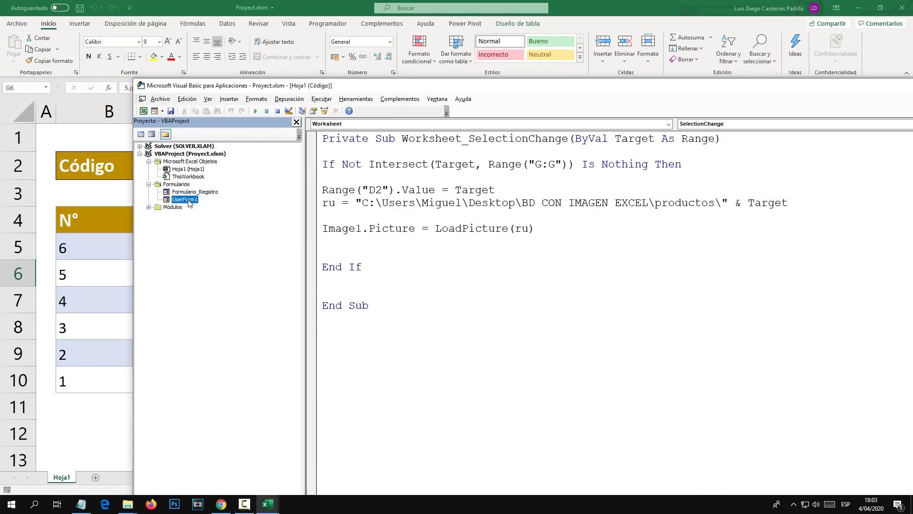
Show the Properties window for UserForm1 and move it off the code.
right_click(190, 203)
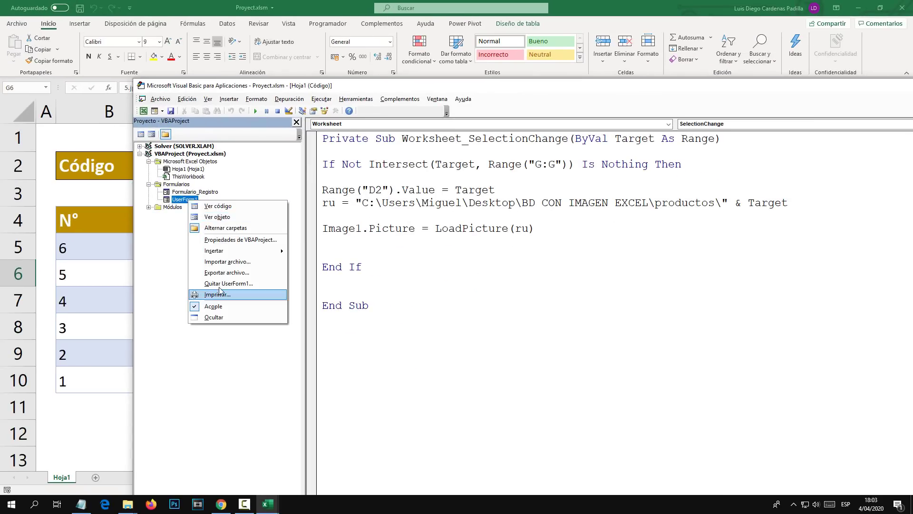
left_click(182, 200)
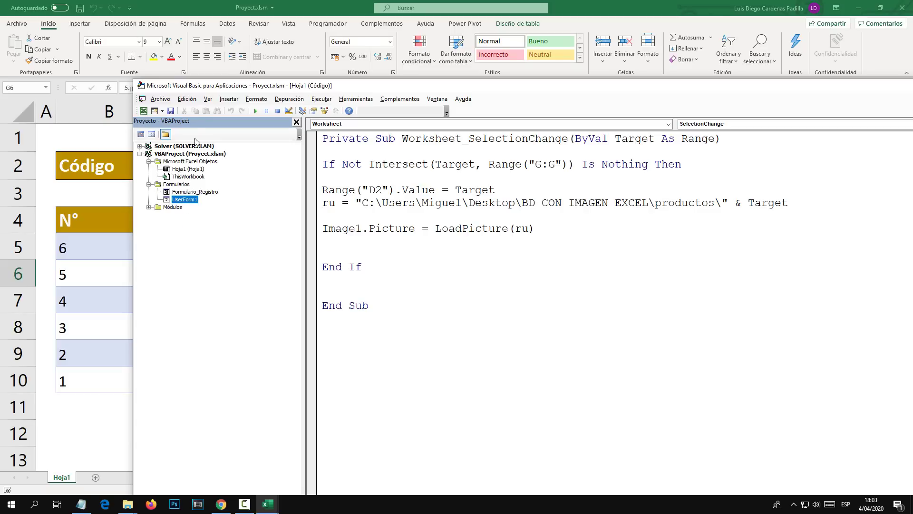
left_click(208, 99)
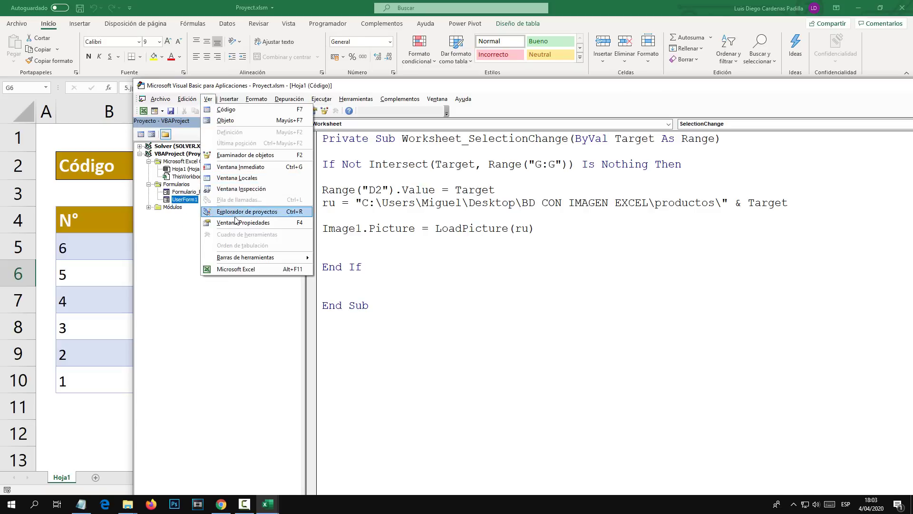
left_click(242, 223)
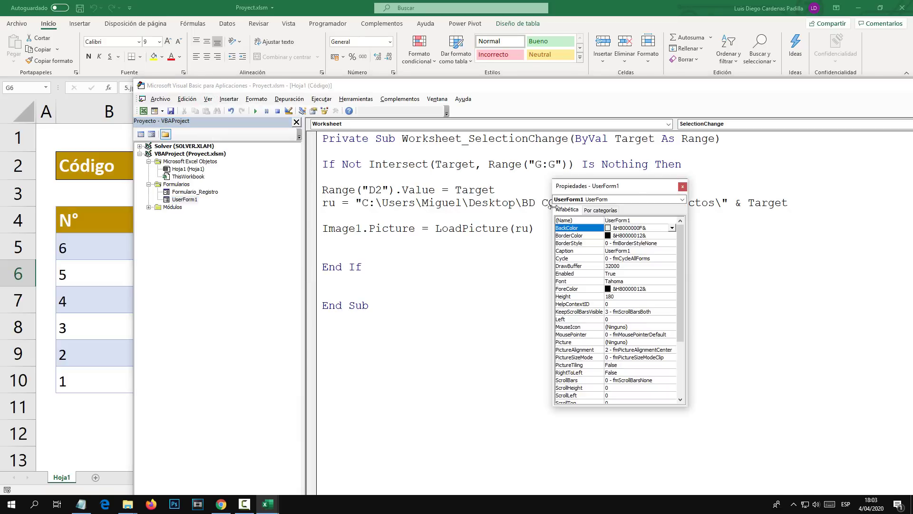
left_click_drag(578, 190, 121, 242)
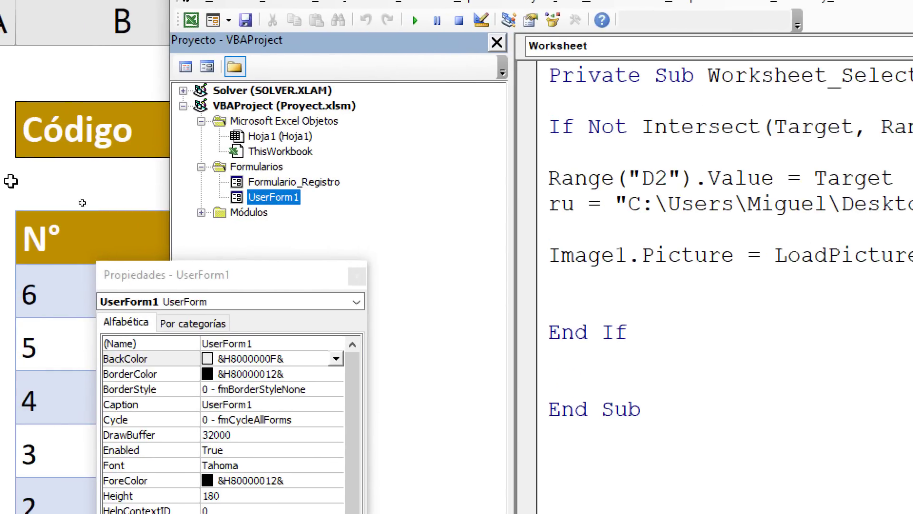
Set the form's (Name) property to Ampliacion.
left_click(255, 345)
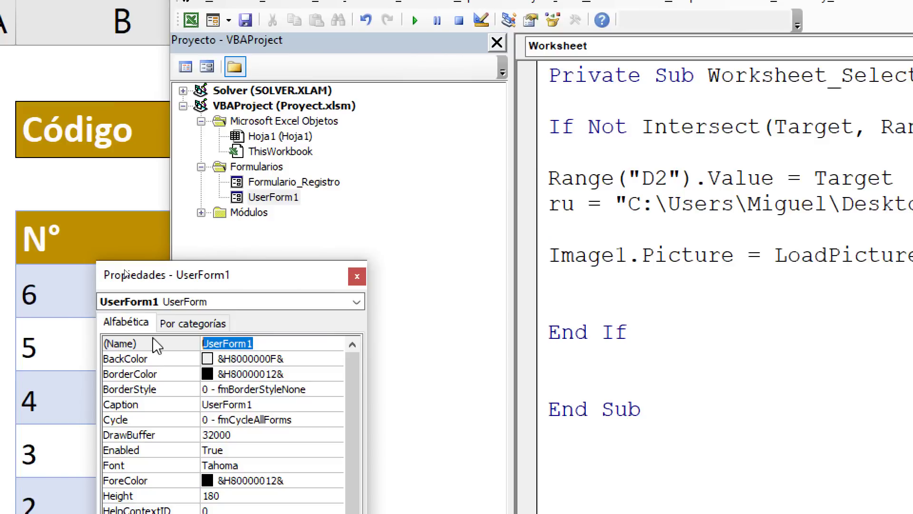
type("Aplia")
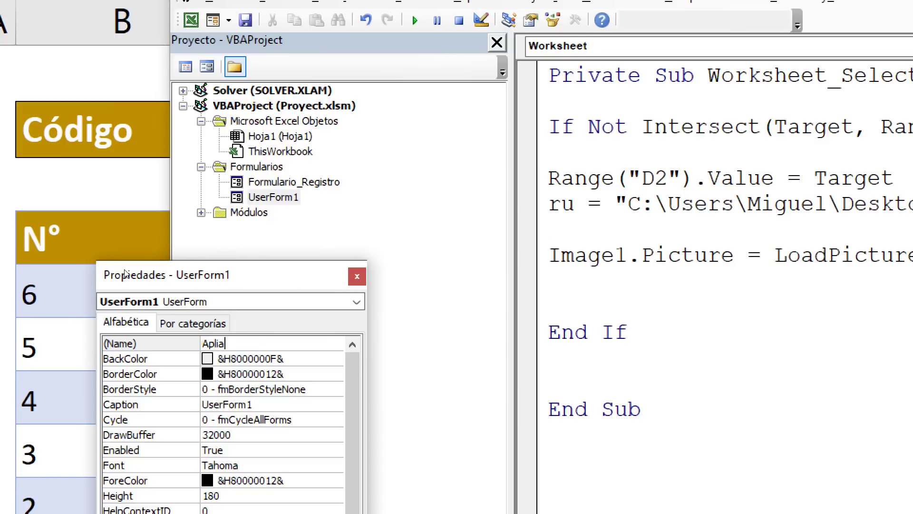
type("cion")
key("BackSpace")
key("BackSpace")
key("BackSpace")
type("pliacion")
key("Return")
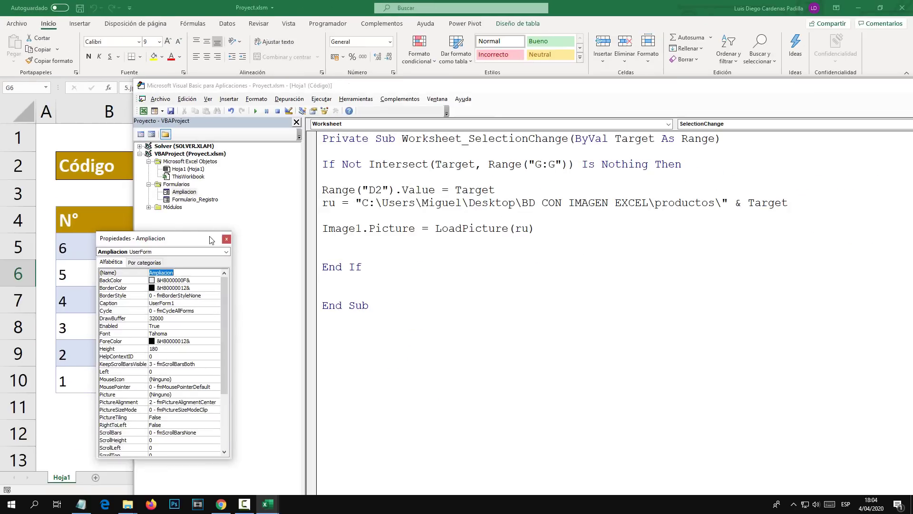
Close Properties, open the Ampliacion form designer and enlarge the form.
left_click(226, 238)
double_click(190, 195)
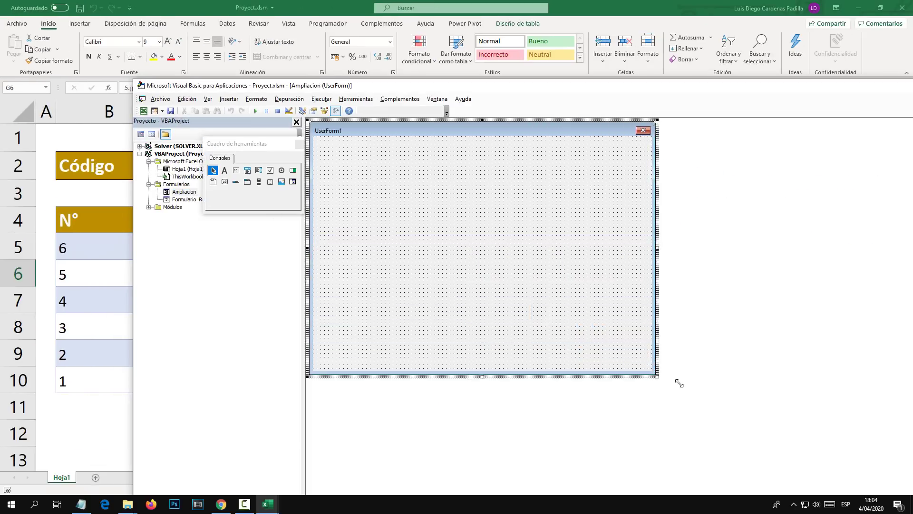
left_click_drag(481, 258, 766, 417)
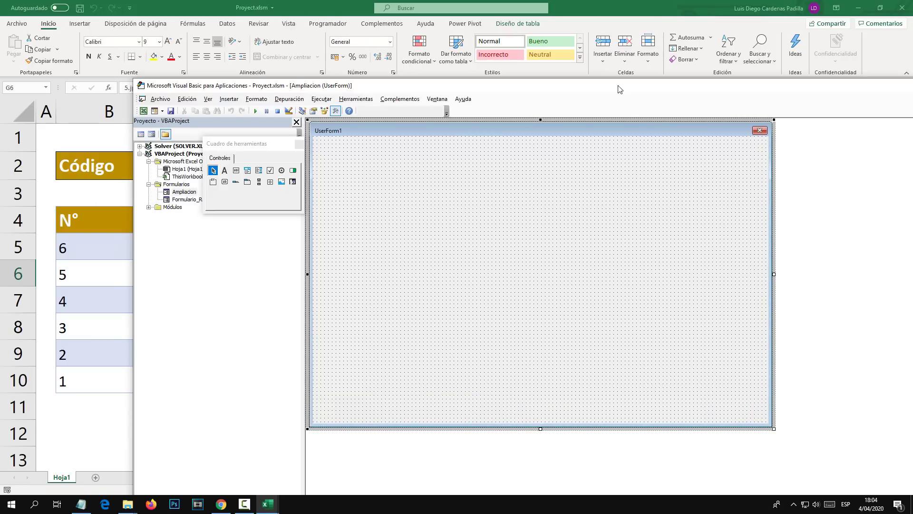
left_click_drag(611, 85, 545, 51)
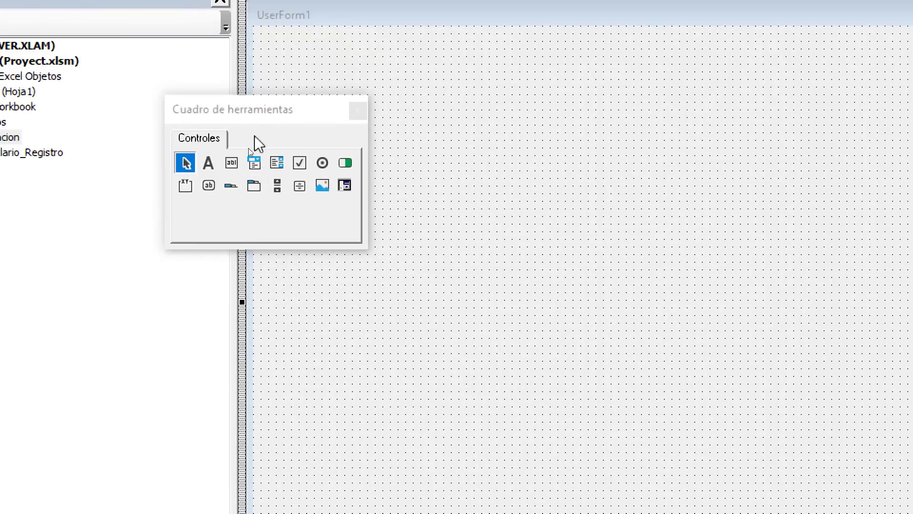
Draw a large Image control across most of the Ampliacion form.
left_click_drag(257, 112, 110, 92)
left_click(172, 163)
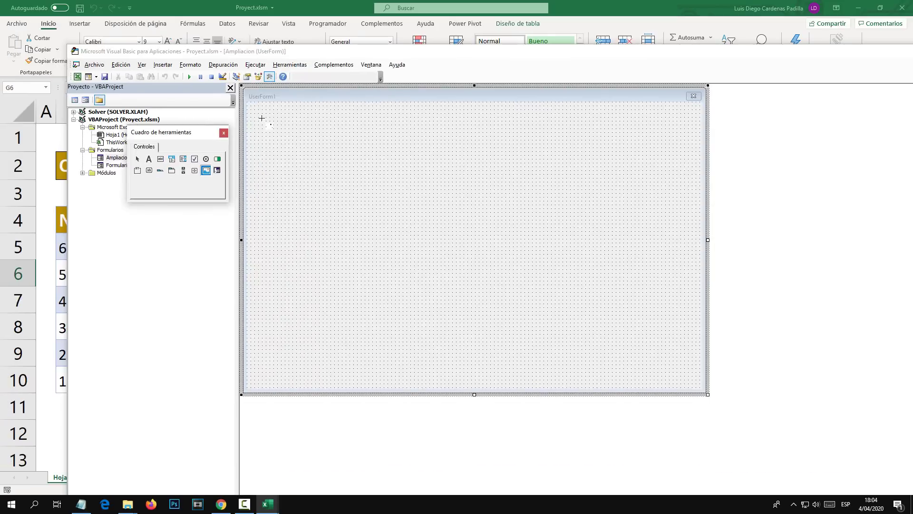
left_click_drag(262, 117, 685, 366)
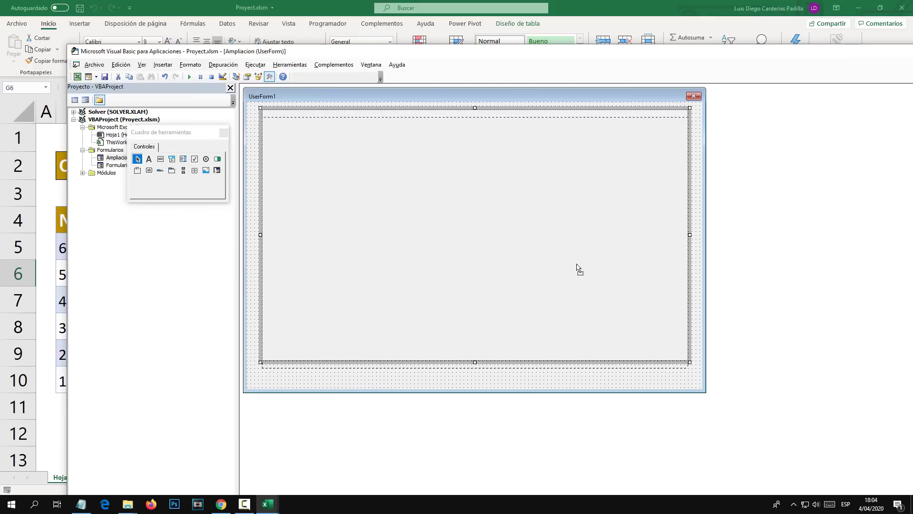
left_click_drag(575, 255, 577, 267)
left_click(695, 235)
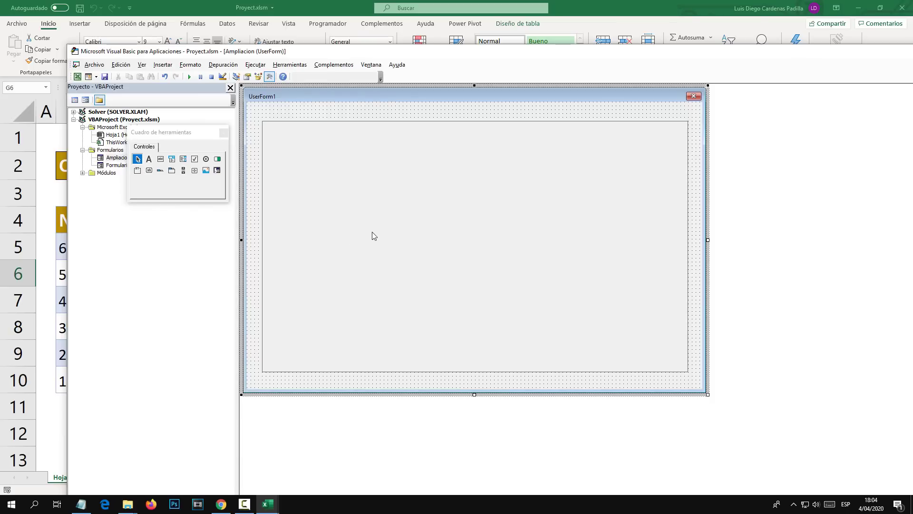
Open Image1's code, then return to the form design and select the form.
left_click(357, 222)
double_click(358, 221)
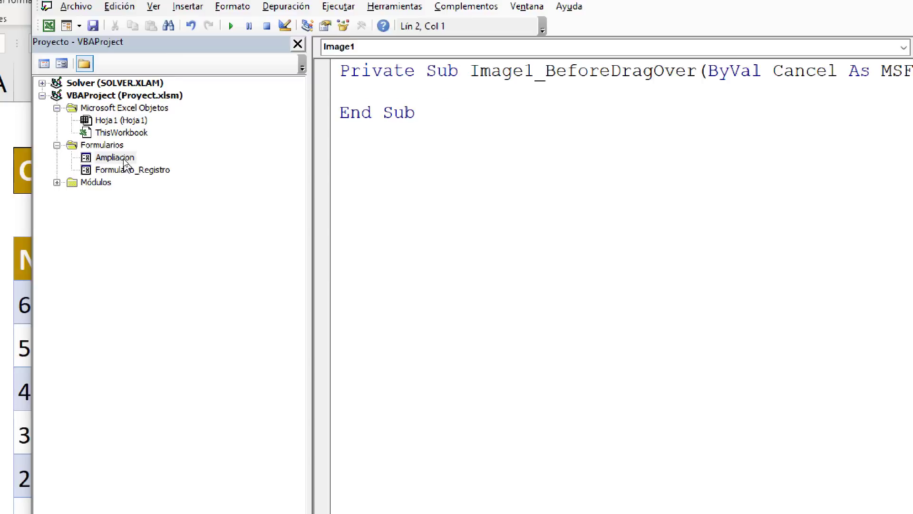
double_click(122, 159)
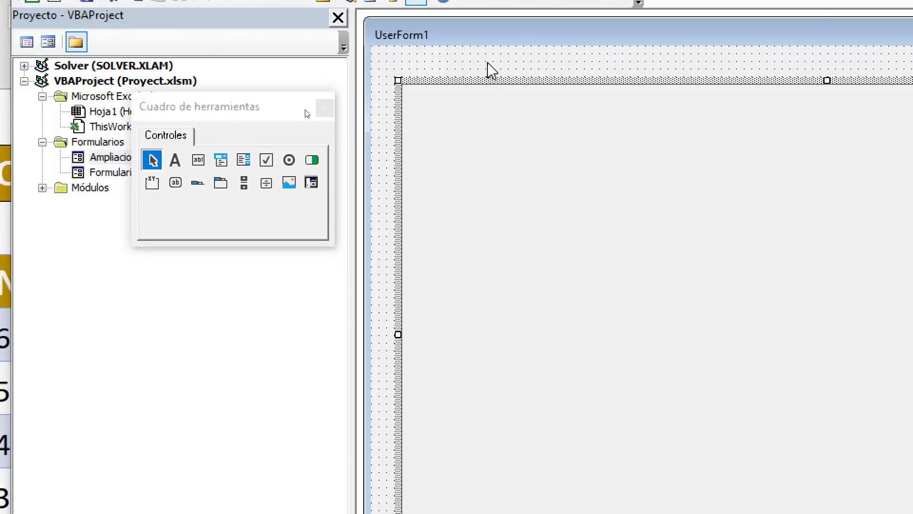
left_click(490, 67)
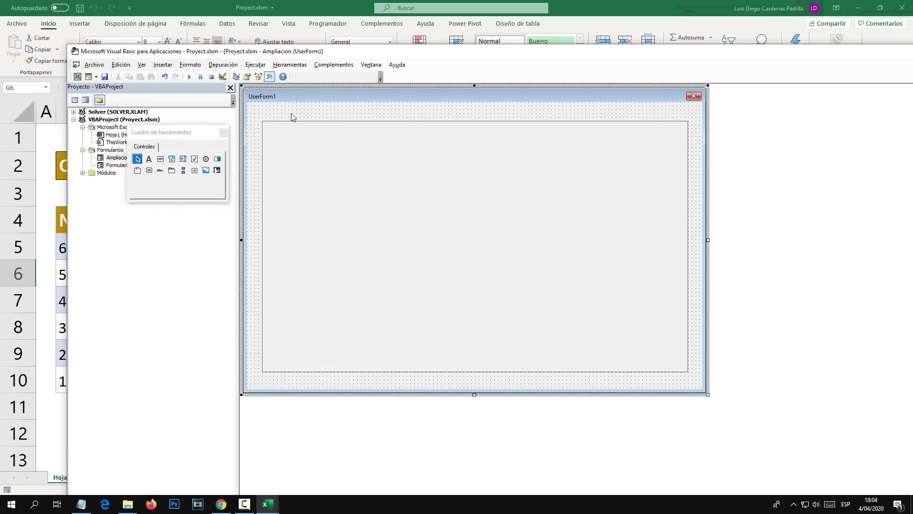
Open the form's code and delete the unwanted Image1_BeforeDragOver procedure.
double_click(291, 111)
mouse_move(303, 130)
left_mouse_down()
mouse_move(256, 130)
mouse_move(257, 104)
left_mouse_up()
key("Delete")
left_click(298, 141)
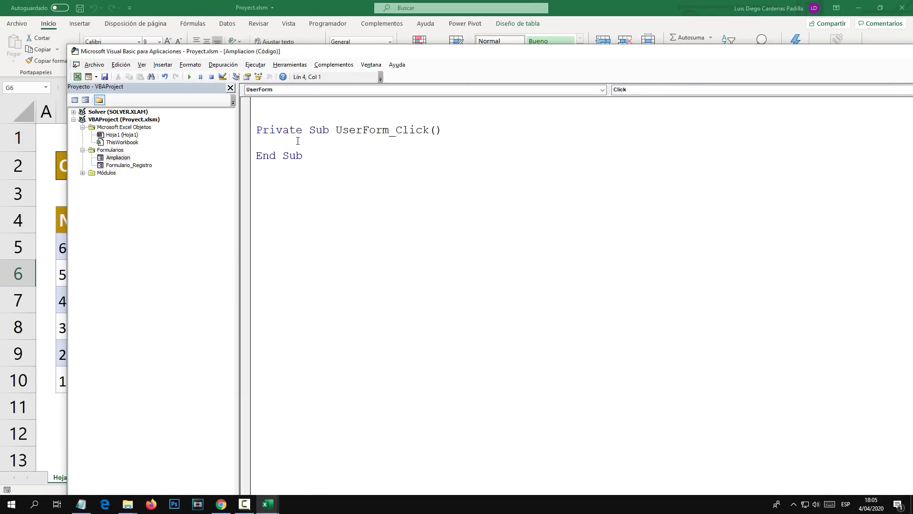
key("Return")
key("Return")
key("Return")
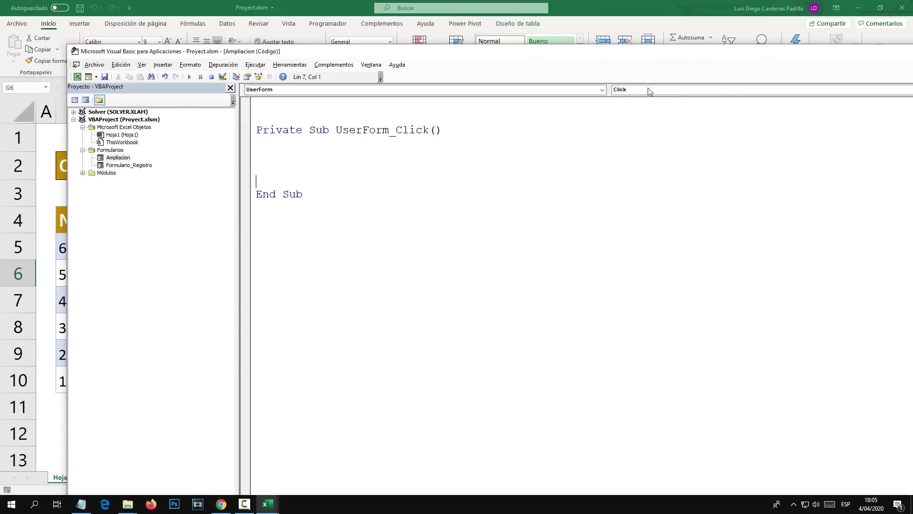
Add a UserForm_Activate procedure, delete UserForm_Click, and tidy the blank lines.
left_click(650, 90)
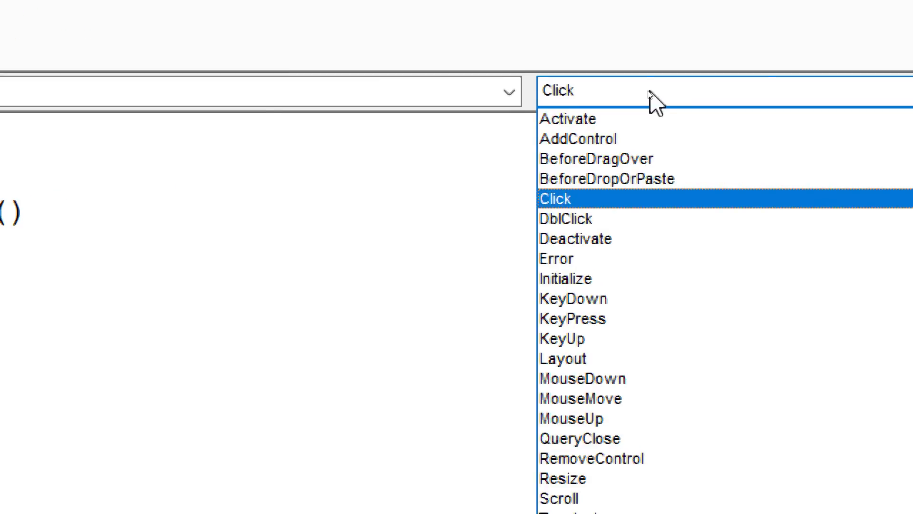
left_click(598, 120)
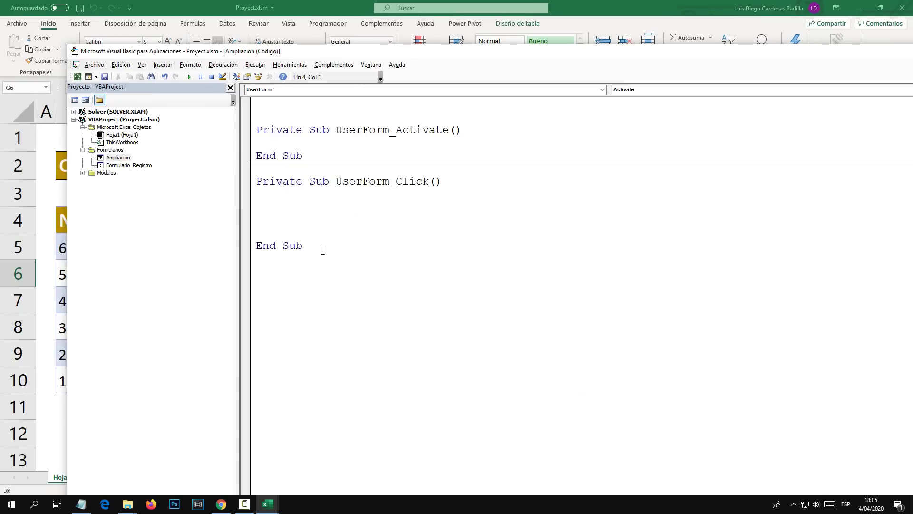
left_click_drag(323, 251, 251, 183)
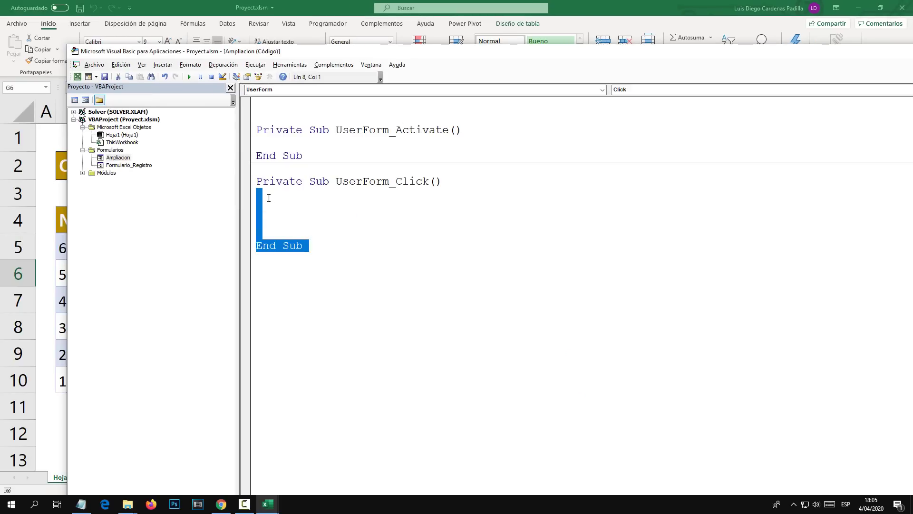
key("Delete")
left_click(279, 142)
key("Return")
key("Return")
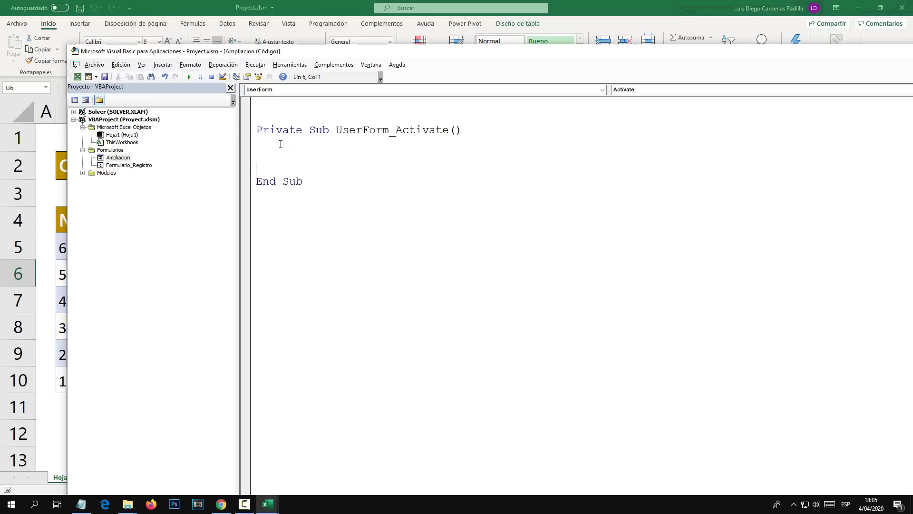
key("Return")
key("Return")
key("Return")
left_click(267, 114)
key("BackSpace")
key("Delete")
left_click(279, 132)
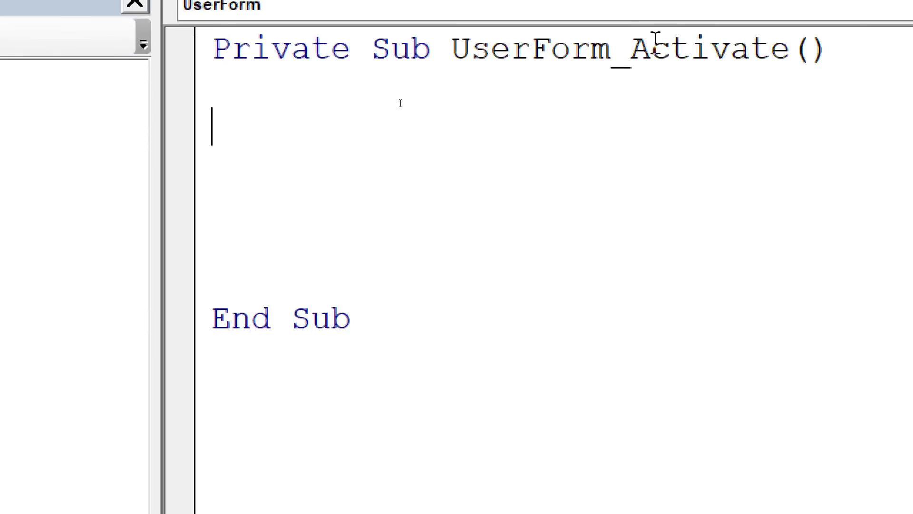
Write ru = "" inside the UserForm_Activate procedure.
left_click_drag(631, 51, 788, 51)
left_click(231, 111)
type("r")
type("u=\"")
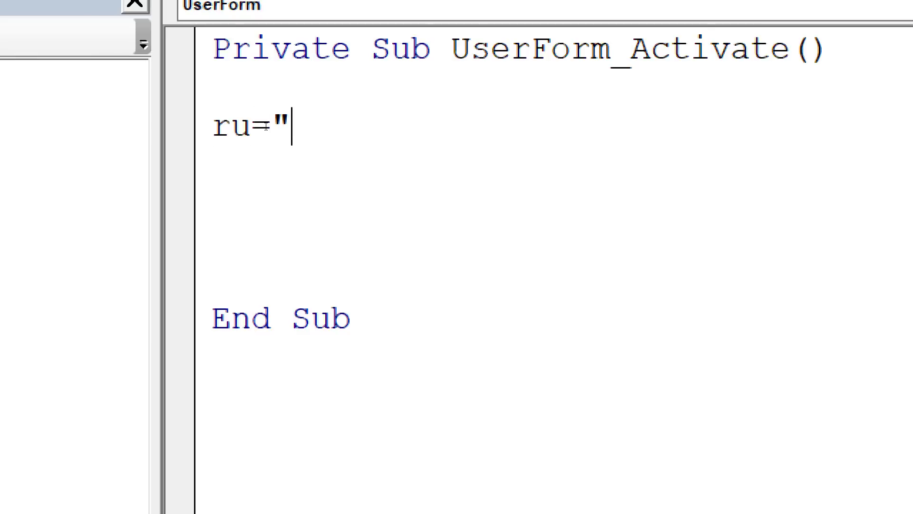
type("\"")
key("Down")
key("Left")
key("Left")
key("Left")
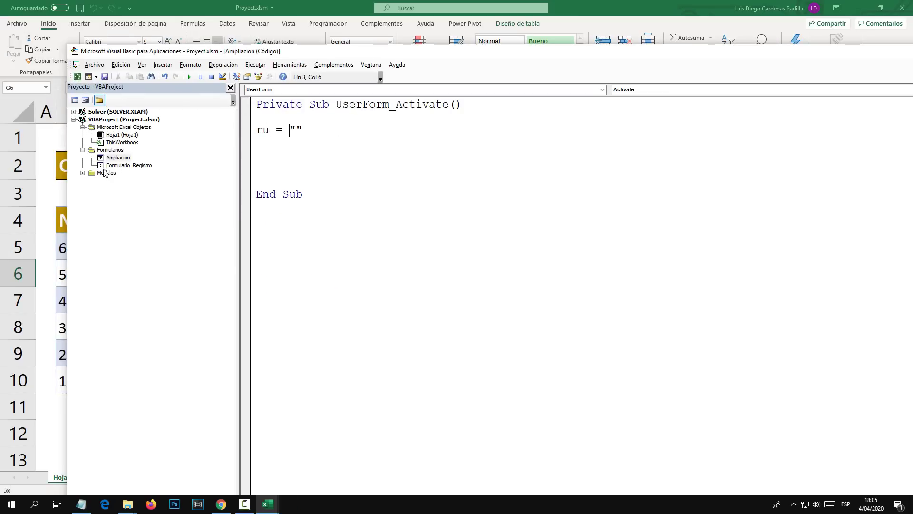
Select the ru productos path line in the Hoja1 sheet code.
double_click(125, 135)
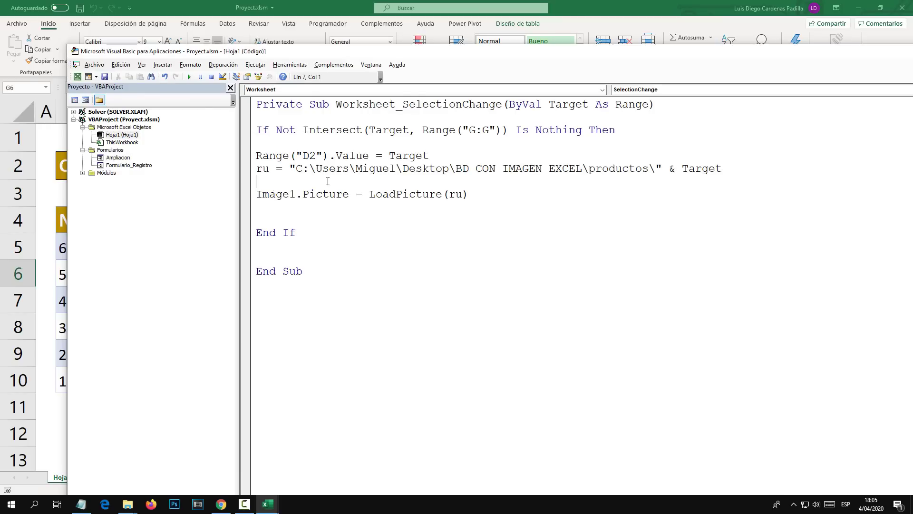
left_click_drag(290, 168, 733, 174)
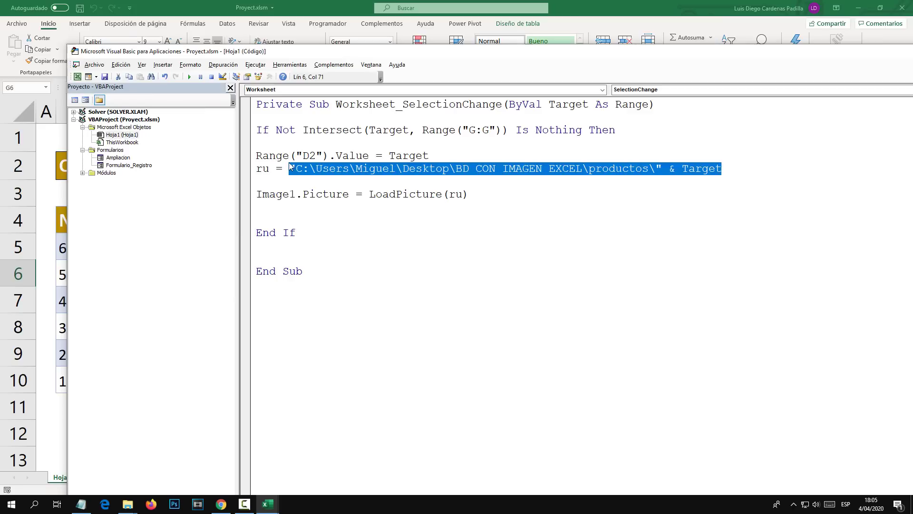
left_click(260, 168)
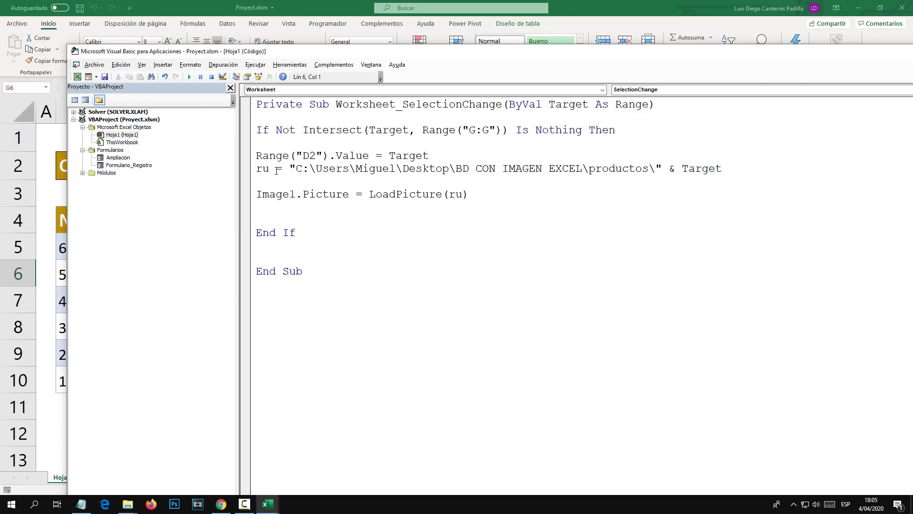
key("shift+End")
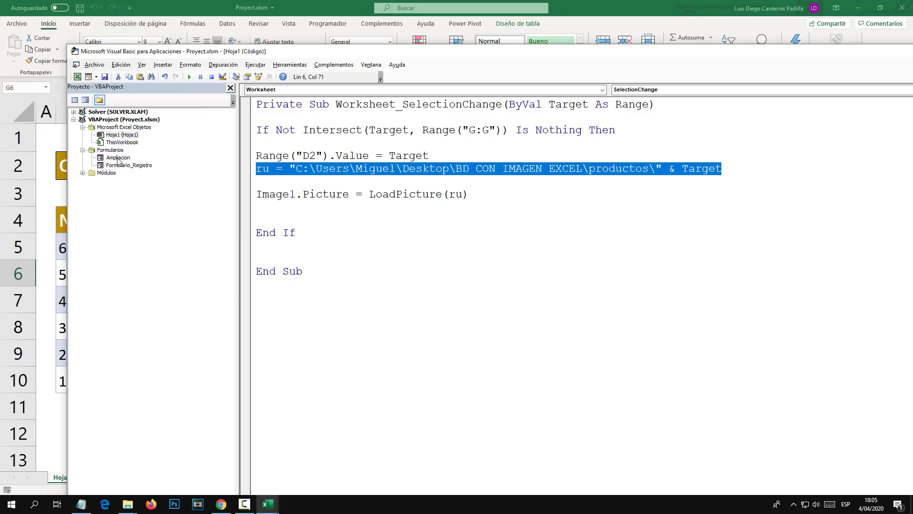
Paste the path line over ru = "" in Ampliacion's UserForm_Activate.
double_click(118, 158)
key("F7")
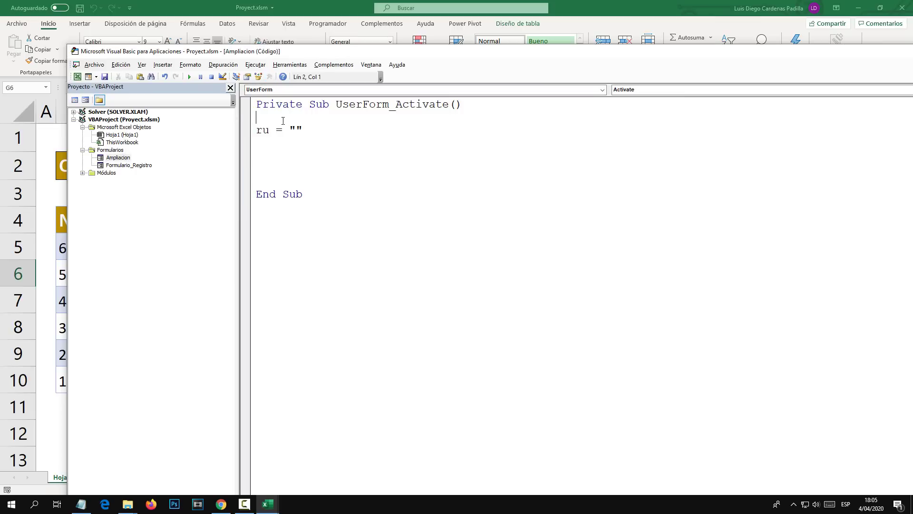
left_click_drag(307, 130, 255, 130)
type("ru = \"C:\\Users\\Miguel\\Desktop\\BD CON IMAGEN EXCEL\\productos\\\" & Target")
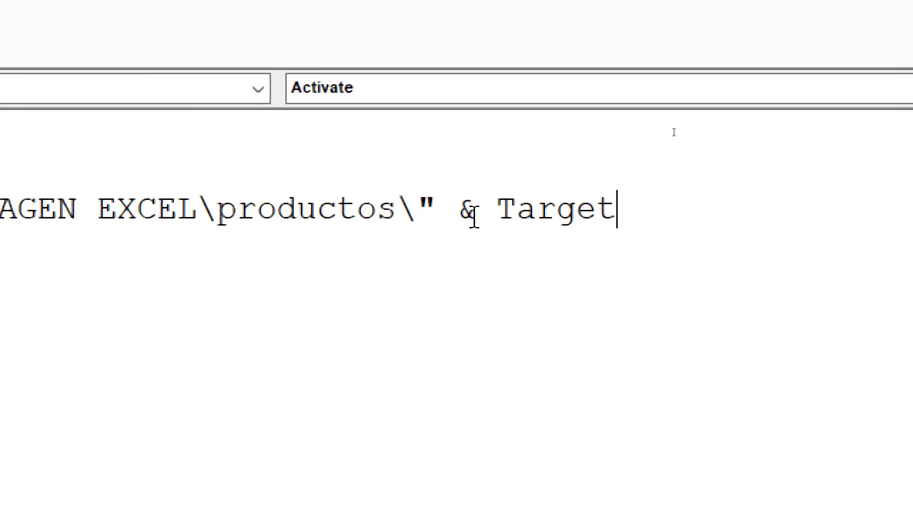
Select the word Target in the pasted line, then switch back to the worksheet.
left_click(476, 211)
left_click(511, 217, "shift")
left_click_drag(510, 217, 631, 218)
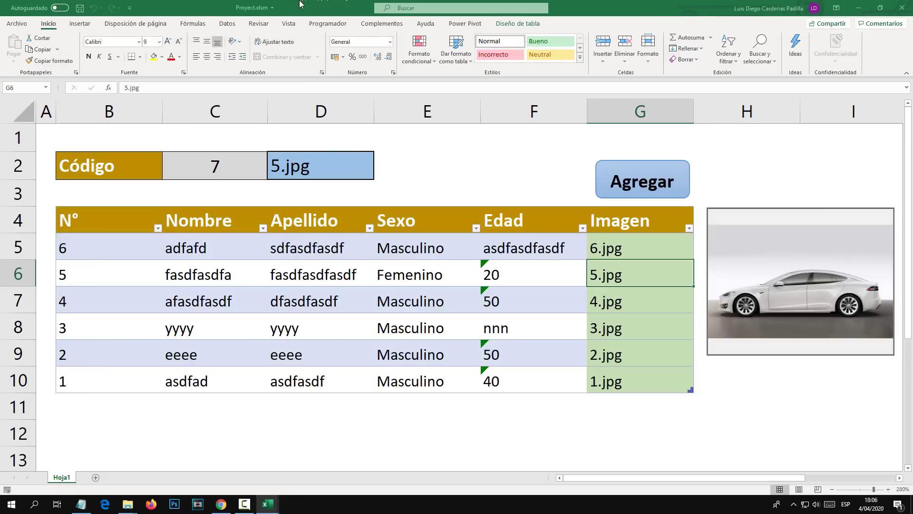
left_click(328, 5)
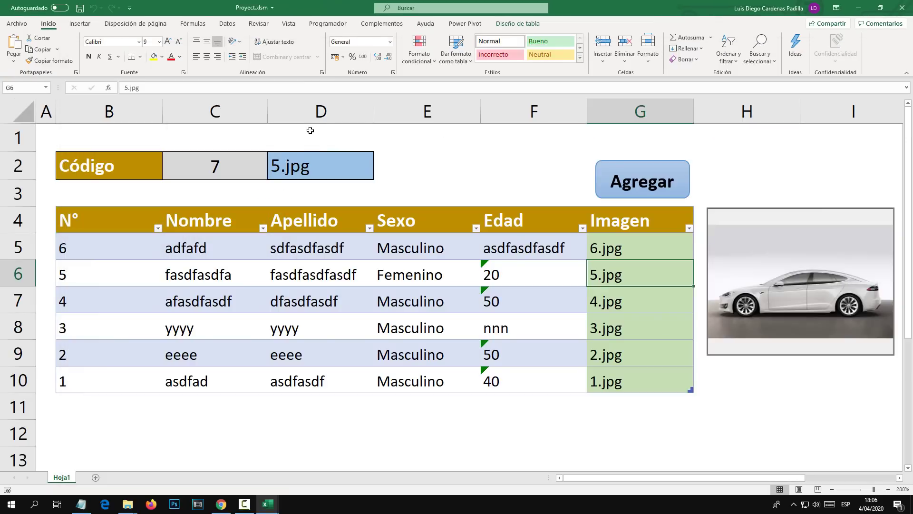
Test the picture from cell G9 and debug the resulting interruption.
left_click(303, 156)
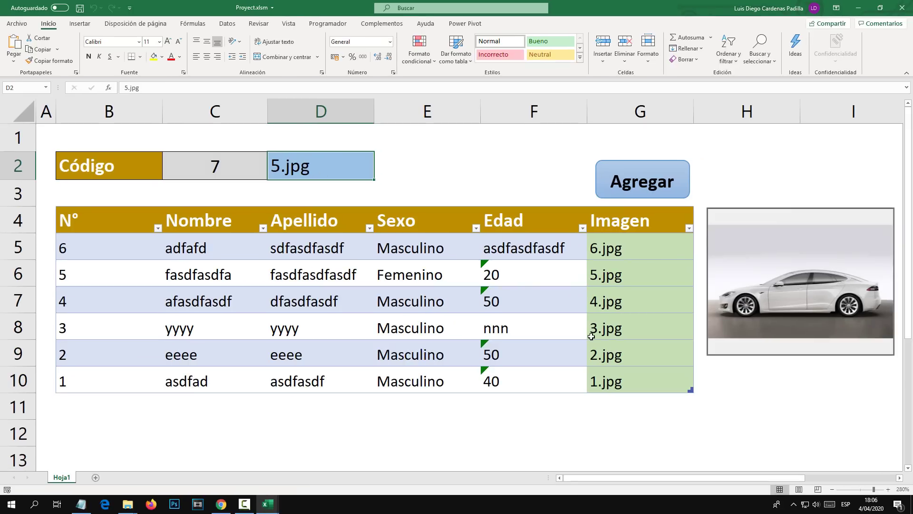
scroll(618, 355, "down", 1)
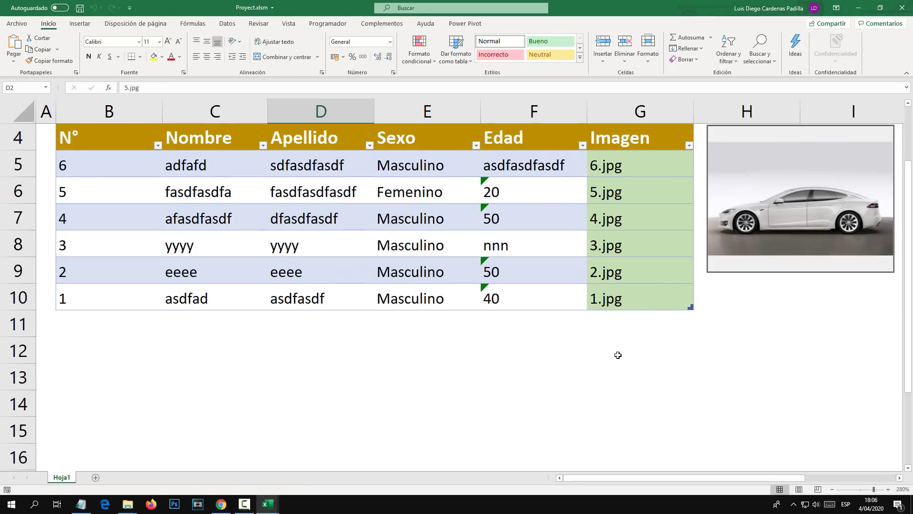
left_click(603, 282)
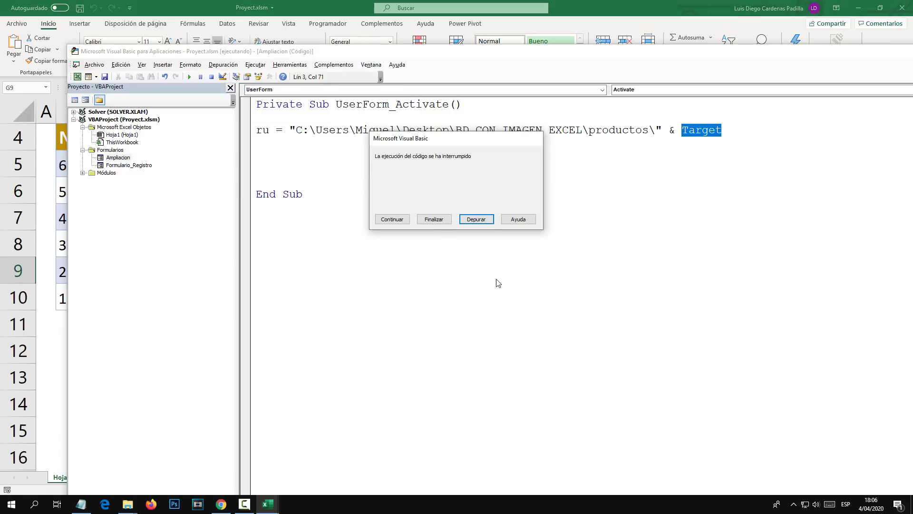
left_click(474, 219)
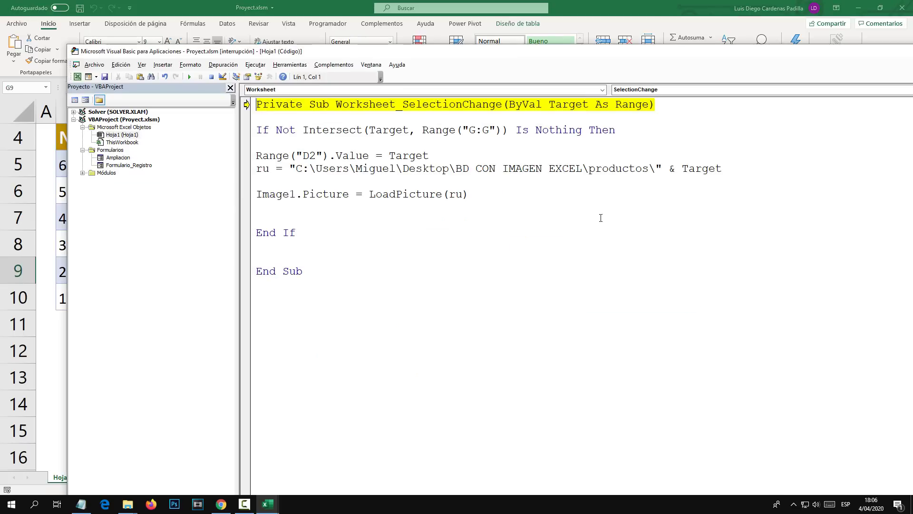
Delete & Target from the Ampliacion path line and return to the worksheet.
double_click(122, 158)
key("F7")
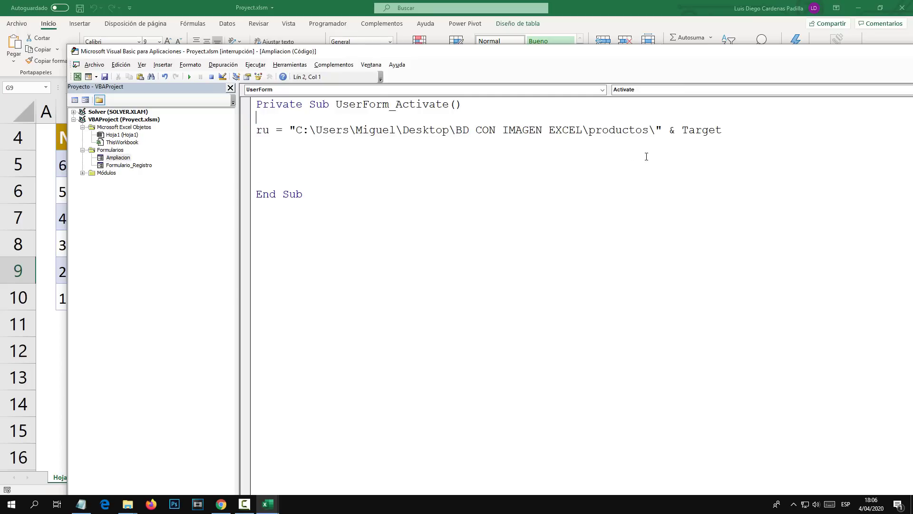
left_click_drag(727, 129, 668, 130)
key("Delete")
key("alt+F11")
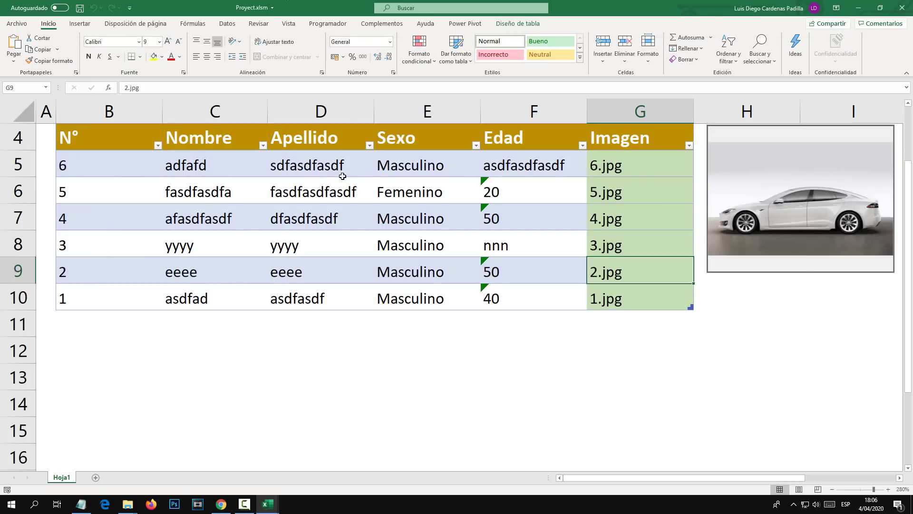
Test 4.jpg from cell G7, then stop the paused code and close the editor.
left_click(608, 303)
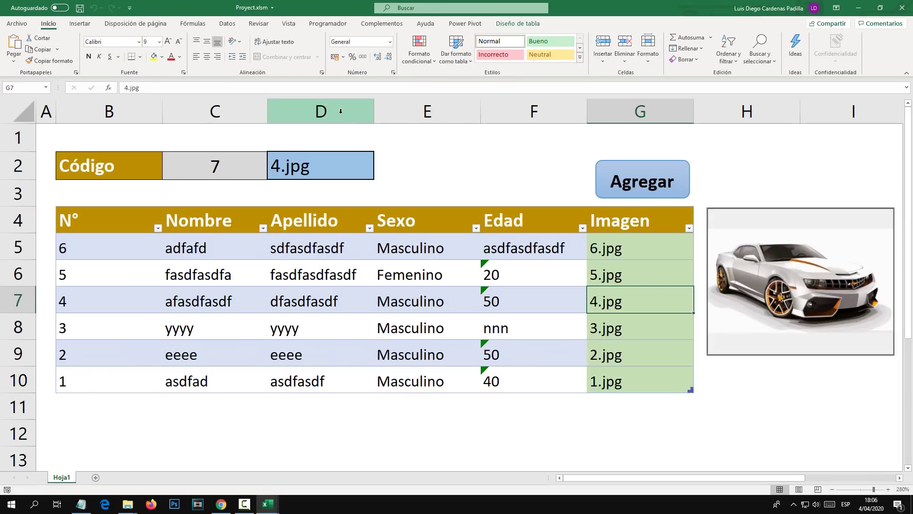
left_click(405, 142)
left_click(475, 219)
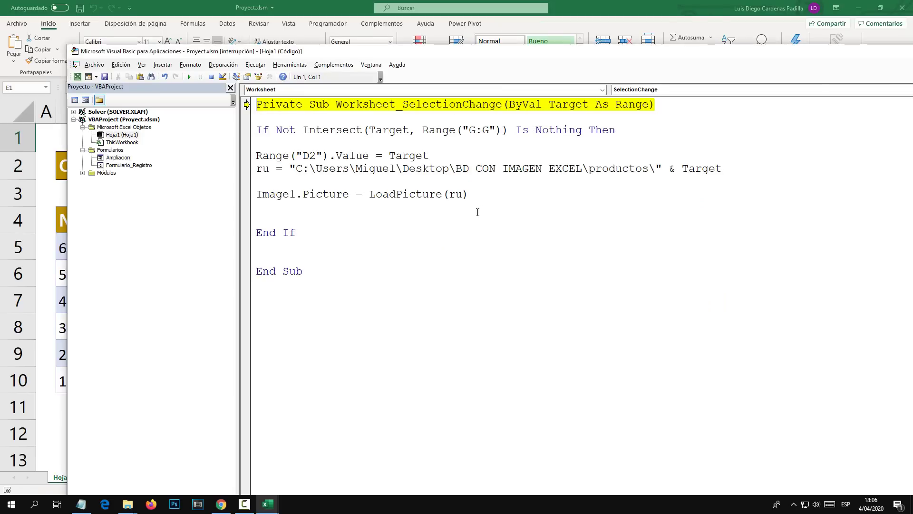
left_click(211, 76)
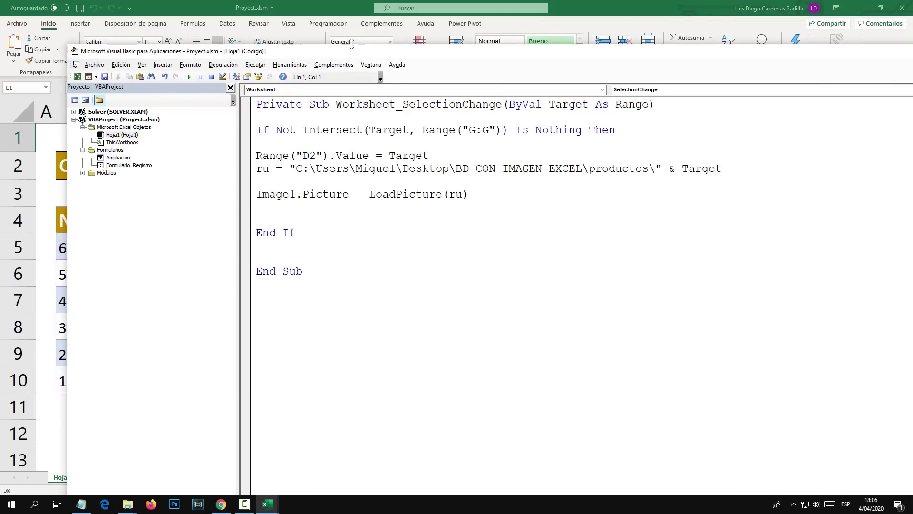
left_click_drag(364, 51, 226, 67)
left_click(832, 66)
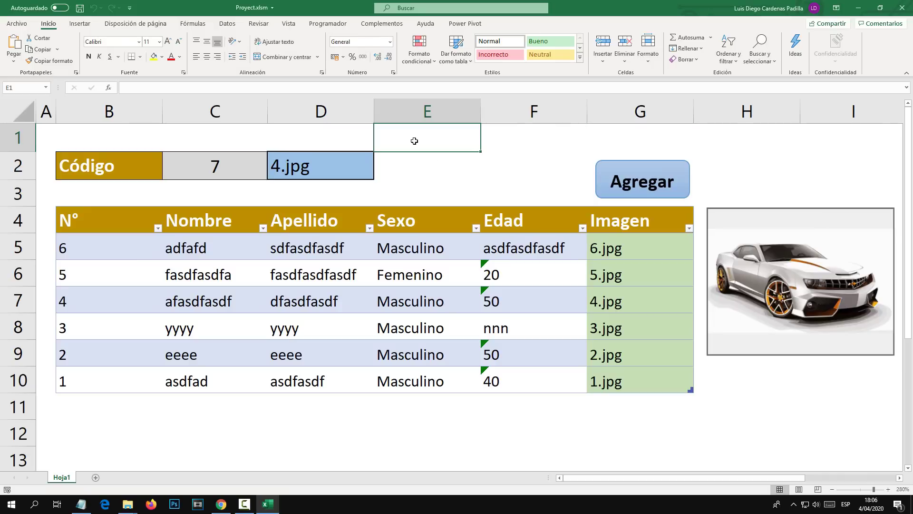
Show the 5.jpg picture from cell G6, then reopen the Hoja1 sheet code.
left_click(322, 164)
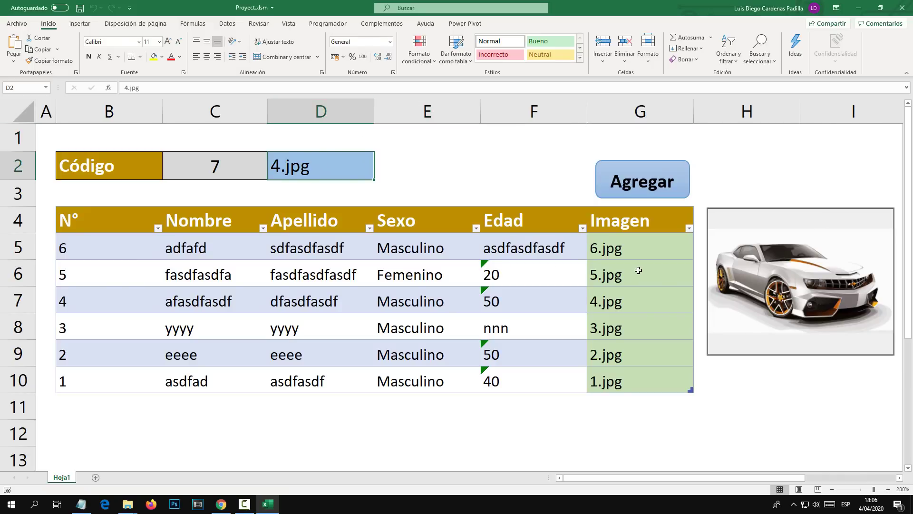
left_click(624, 276)
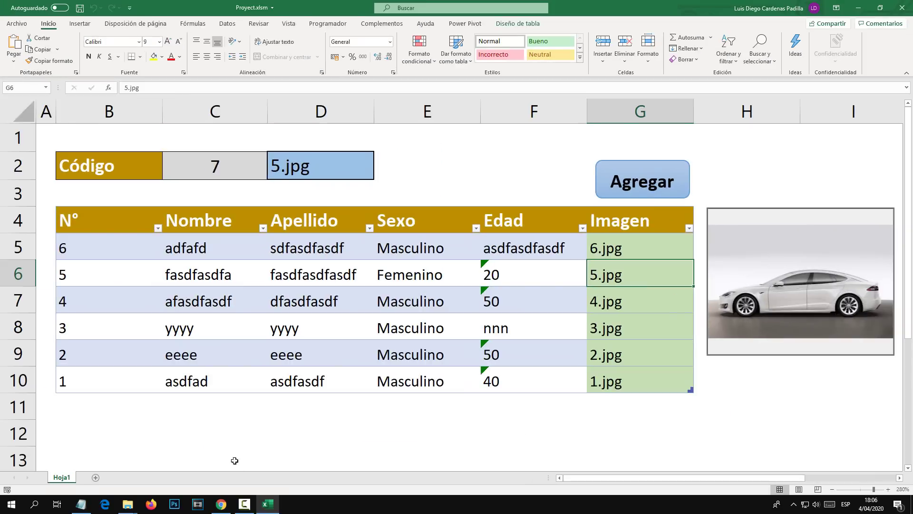
right_click(64, 479)
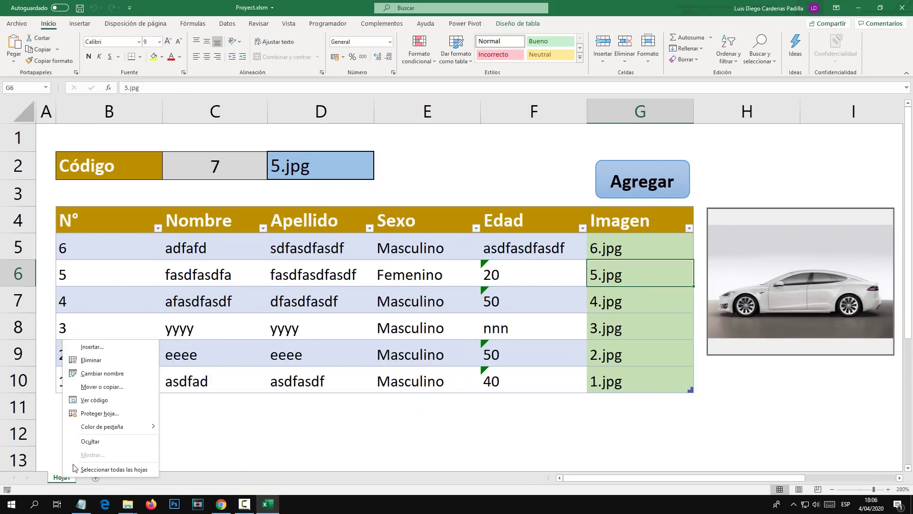
left_click(93, 400)
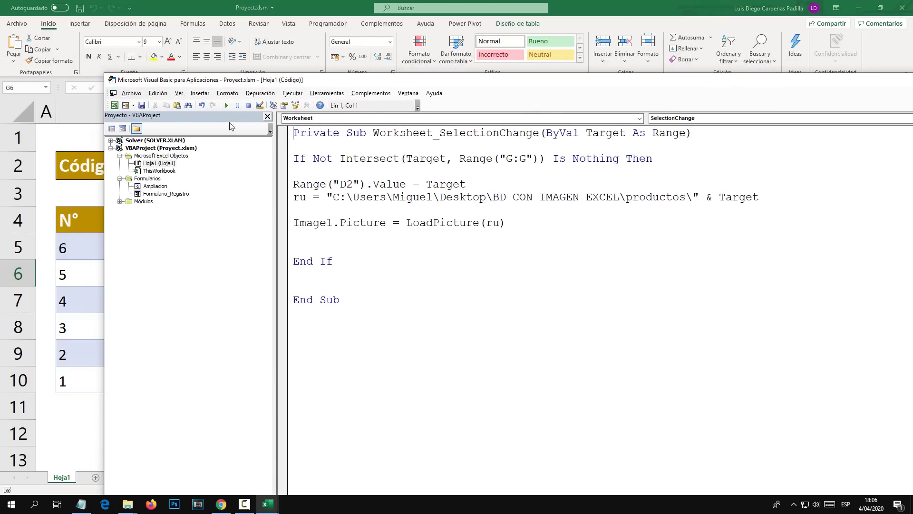
Append & Range("D2").Value to the ru line in Ampliacion's Activate code.
double_click(155, 187)
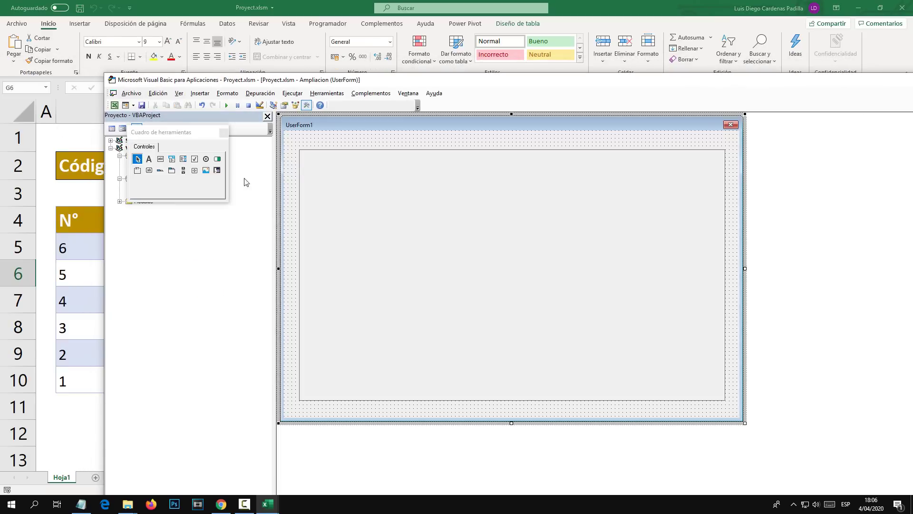
key("F7")
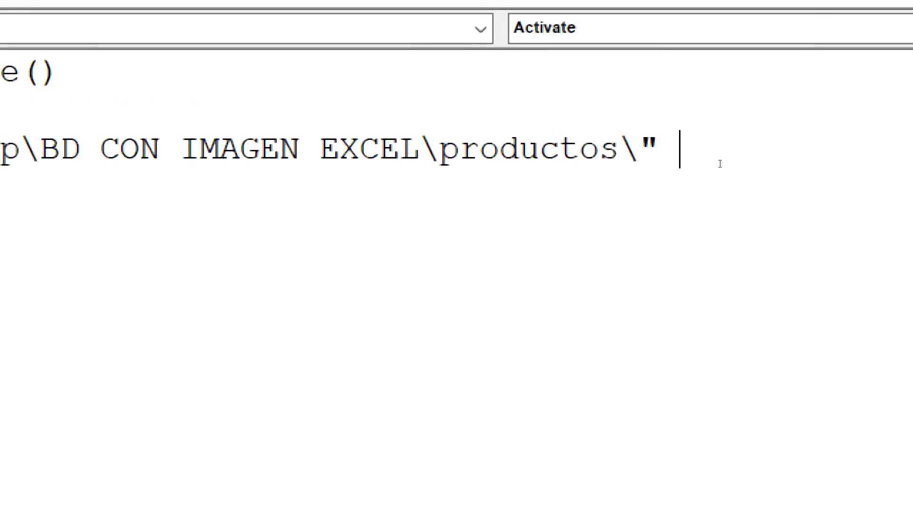
type("& ")
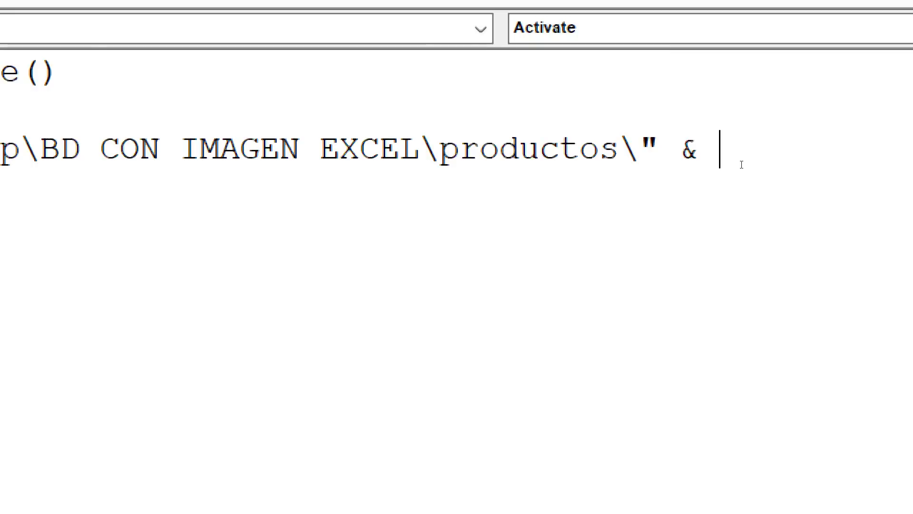
type("Ra")
type("nge")
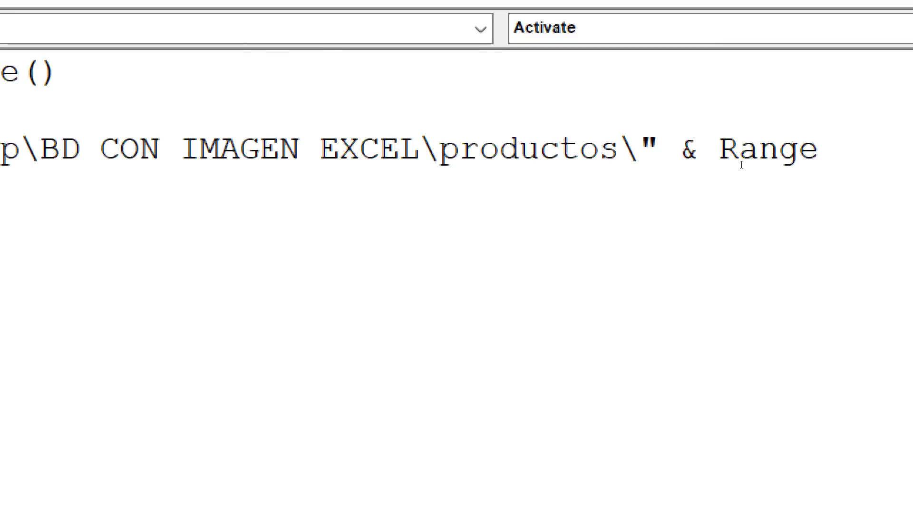
type("(\"\")")
key("Left")
type("\"\"")
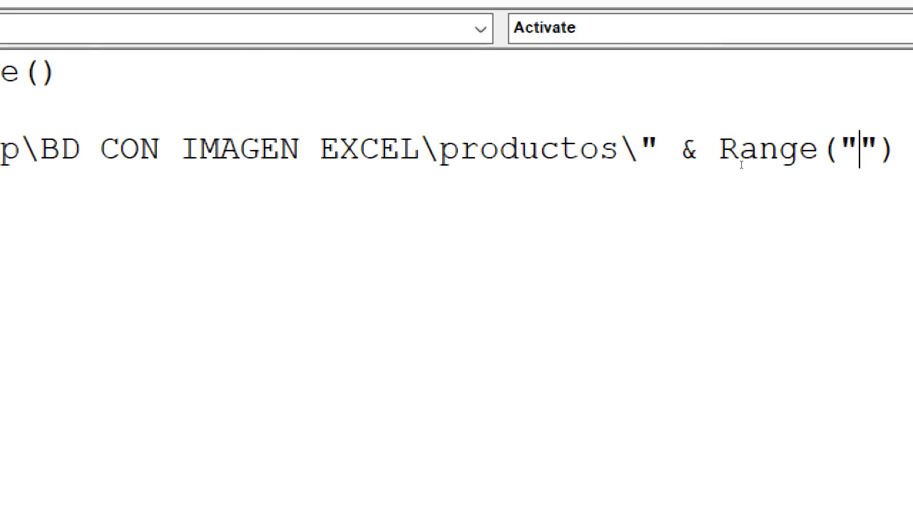
type("D")
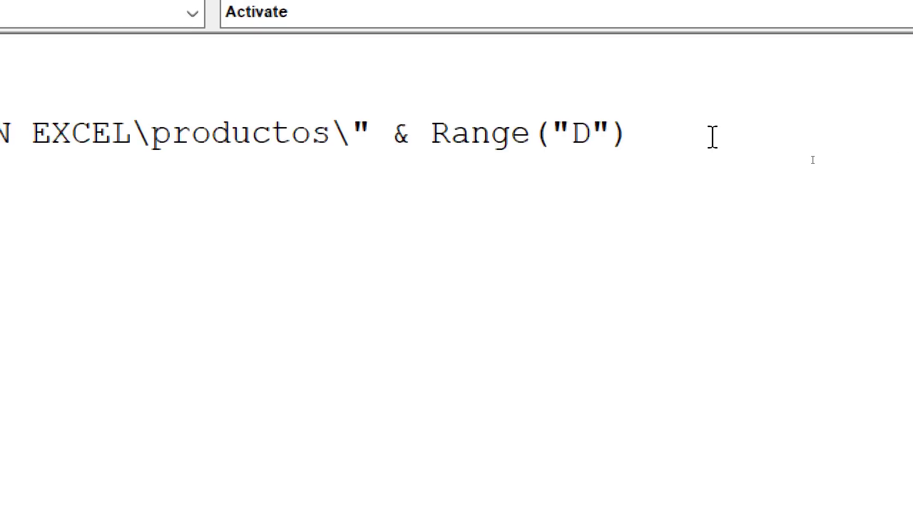
type("2")
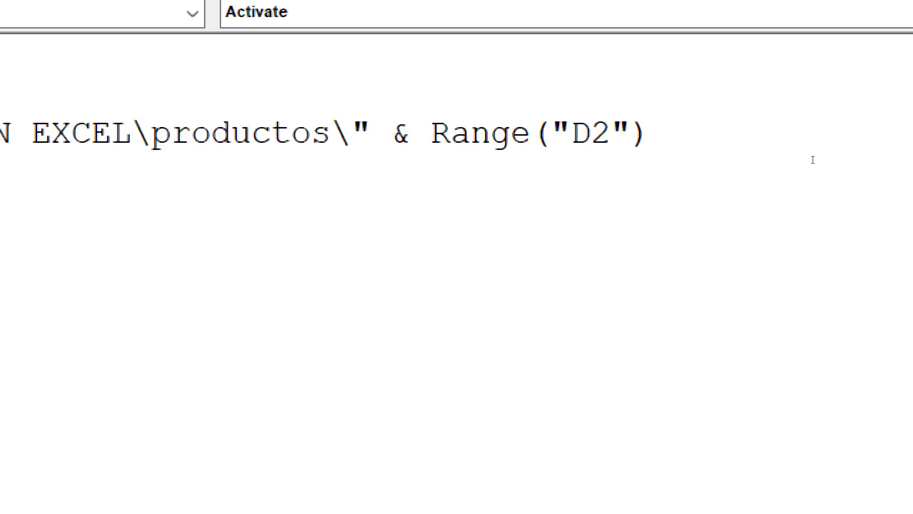
type(".value")
key("Tab")
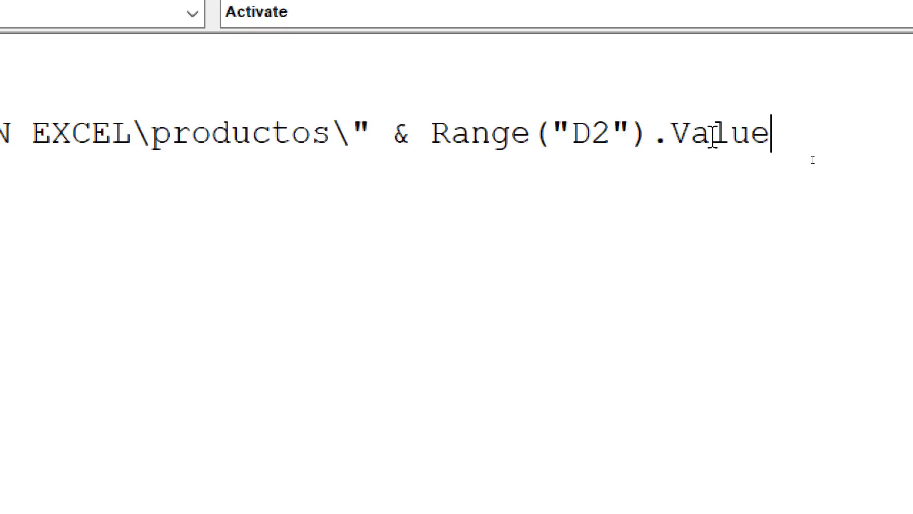
Check cell D2 in the full-screen workbook, then return to the UserForm_Activate code.
key("alt+F11")
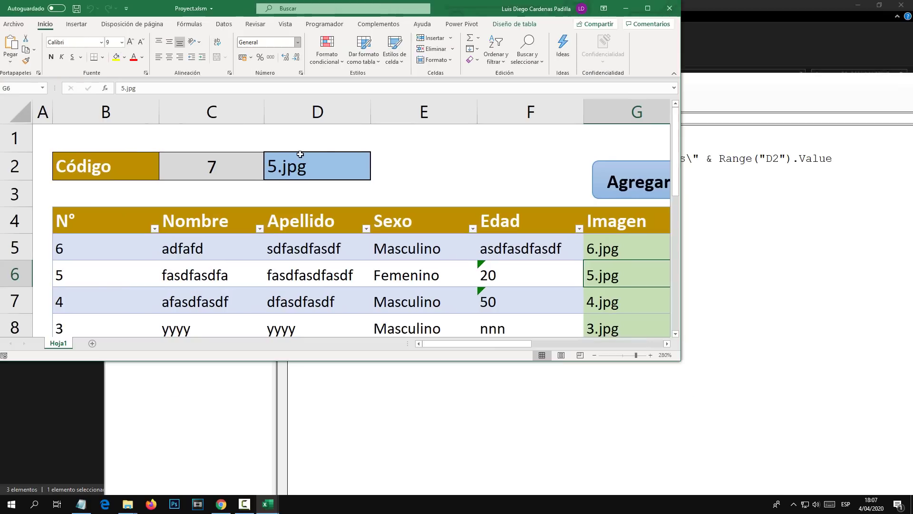
double_click(473, 12)
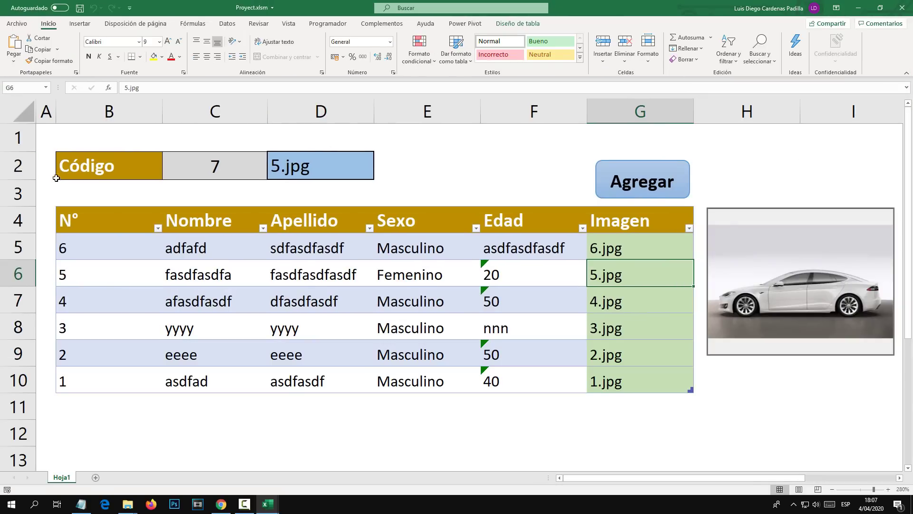
left_click(268, 505)
left_click(297, 478)
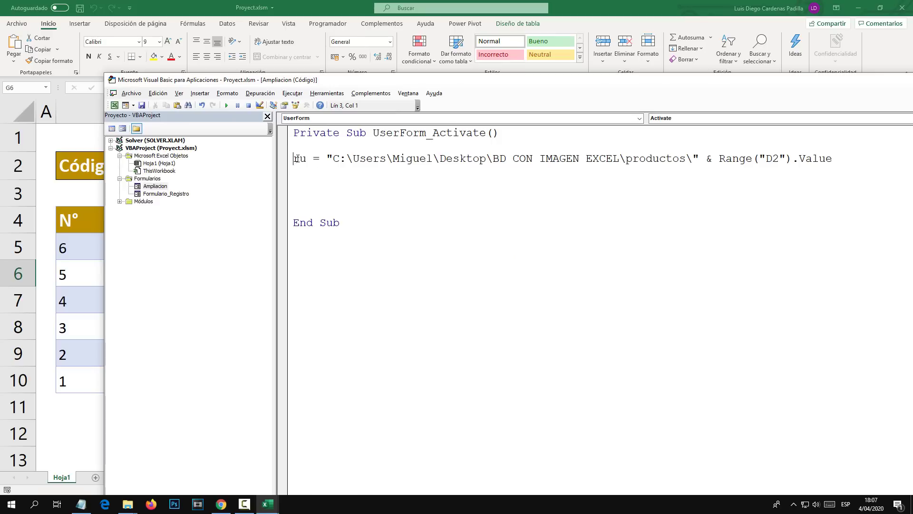
left_click_drag(294, 159, 835, 155)
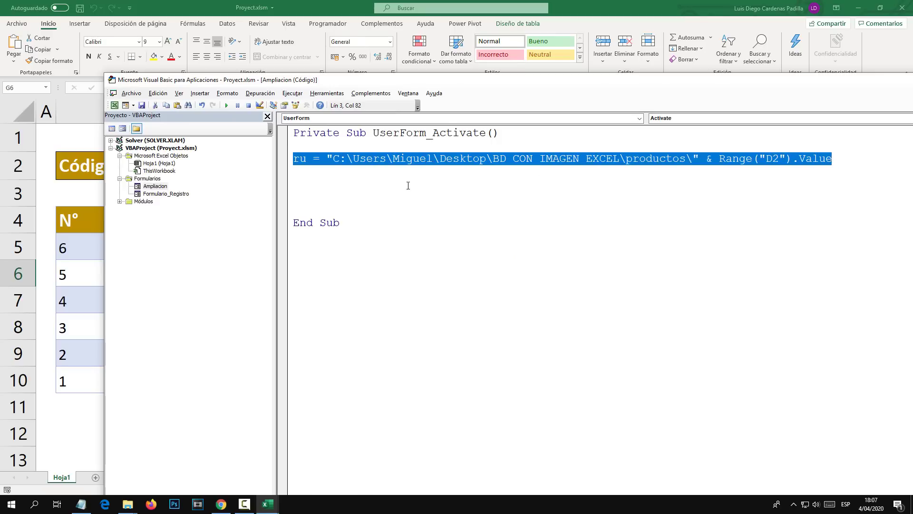
left_click(316, 178)
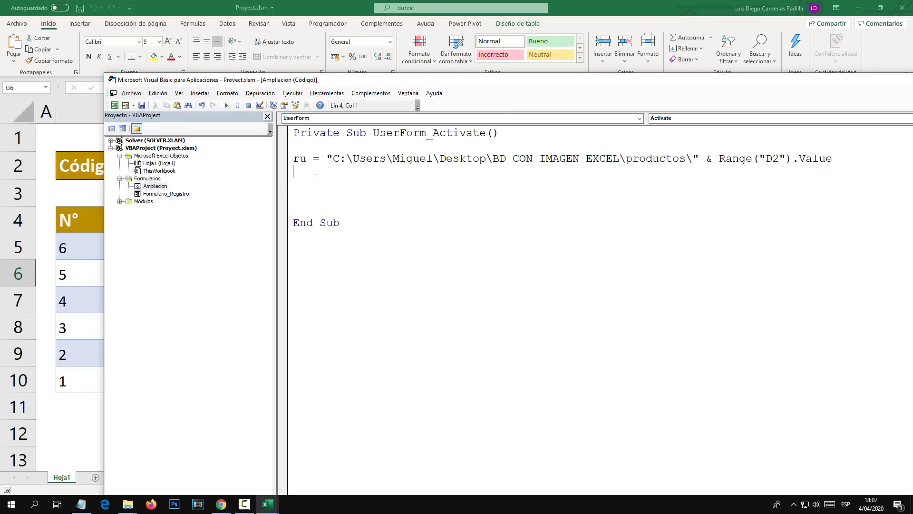
double_click(155, 186)
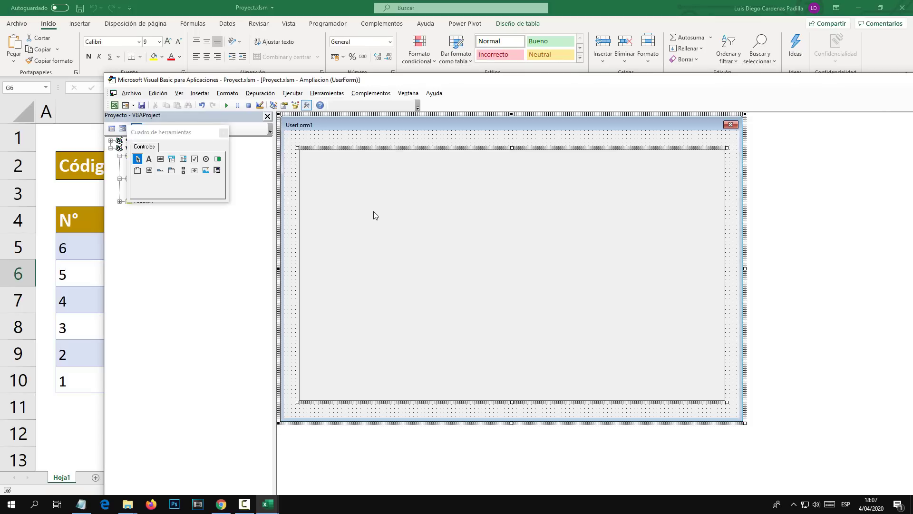
right_click(332, 203)
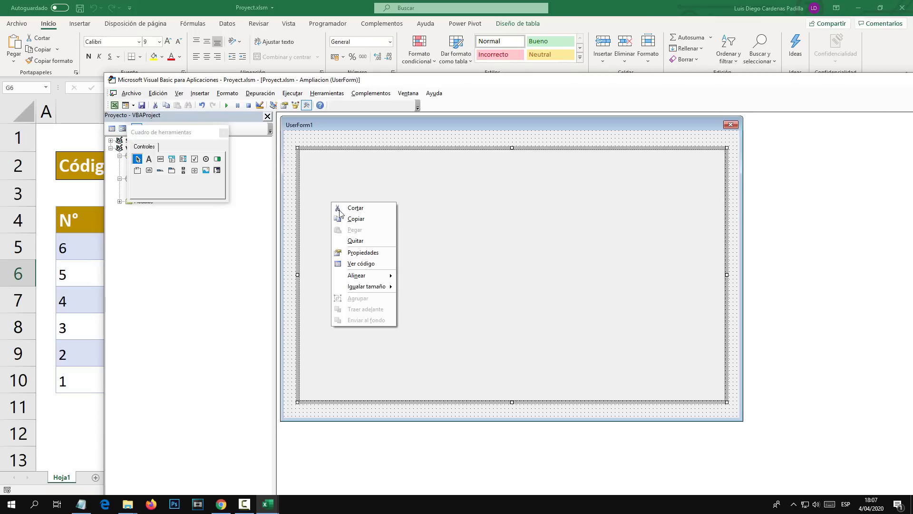
left_click(354, 250)
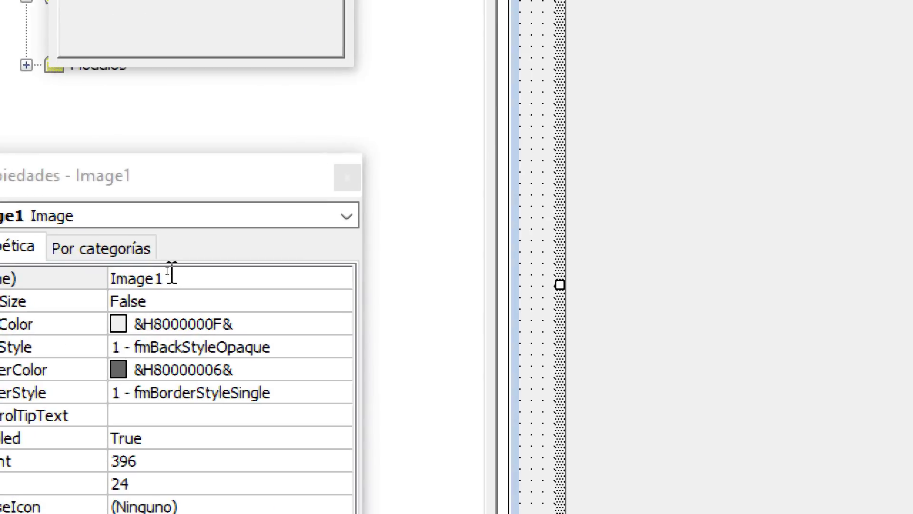
left_click(173, 276)
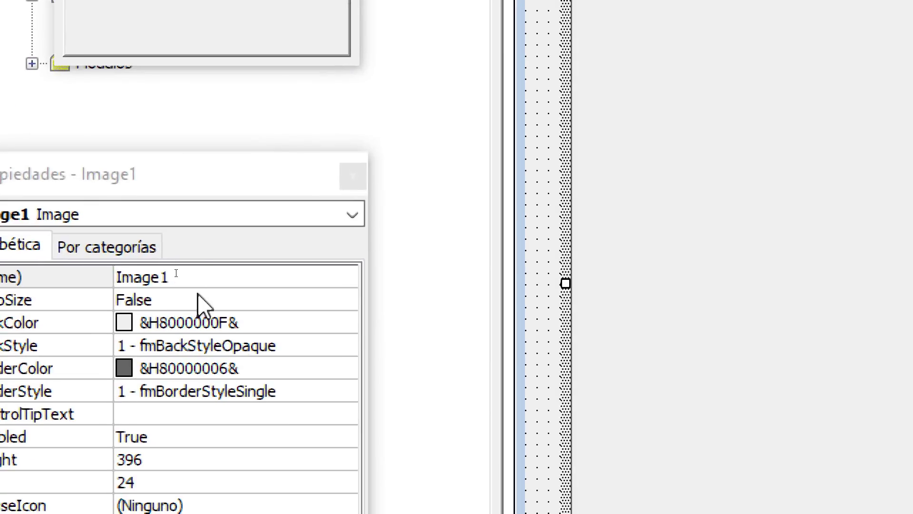
left_click_drag(167, 273, 162, 274)
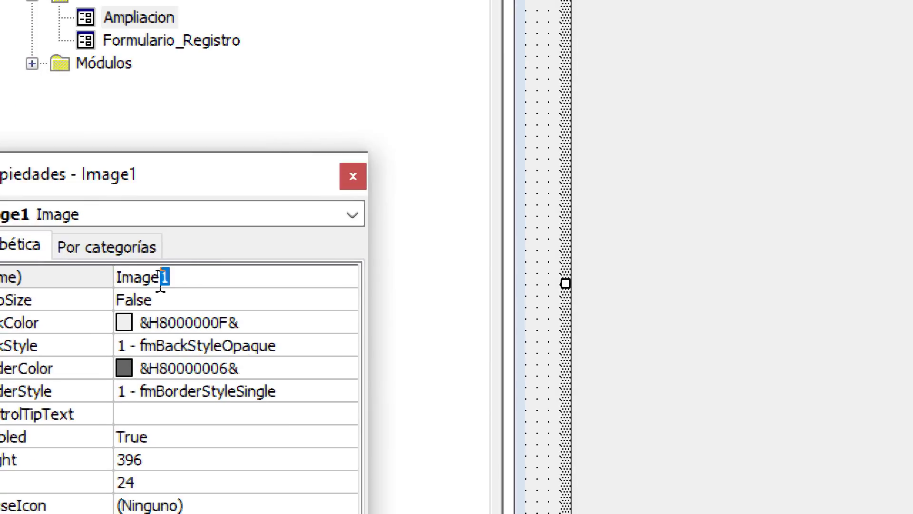
double_click(161, 277)
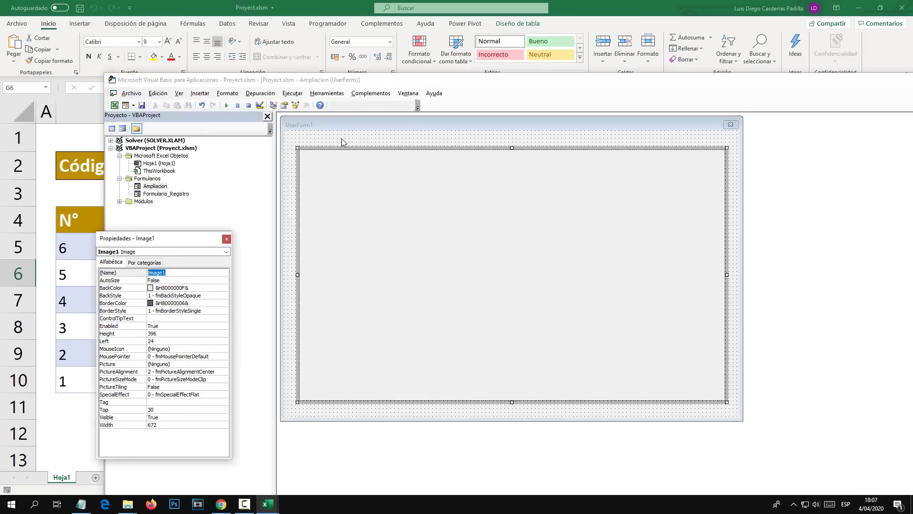
double_click(342, 138)
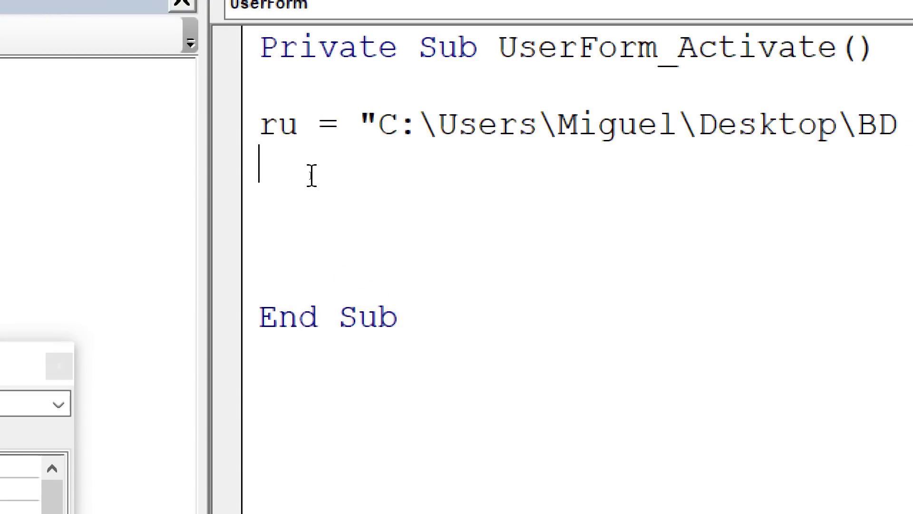
Add Image1.Picture = LoadPicture(ru) below the ru path line, copying ru as the argument.
type("Image1")
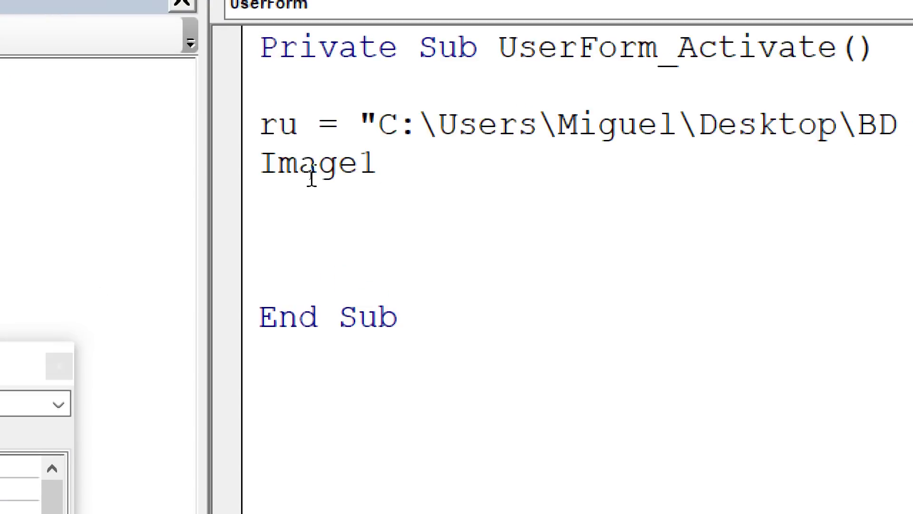
type(".Pictu")
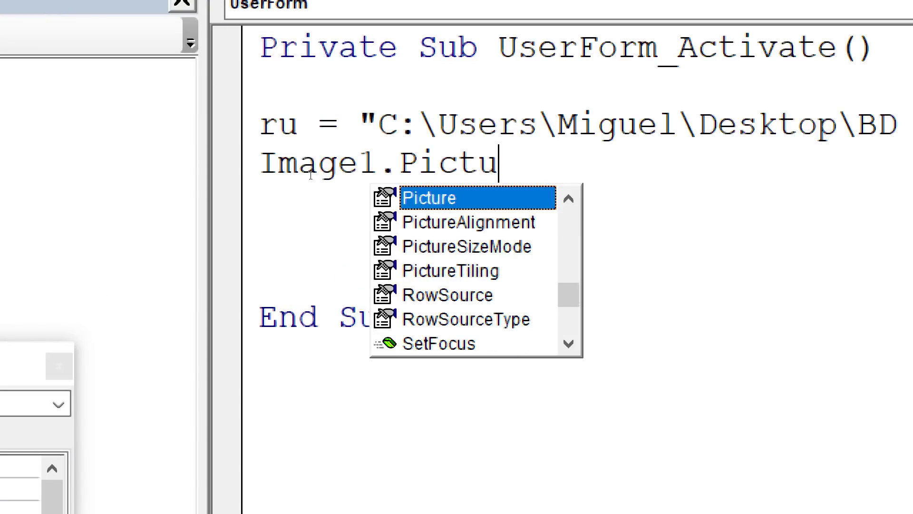
type("re")
key("Tab")
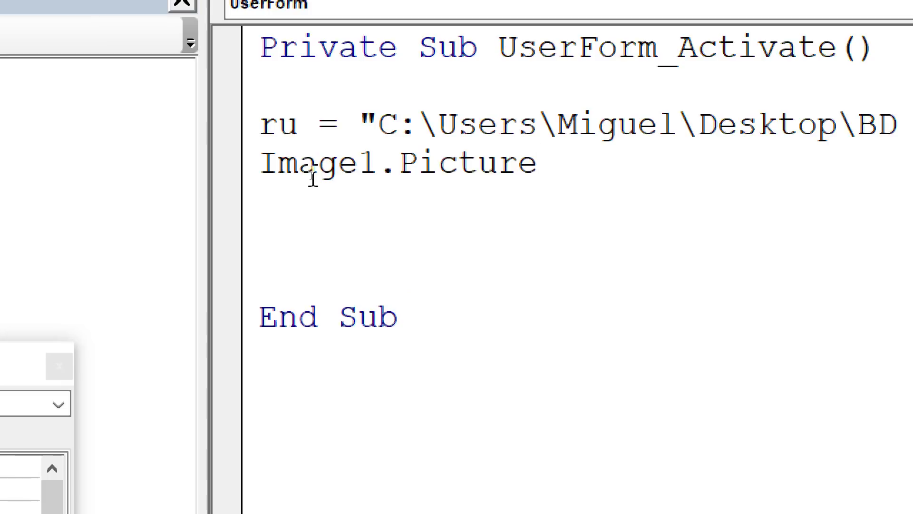
type("=L")
type("oadp")
key("BackSpace")
type("Pi")
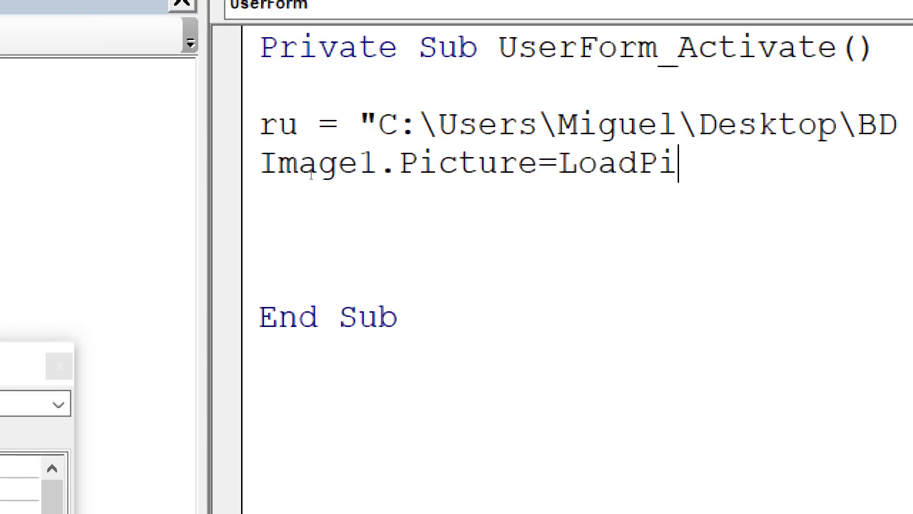
type("cture(")
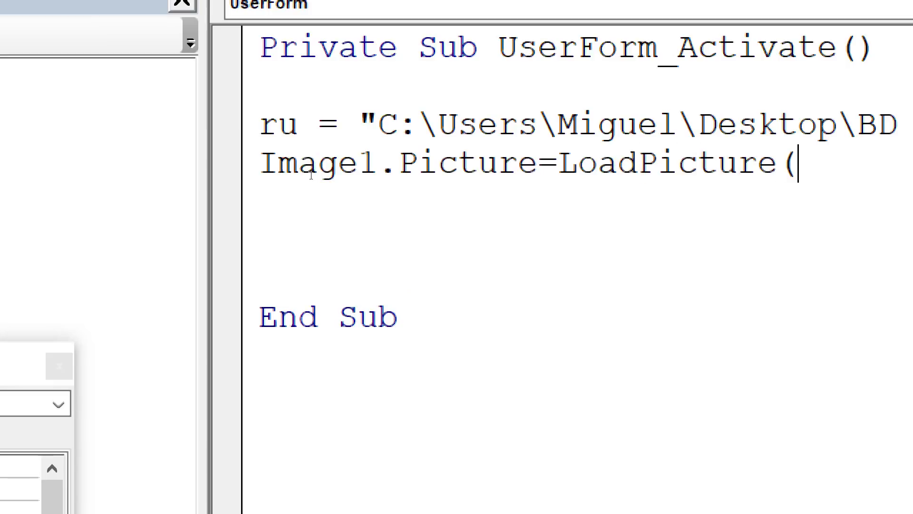
type(")")
left_click_drag(299, 125, 261, 125)
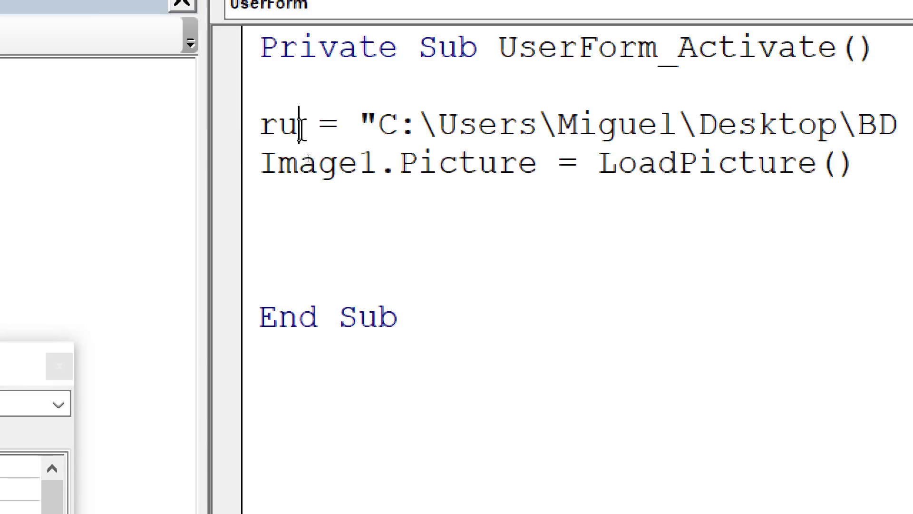
key("ctrl+c")
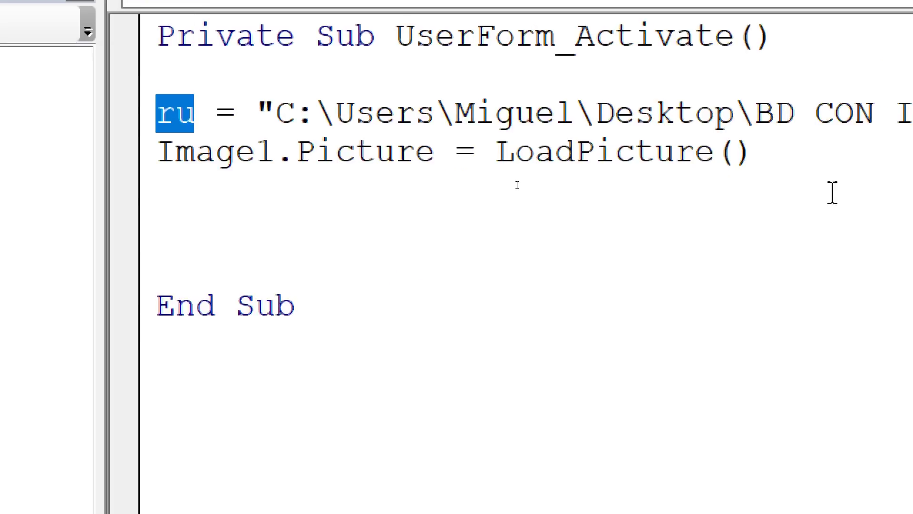
left_click(845, 164)
key("ctrl+v")
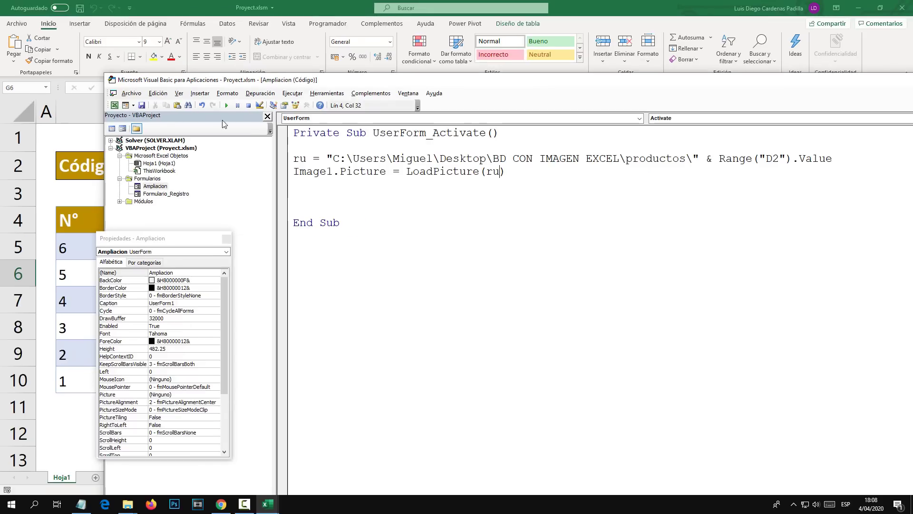
Save the workbook, then pick the 4.jpg record in G7 to preview its car.
left_click(141, 105)
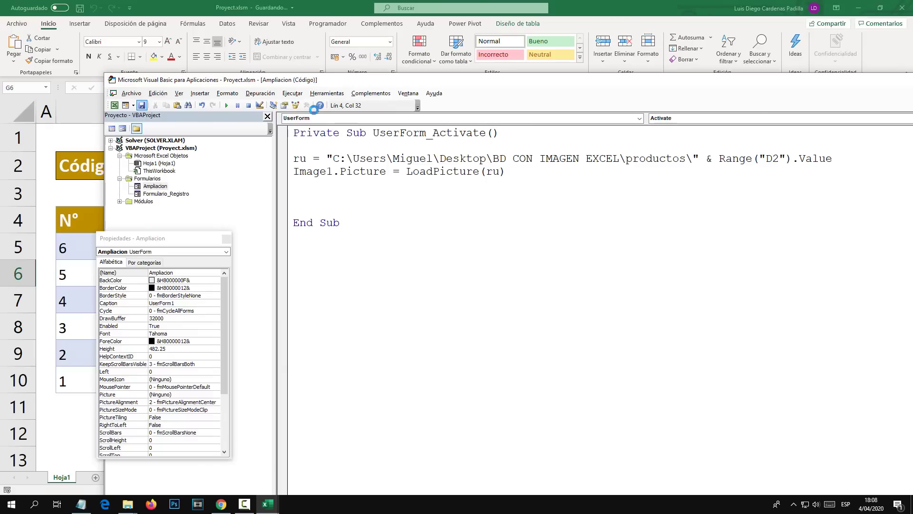
mouse_move(743, 83)
left_mouse_down()
mouse_move(724, 82)
mouse_move(753, 70)
mouse_move(757, 91)
left_mouse_up()
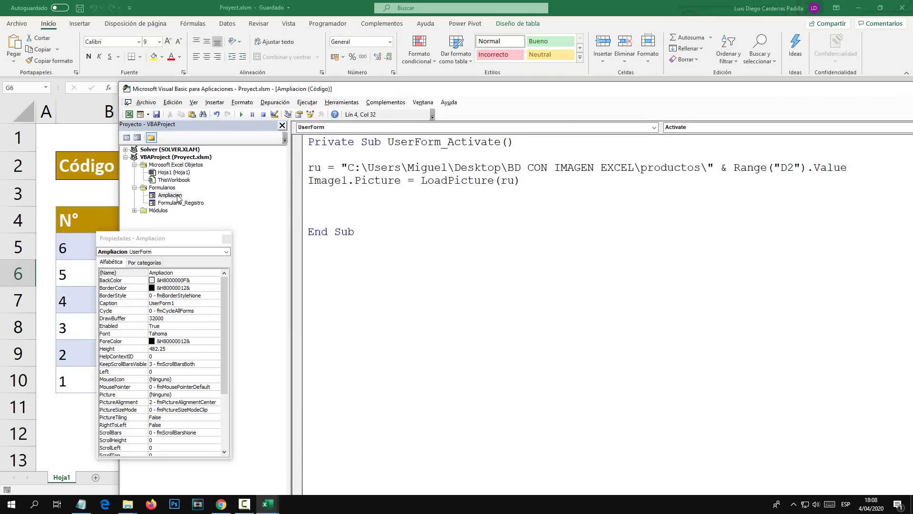
left_click(276, 7)
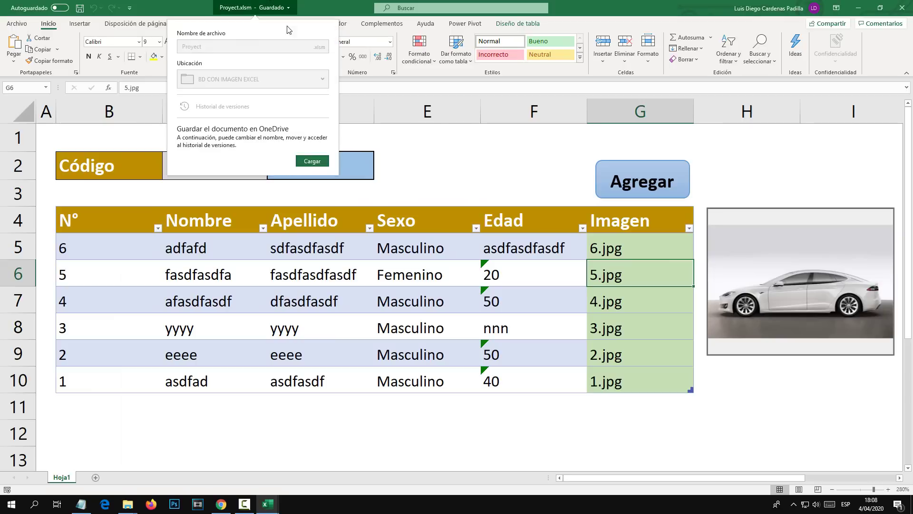
left_click(321, 11)
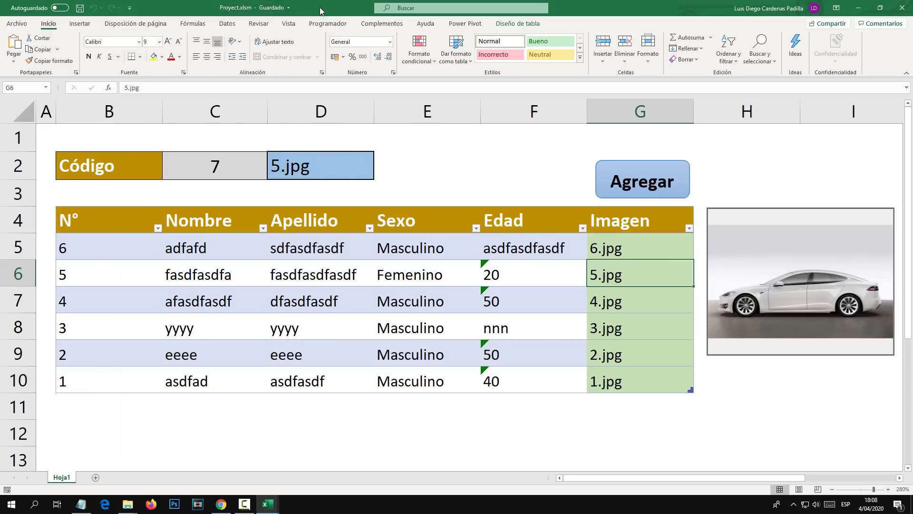
left_click(609, 305)
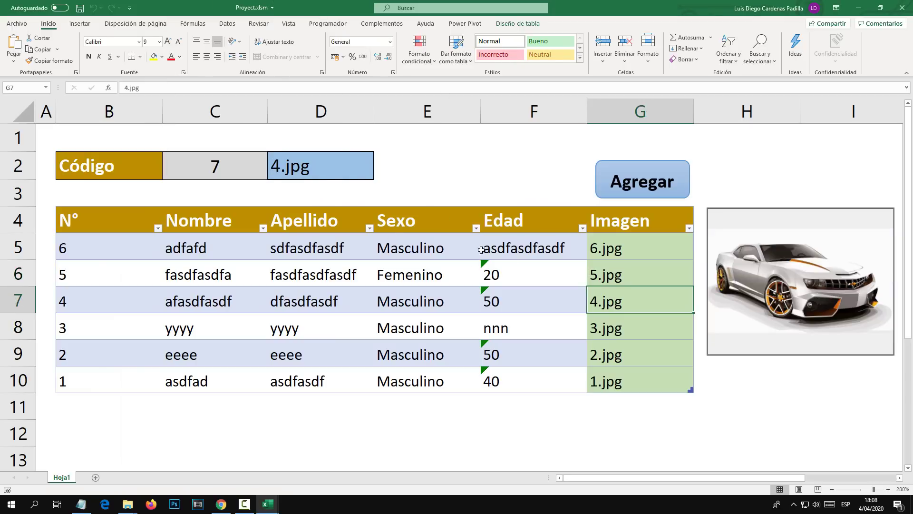
Return to the VBA editor and expand Módulos to show Módulo1.
left_click(268, 505)
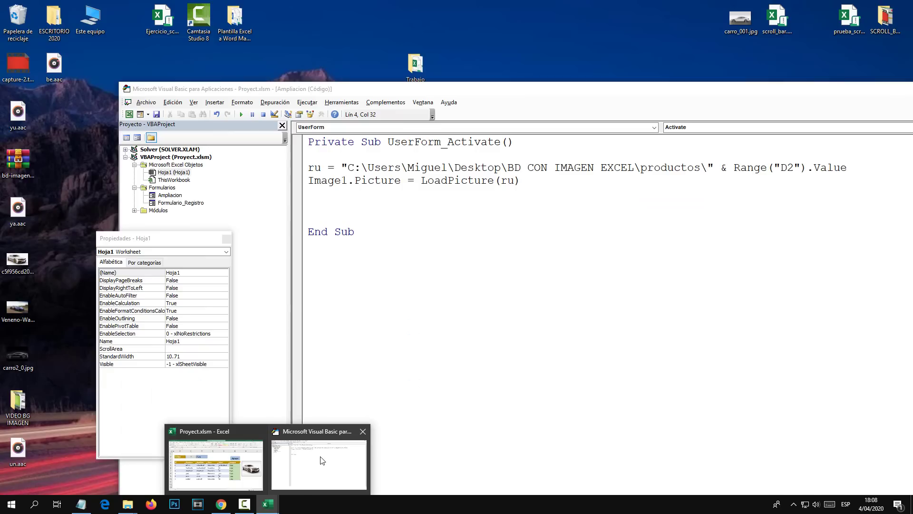
left_click(320, 459)
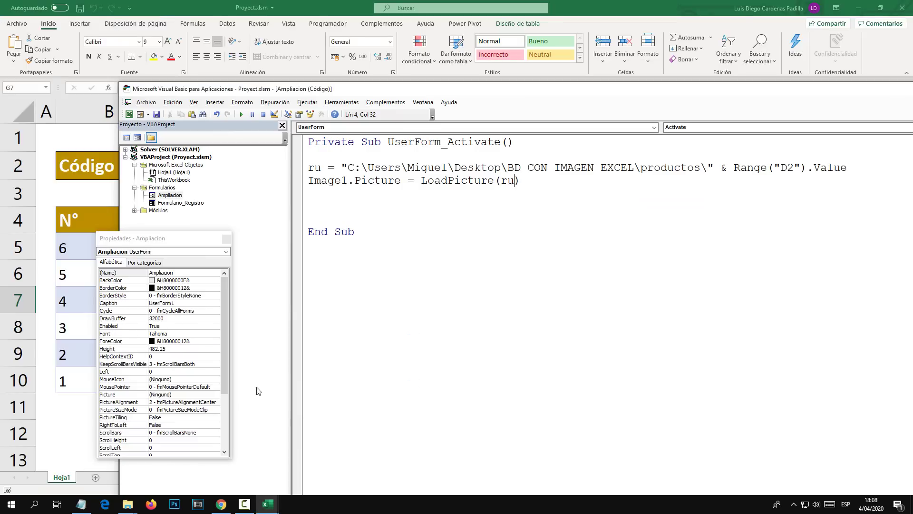
left_click(135, 211)
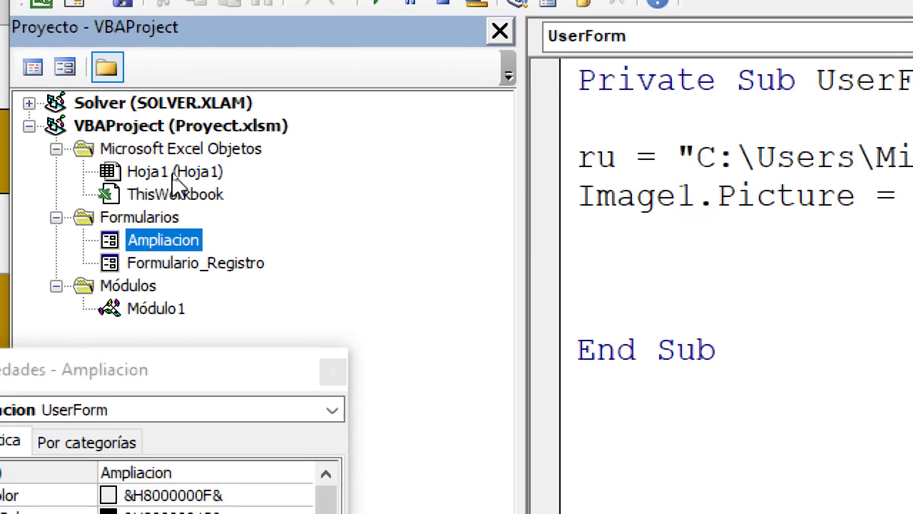
Add Ampliacion.Show after the LoadPicture line in Hoja1's SelectionChange code.
double_click(173, 175)
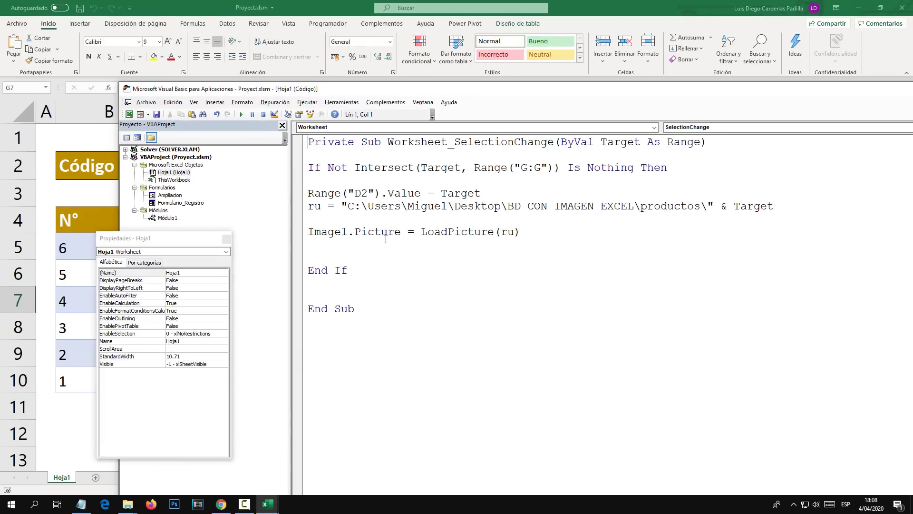
key("Delete")
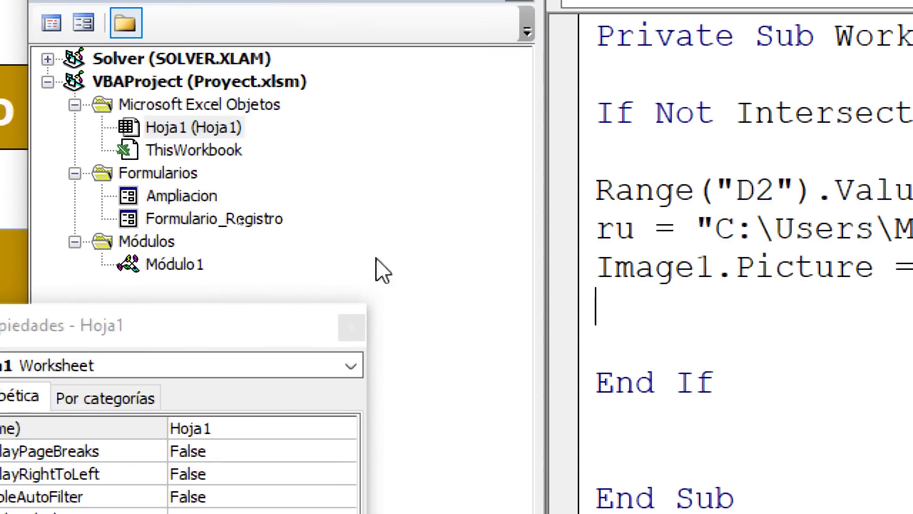
type("Amp")
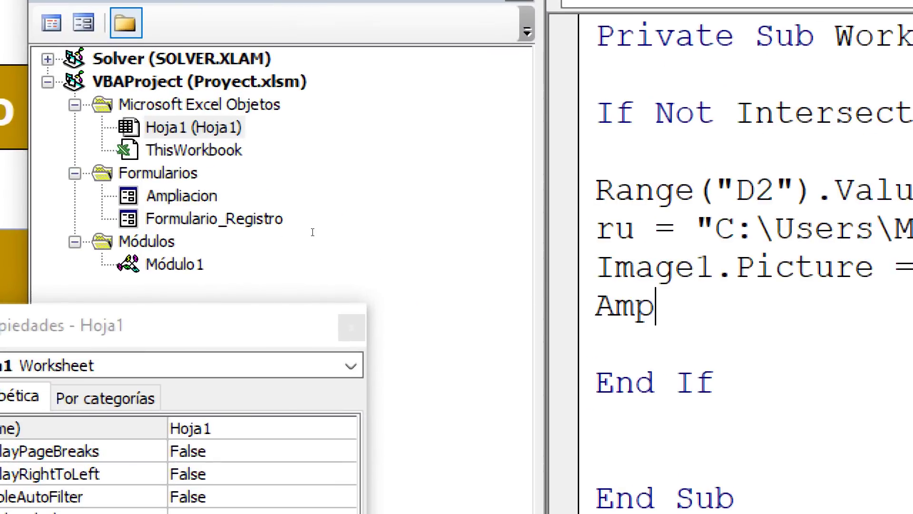
type("liacion")
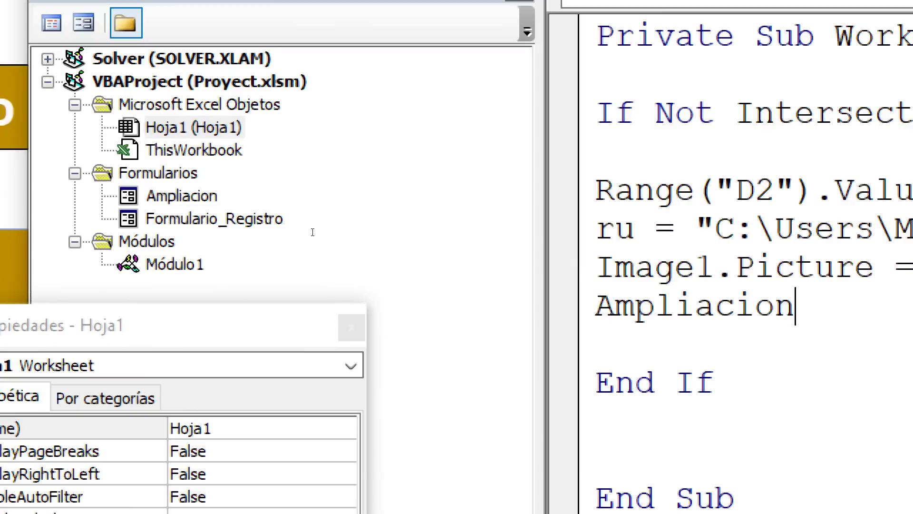
type(".show")
key("Tab")
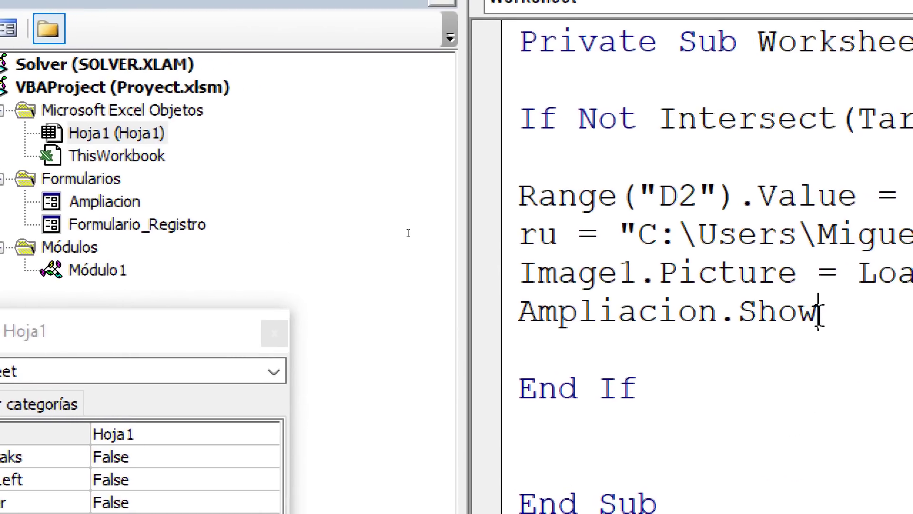
left_click_drag(817, 311, 519, 311)
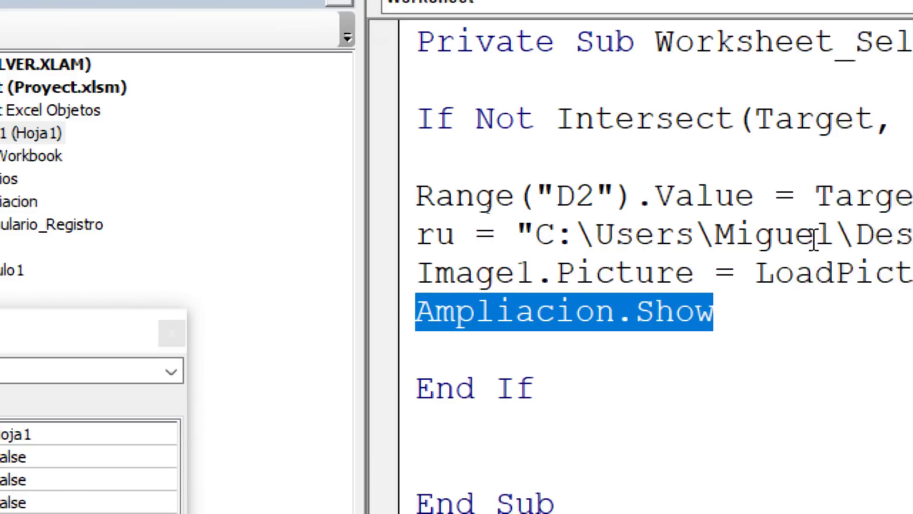
left_click_drag(672, 136, 625, 138)
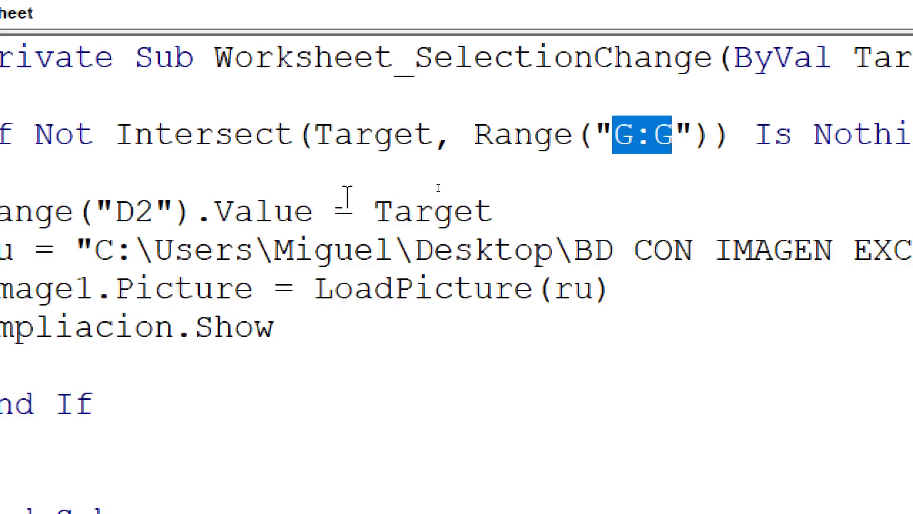
left_click(255, 304)
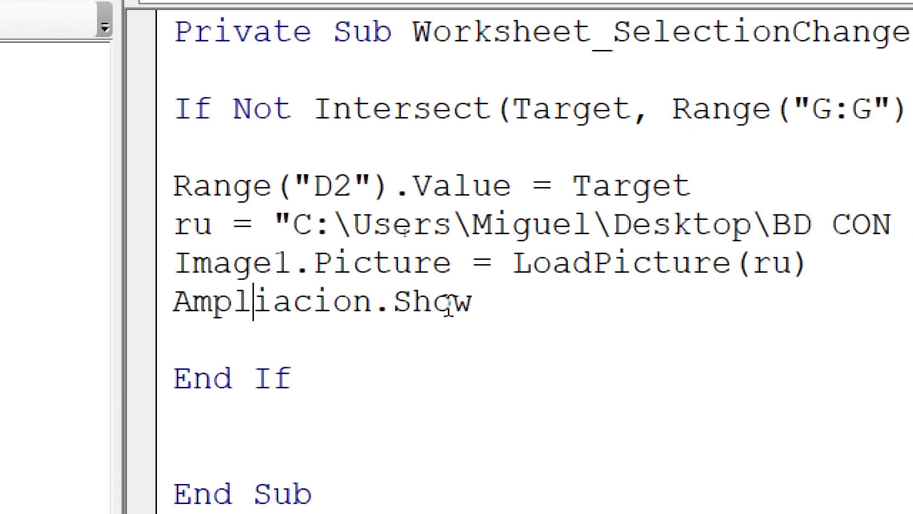
mouse_move(498, 300)
left_mouse_down()
mouse_move(362, 285)
mouse_move(155, 316)
left_mouse_up()
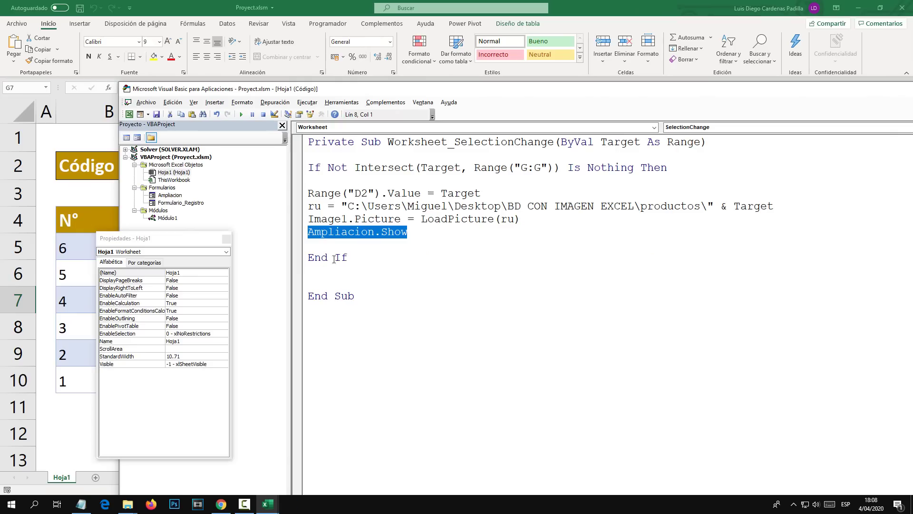
Save the workbook and close the VBA editor to return to the sheet.
left_click(156, 114)
double_click(466, 96)
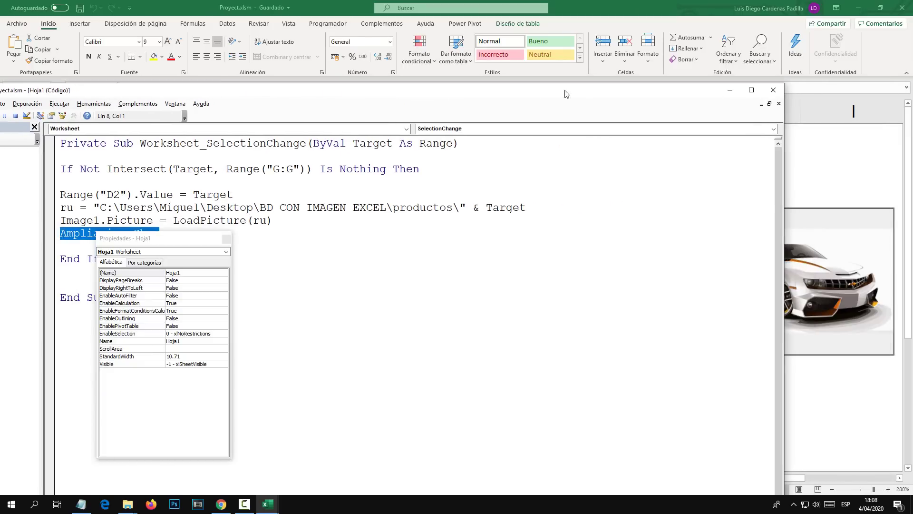
left_click(774, 90)
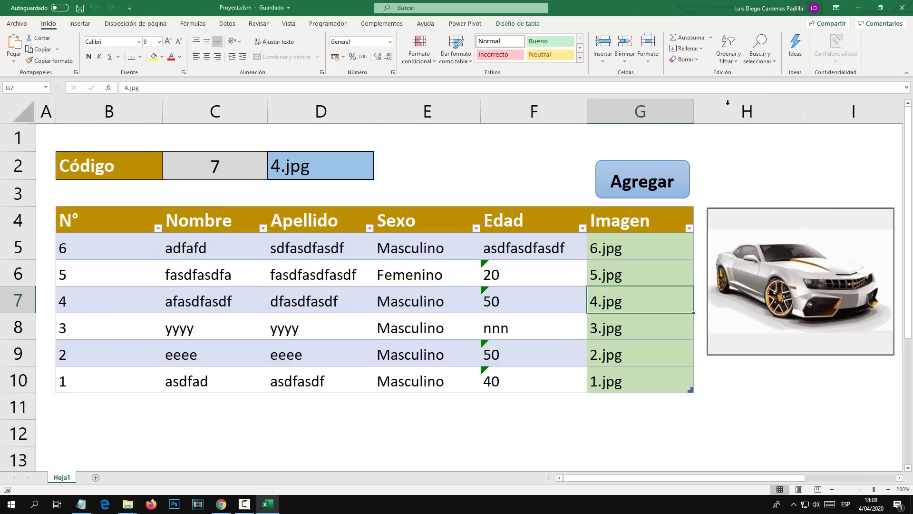
Open and close the enlarged car pictures for 5.jpg, 1.jpg and 2.jpg.
left_click(618, 273)
mouse_move(577, 110)
left_mouse_down()
mouse_move(669, 123)
mouse_move(469, 110)
left_mouse_up()
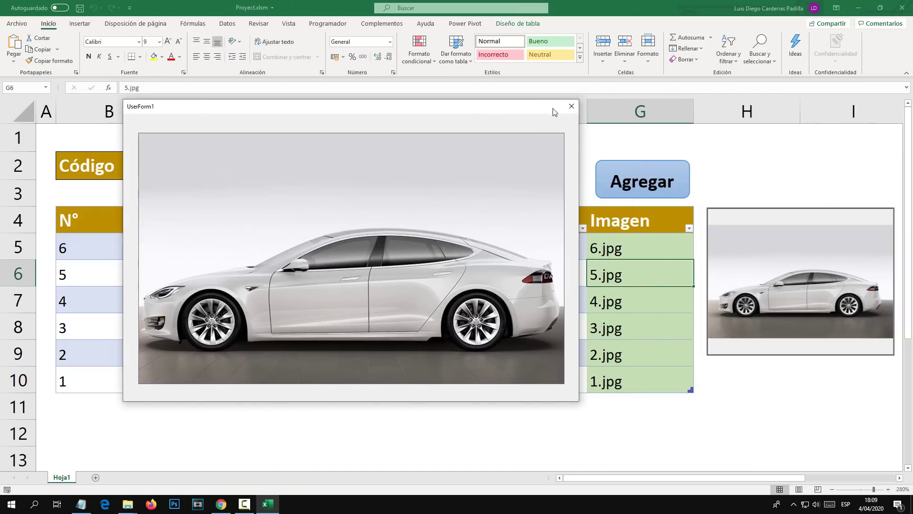
left_click(571, 108)
left_click(612, 382)
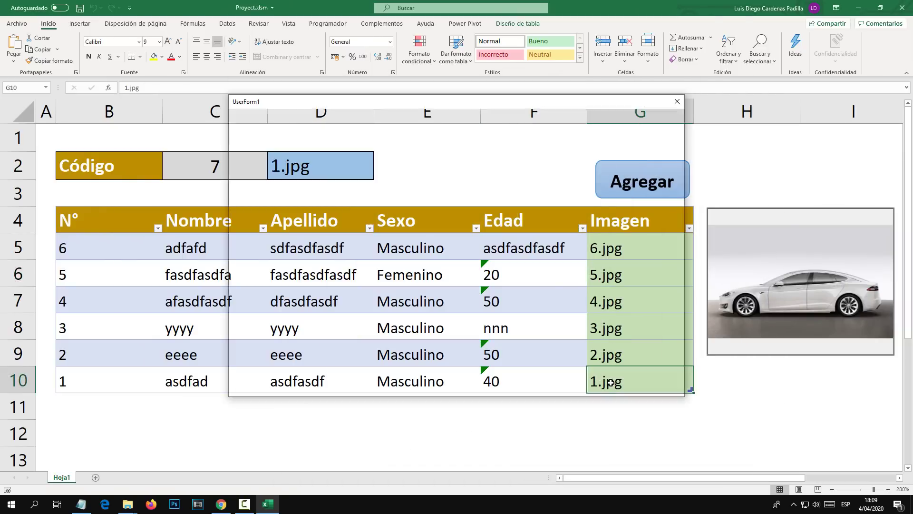
left_click(677, 102)
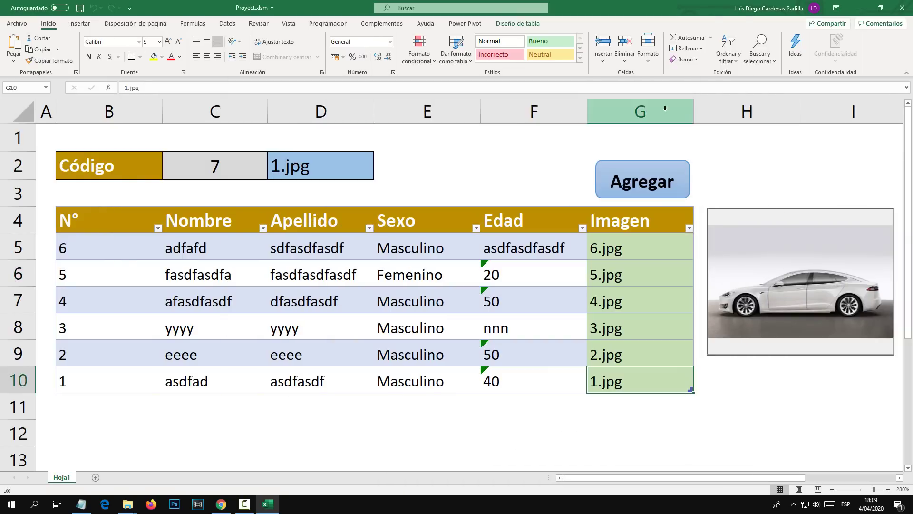
left_click(617, 352)
left_click_drag(589, 102, 521, 85)
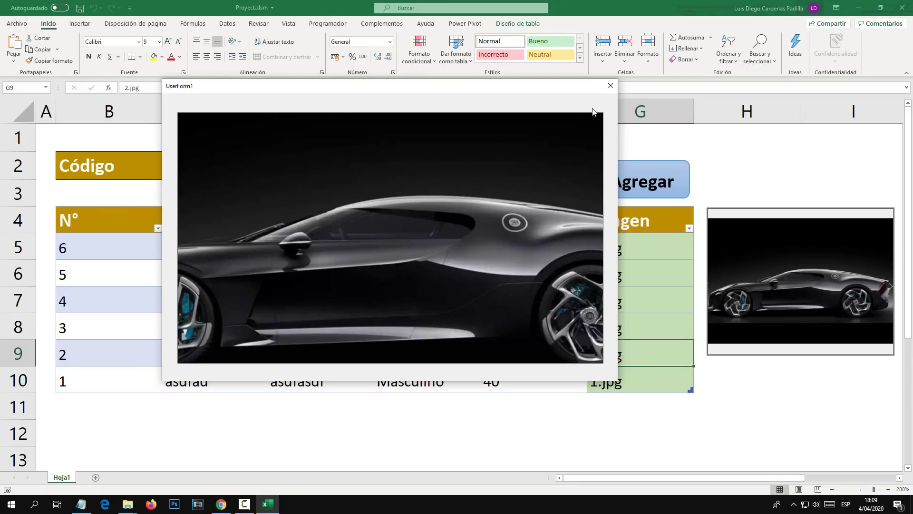
left_click(610, 87)
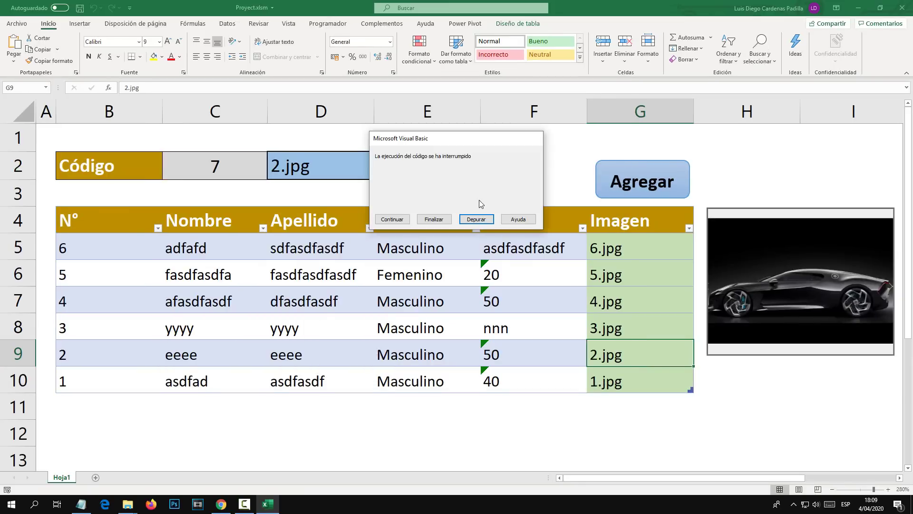
End the interrupted macro with Finalizar and view the Hoja1 sheet's code.
left_click(434, 218)
right_click(62, 485)
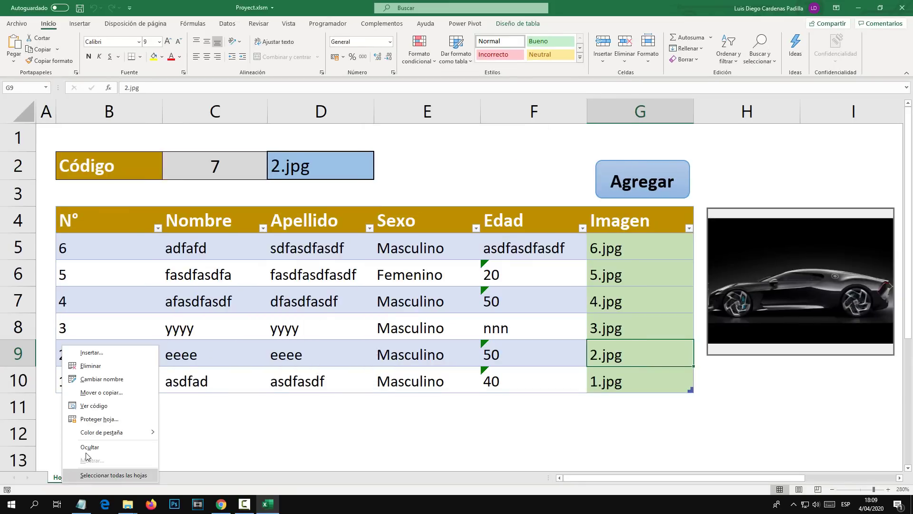
left_click(130, 405)
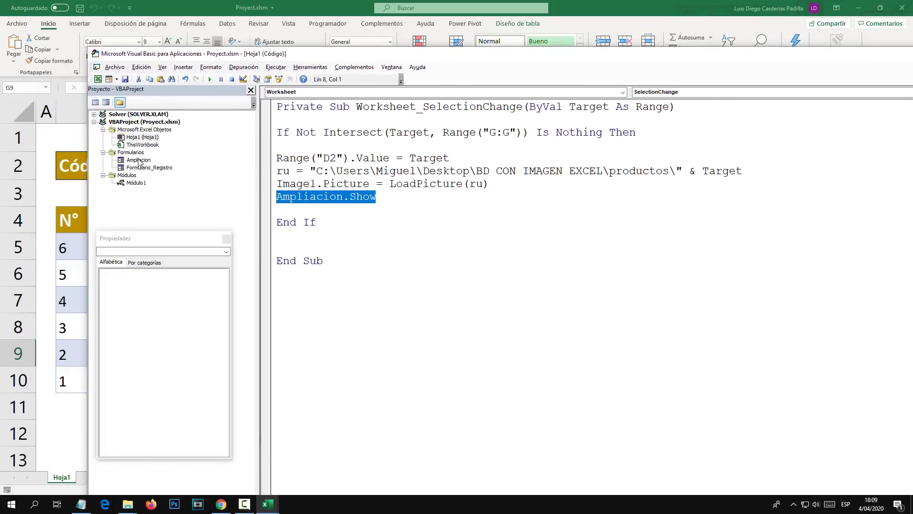
Set PictureSizeMode of Image1 on the Ampliacion form to 3 - fmPictureSizeModeZoom.
double_click(138, 161)
left_click(338, 190)
right_click(337, 190)
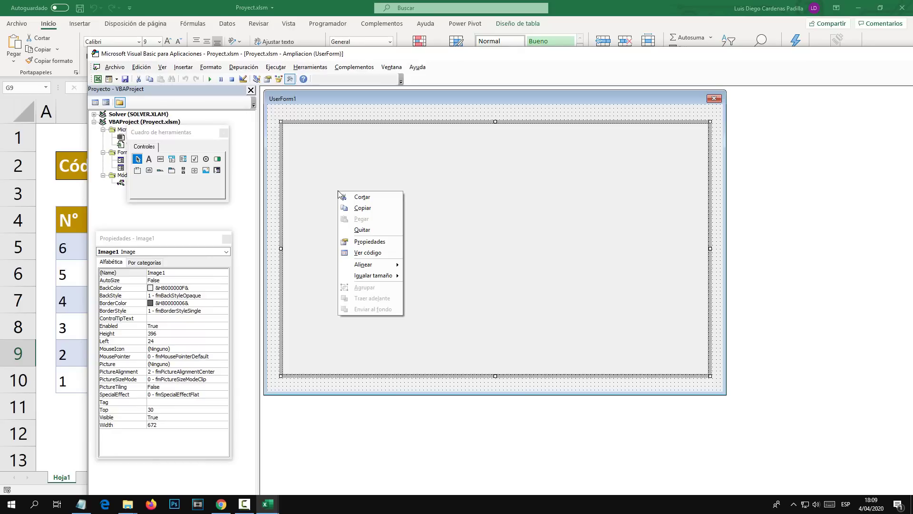
left_click(376, 242)
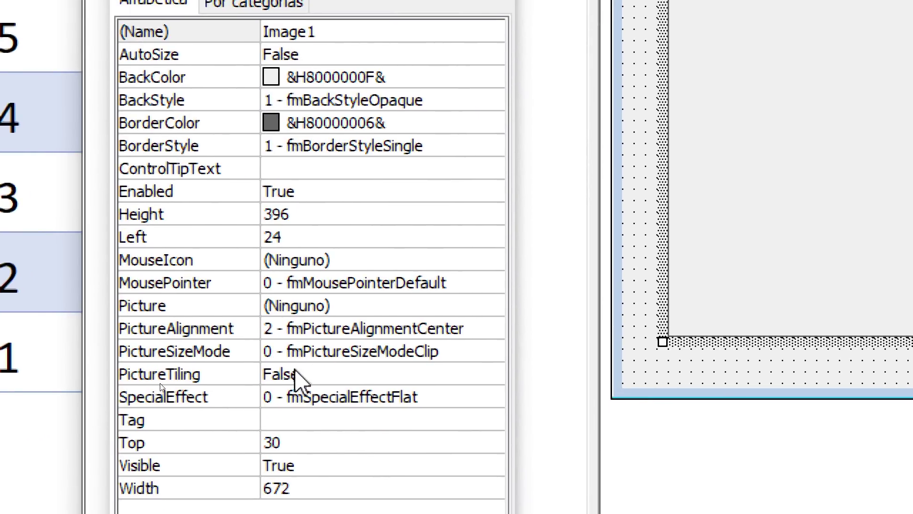
left_click(329, 353)
left_click(493, 352)
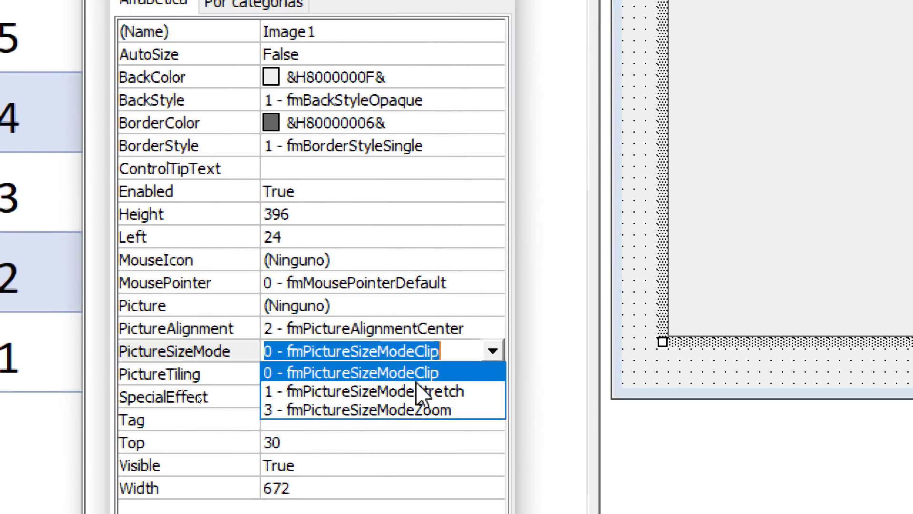
left_click(396, 410)
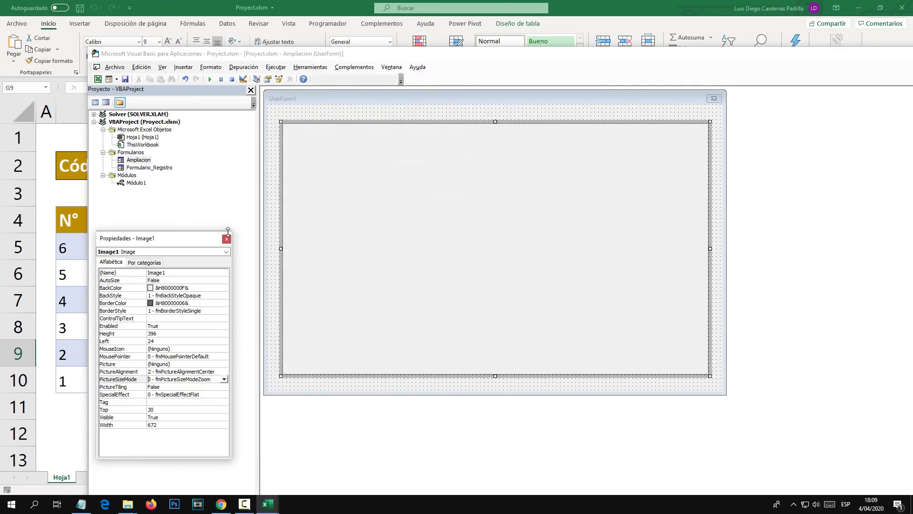
left_click(227, 238)
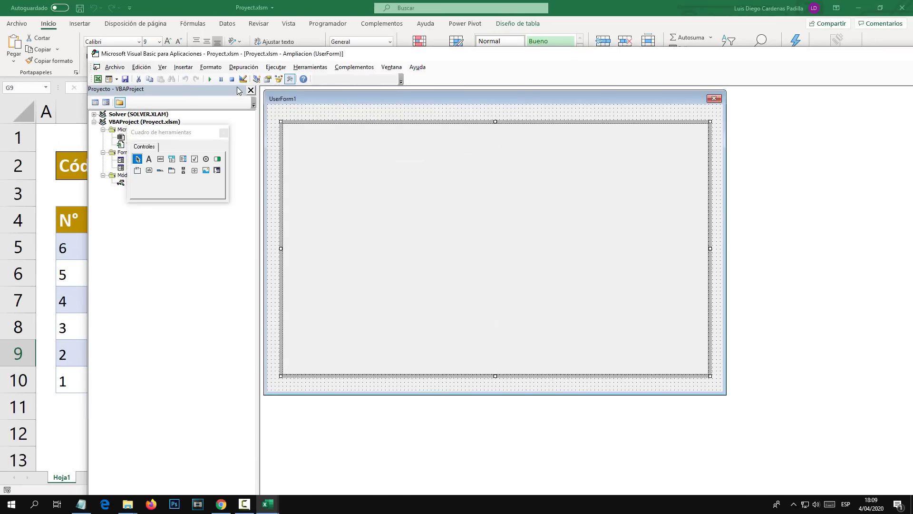
Save the workbook, then check the zoomed pictures for 4.jpg and 2.jpg.
left_click(125, 79)
left_click(166, 19)
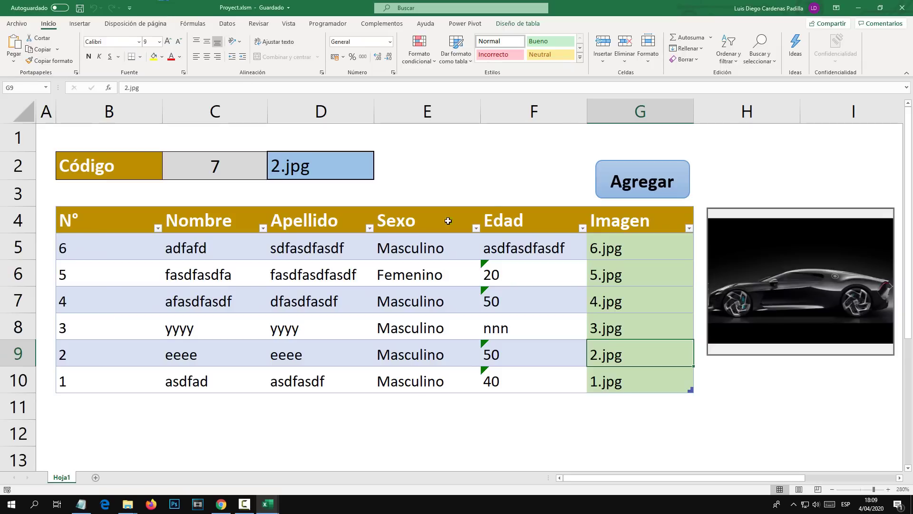
left_click(614, 293)
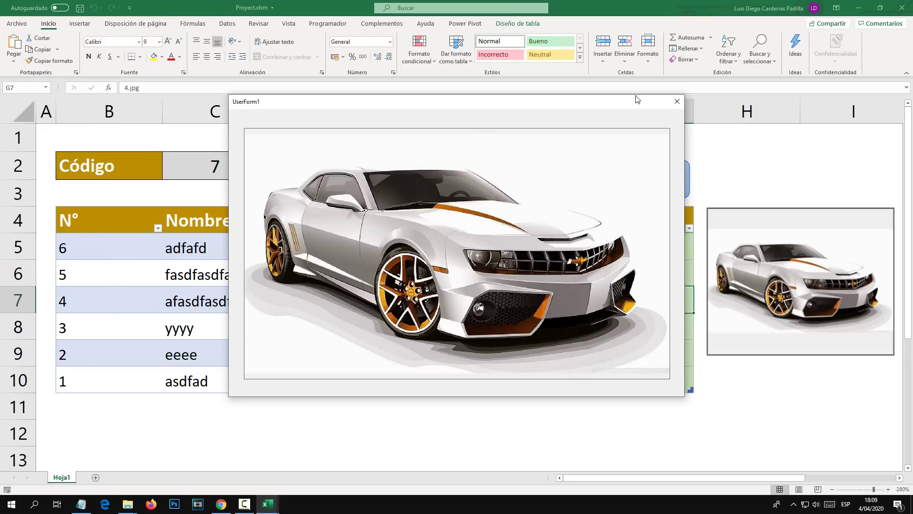
left_click(672, 104)
left_click(627, 349)
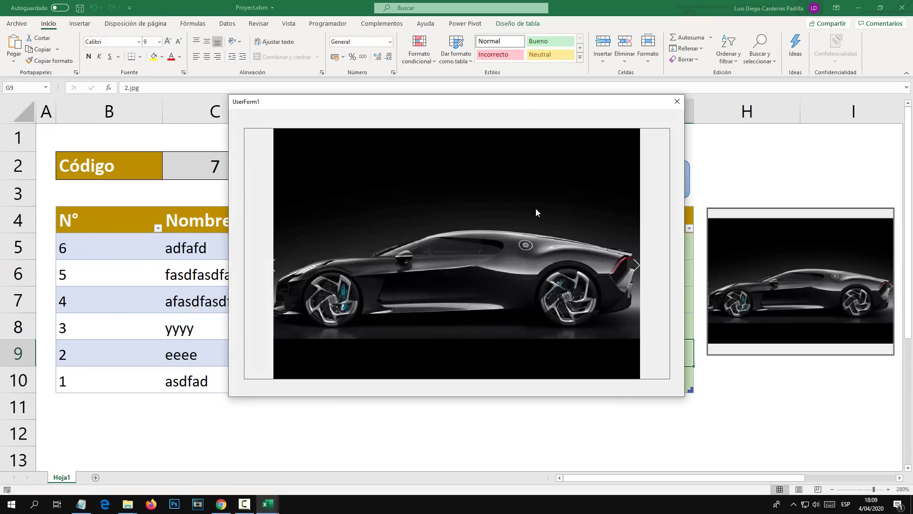
left_click(676, 102)
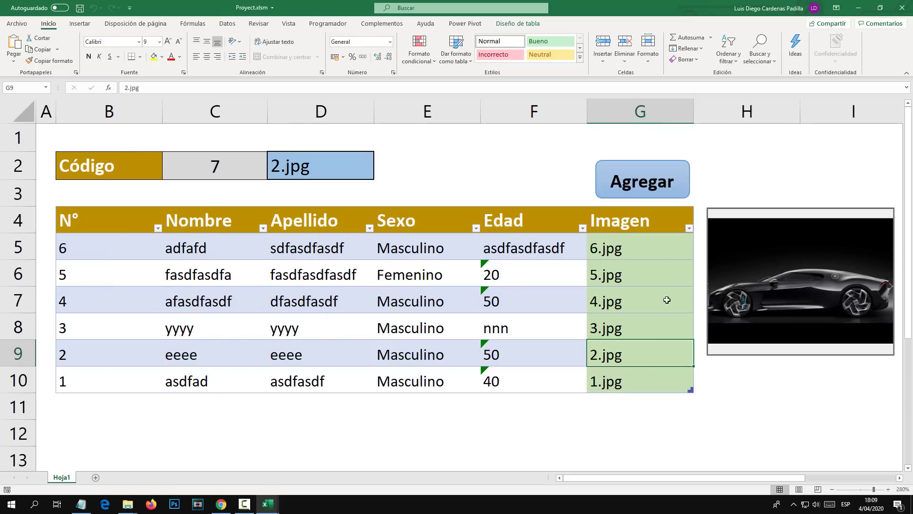
Check the zoomed 1.jpg and 5.jpg pictures, then select row 2 and debug the error.
left_click(626, 383)
left_click(677, 101)
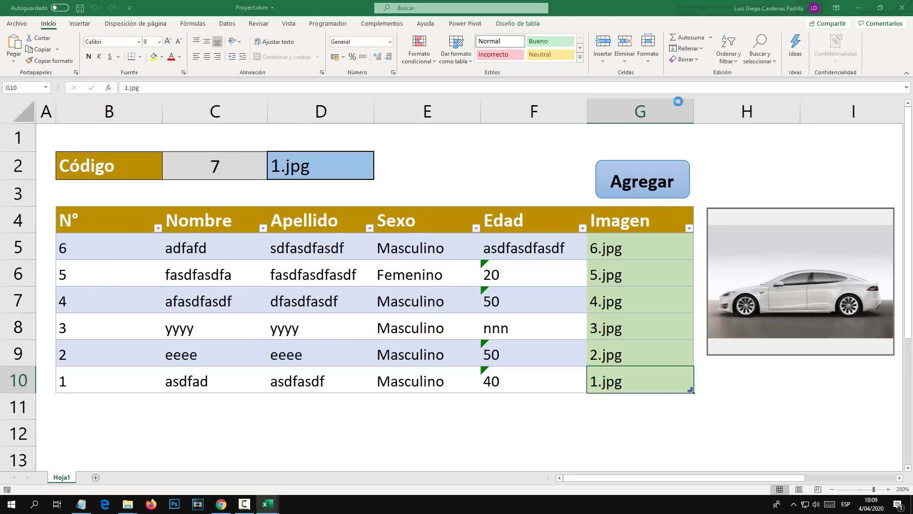
left_click(634, 272)
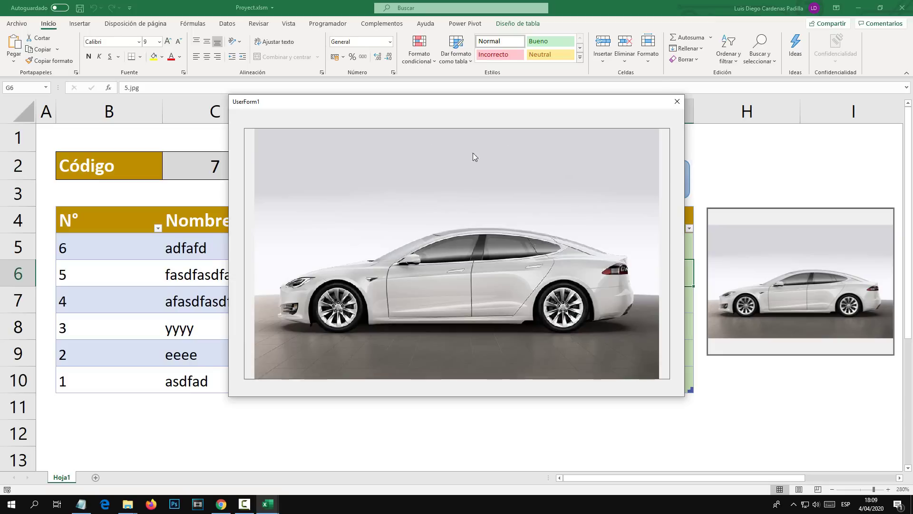
left_click(675, 101)
left_click(34, 167)
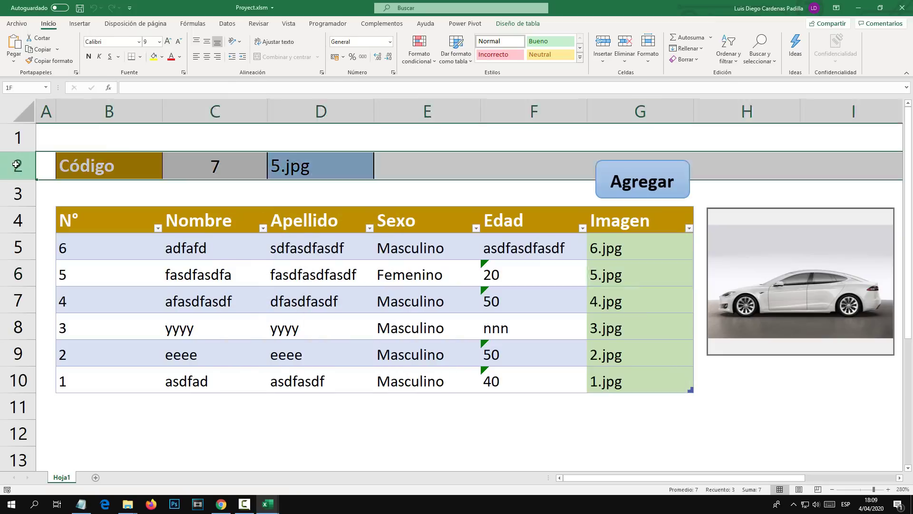
left_click(479, 219)
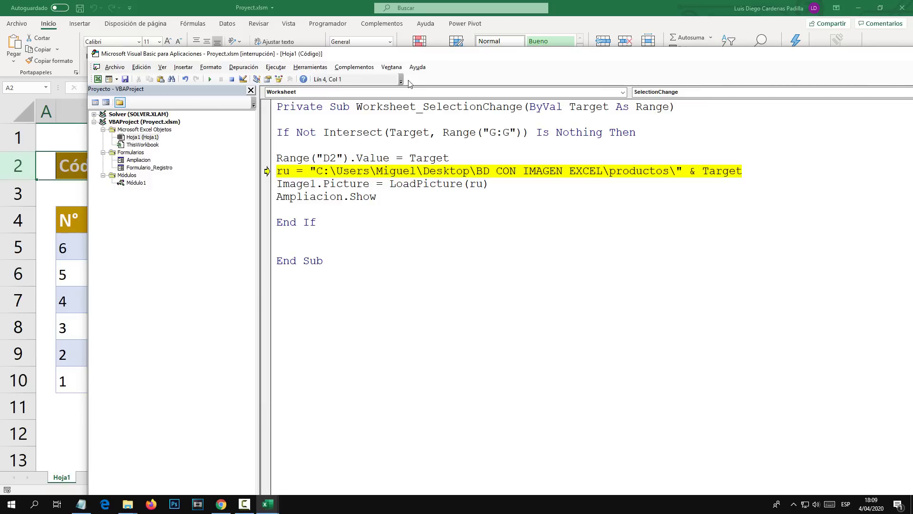
Reset the paused macro, test the Imagen header, then stop the resulting debug session.
left_click(232, 79)
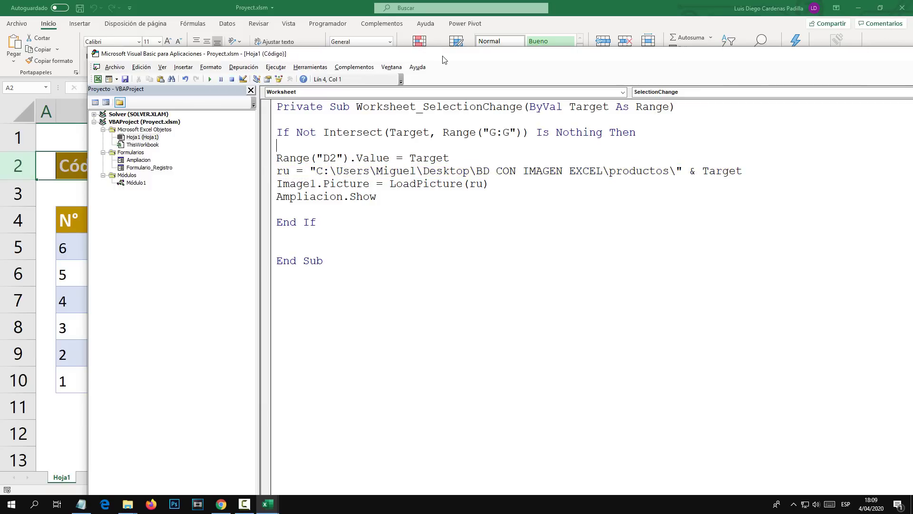
left_click_drag(516, 53, 281, 69)
left_click(754, 69)
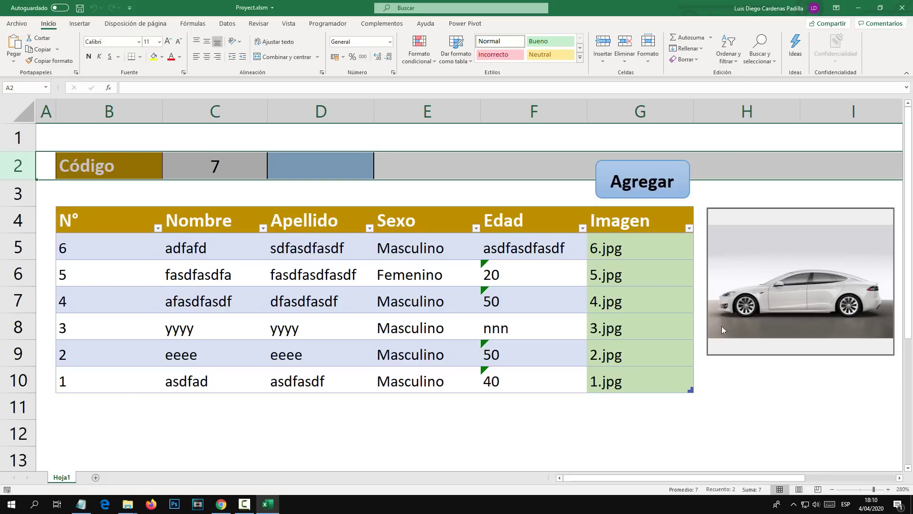
left_click(478, 398)
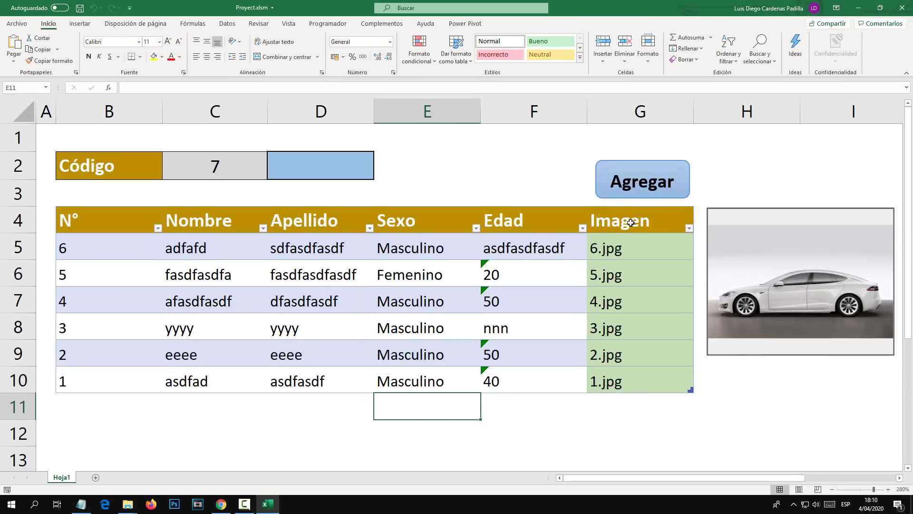
left_click(630, 223)
left_click(471, 218)
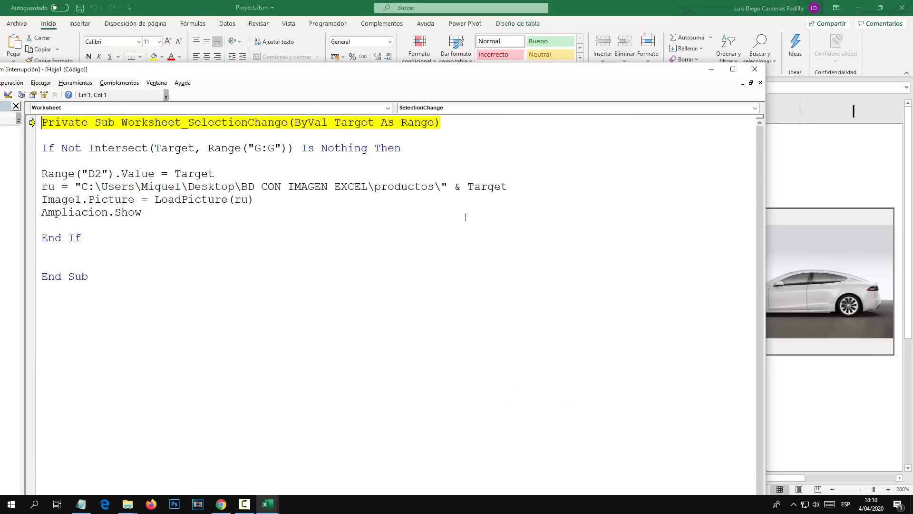
left_click(755, 69)
left_click(428, 287)
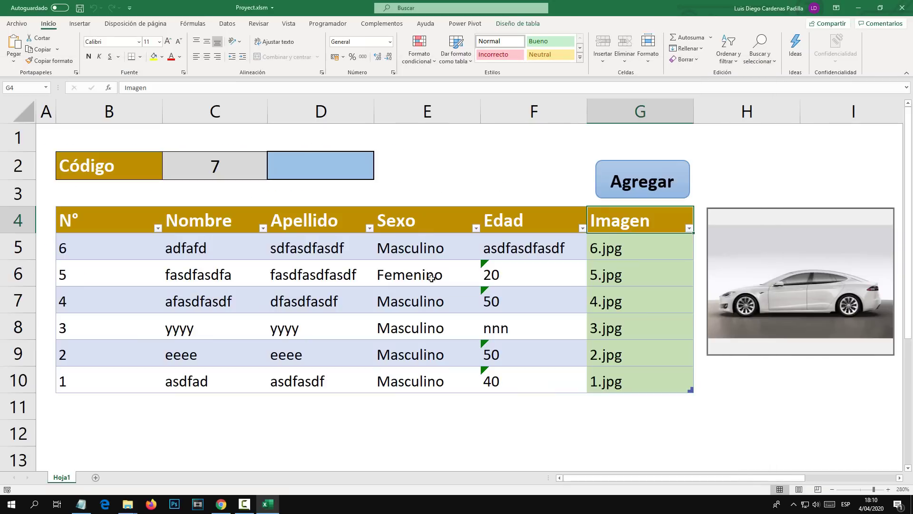
Test empty cell G11, inspect the ru argument of LoadPicture, and stop debugging.
left_click(629, 411)
left_click(477, 218)
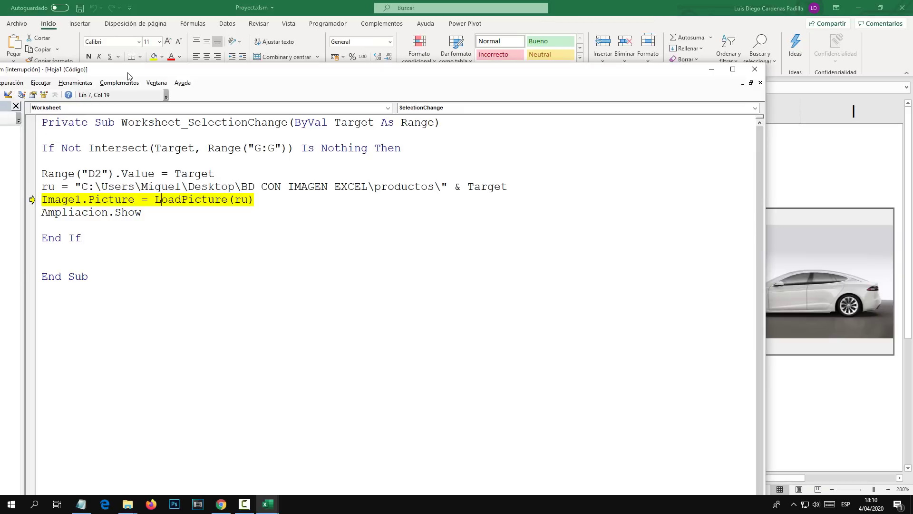
left_click_drag(129, 76, 306, 90)
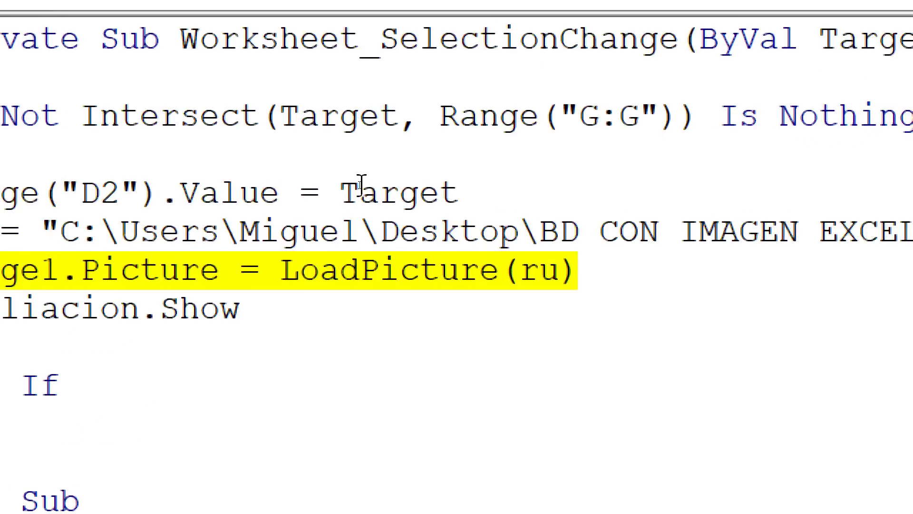
left_click_drag(424, 213, 418, 212)
left_click_drag(534, 267, 505, 267)
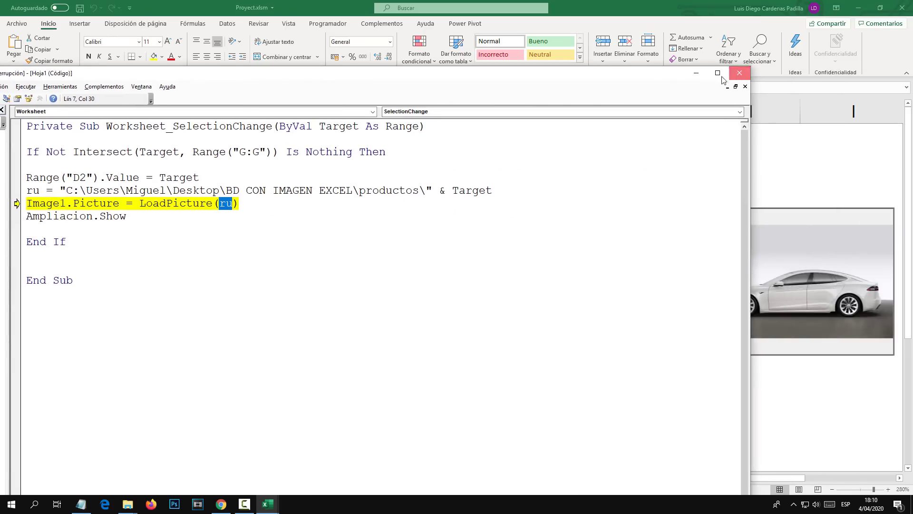
left_click(739, 73)
left_click(430, 288)
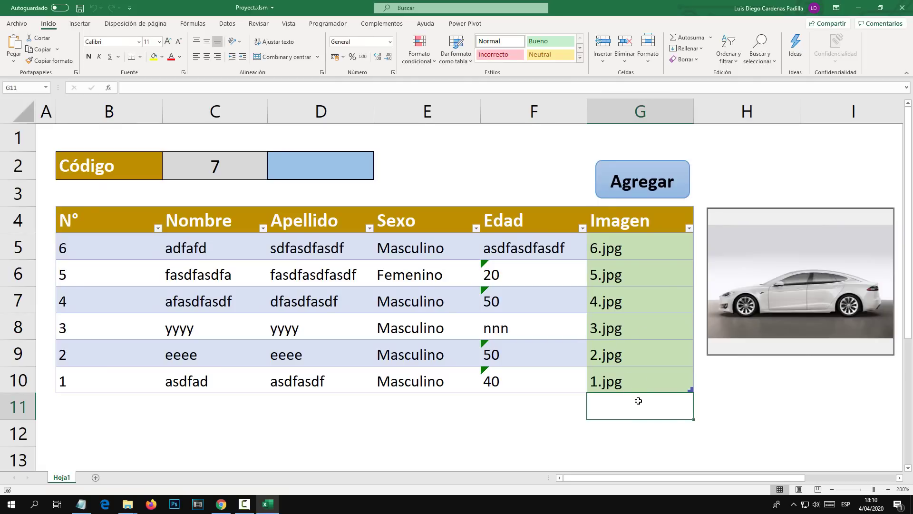
Enter tiotech.jpg in cell G11 to extend the table.
type("as")
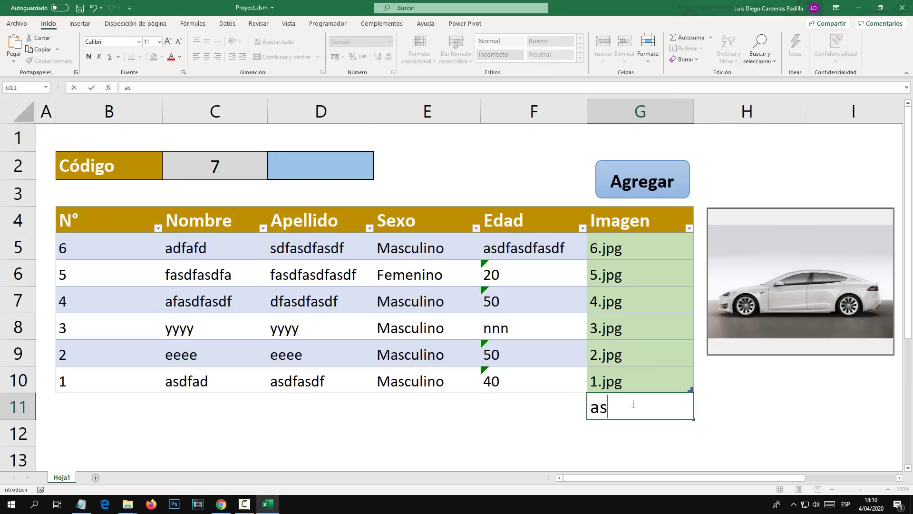
key("BackSpace")
key("BackSpace")
type("tiotech.")
type("jpg")
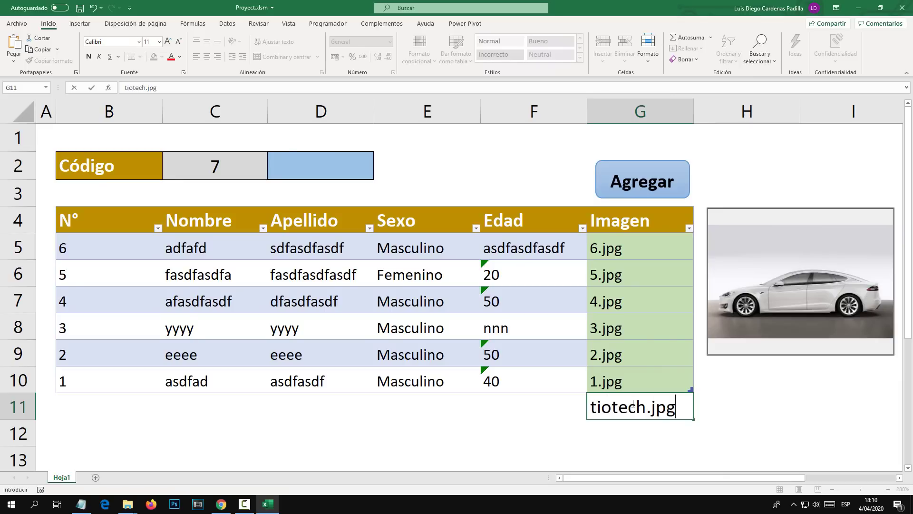
key("Return")
Stop the resulting debug break, reselect G11 and dismiss the error 53 dialog.
left_click(470, 218)
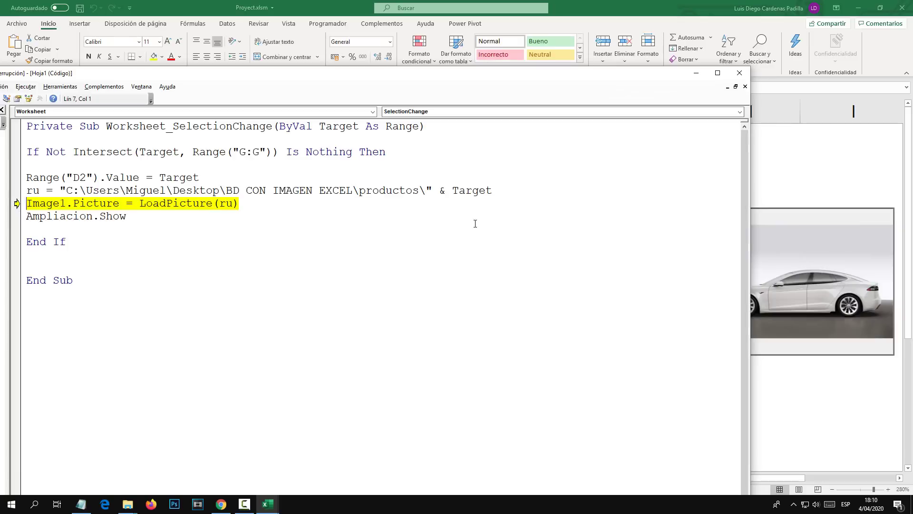
left_click(740, 72)
left_click(425, 286)
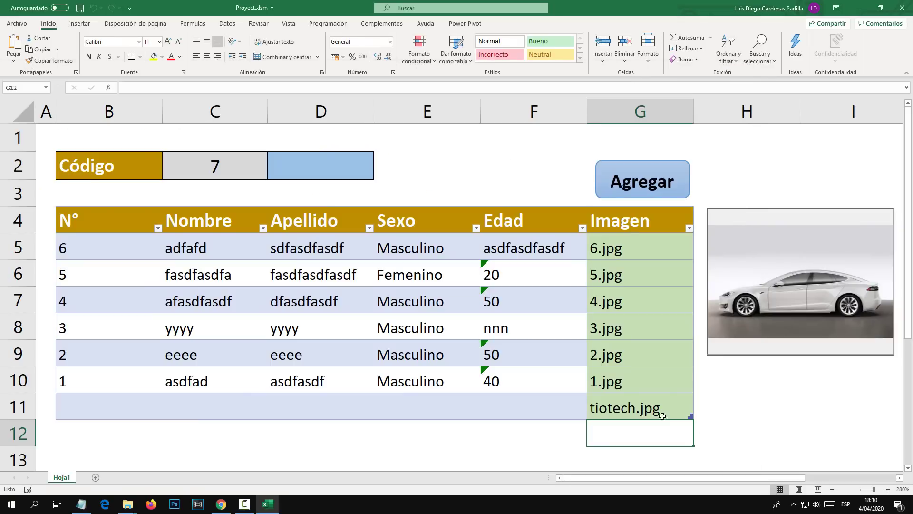
left_click(657, 411)
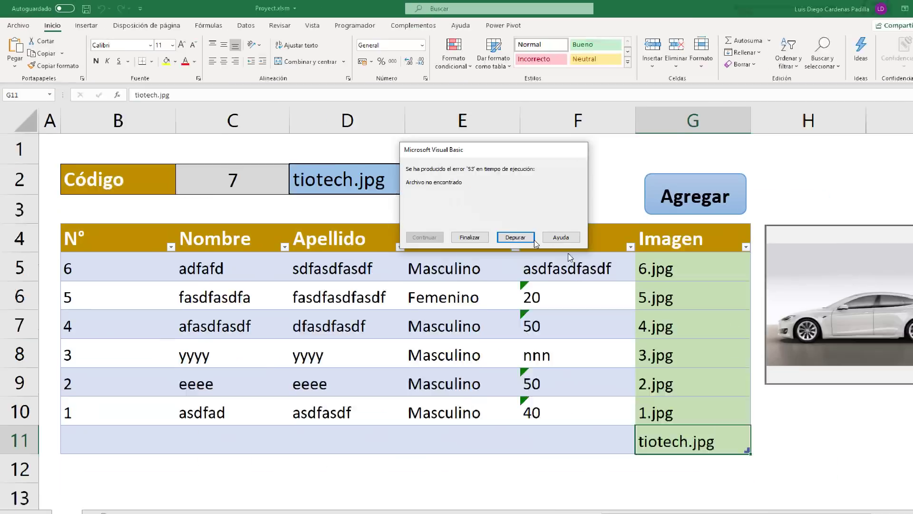
left_click(470, 237)
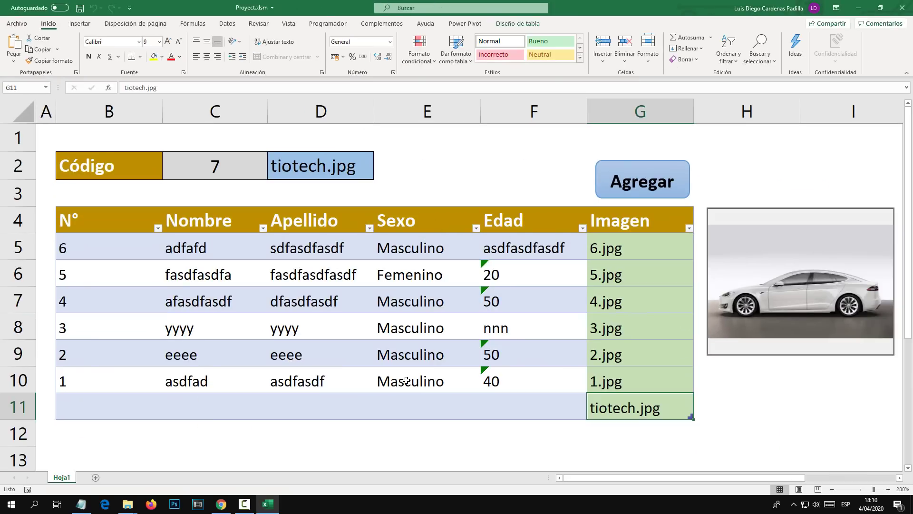
Open the code of the Ampliacion form from the Hoja1 Ver código view.
right_click(60, 478)
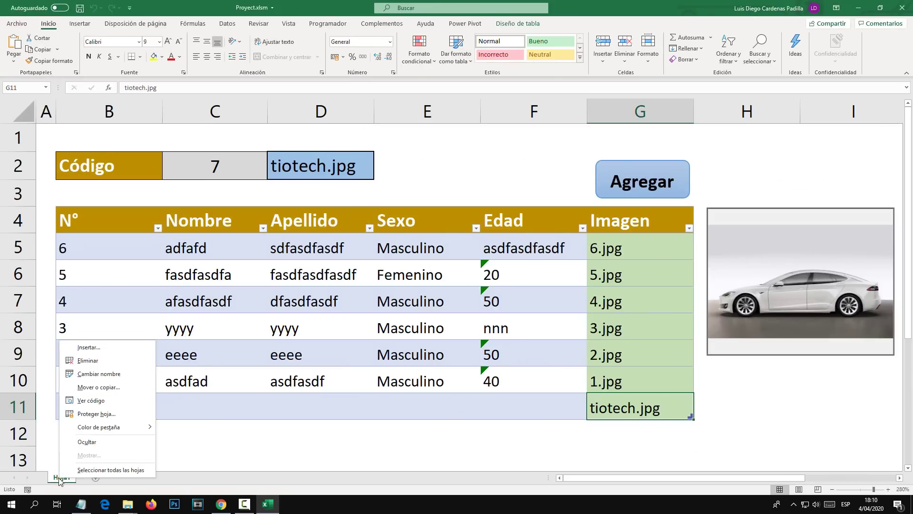
left_click(95, 404)
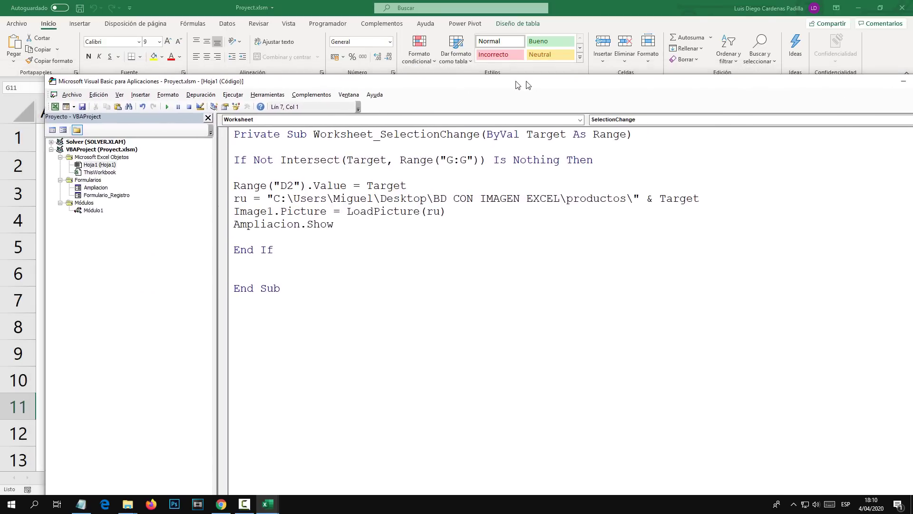
left_click_drag(313, 75, 540, 84)
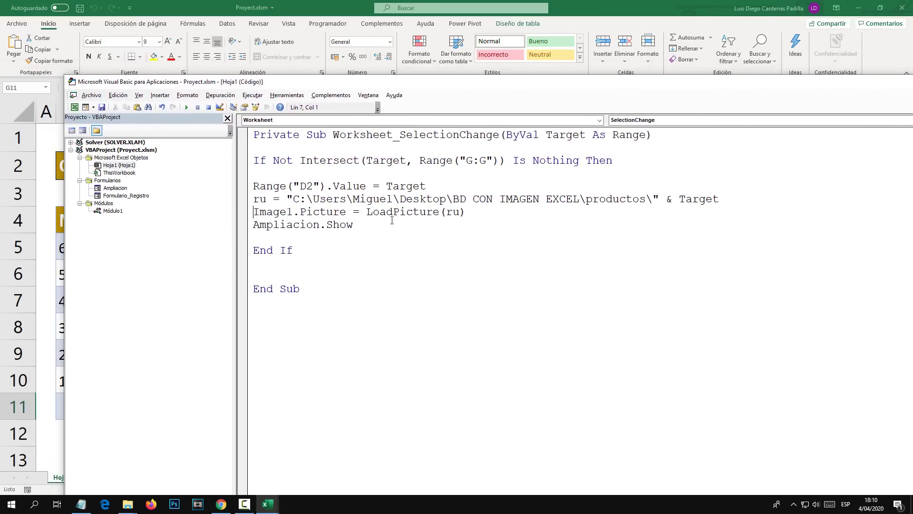
double_click(116, 188)
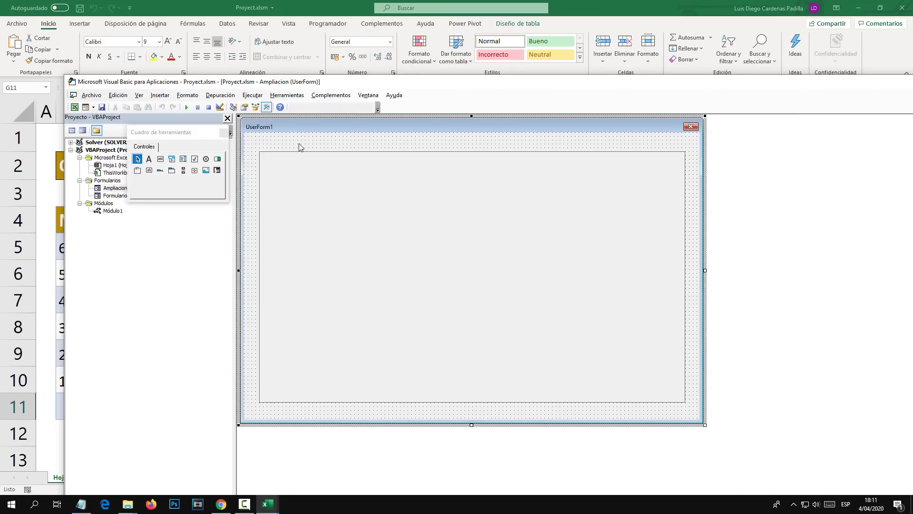
key("F7")
Add On Error Resume Next above the ru path line and select it for copying.
key("Return")
key("Return")
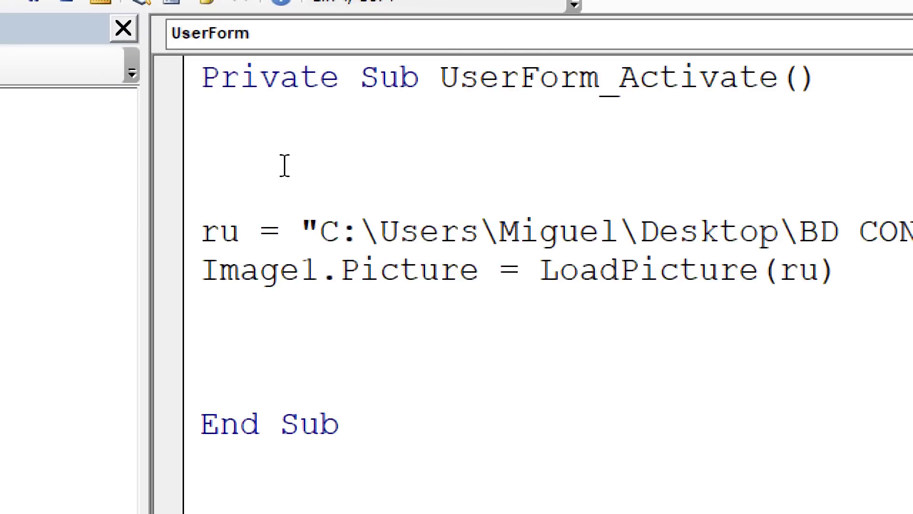
type("On Erro")
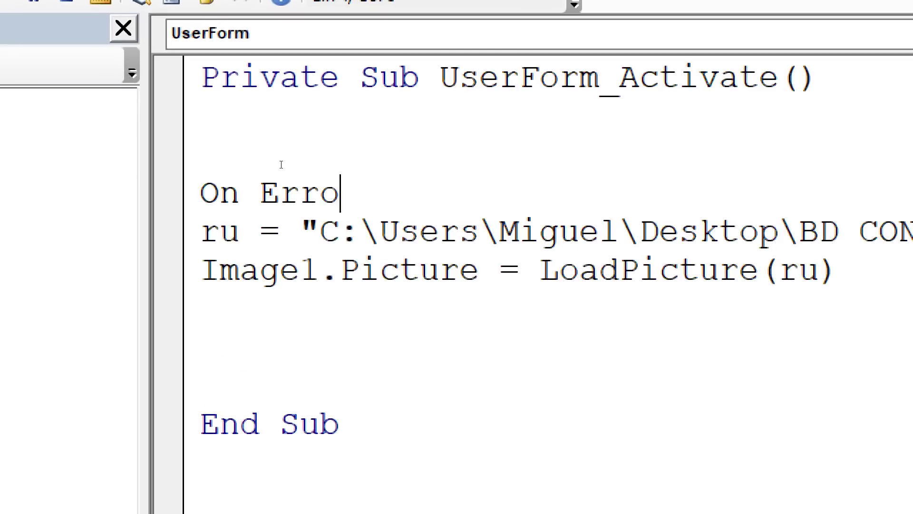
type("r Resume Ne")
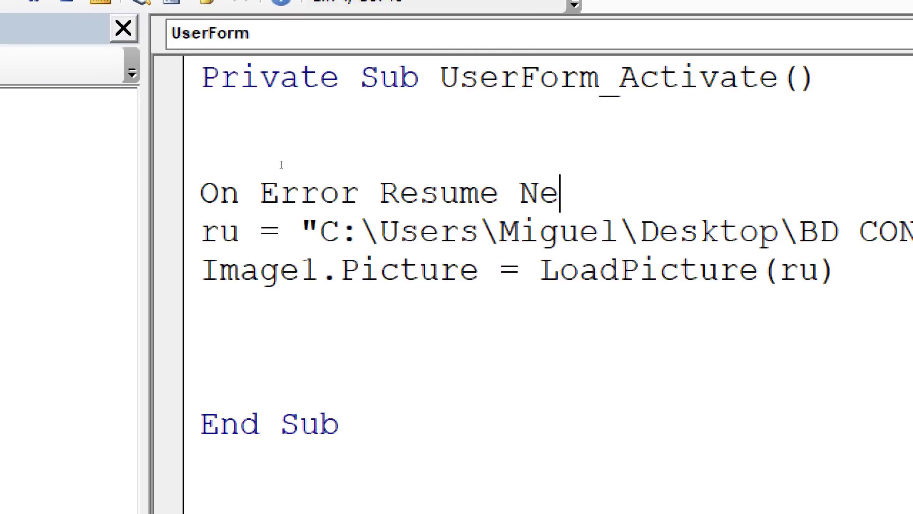
type("xt")
key("Down")
key("Up")
key("shift+Home")
key("ctrl+c")
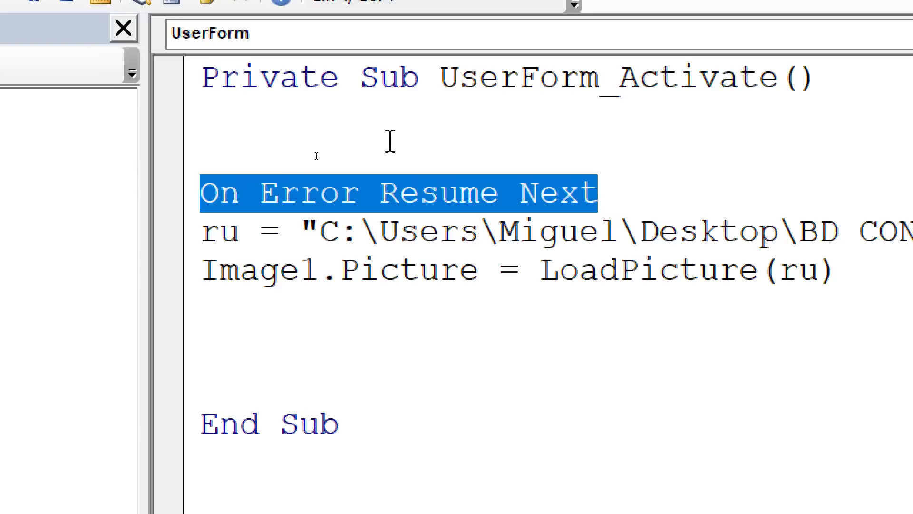
left_click_drag(202, 232, 206, 295)
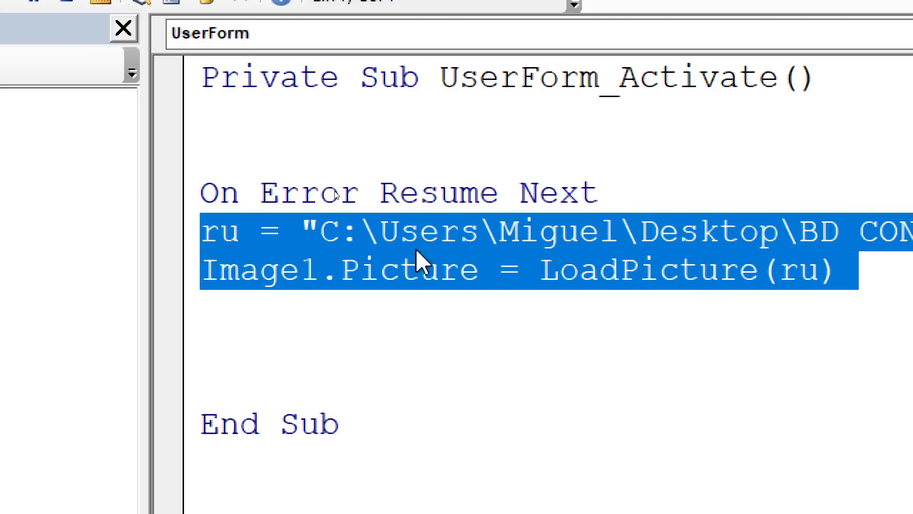
left_click_drag(618, 190, 200, 193)
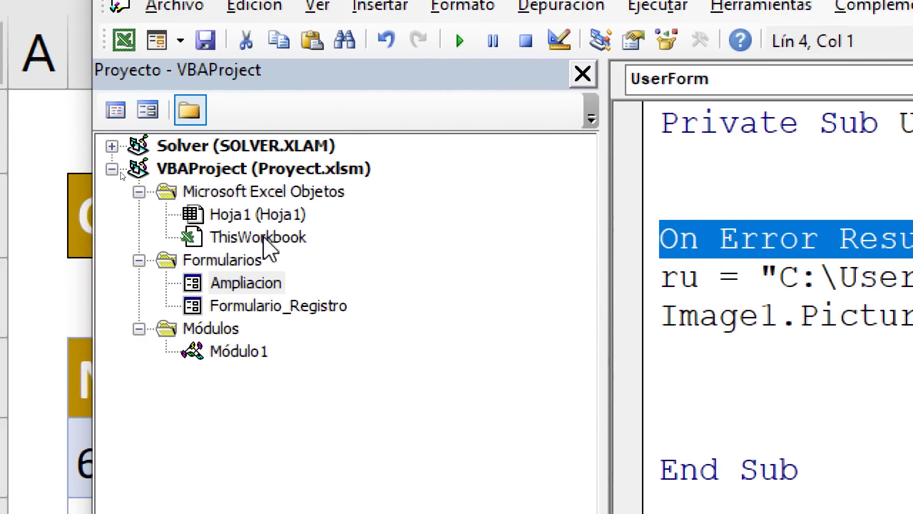
In Hoja1's code, delete the blank line and paste On Error Resume Next after the Sub header.
double_click(259, 214)
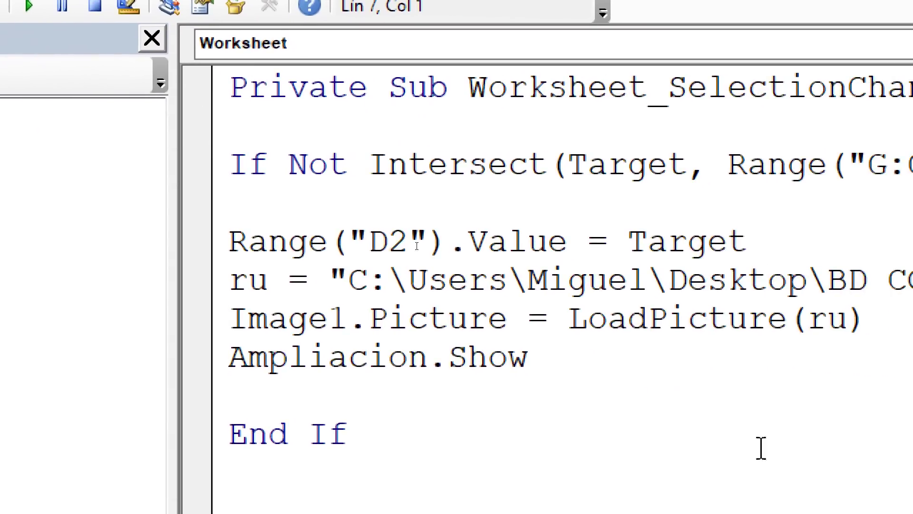
left_click(288, 209)
key("Delete")
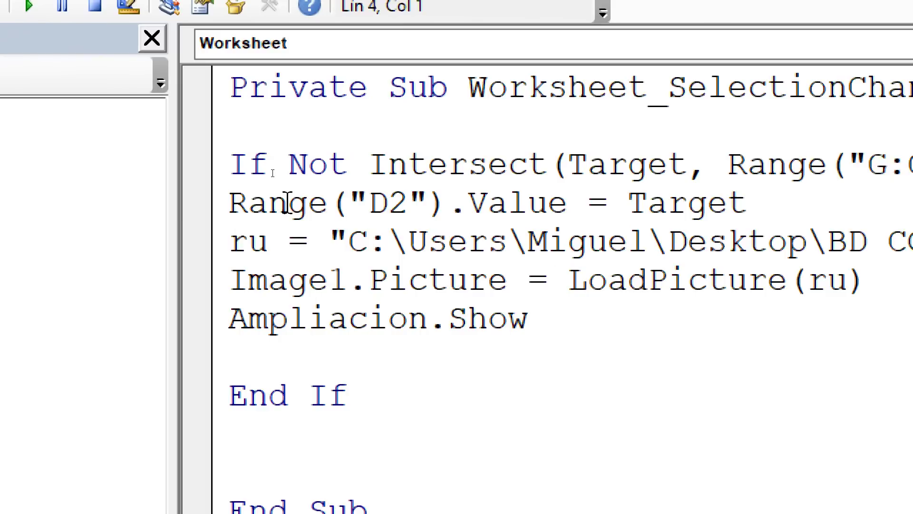
left_click(271, 130)
key("Return")
key("Return")
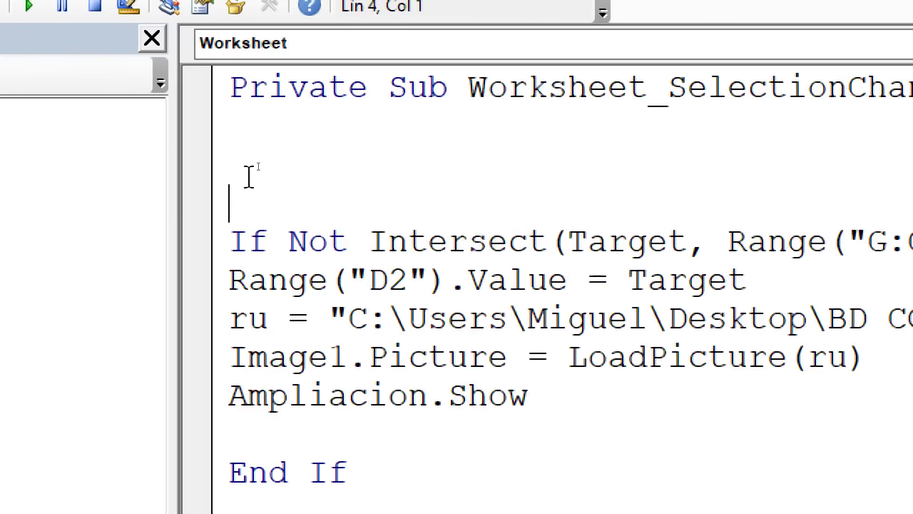
key("ctrl+v")
left_click(426, 347)
left_click(646, 208)
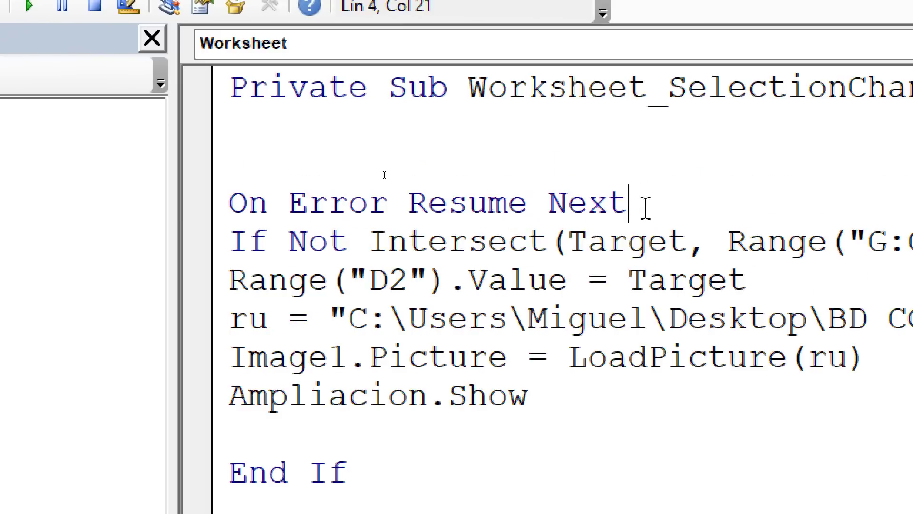
left_click_drag(645, 208, 230, 205)
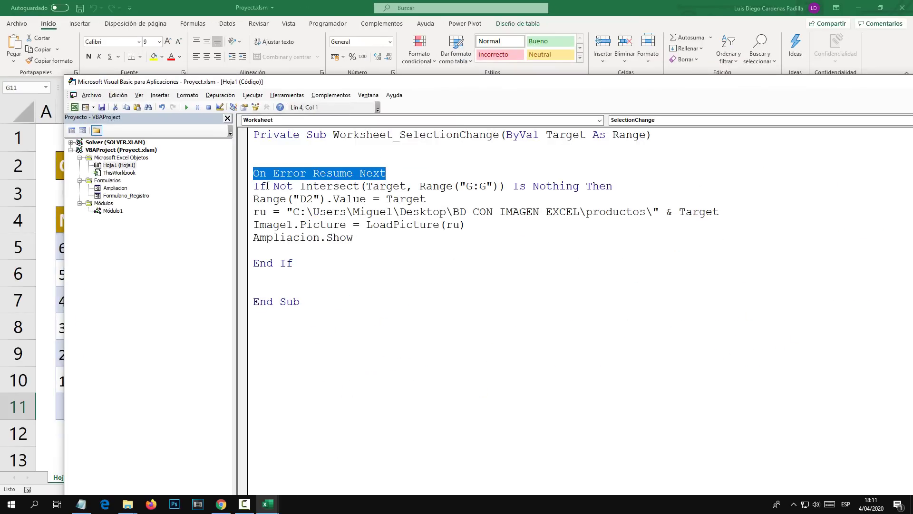
Save, close the VBA editor, and test two empty cells below the table.
left_click(102, 107)
left_click_drag(452, 85, 309, 88)
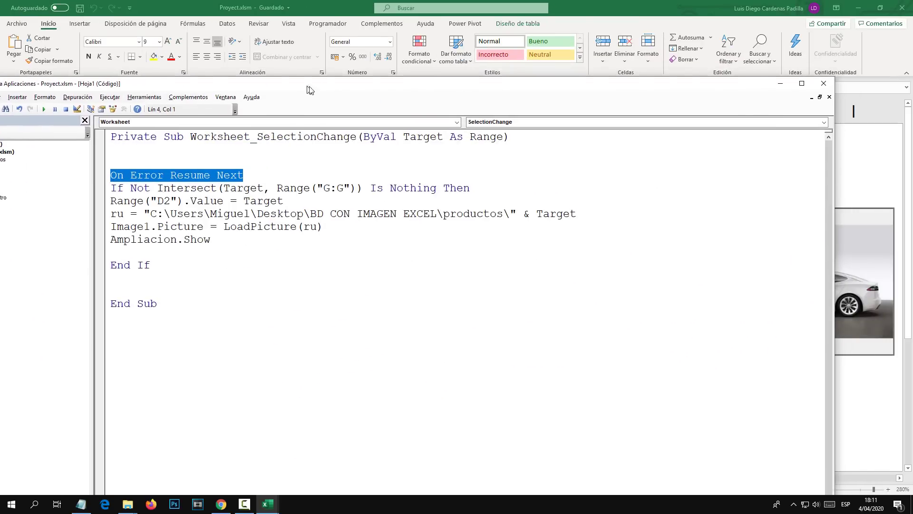
left_click(825, 86)
scroll(624, 405, "down", 1)
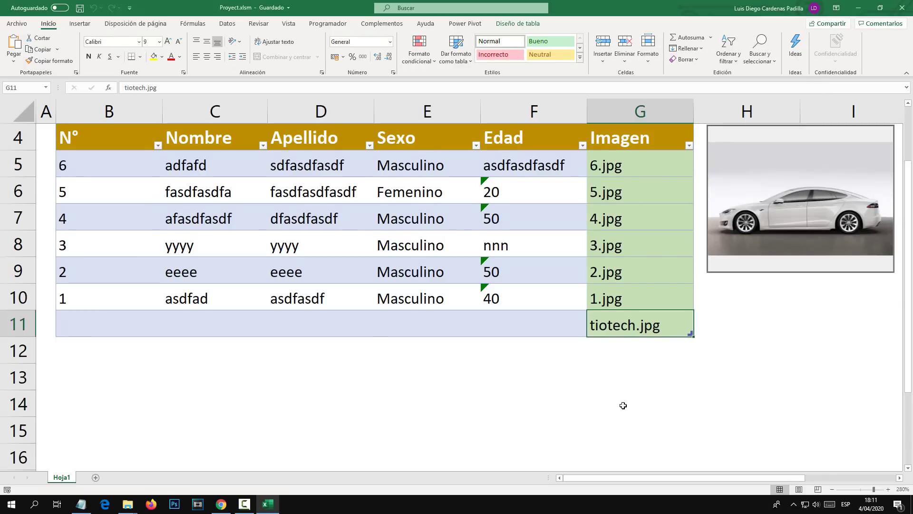
left_click(627, 359)
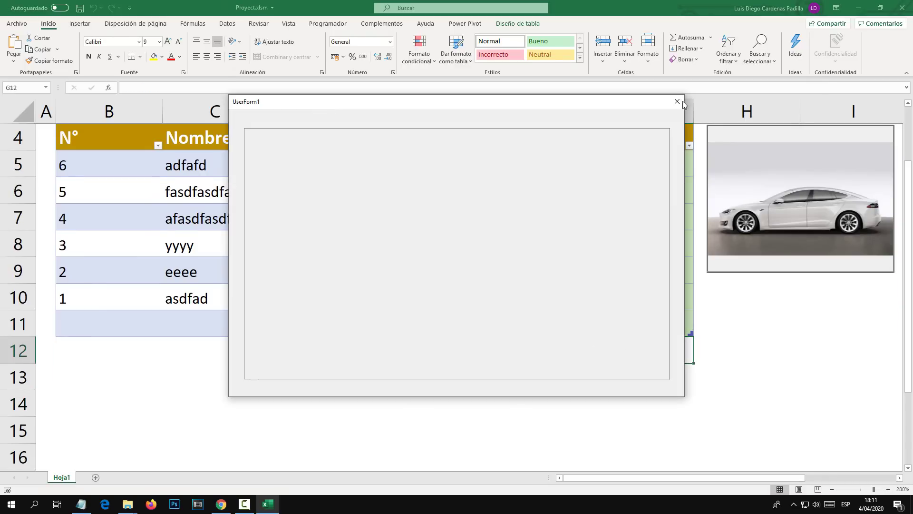
left_click(682, 101)
left_click(644, 373)
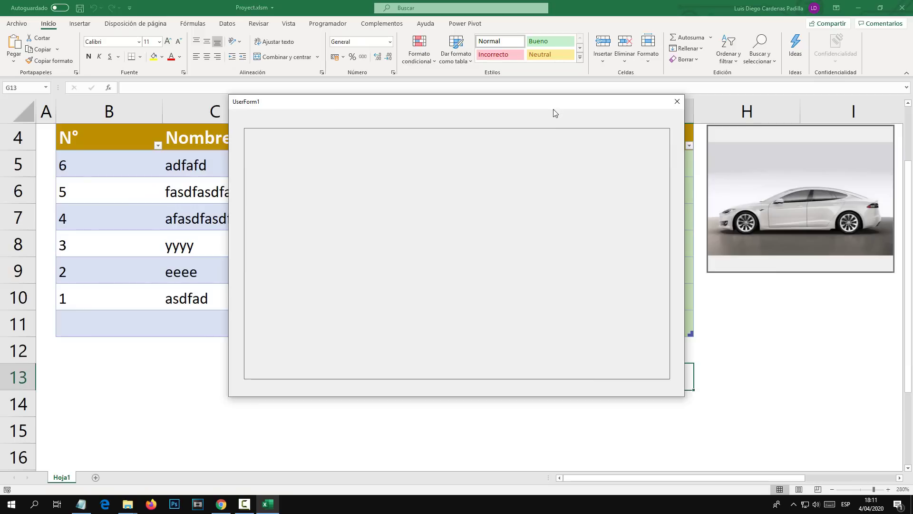
mouse_move(554, 113)
left_mouse_down()
mouse_move(503, 188)
mouse_move(554, 79)
mouse_move(564, 118)
left_mouse_up()
left_click(623, 101)
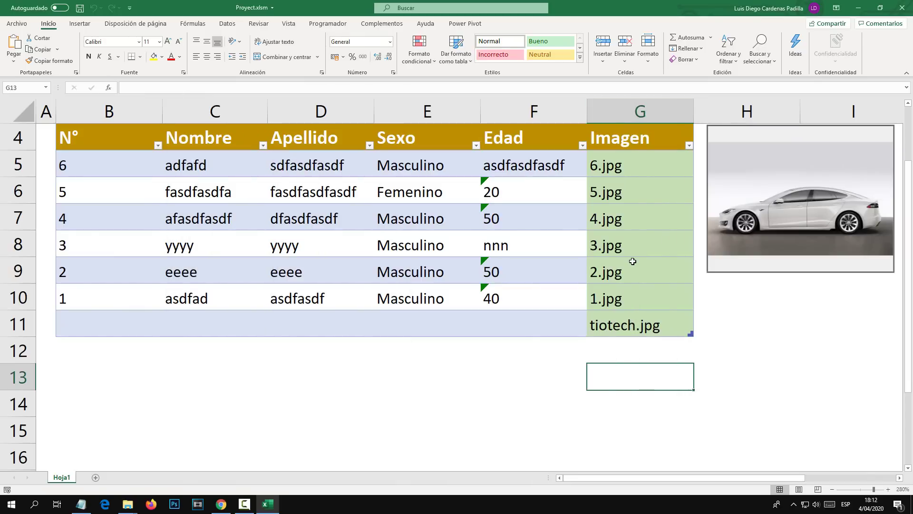
View the enlarged pictures for 2.jpg, 3.jpg and 4.jpg.
left_click(633, 261)
left_click(680, 95)
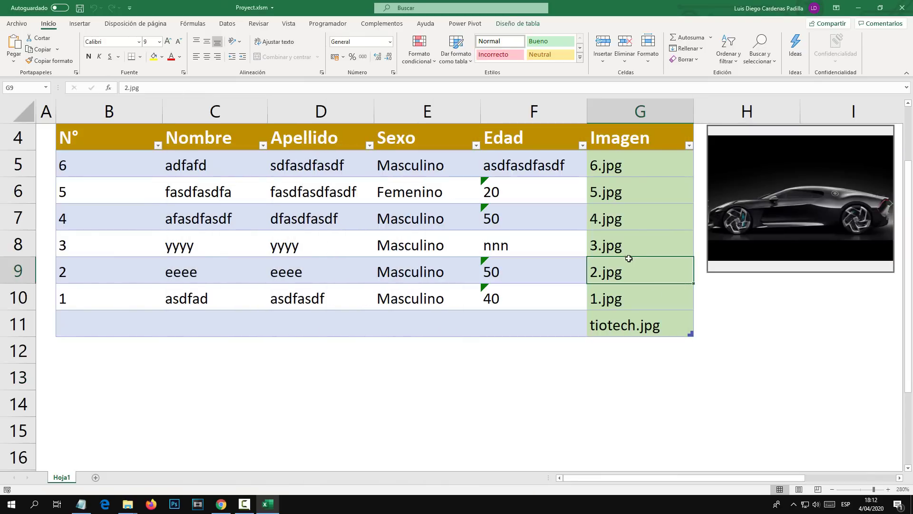
left_click(628, 256)
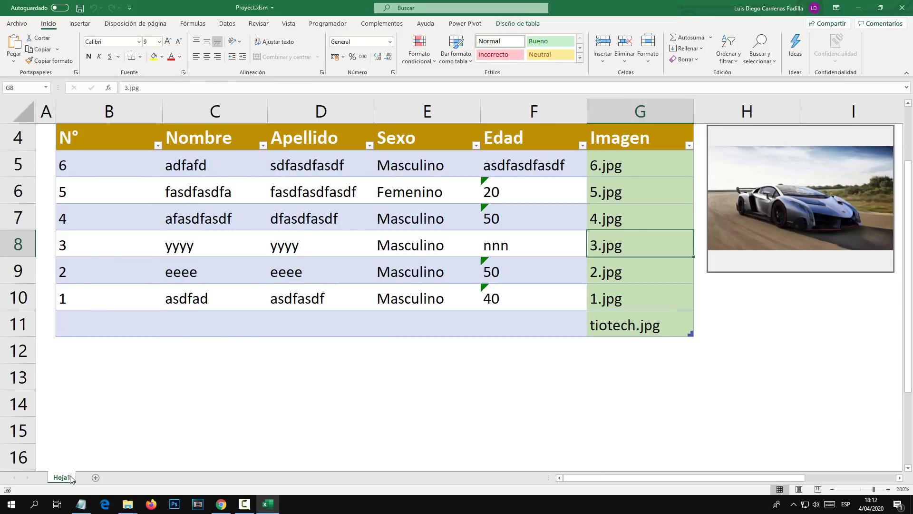
left_click(617, 210)
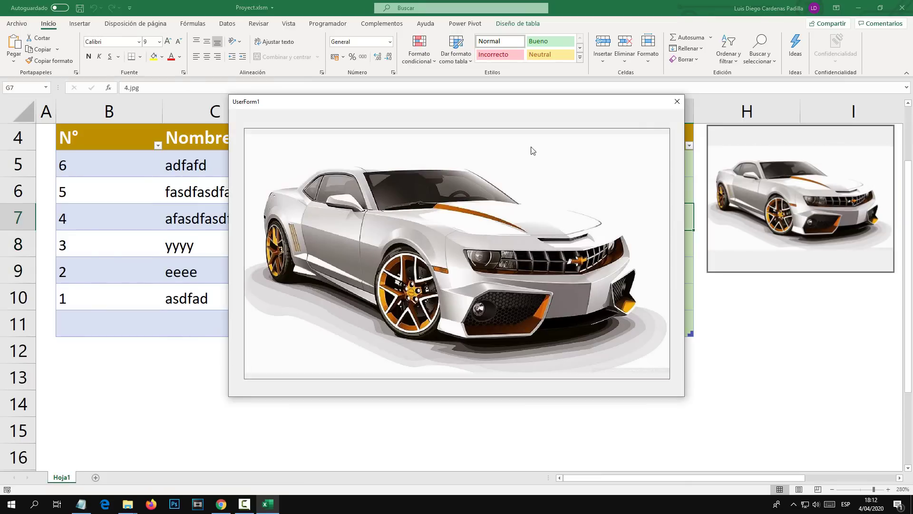
left_click(678, 101)
Test the Imagen header and empty cell G1, closing each empty form.
scroll(640, 242, "up", 1)
left_click(646, 222)
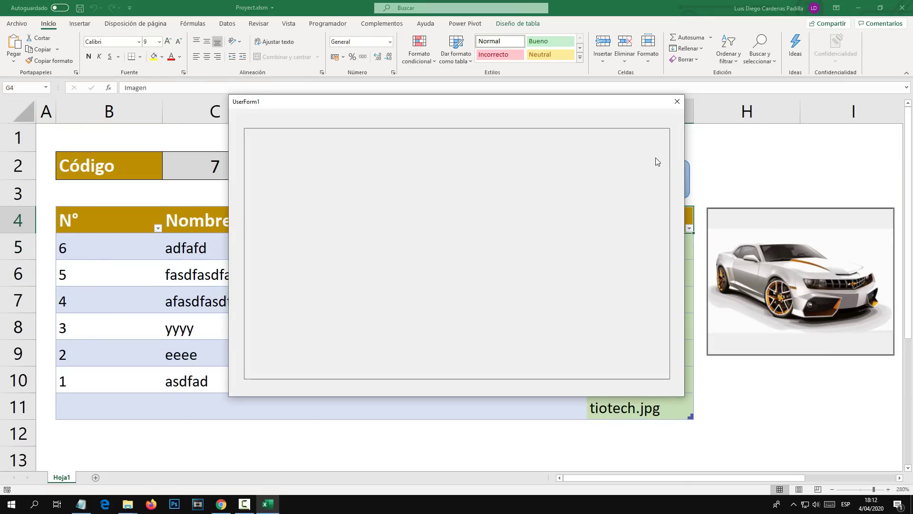
left_click(678, 102)
left_click(647, 142)
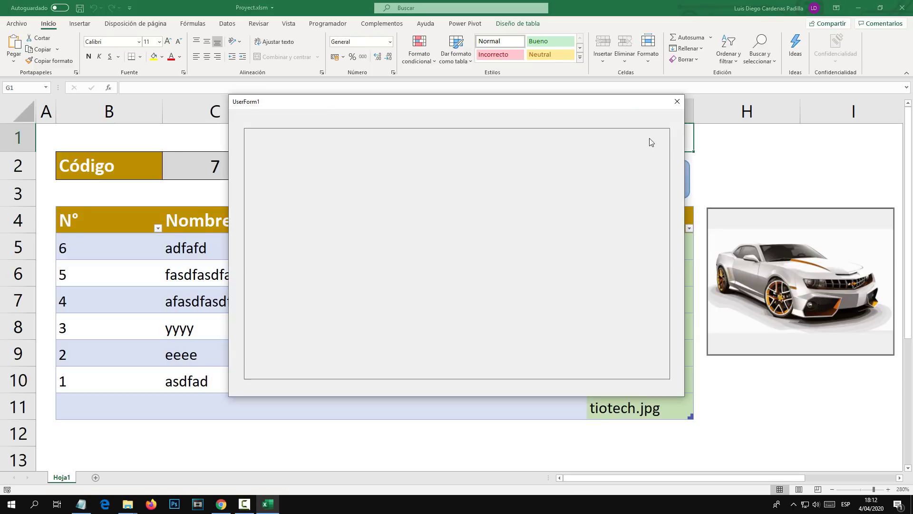
left_click(677, 101)
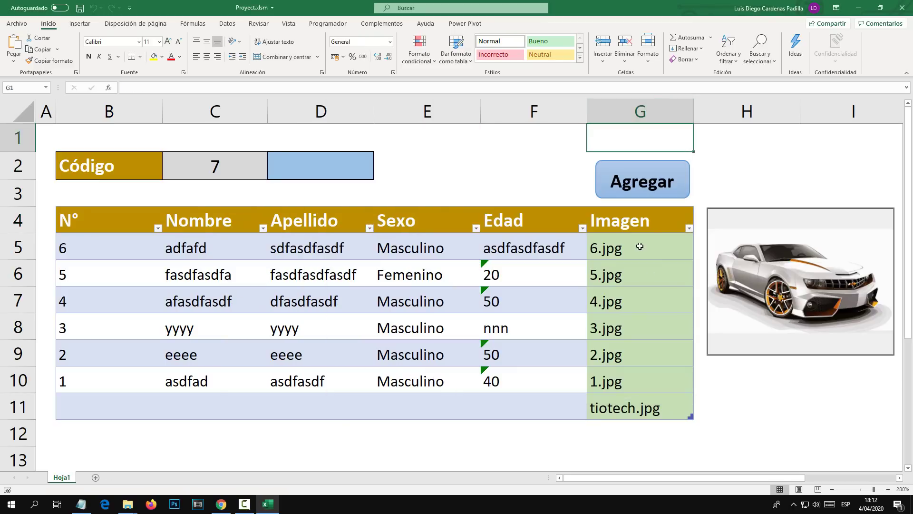
Open the Hoja1 code and locate the Ampliacion.Show statement.
right_click(64, 478)
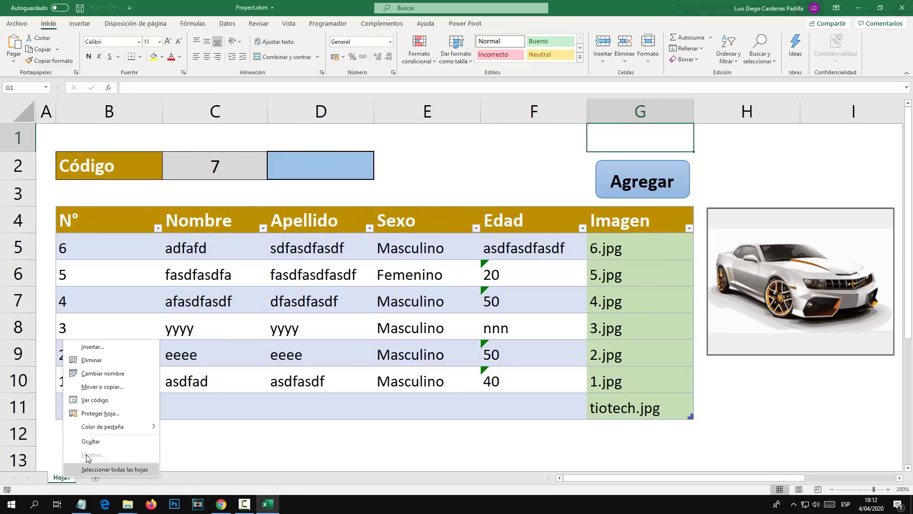
left_click(83, 399)
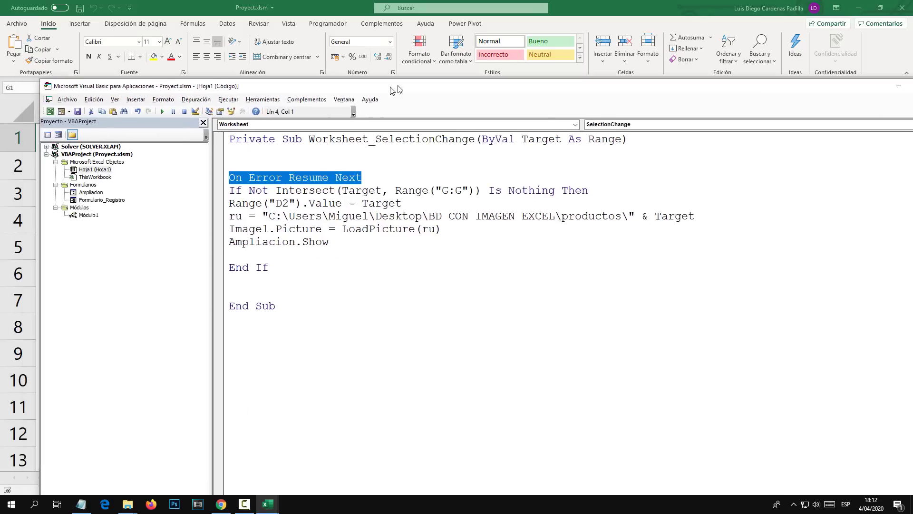
left_click_drag(279, 86, 435, 86)
left_click(314, 200)
left_click_drag(380, 239, 265, 240)
left_click(267, 239)
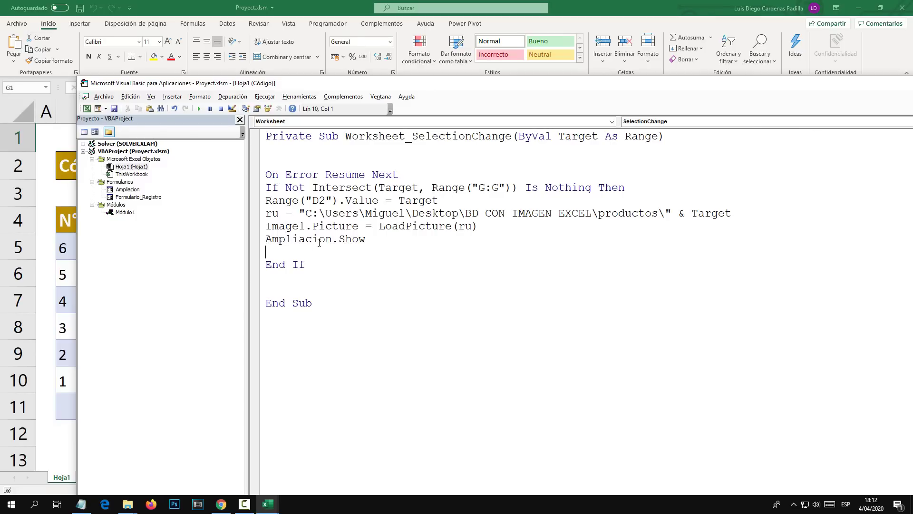
Cut Ampliacion.Show and paste it back after LoadPicture, tidying the blank lines around End If.
key("Delete")
key("Return")
key("Return")
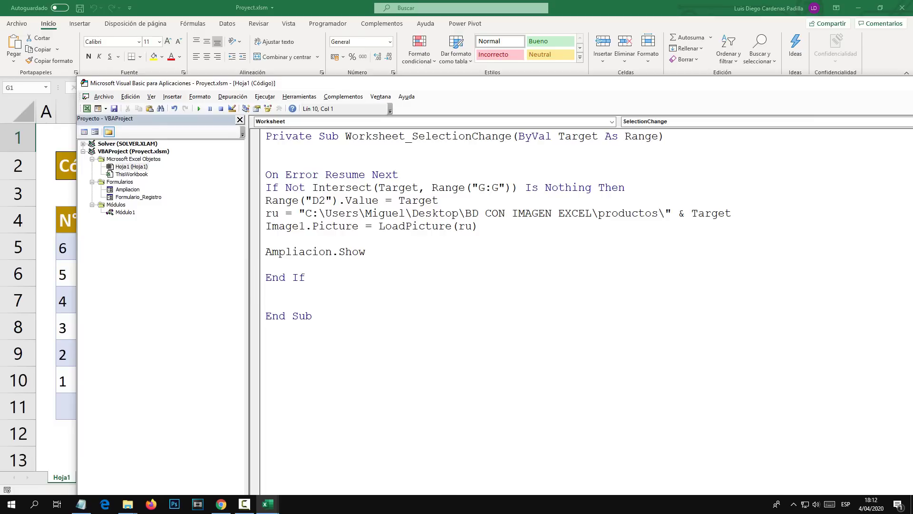
key("shift+End")
key("ctrl+c")
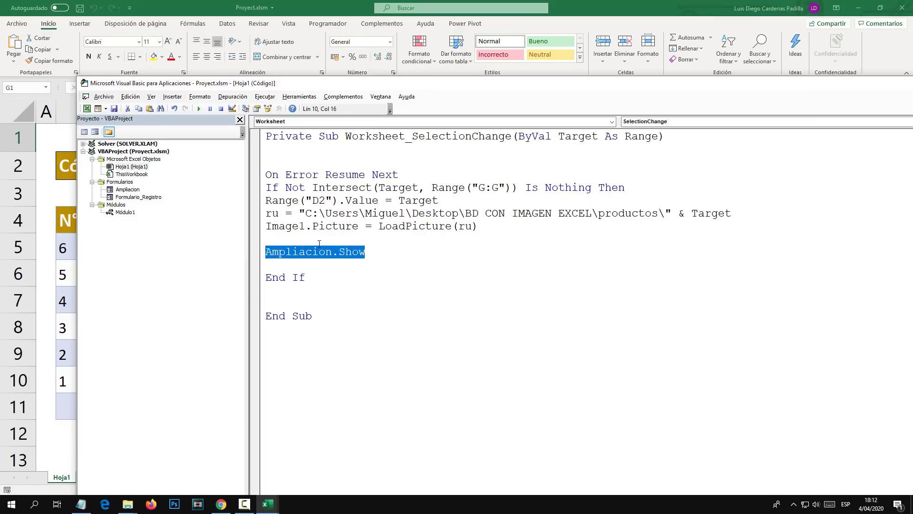
key("Delete")
key("Delete")
key("Delete")
key("BackSpace")
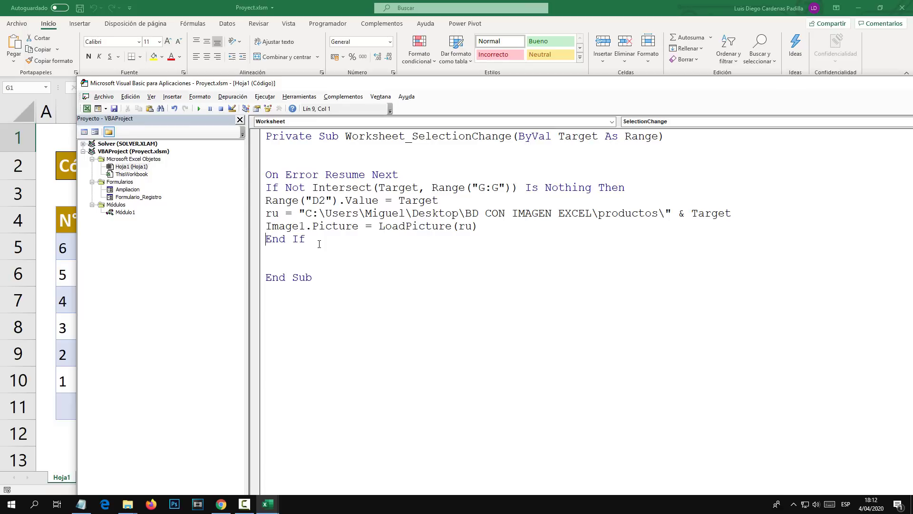
key("Return")
key("Return")
key("Return")
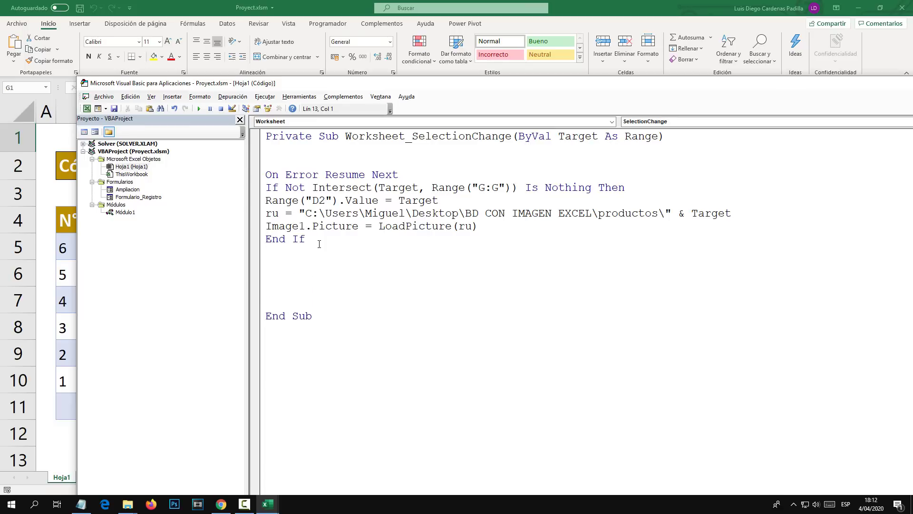
key("Return")
key("Return")
key("Up")
key("Up")
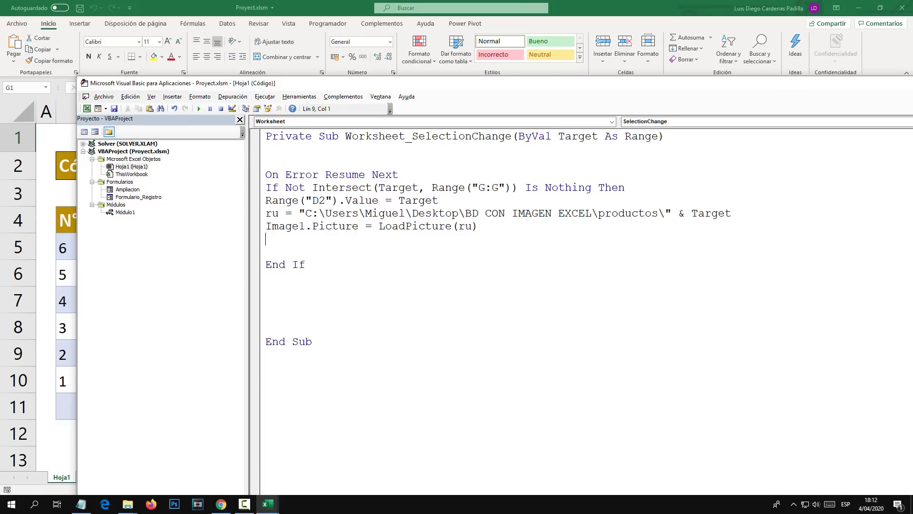
key("ctrl+v")
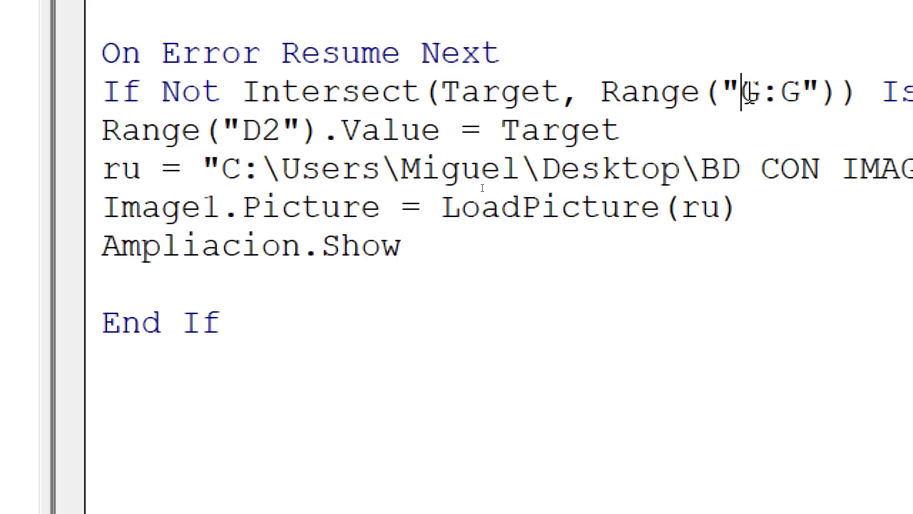
Wrap Ampliacion.Show with If Target <> "" Then above it and End If below.
left_click_drag(742, 92, 782, 92)
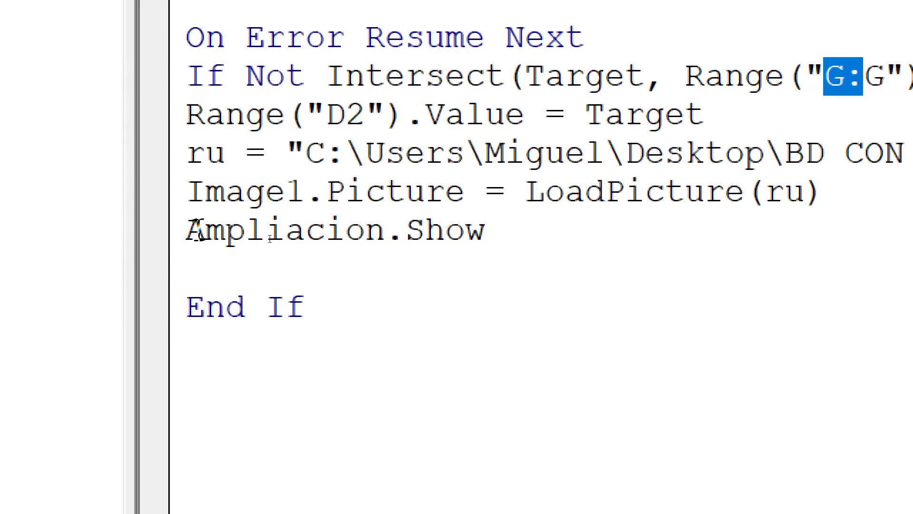
left_click(197, 231)
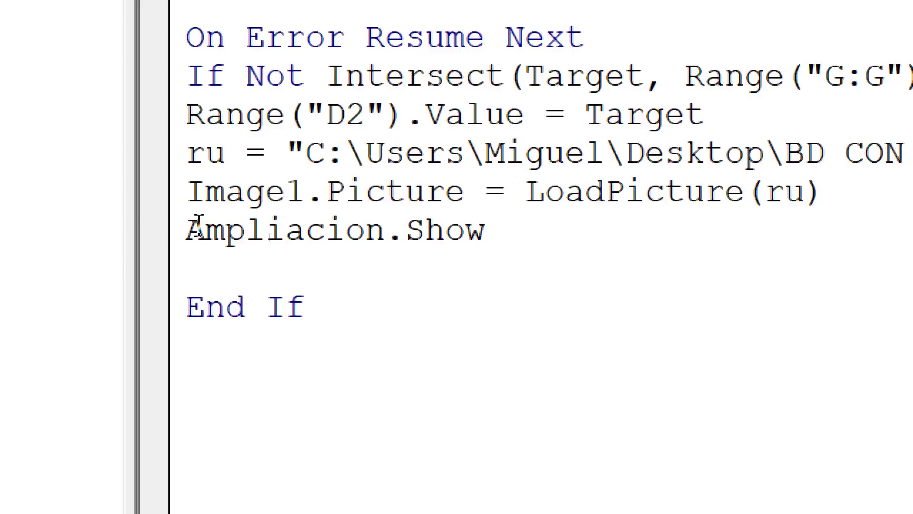
key("Return")
key("Return")
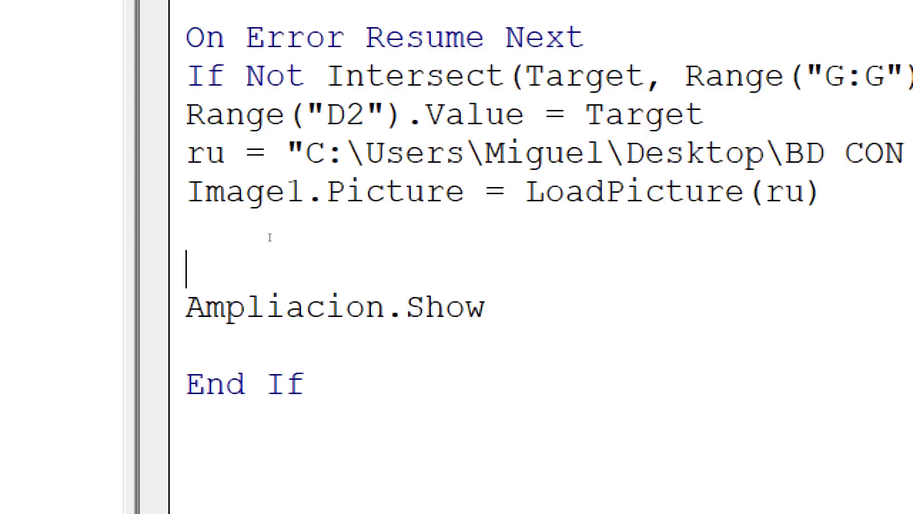
type("if ")
type("Targ")
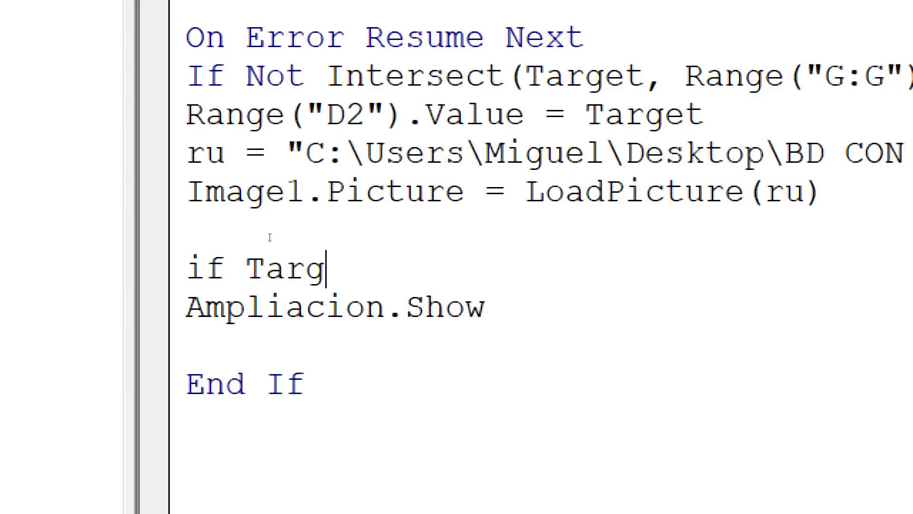
type("et")
key("BackSpace")
type("<>")
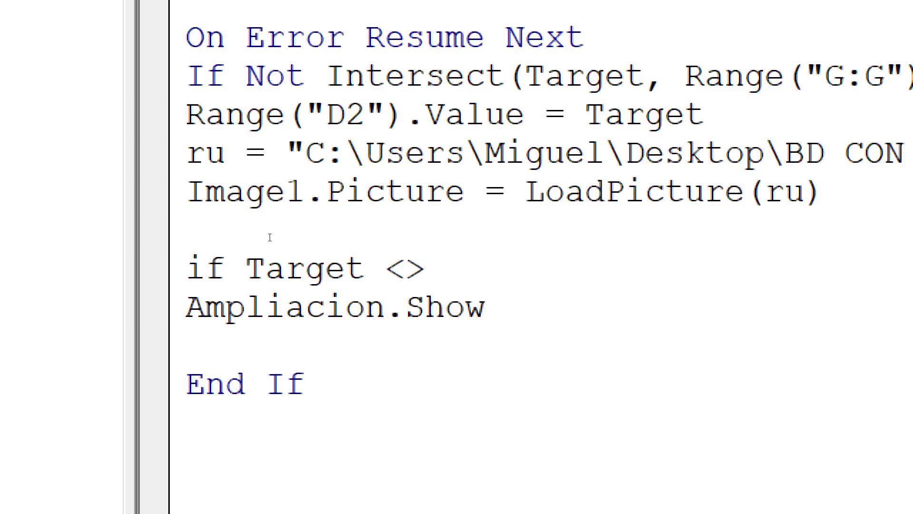
type("\"\"the")
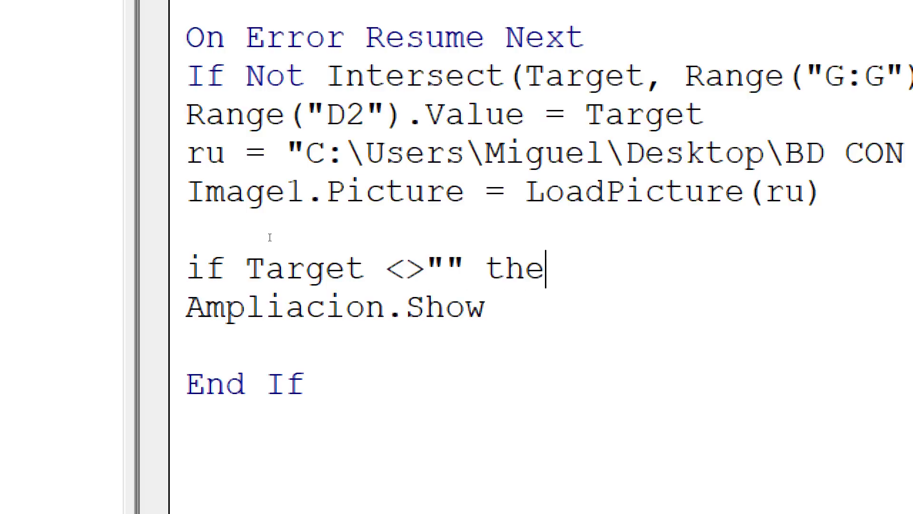
type("n")
key("Down")
key("Down")
key("Return")
key("Return")
key("Up")
key("Up")
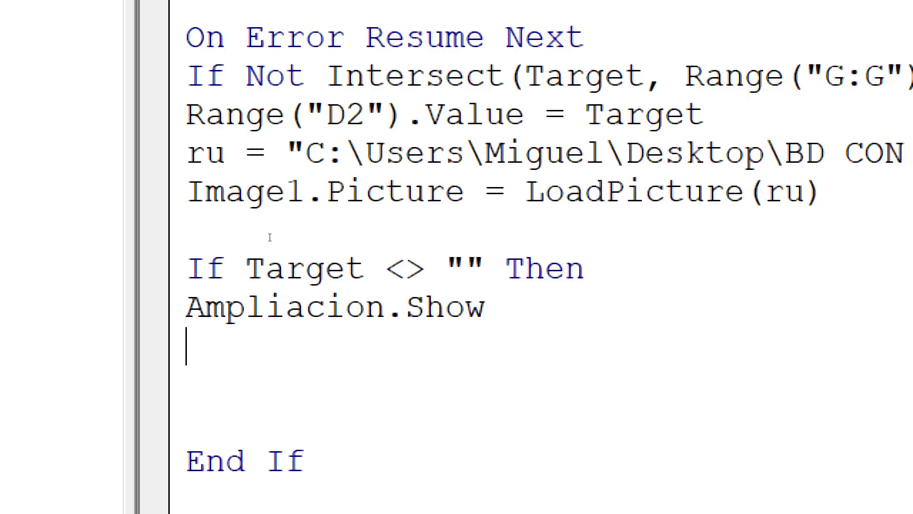
type("end if")
key("Down")
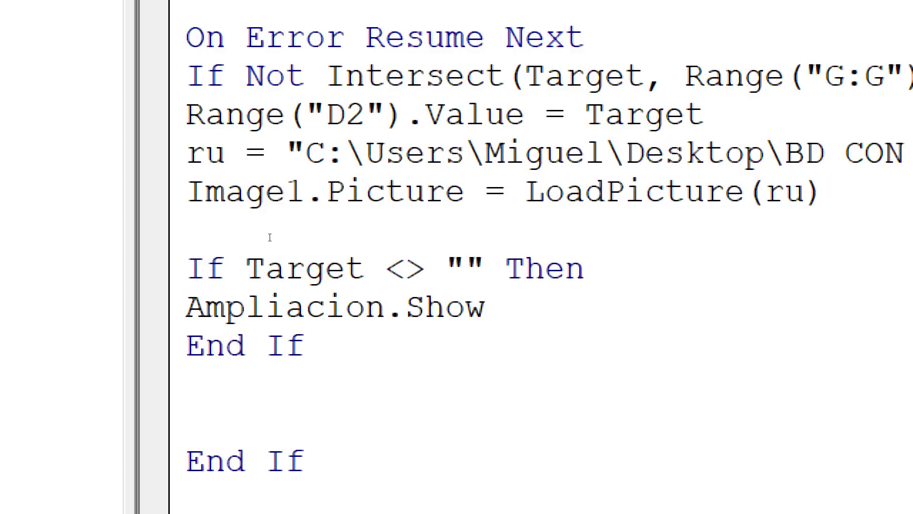
Review the not-equal condition and Ampliacion.Show line, then save Proyect.xlsm.
left_click_drag(442, 267, 420, 269)
double_click(420, 269)
left_click(481, 266)
left_click_drag(501, 316, 159, 336)
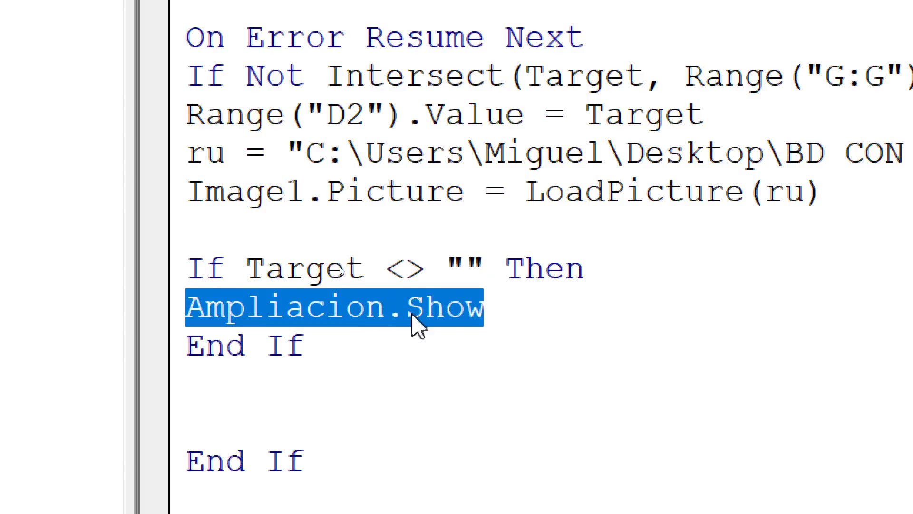
left_click(280, 320)
left_click(543, 309)
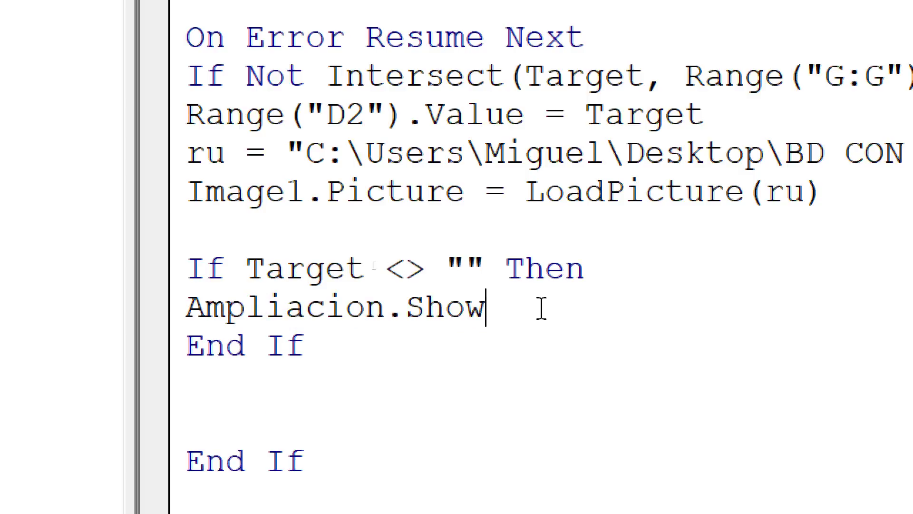
left_click_drag(542, 308, 157, 307)
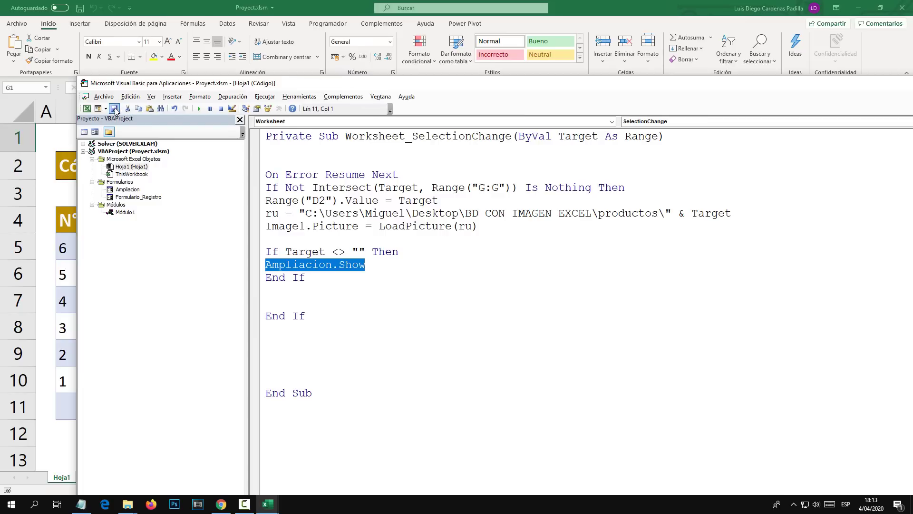
left_click(115, 108)
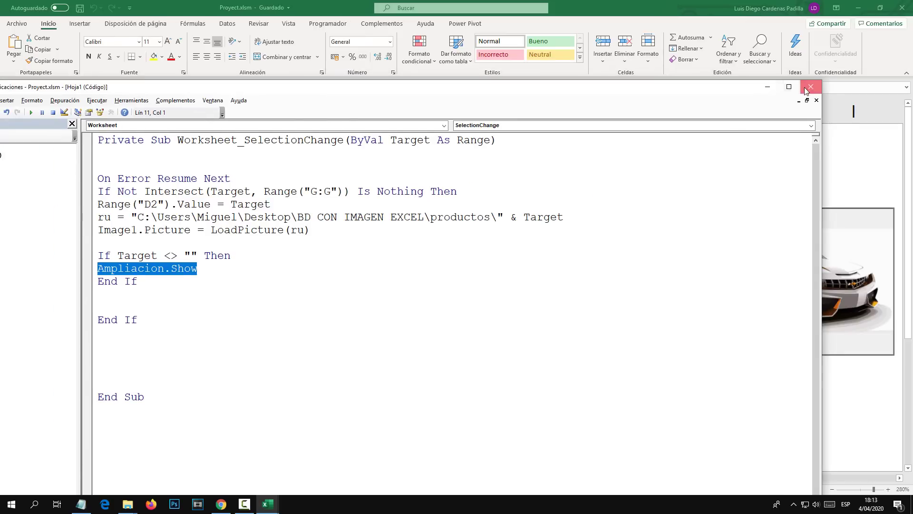
Close the VBA editor, then view and close the enlarged picture for 5.jpg.
left_click(811, 86)
scroll(528, 219, "down", 1)
scroll(595, 266, "down", 1)
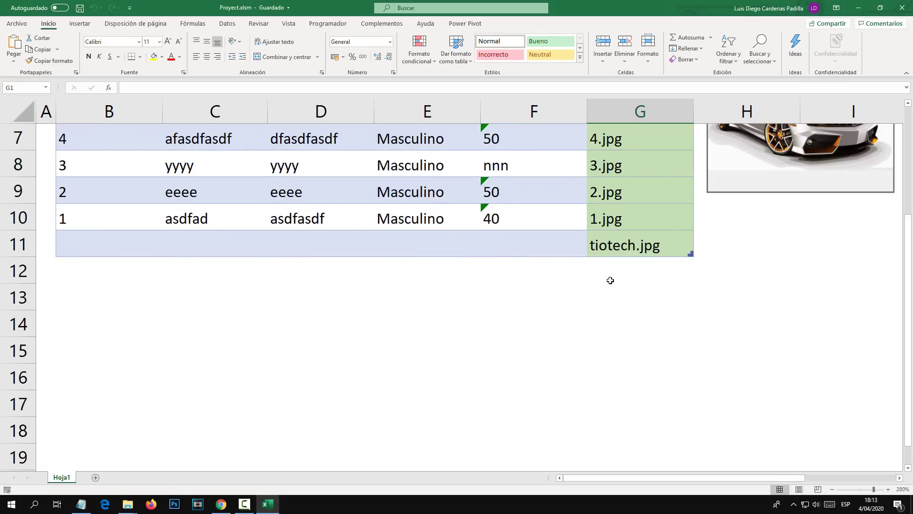
left_click(627, 299)
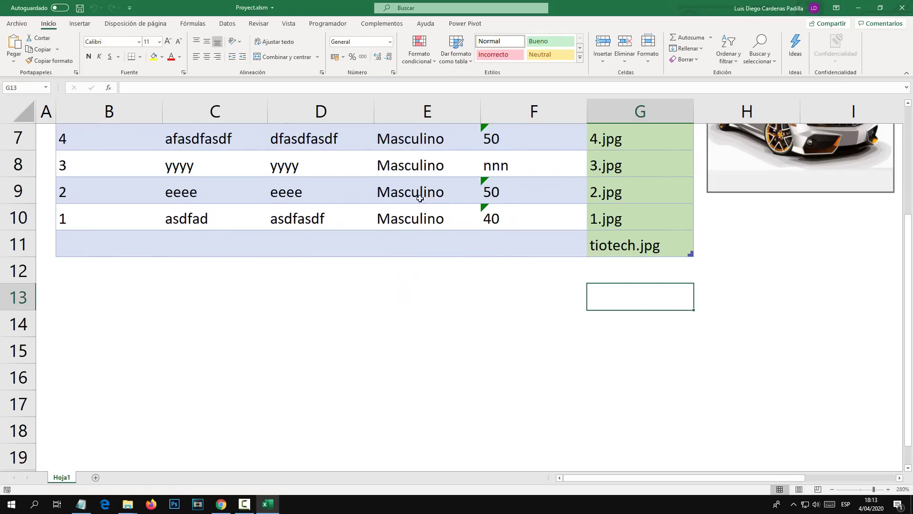
scroll(578, 233, "up", 2)
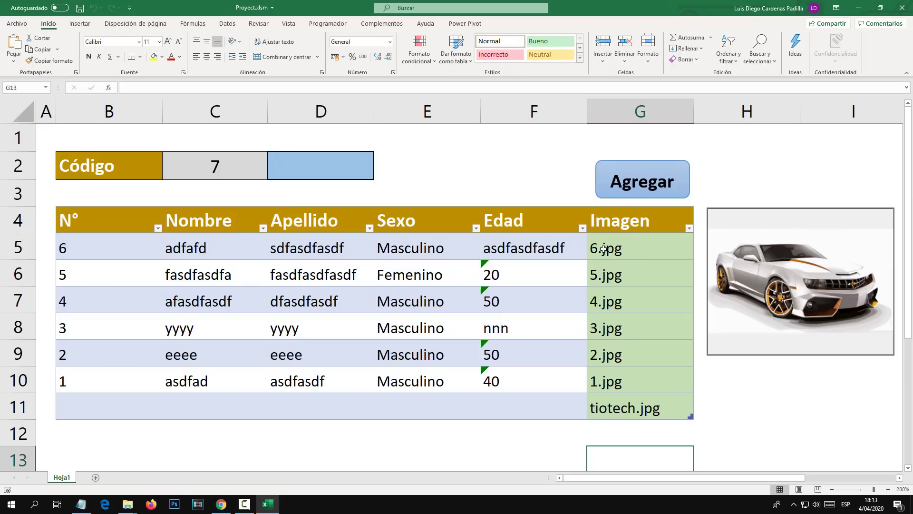
left_click(611, 279)
left_click(677, 101)
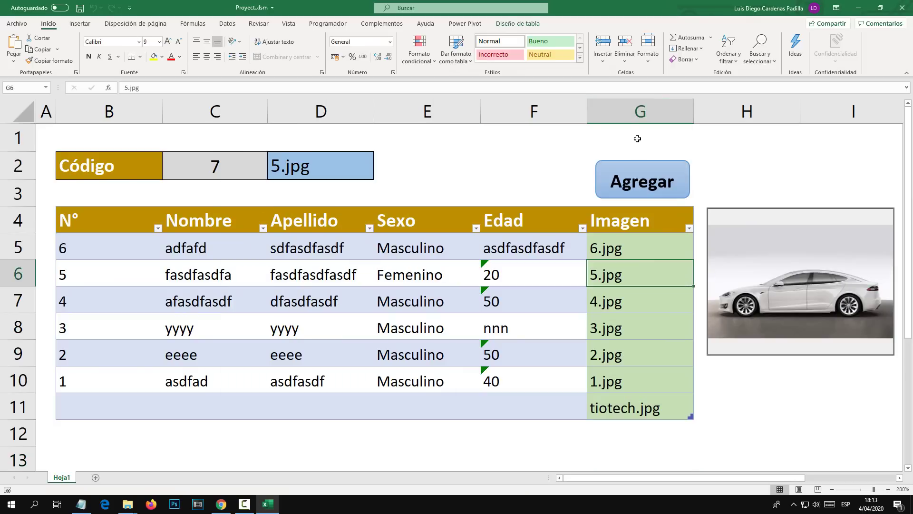
Select several empty cells around the table to confirm no picture pops up.
left_click(655, 136)
scroll(655, 207, "down", 3)
scroll(642, 316, "down", 3)
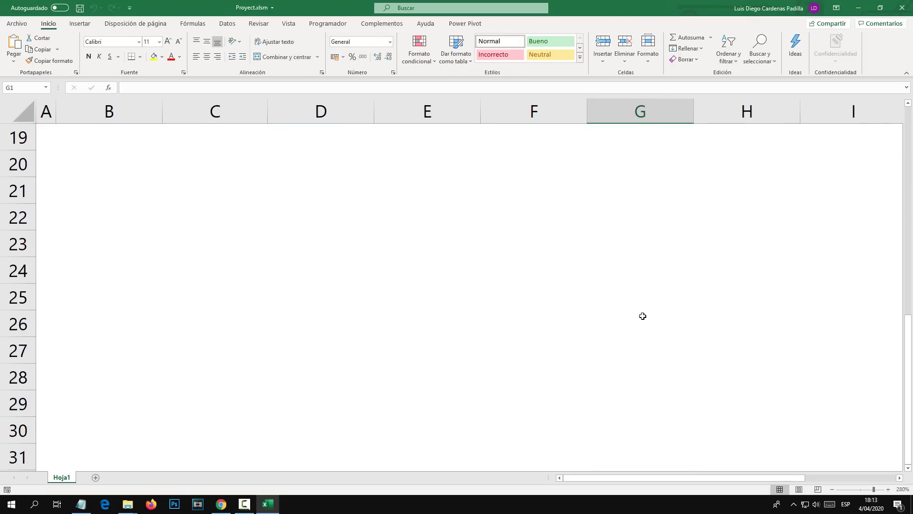
scroll(642, 316, "up", 2)
left_click(639, 316)
scroll(639, 317, "up", 2)
left_click(639, 317)
left_click(633, 296)
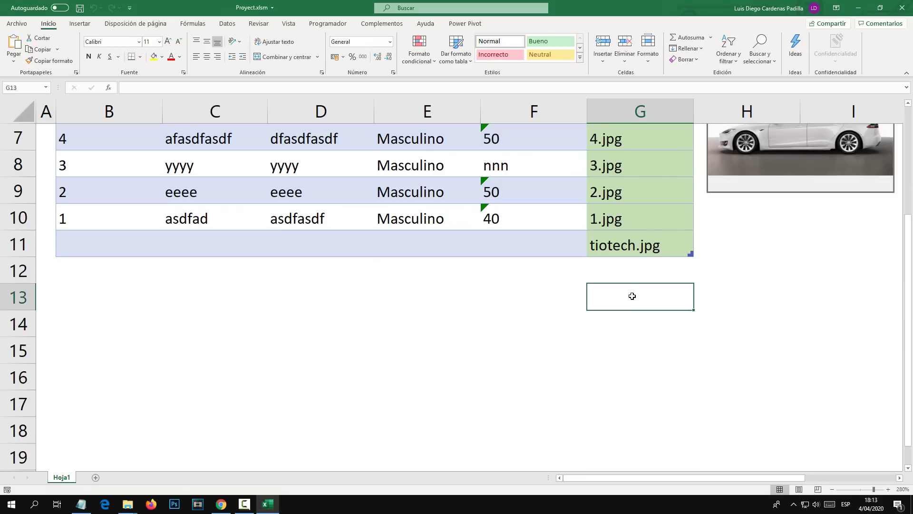
left_click(632, 268)
View and close the enlarged pictures for 2.jpg and 3.jpg.
left_click(615, 185)
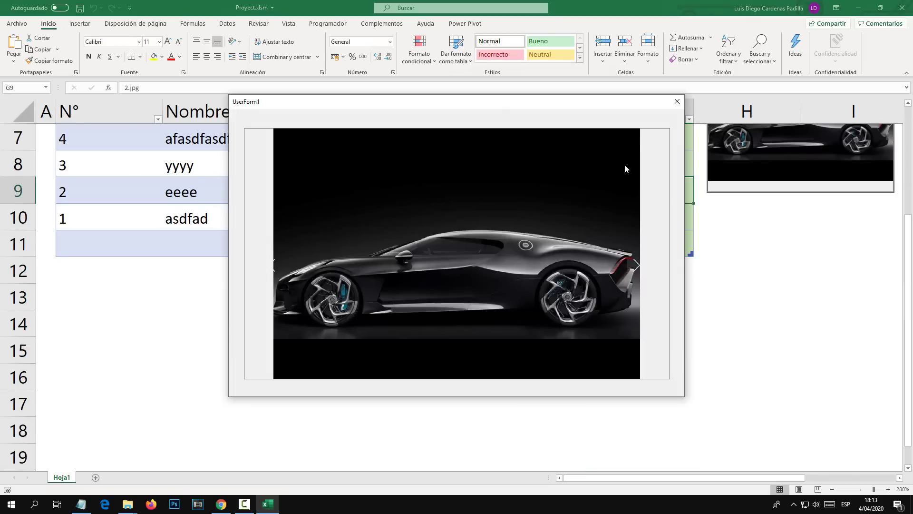
left_click(677, 101)
scroll(634, 269, "up", 2)
left_click(614, 322)
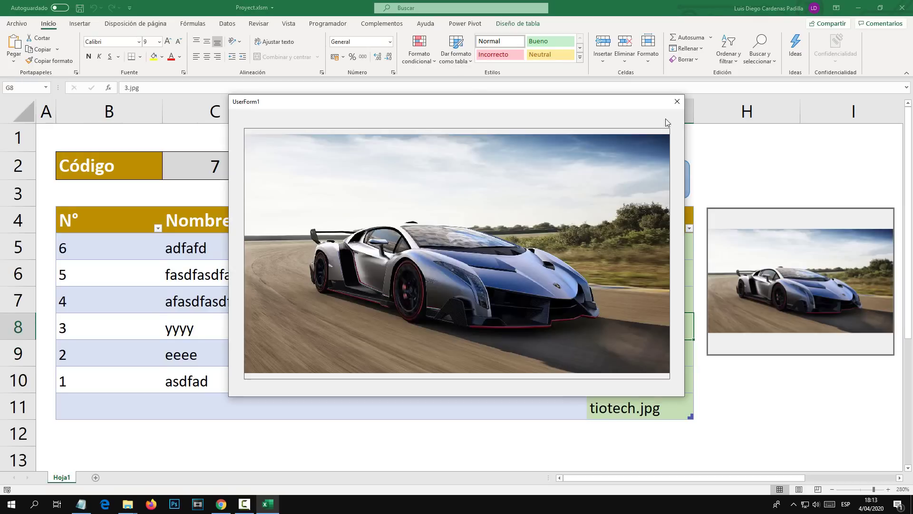
left_click(678, 101)
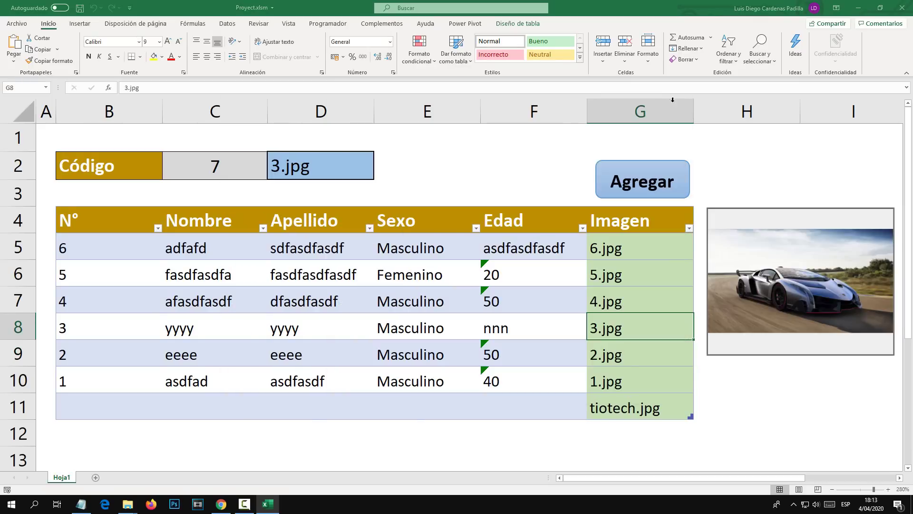
Add record 7 as Masculino with Edad 'sdfasdfasdf' through the entry form, then close it.
left_click(640, 186)
type("asdfasdfas")
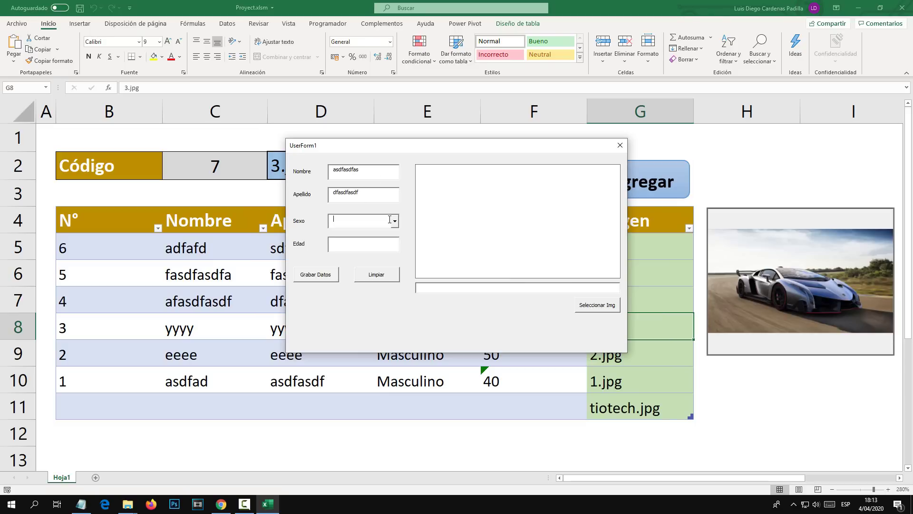
left_click(393, 221)
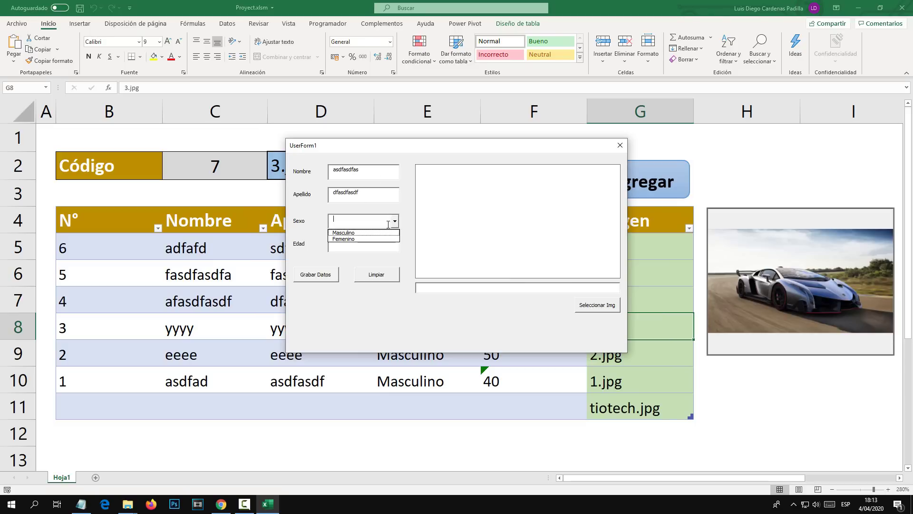
left_click(361, 233)
left_click(357, 244)
type("sdfasdfasdf")
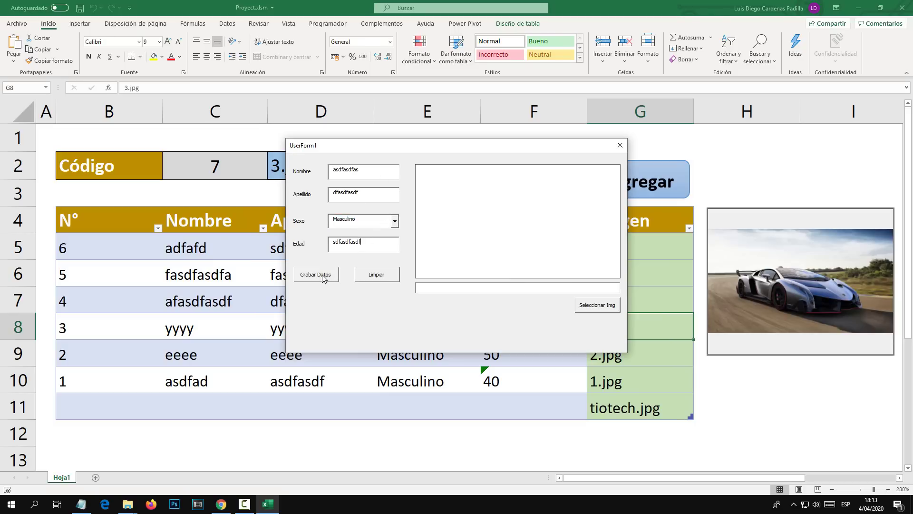
left_click(322, 278)
left_click_drag(581, 150, 453, 259)
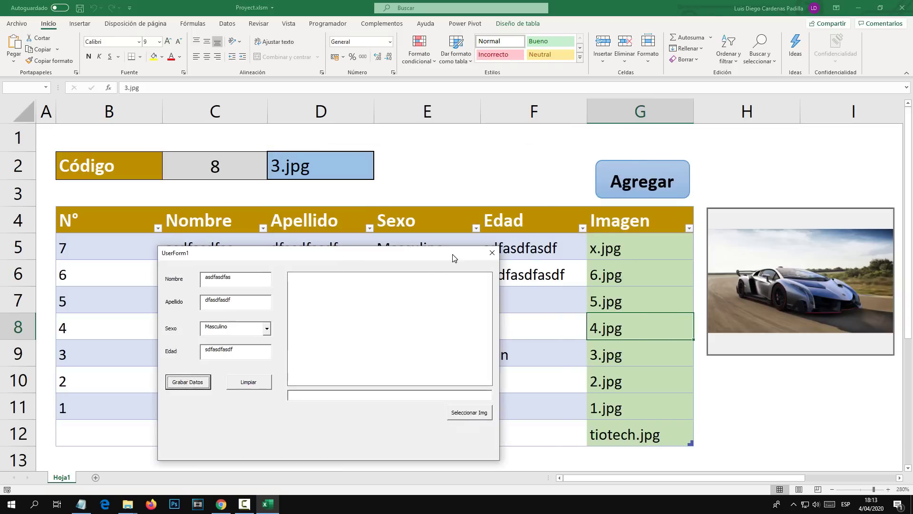
left_click(491, 252)
Open x.jpg's empty enlargement, debug the resulting error, reset the macro and close the VBA editor.
left_click(609, 247)
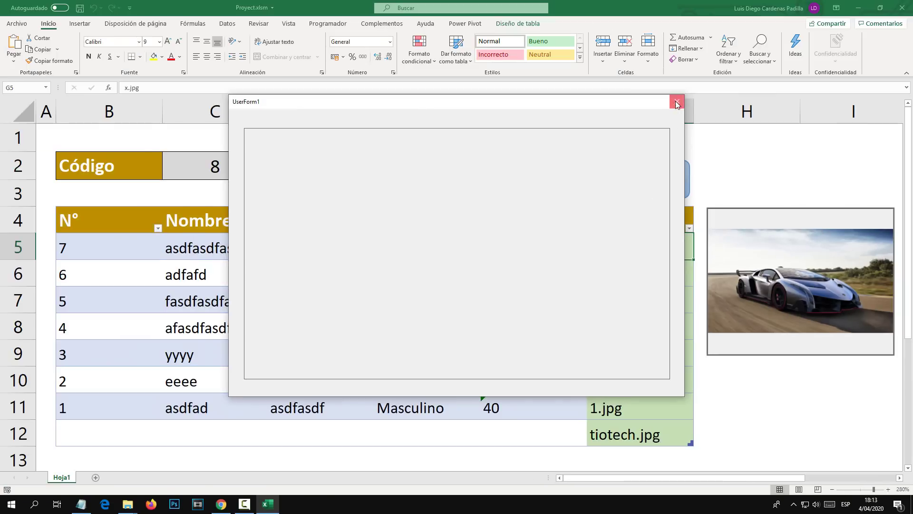
left_click(677, 104)
left_click(476, 221)
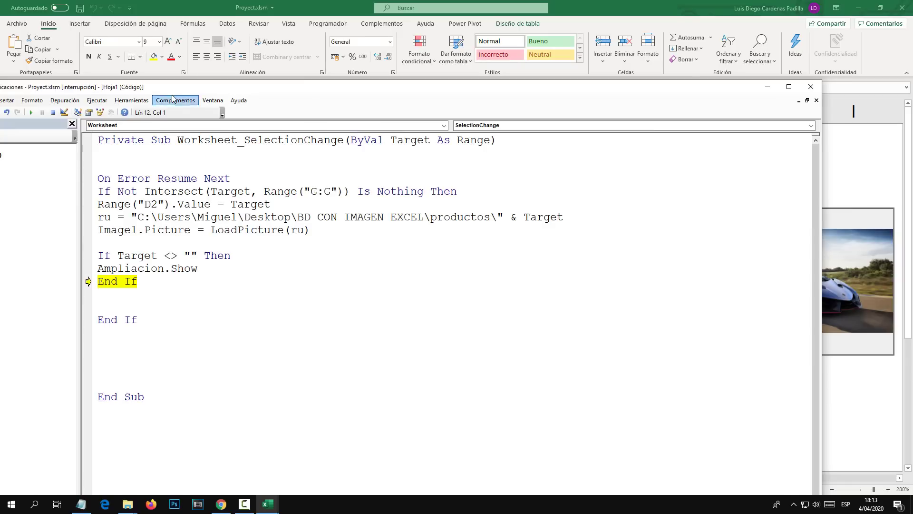
left_click(205, 120)
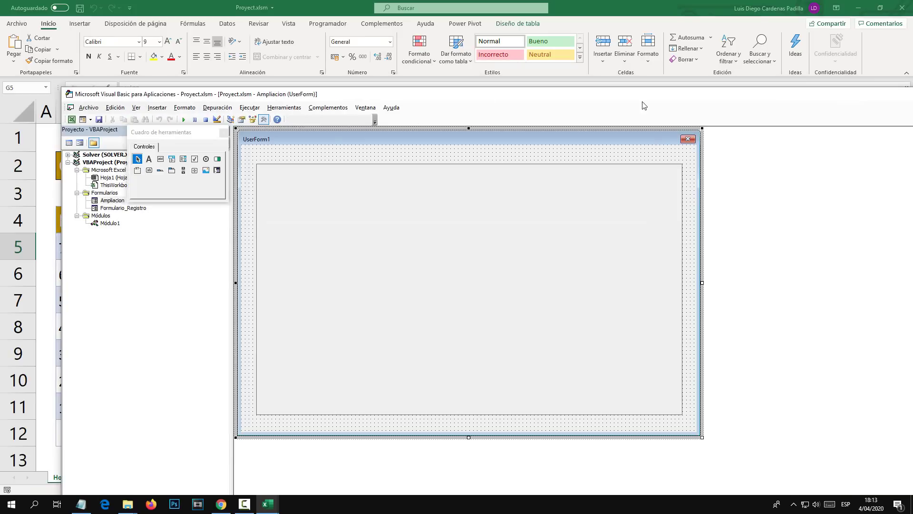
left_click_drag(634, 95, 315, 96)
left_click(644, 93)
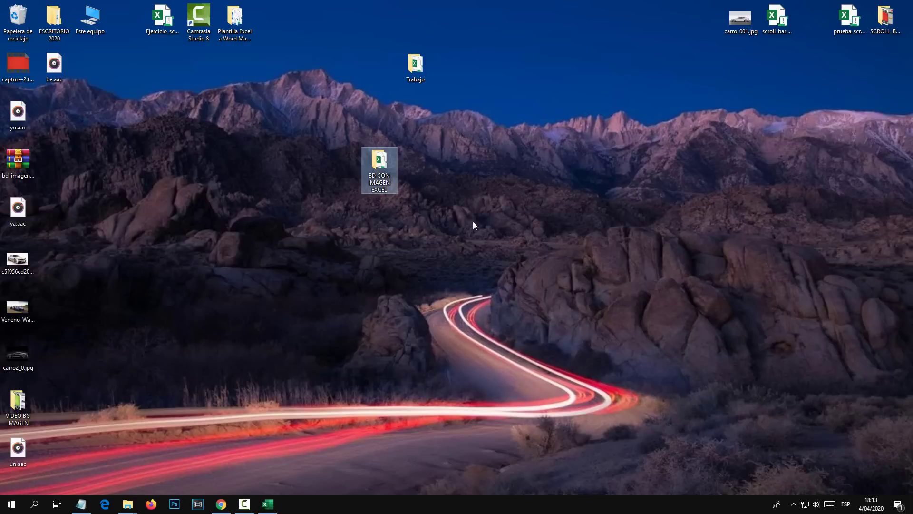
Rename 1.jpg to x.jpg in BD CON IMAGEN EXCEL\productos, close Explorer and restore the workbook.
double_click(383, 165)
double_click(443, 350)
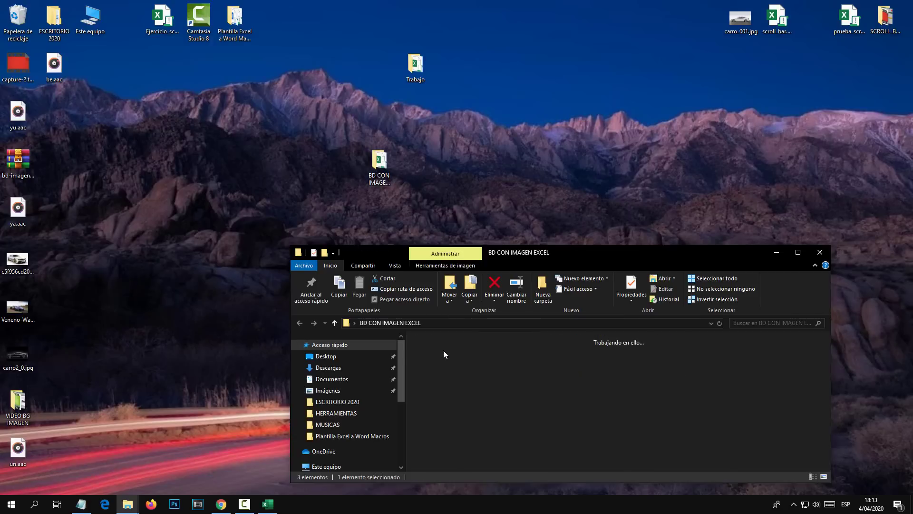
double_click(542, 253)
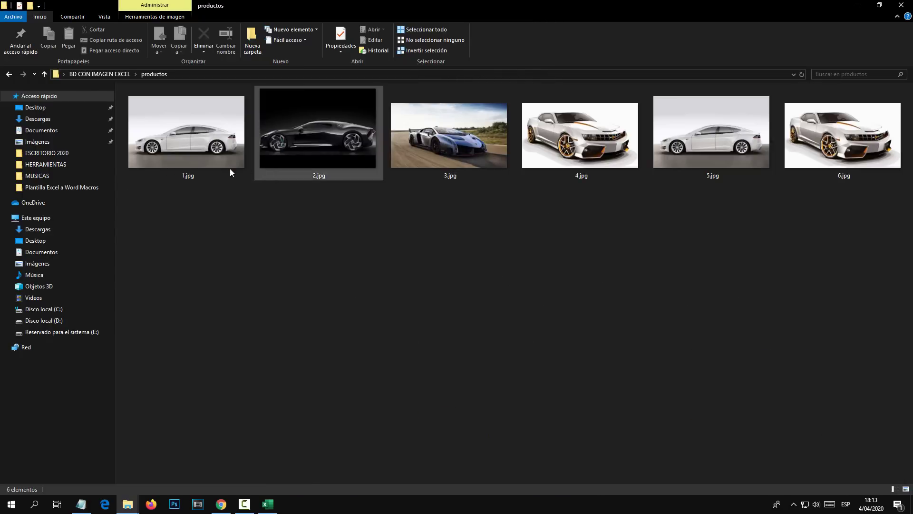
left_click(181, 174)
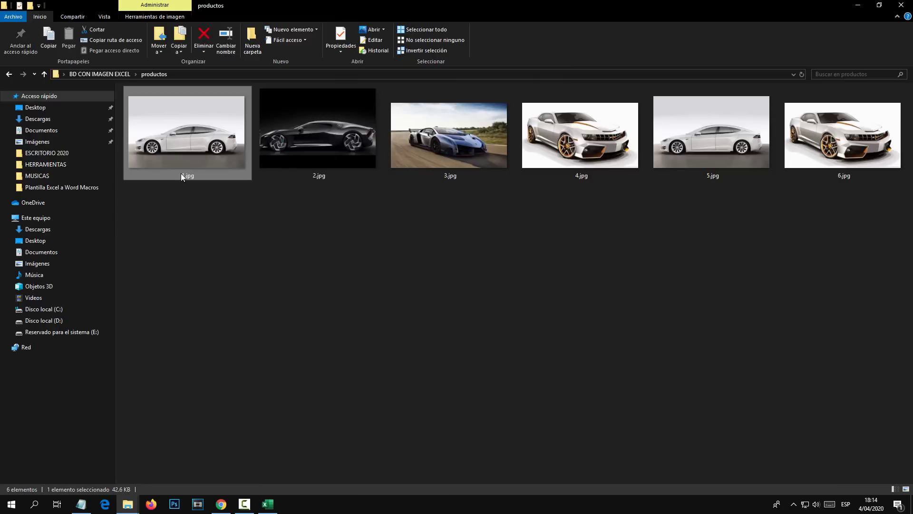
left_click(182, 176)
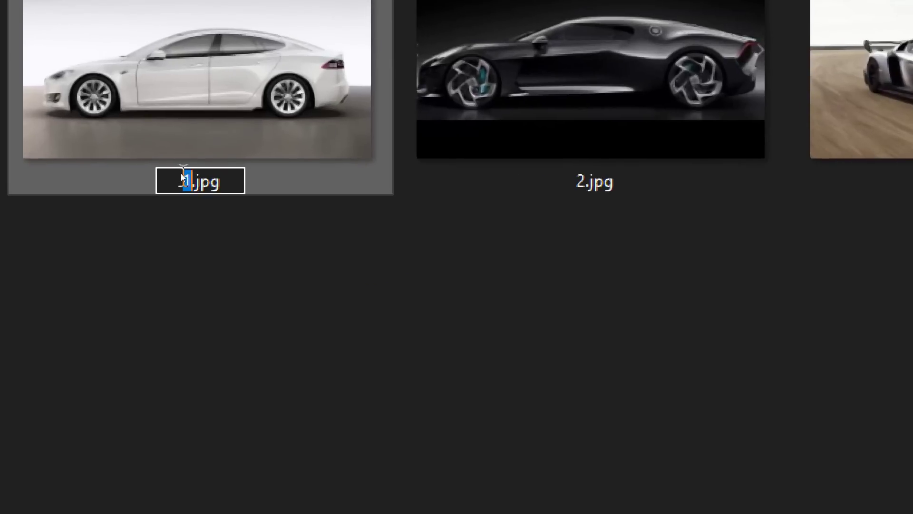
type("x")
left_click(175, 275)
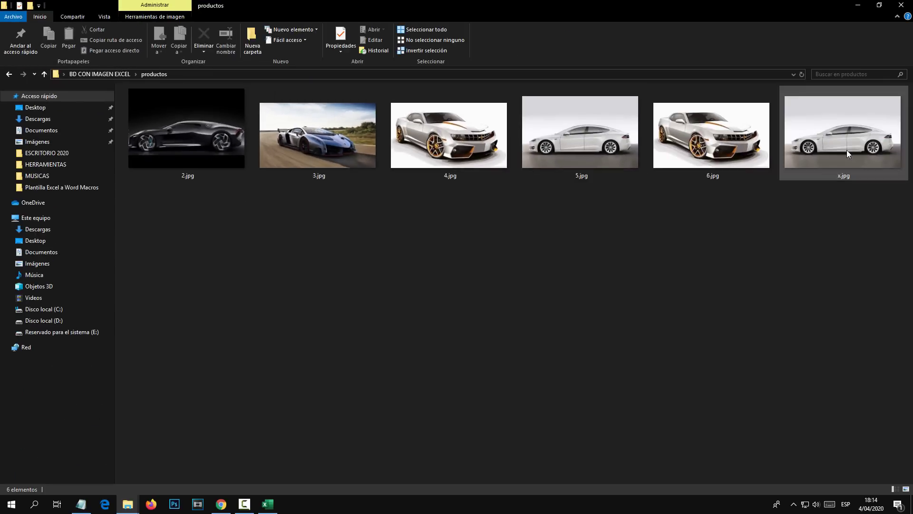
left_click(861, 144)
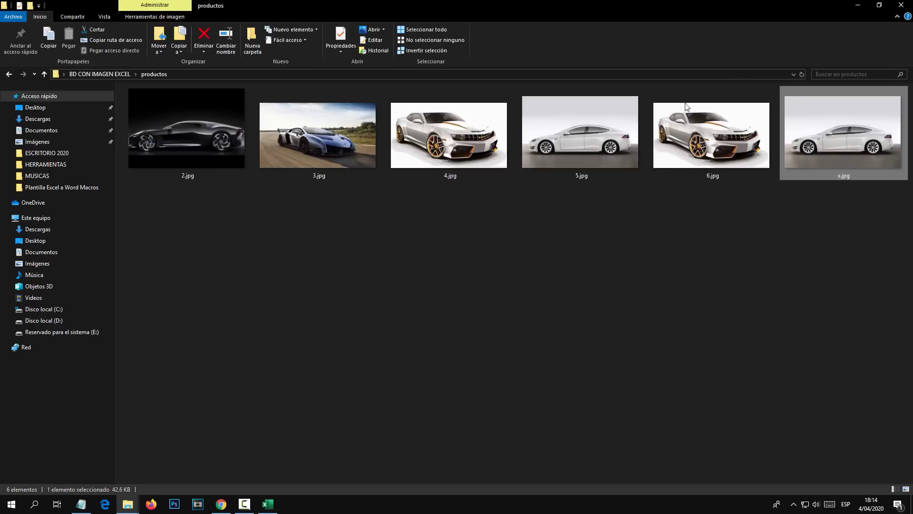
left_click(901, 5)
left_click(268, 504)
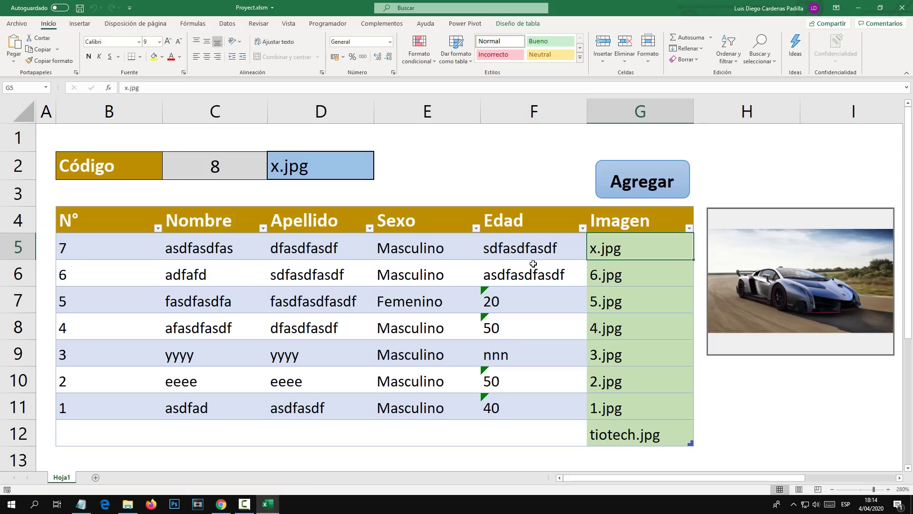
Add record 8 as Masculino, using the white sports car photo from the Desktop.
left_click(638, 183)
type("peres")
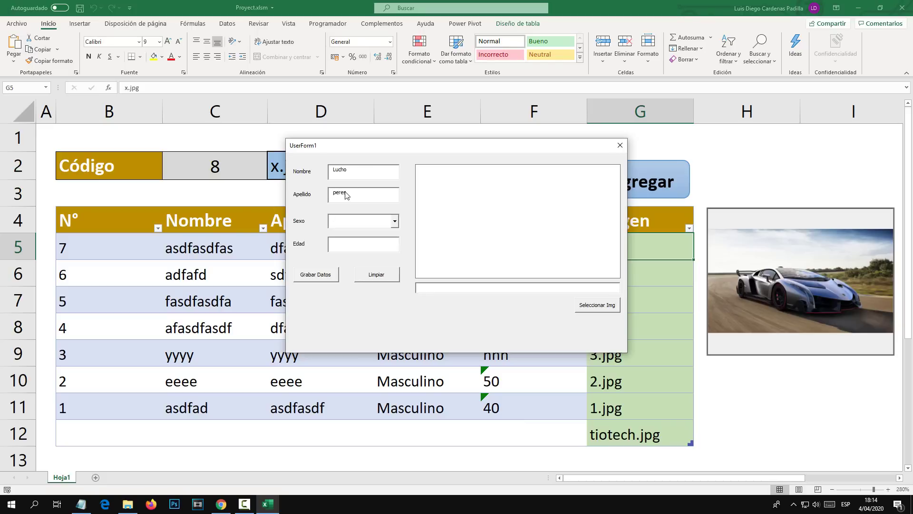
left_click(395, 221)
left_click(342, 232)
left_click(336, 243)
left_click(593, 312)
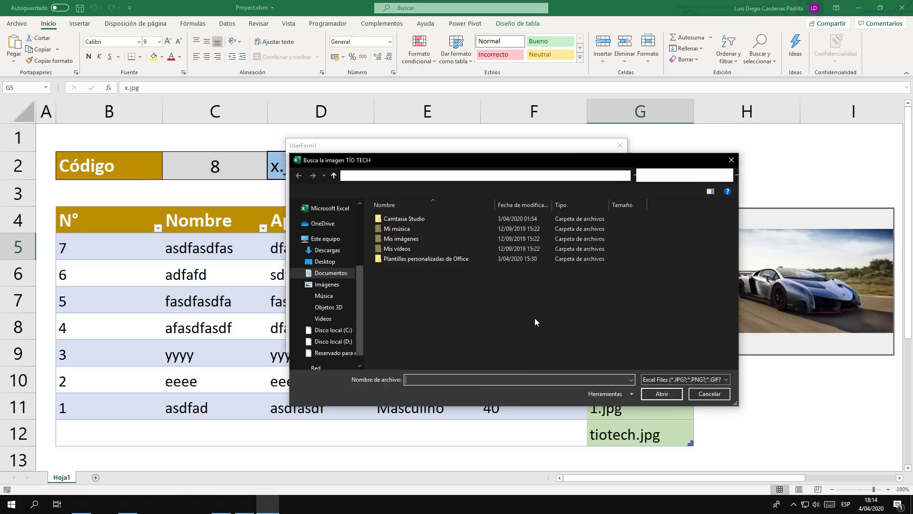
left_click(353, 176)
left_click(362, 179)
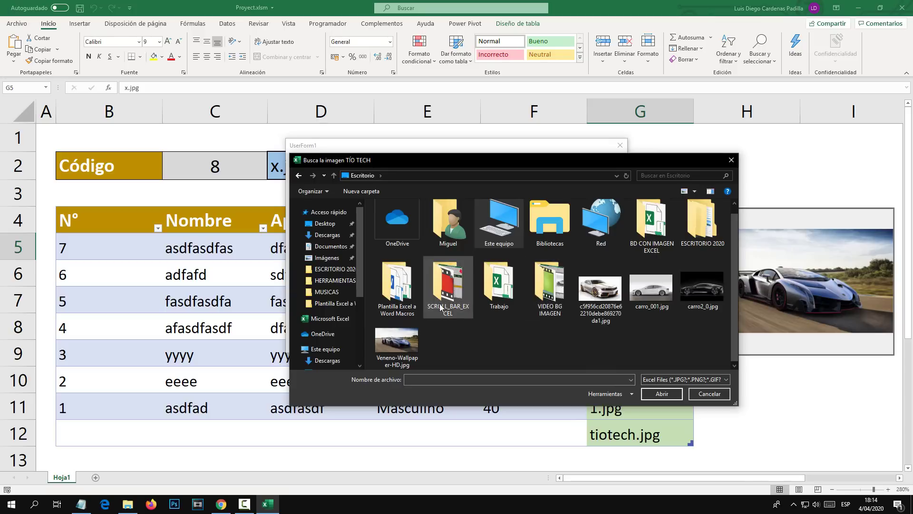
double_click(606, 287)
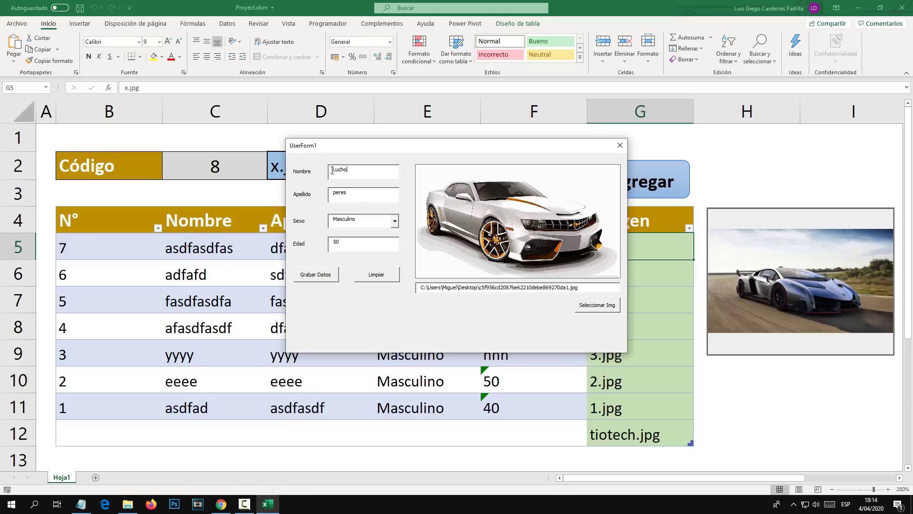
double_click(348, 173)
left_click(317, 275)
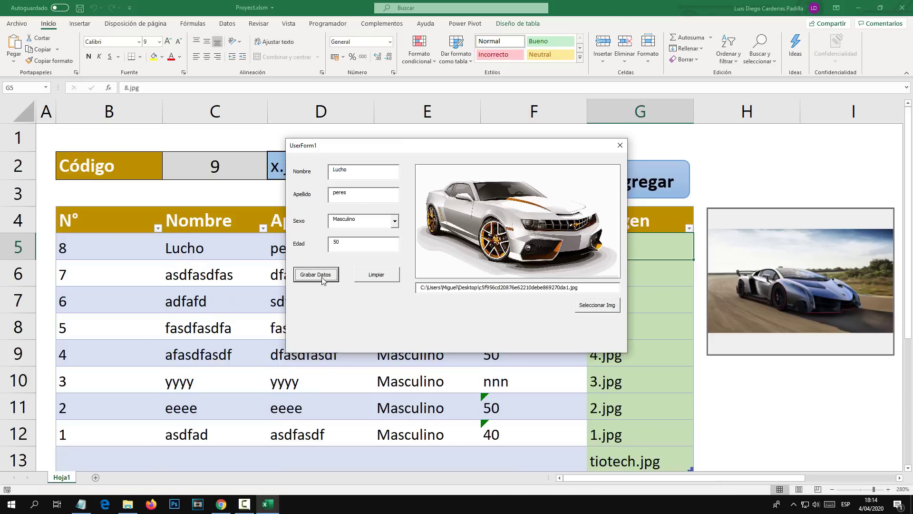
Close the entry form, dismiss the code-interrupted message, and bring up the Hoja1 tab options.
mouse_move(399, 148)
left_mouse_down()
mouse_move(404, 304)
mouse_move(404, 140)
left_mouse_up()
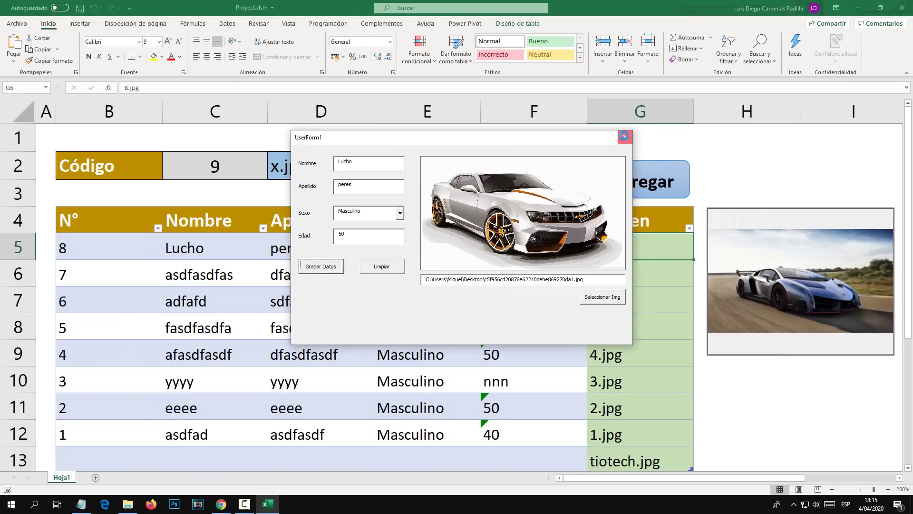
left_click(625, 138)
left_click(434, 219)
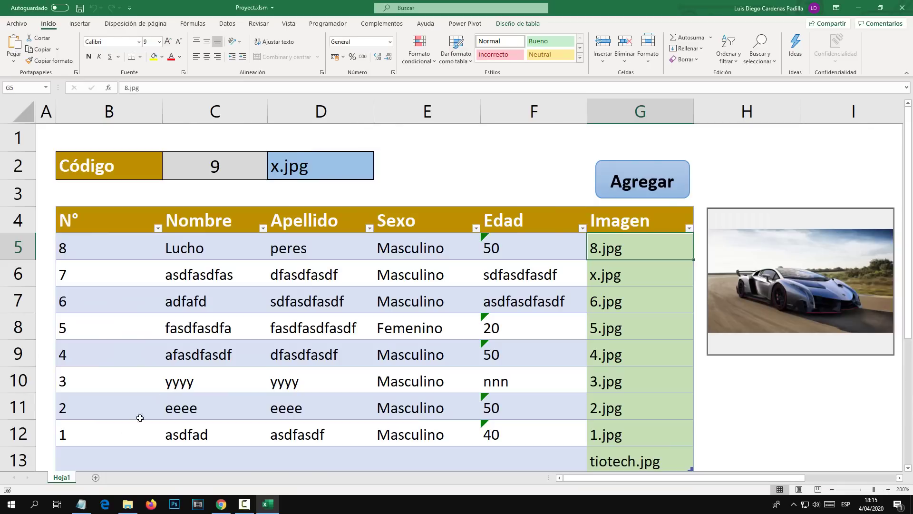
right_click(66, 479)
Open the Grabar Datos button's click code in the Formulario_Registro form.
left_click(90, 413)
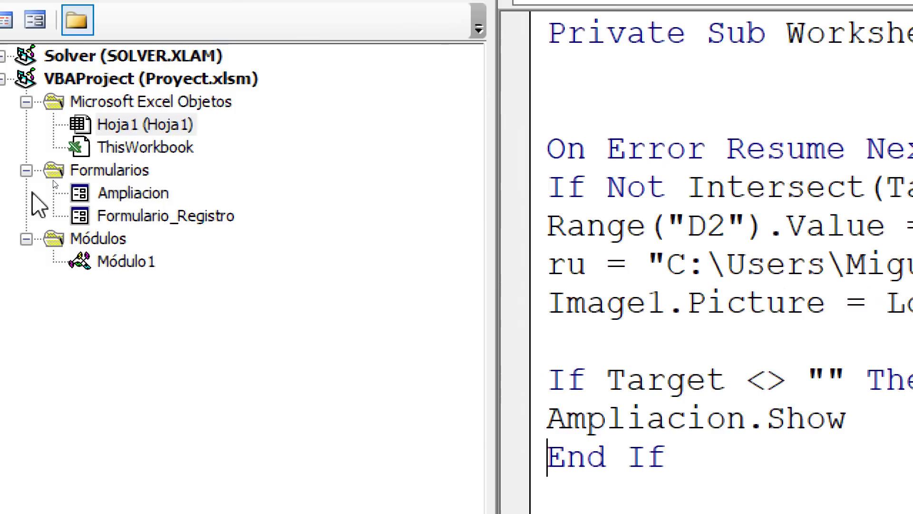
double_click(110, 191)
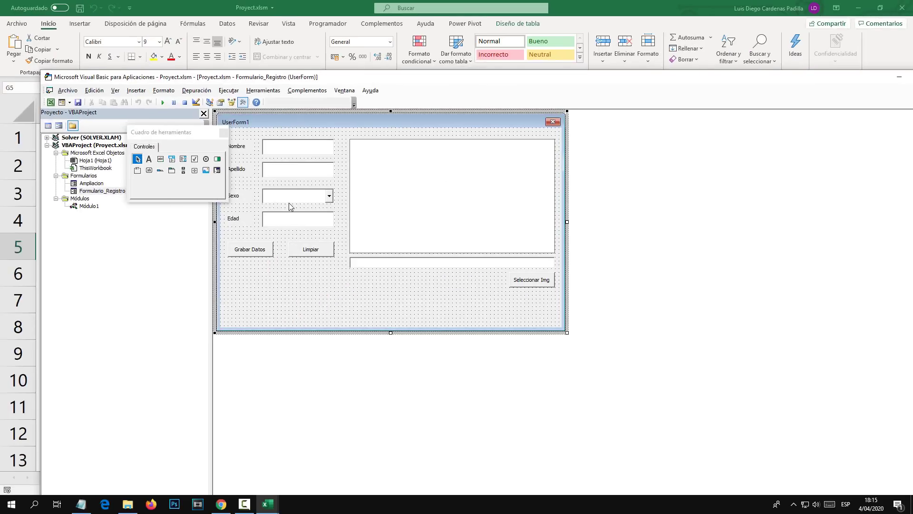
left_click(252, 252)
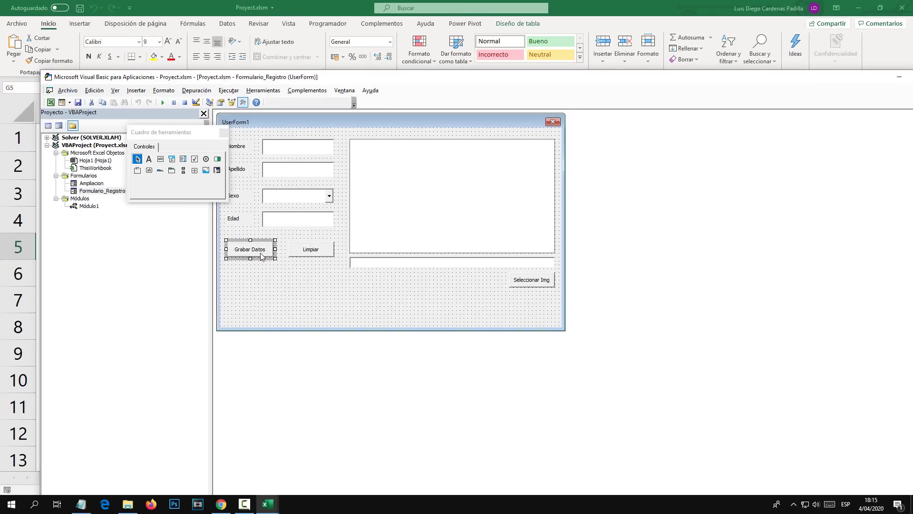
double_click(258, 251)
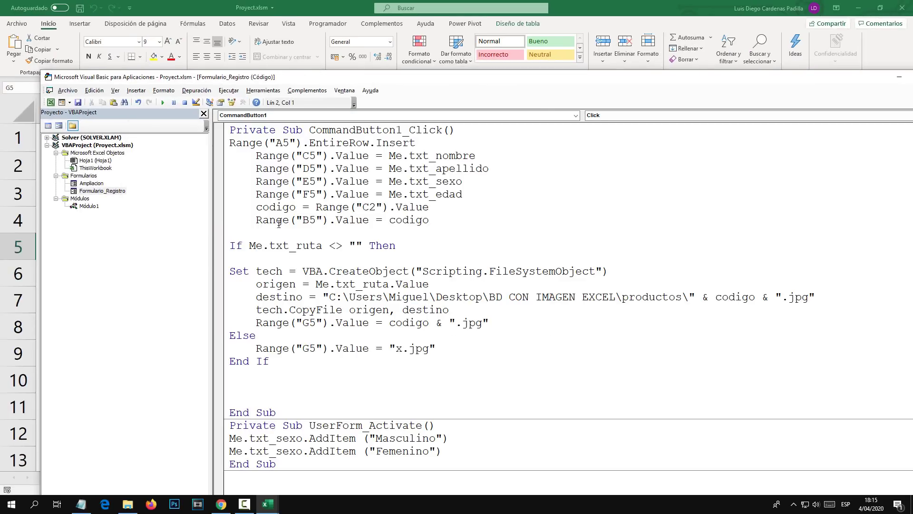
Add 'Unload Ampliacion' after End If, save the workbook and return to Excel.
left_click_drag(284, 412, 230, 129)
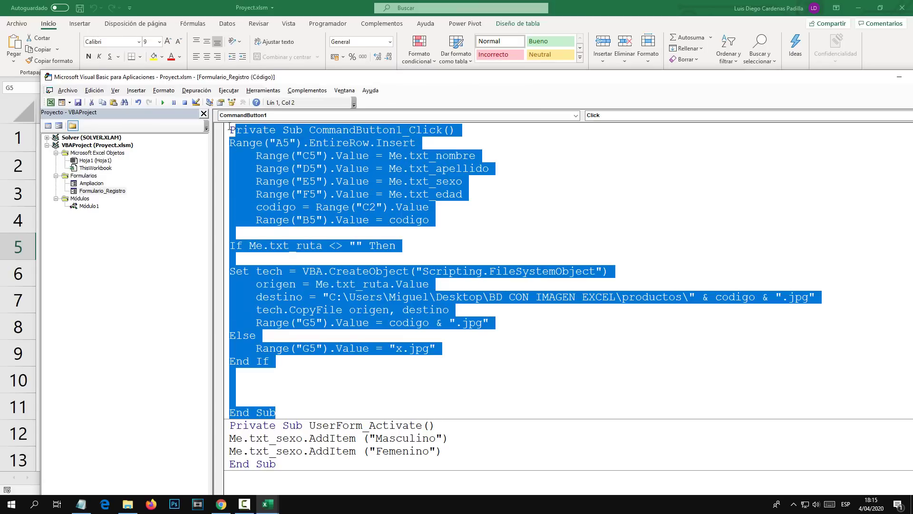
left_click(247, 380)
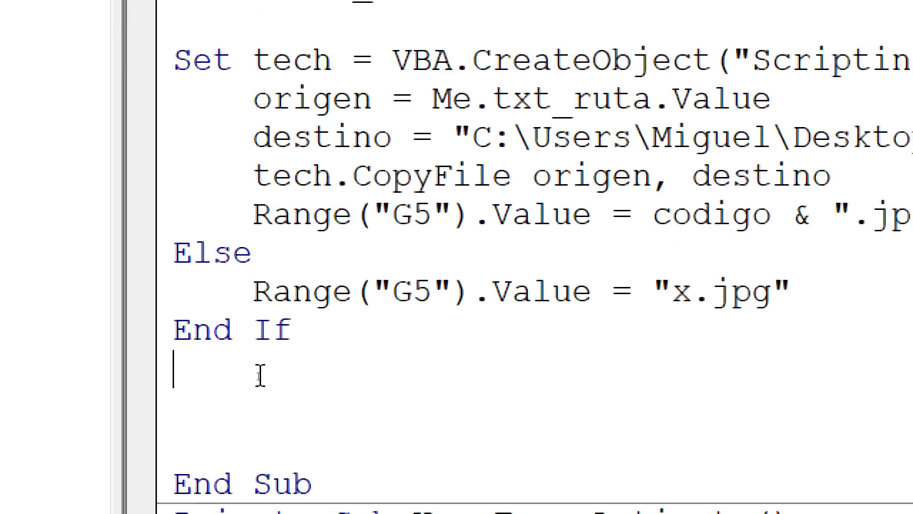
type("ampliacion")
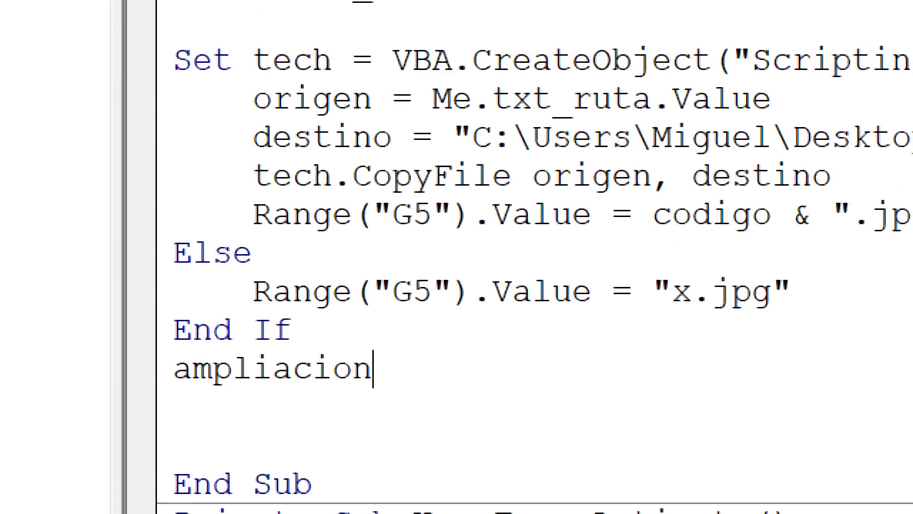
type(".-")
key("BackSpace")
key("BackSpace")
key("BackSpace")
key("BackSpace")
key("BackSpace")
key("BackSpace")
key("BackSpace")
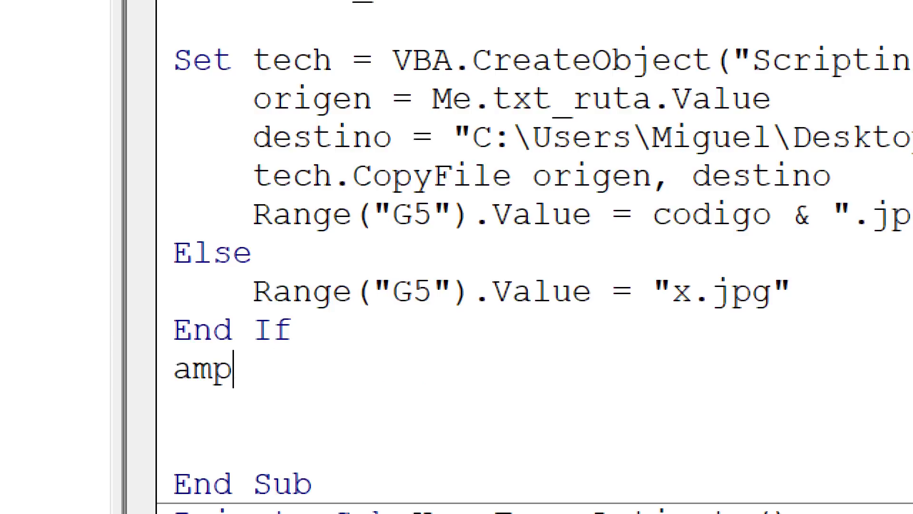
key("BackSpace")
key("BackSpace")
key("BackSpace")
type("Unload ")
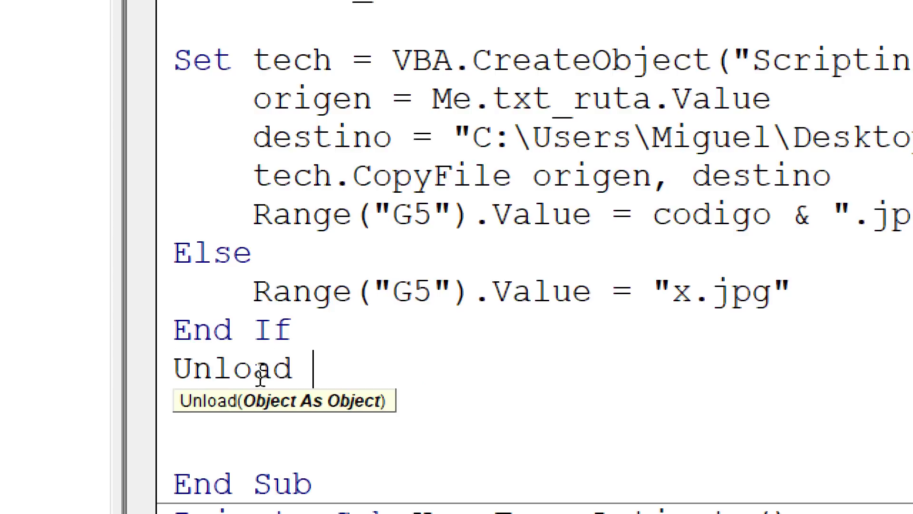
type("ampliacion")
key("Return")
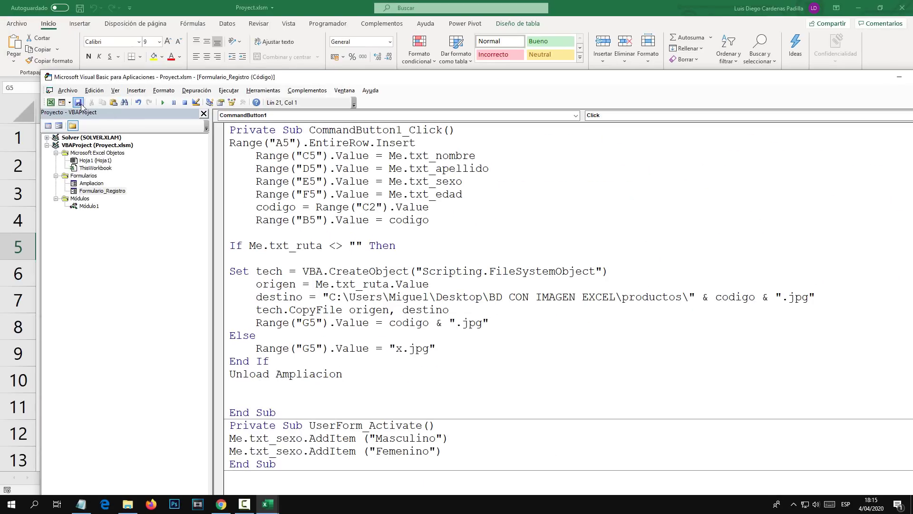
left_click(79, 103)
key("alt+F11")
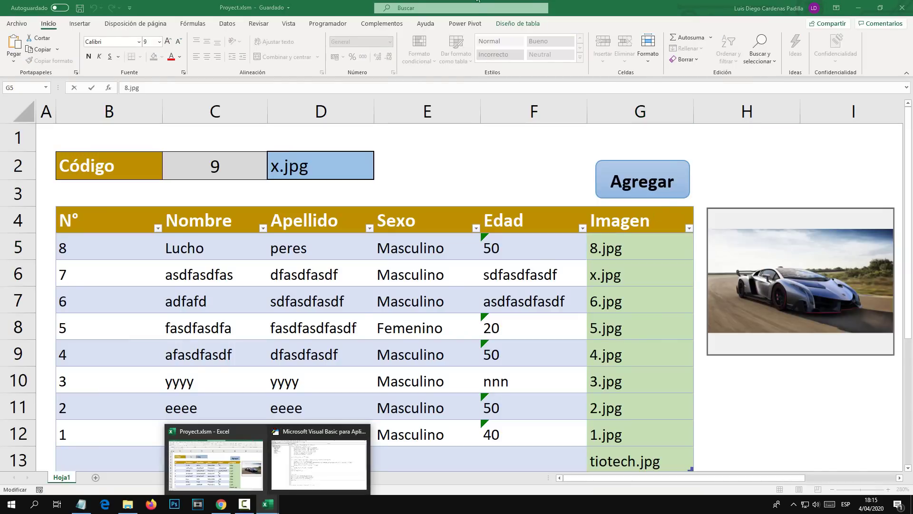
Test the entry form by saving a dummy 'fasdfasdf' record, then close the form.
left_click(635, 183)
type("fa")
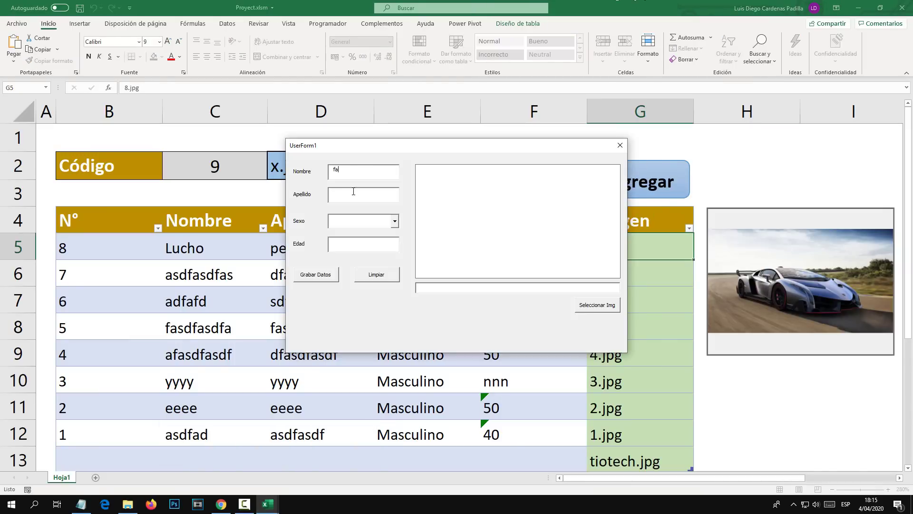
type("sdfasdf")
left_click_drag(378, 150, 651, 154)
left_click(589, 278)
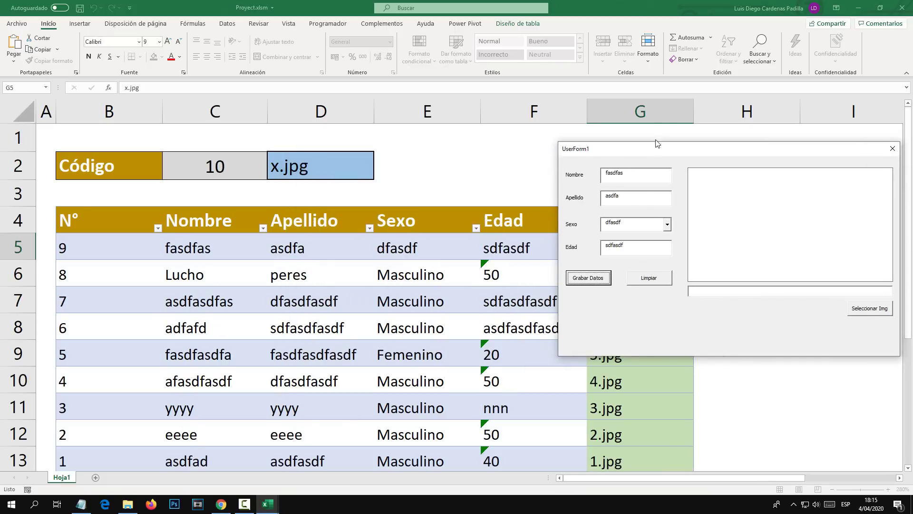
left_click(665, 184)
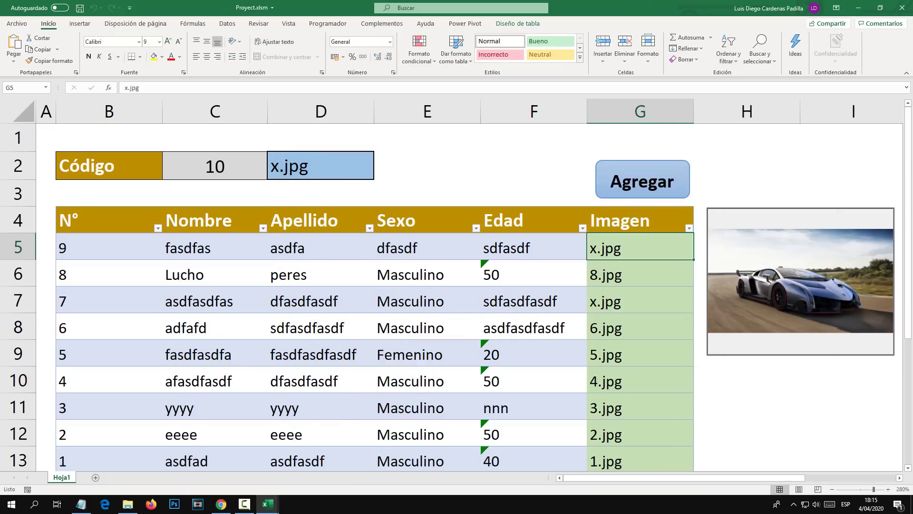
Change the line to 'Unload Formulario_Registro' in the Grabar Datos code, then reopen the empty entry form.
left_click(216, 469)
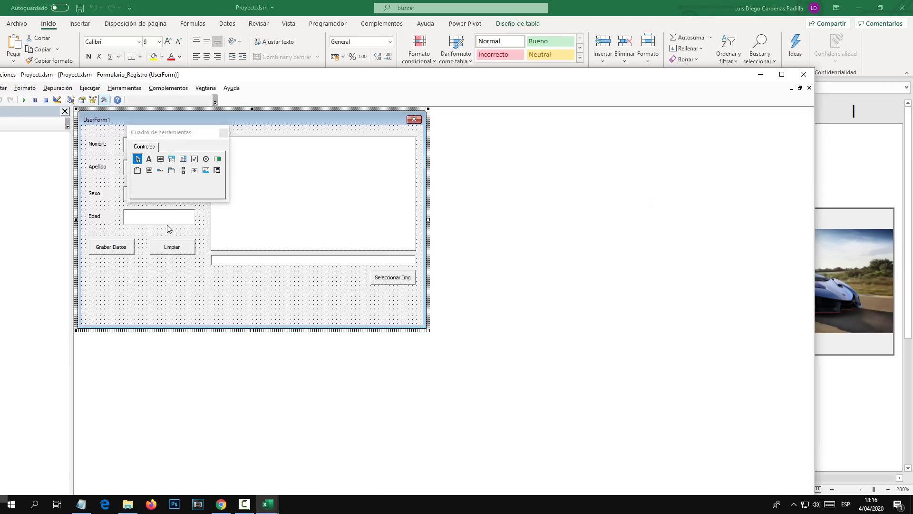
left_click(113, 251)
double_click(113, 251)
left_click(119, 393)
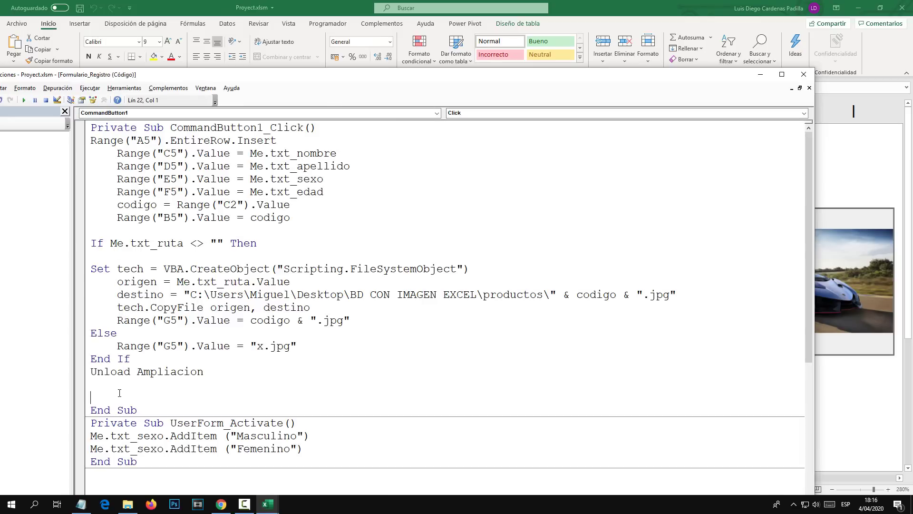
left_click_drag(211, 76, 381, 57)
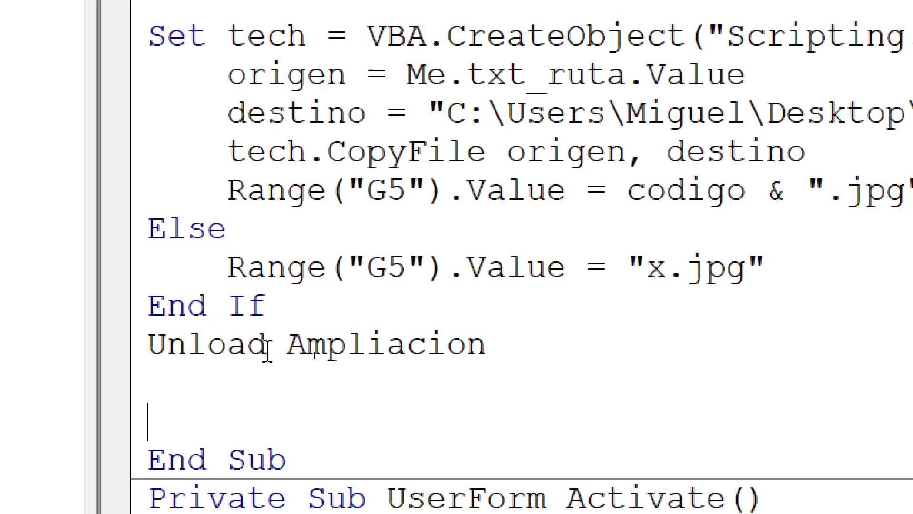
left_click(380, 353)
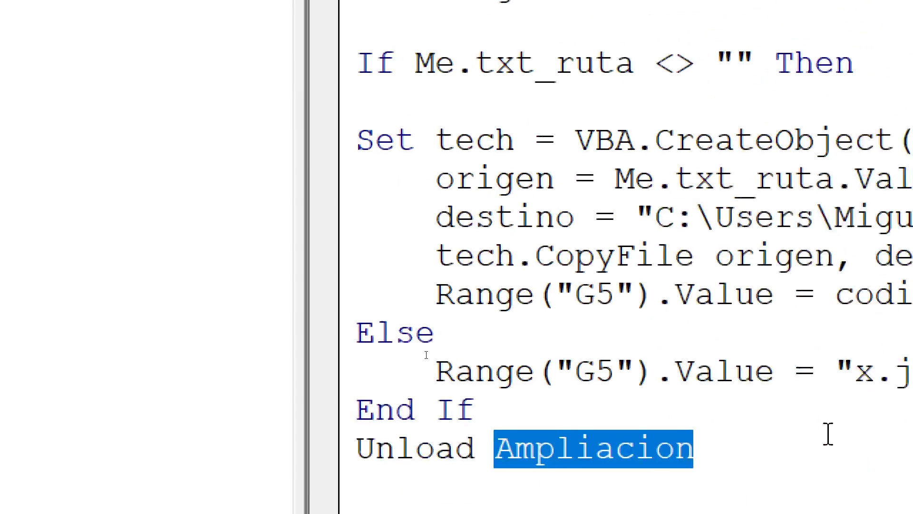
type("Formulari")
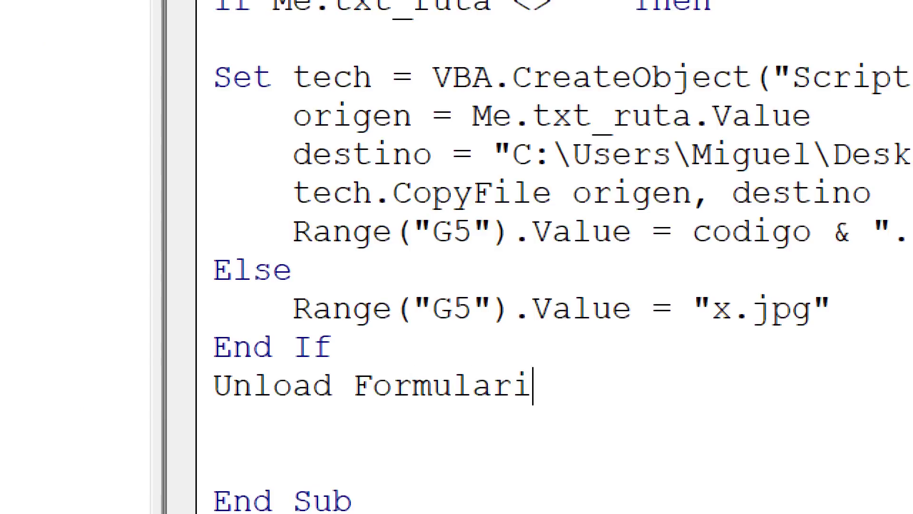
type("o_Registro")
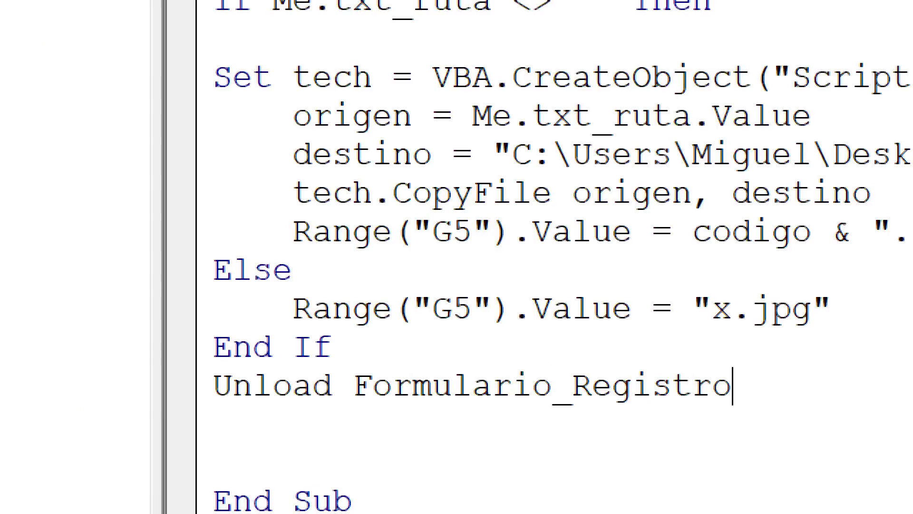
key("Down")
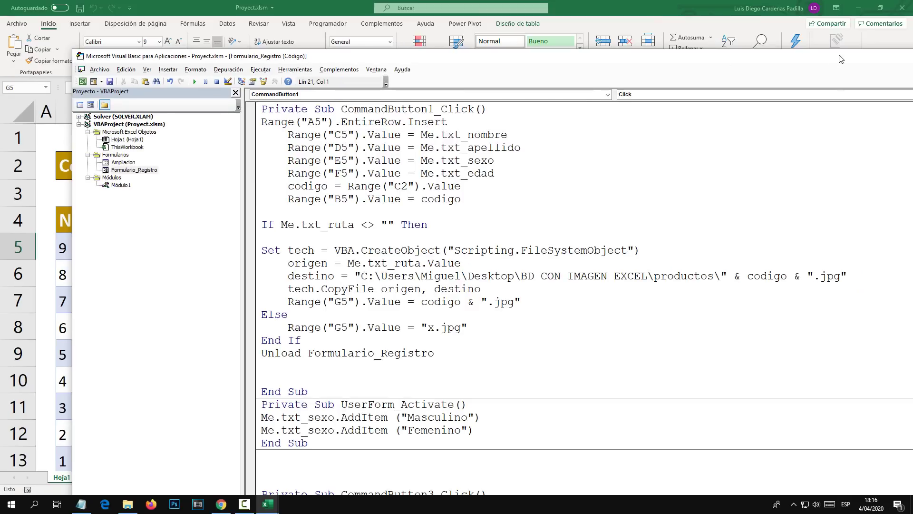
left_click(841, 57)
left_click(640, 179)
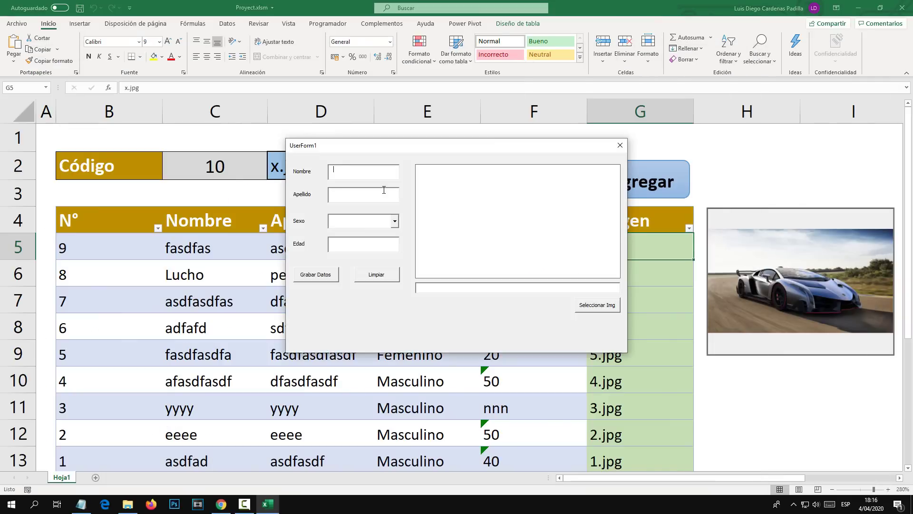
Fill the name, surname, sex and age fields with sample text and save record 10.
type("asdfasdf")
left_click(363, 195)
type("dfasdfasdf")
left_click(367, 221)
type("sdfasdfa")
left_click(349, 246)
type("asdfa")
type("sdf")
left_click(317, 275)
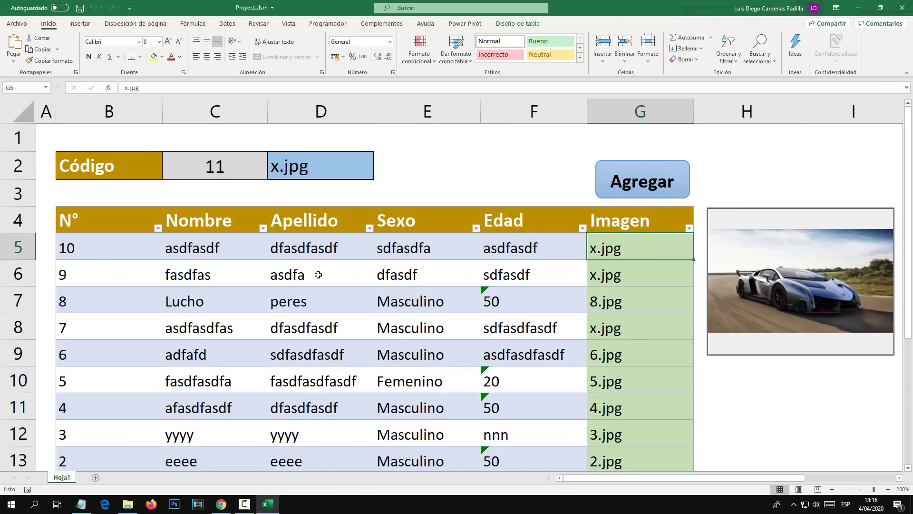
View and close the enlarged pictures for 8.jpg and x.jpg.
left_click(603, 308)
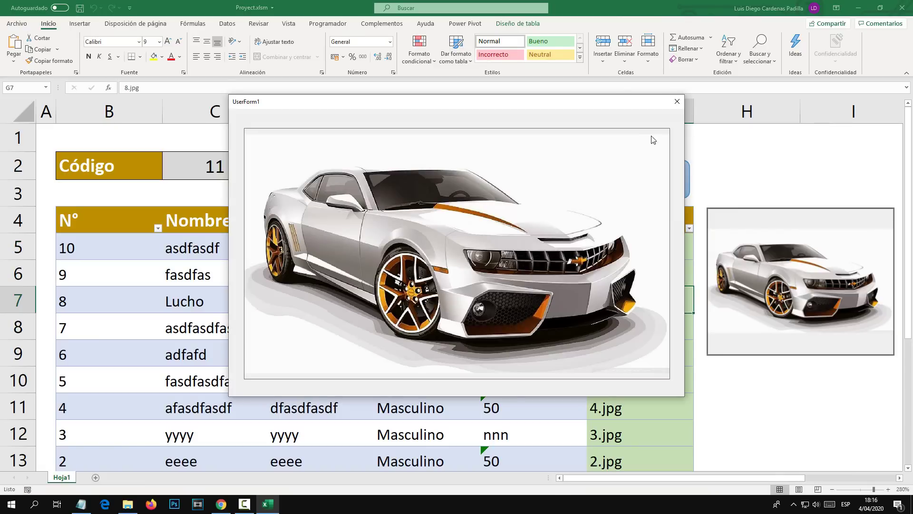
left_click(677, 102)
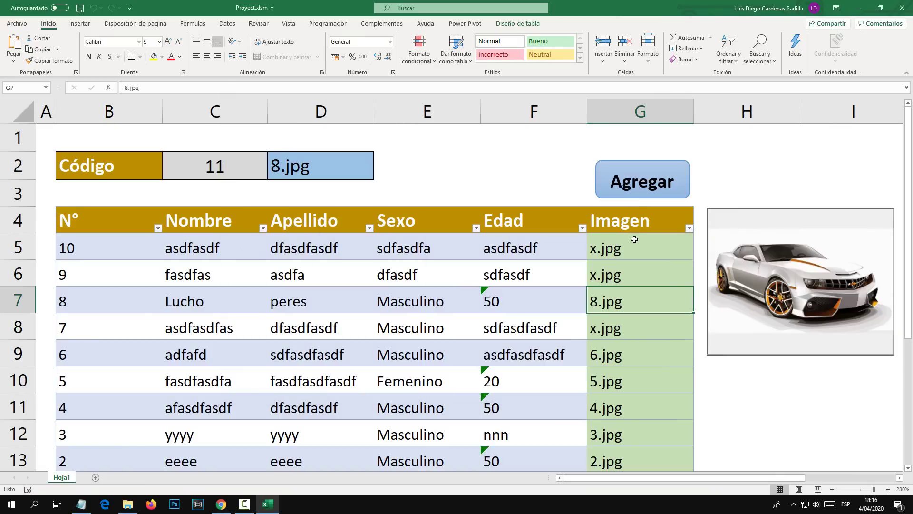
left_click(620, 272)
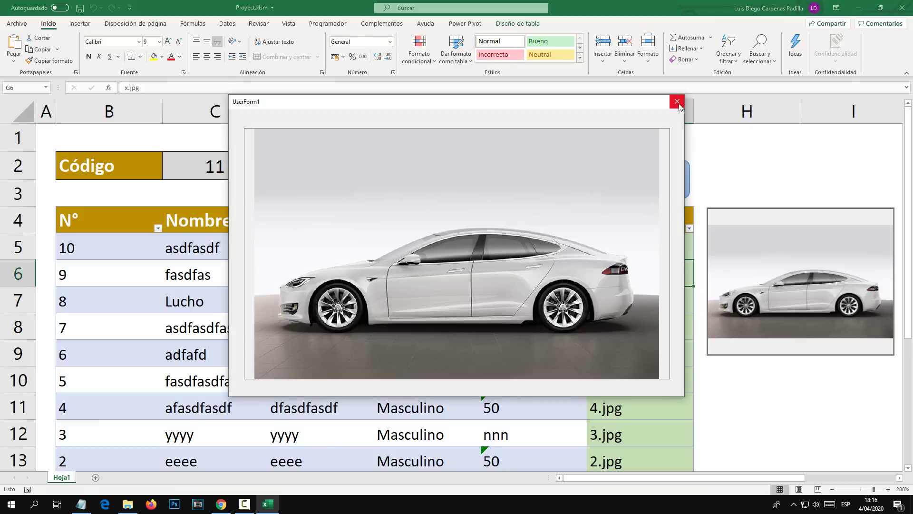
left_click(679, 103)
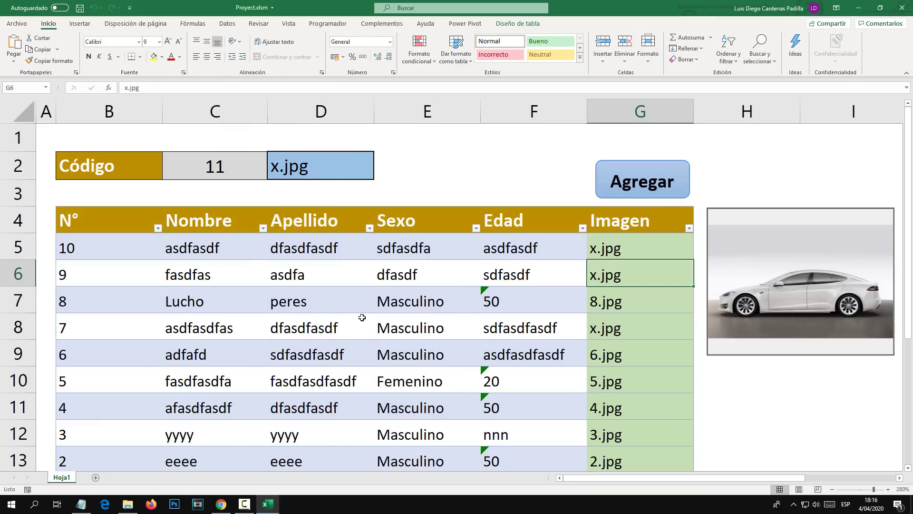